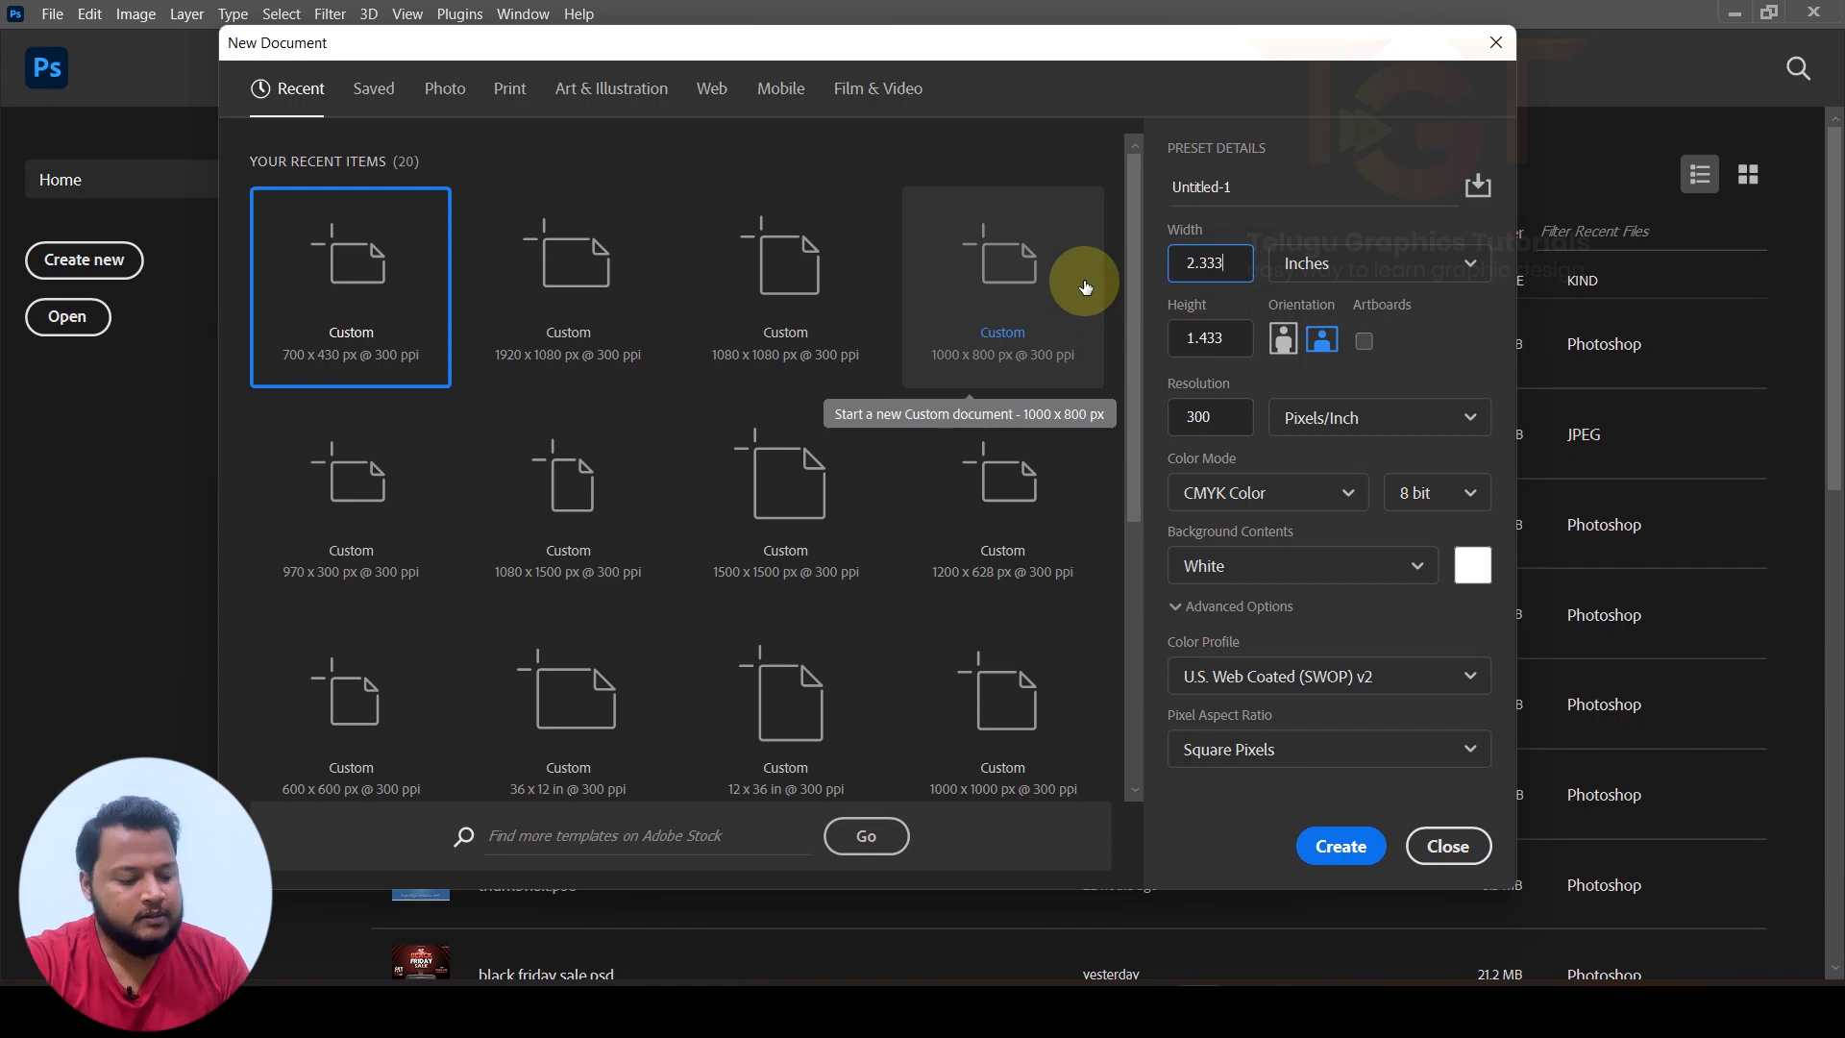
Create a 36 × 12 inch CMYK document at 300 pixels/inch with a vertical guide at the middle of its width
type("36")
key("Tab")
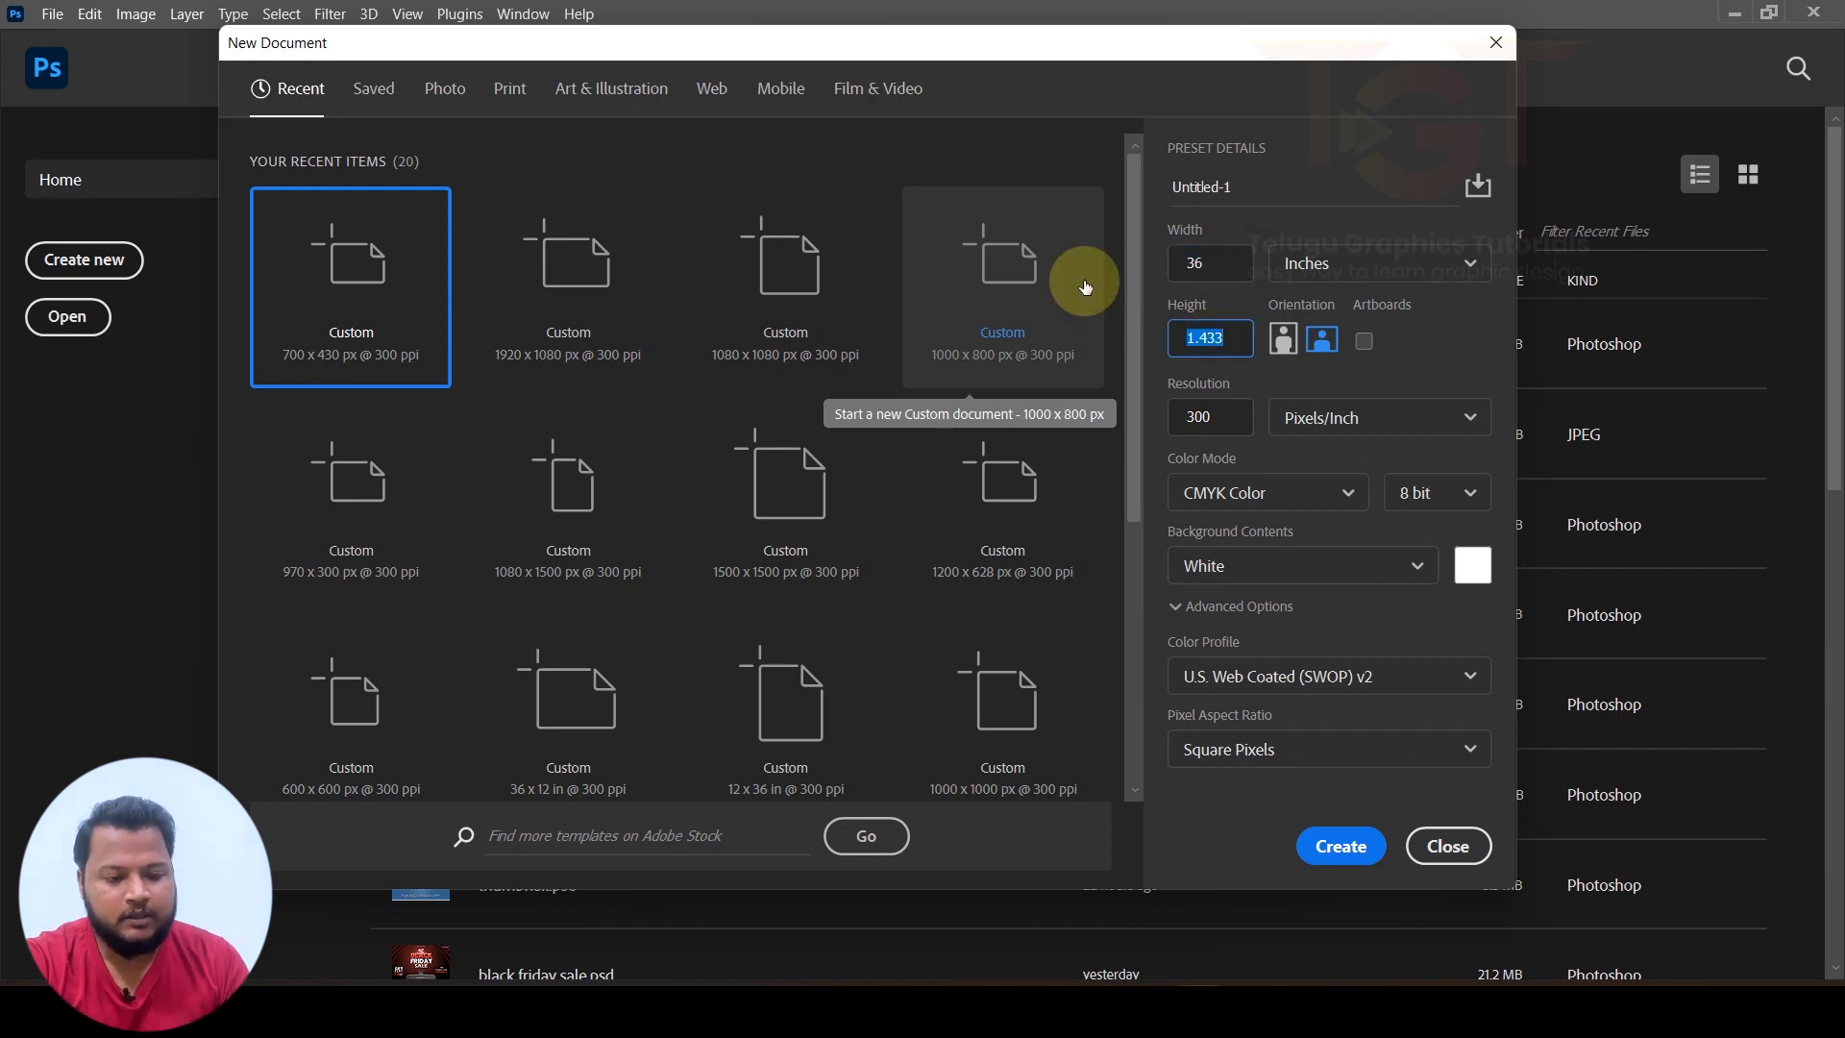
type("12")
left_click(1337, 846)
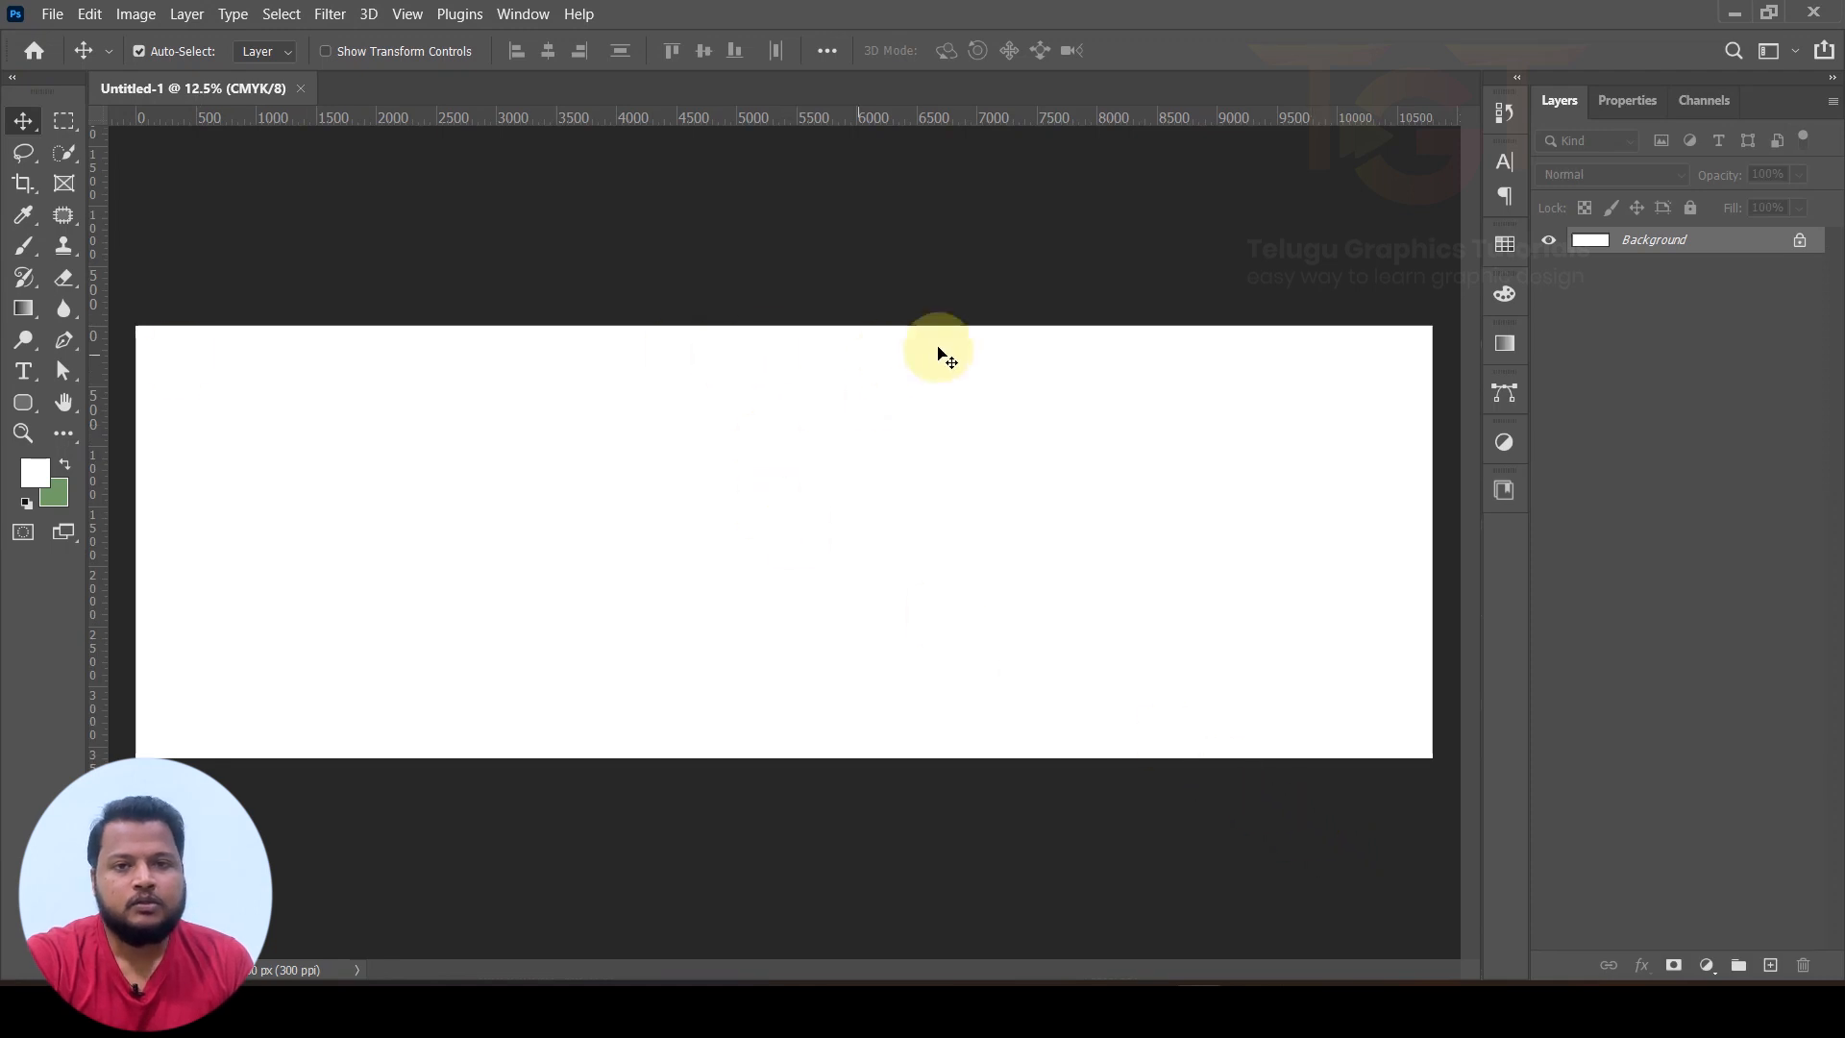
left_click_drag(100, 372, 784, 401)
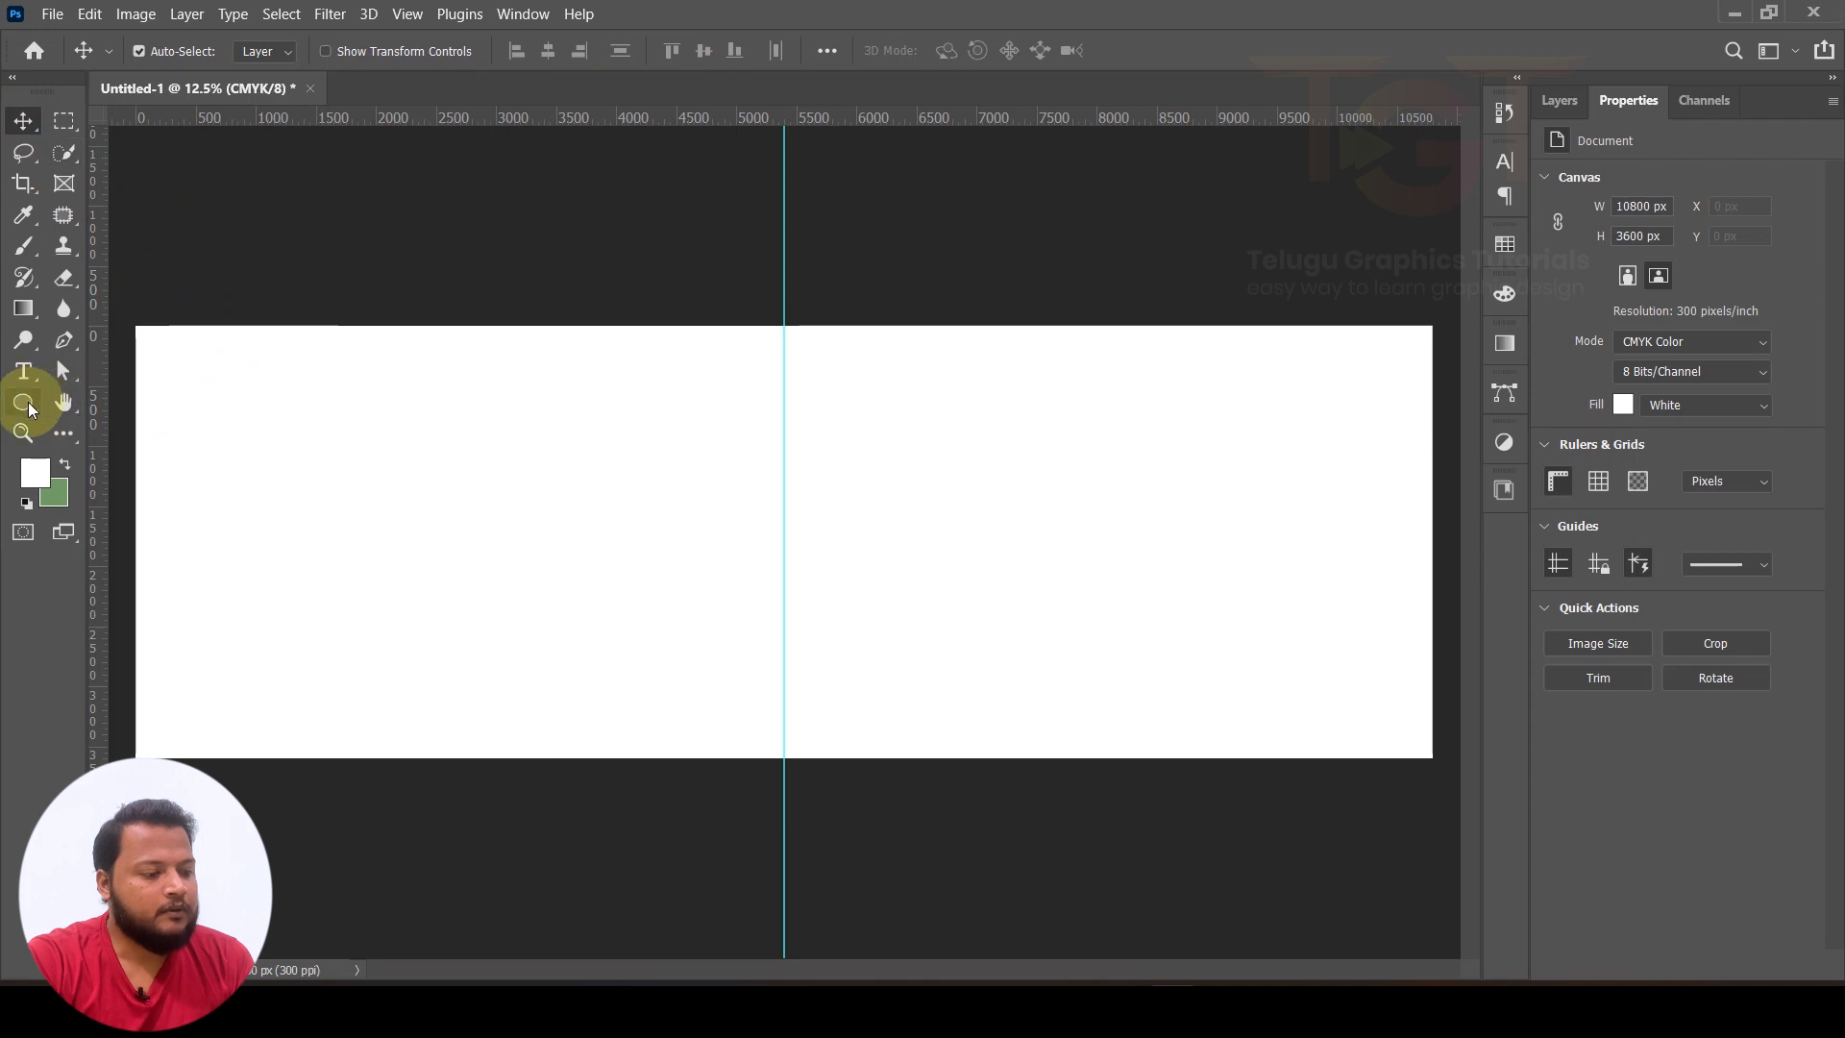
Draw a circle about 3272 px in diameter with the Ellipse tool in the canvas's left half, crossing its upper edge
left_click(28, 403)
right_click(29, 409)
left_click(112, 445)
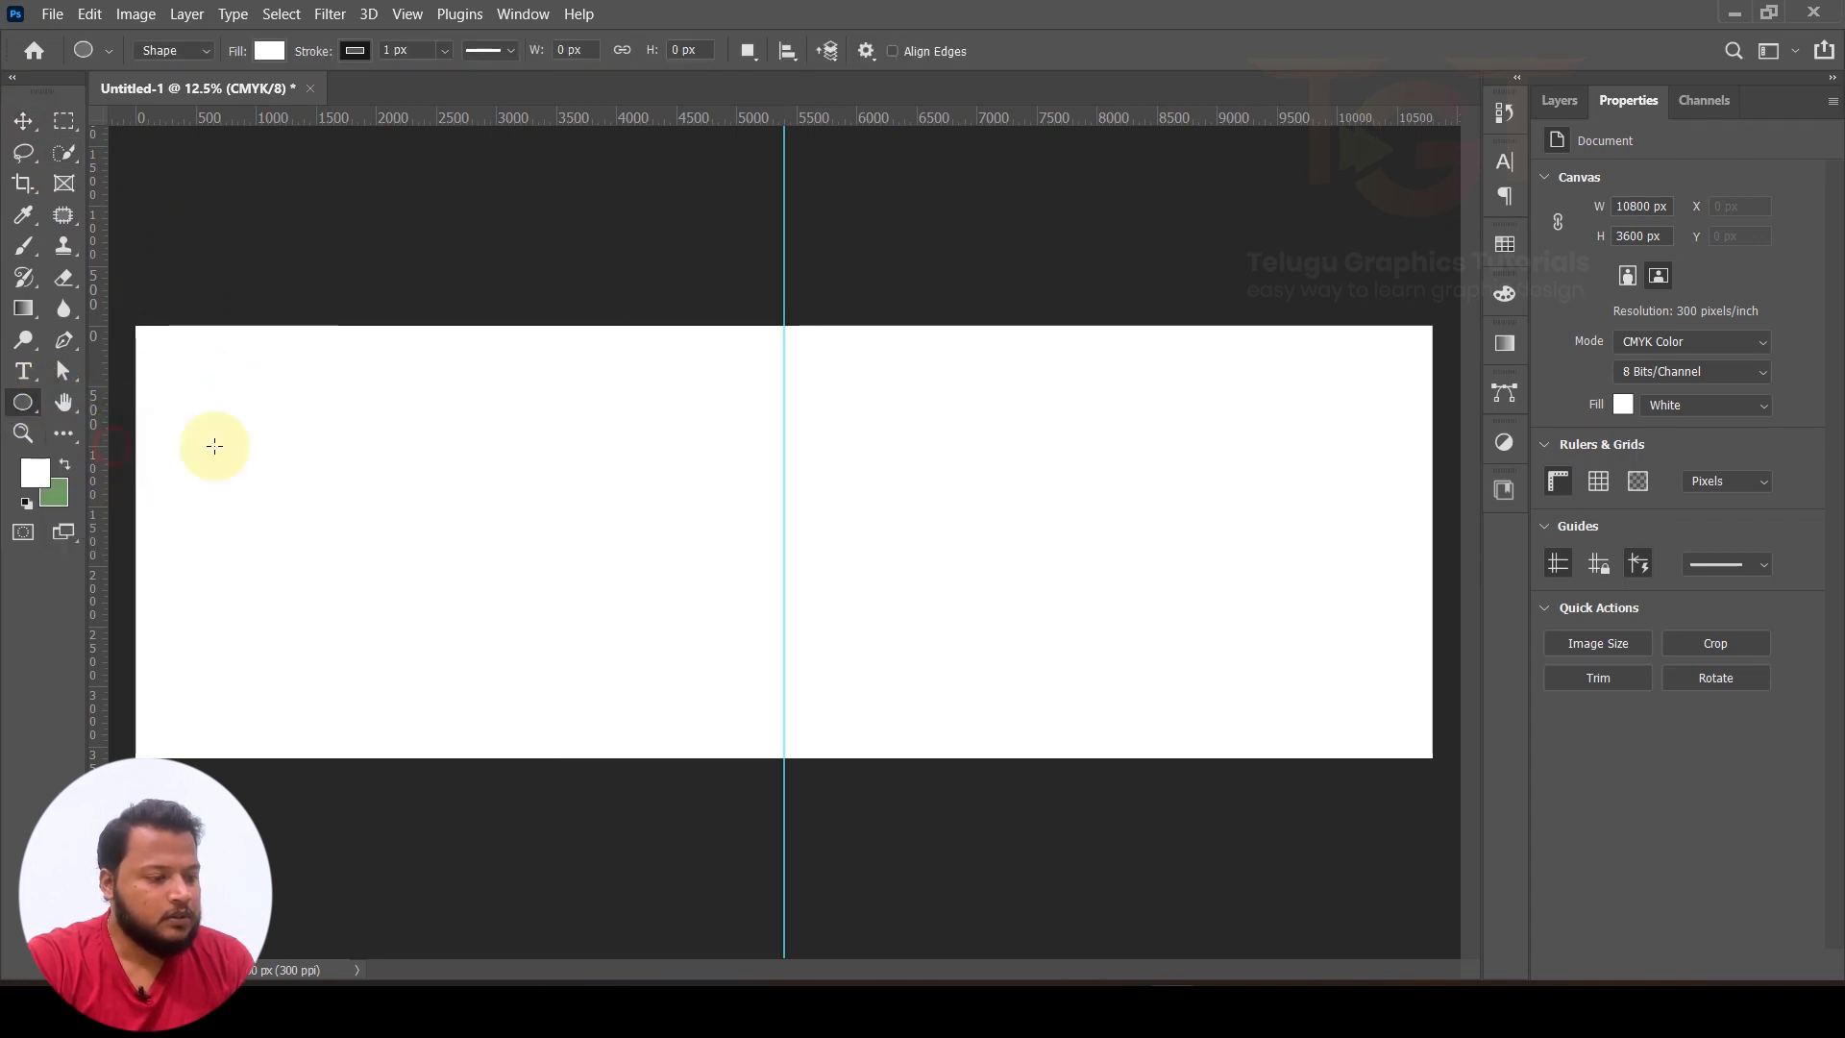
left_click_drag(231, 300, 672, 694)
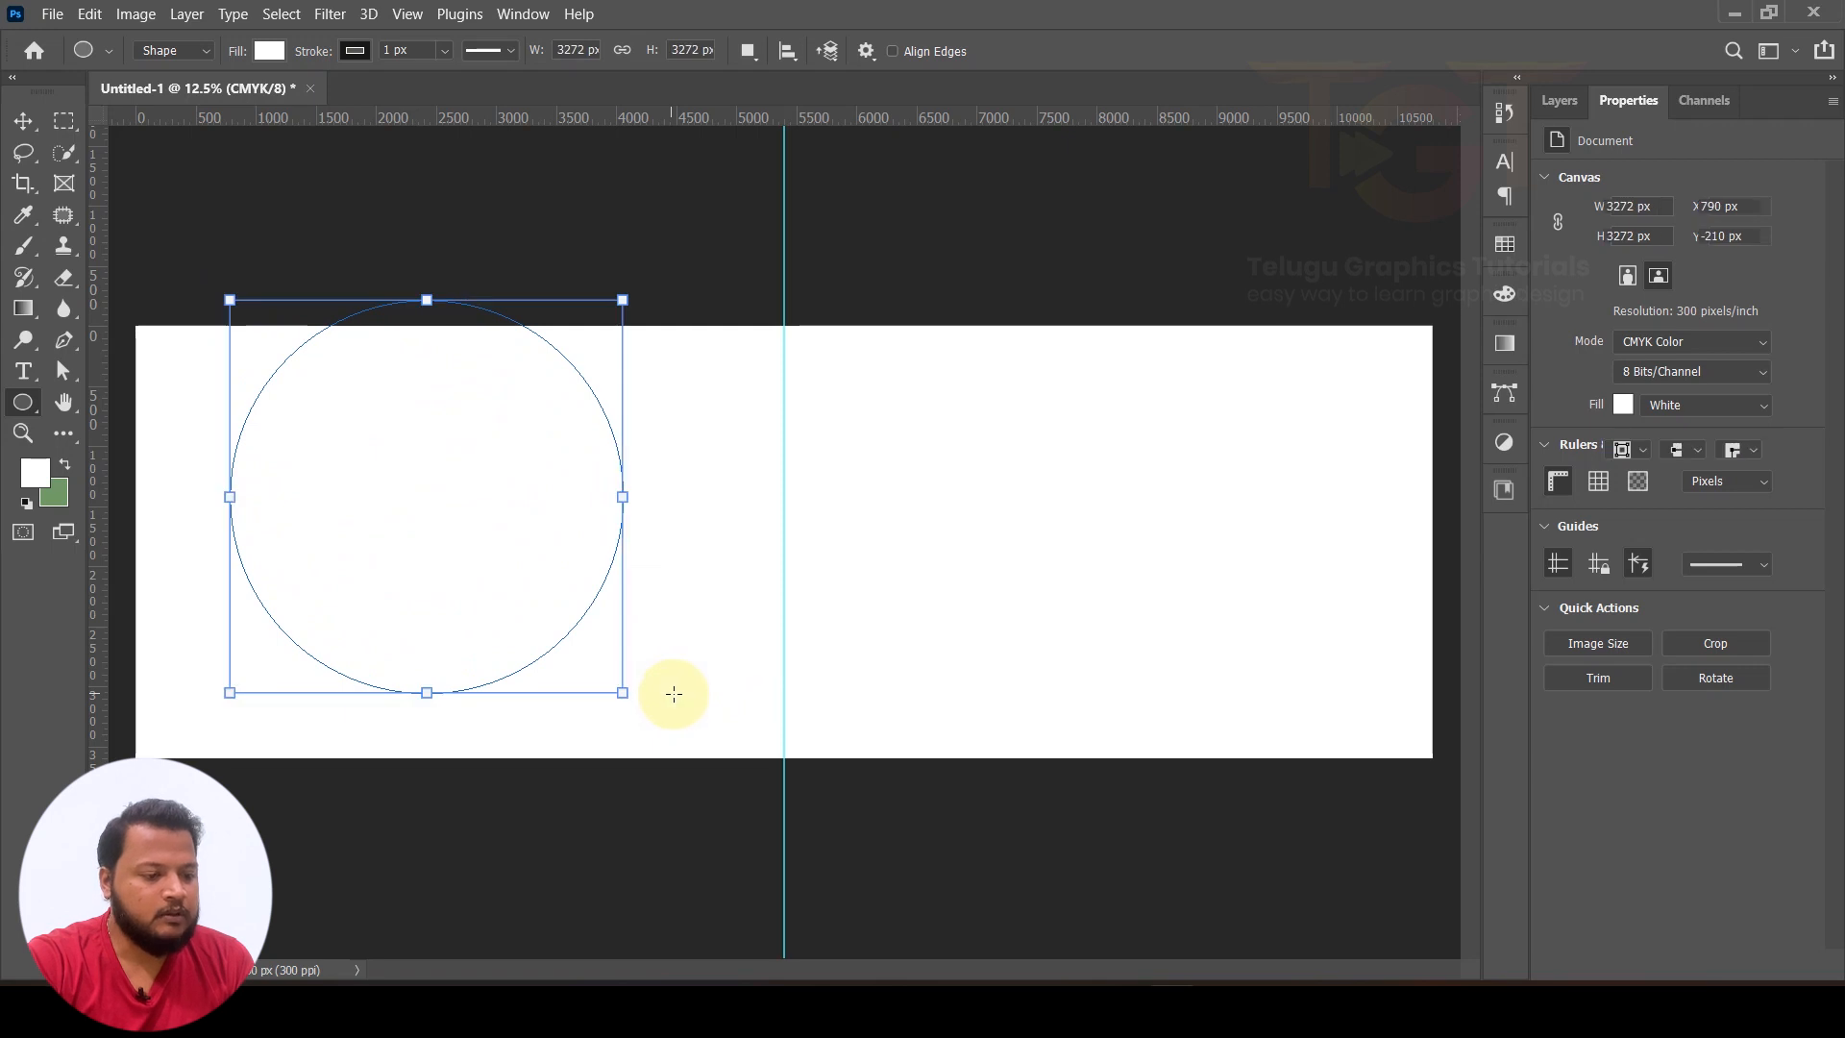
Fill the circle with the light purple recently used colour and remove its stroke
left_click(1618, 352)
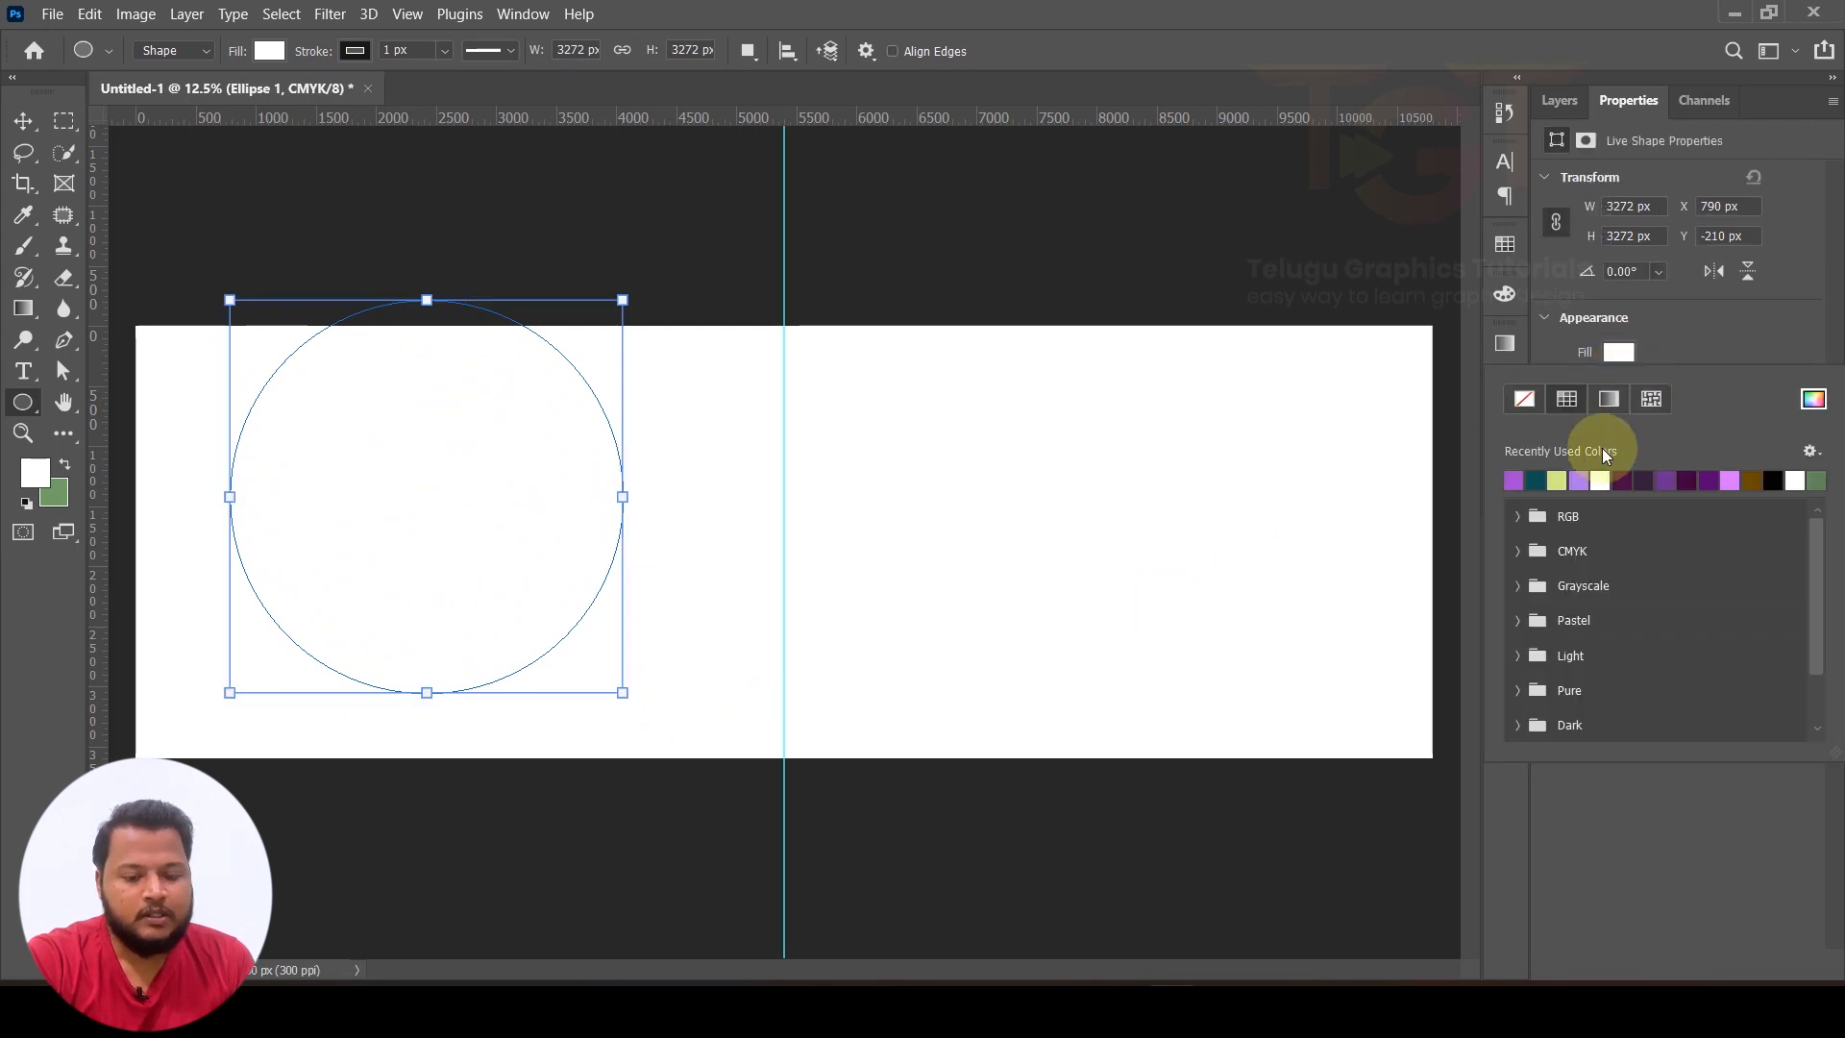
left_click(1579, 481)
left_click(1667, 346)
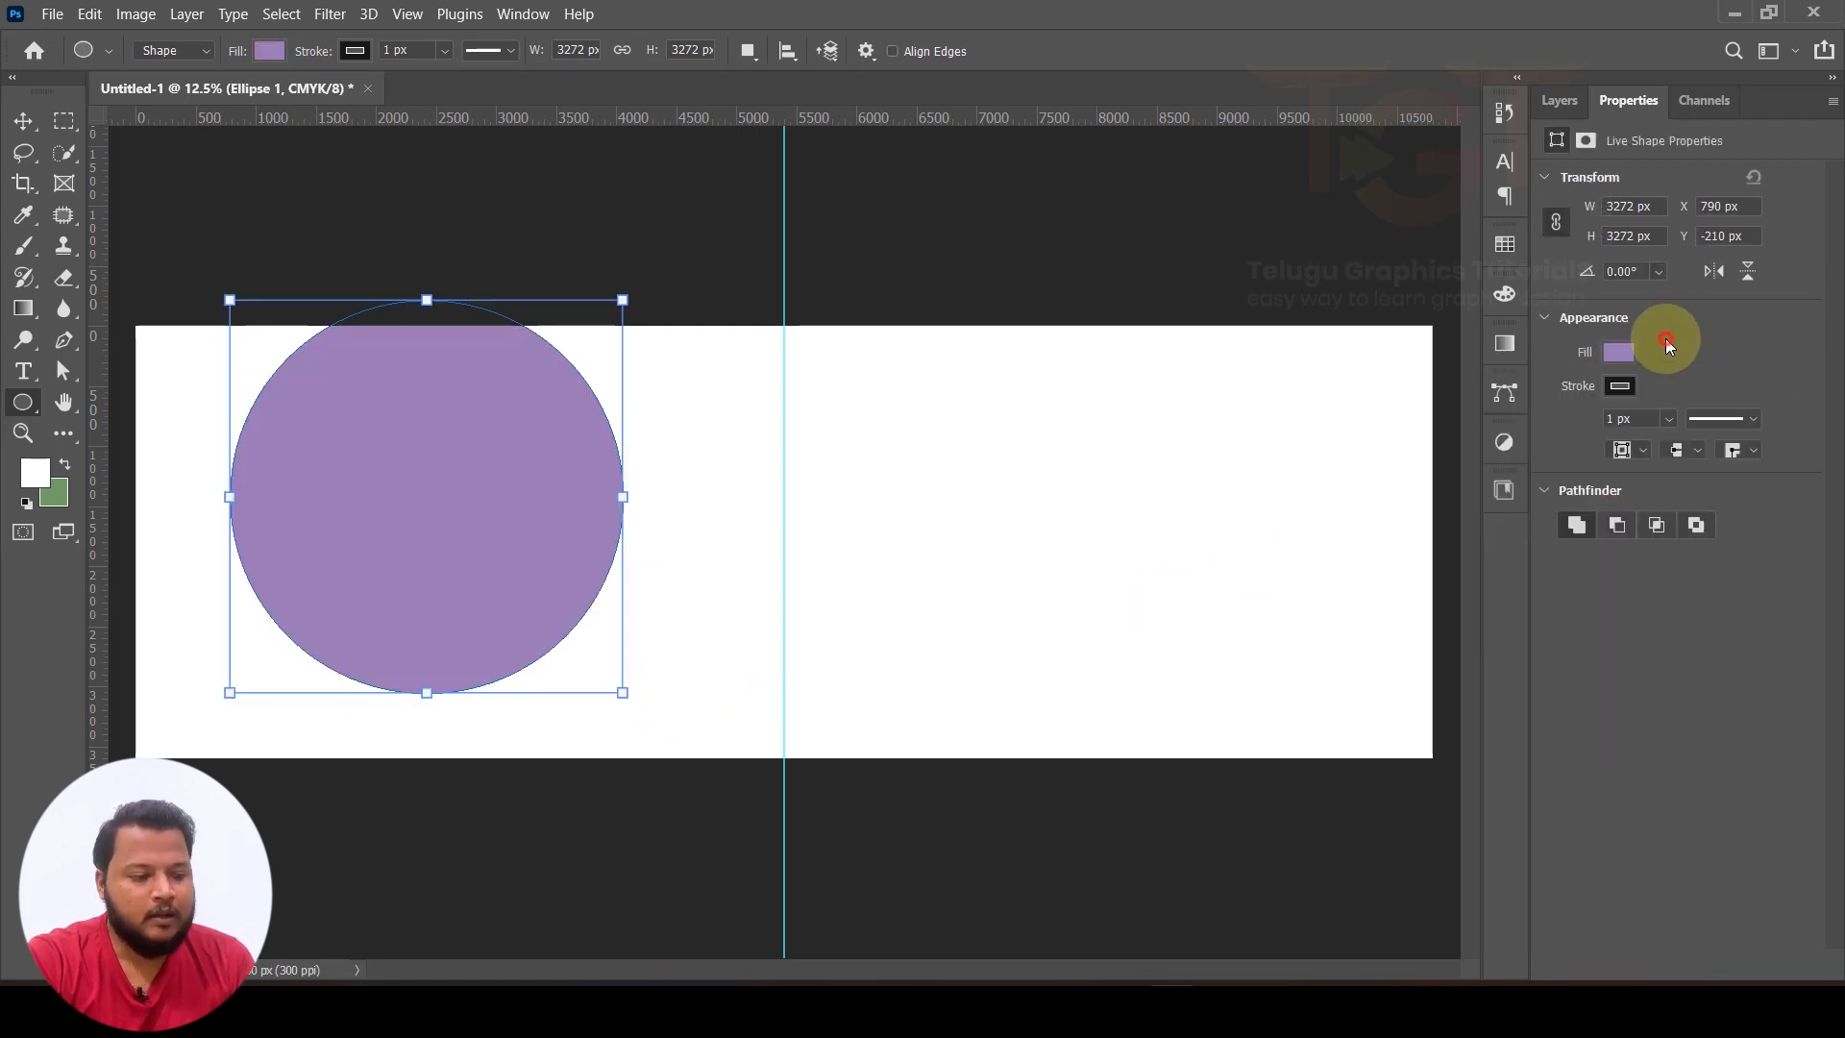
left_click(1620, 385)
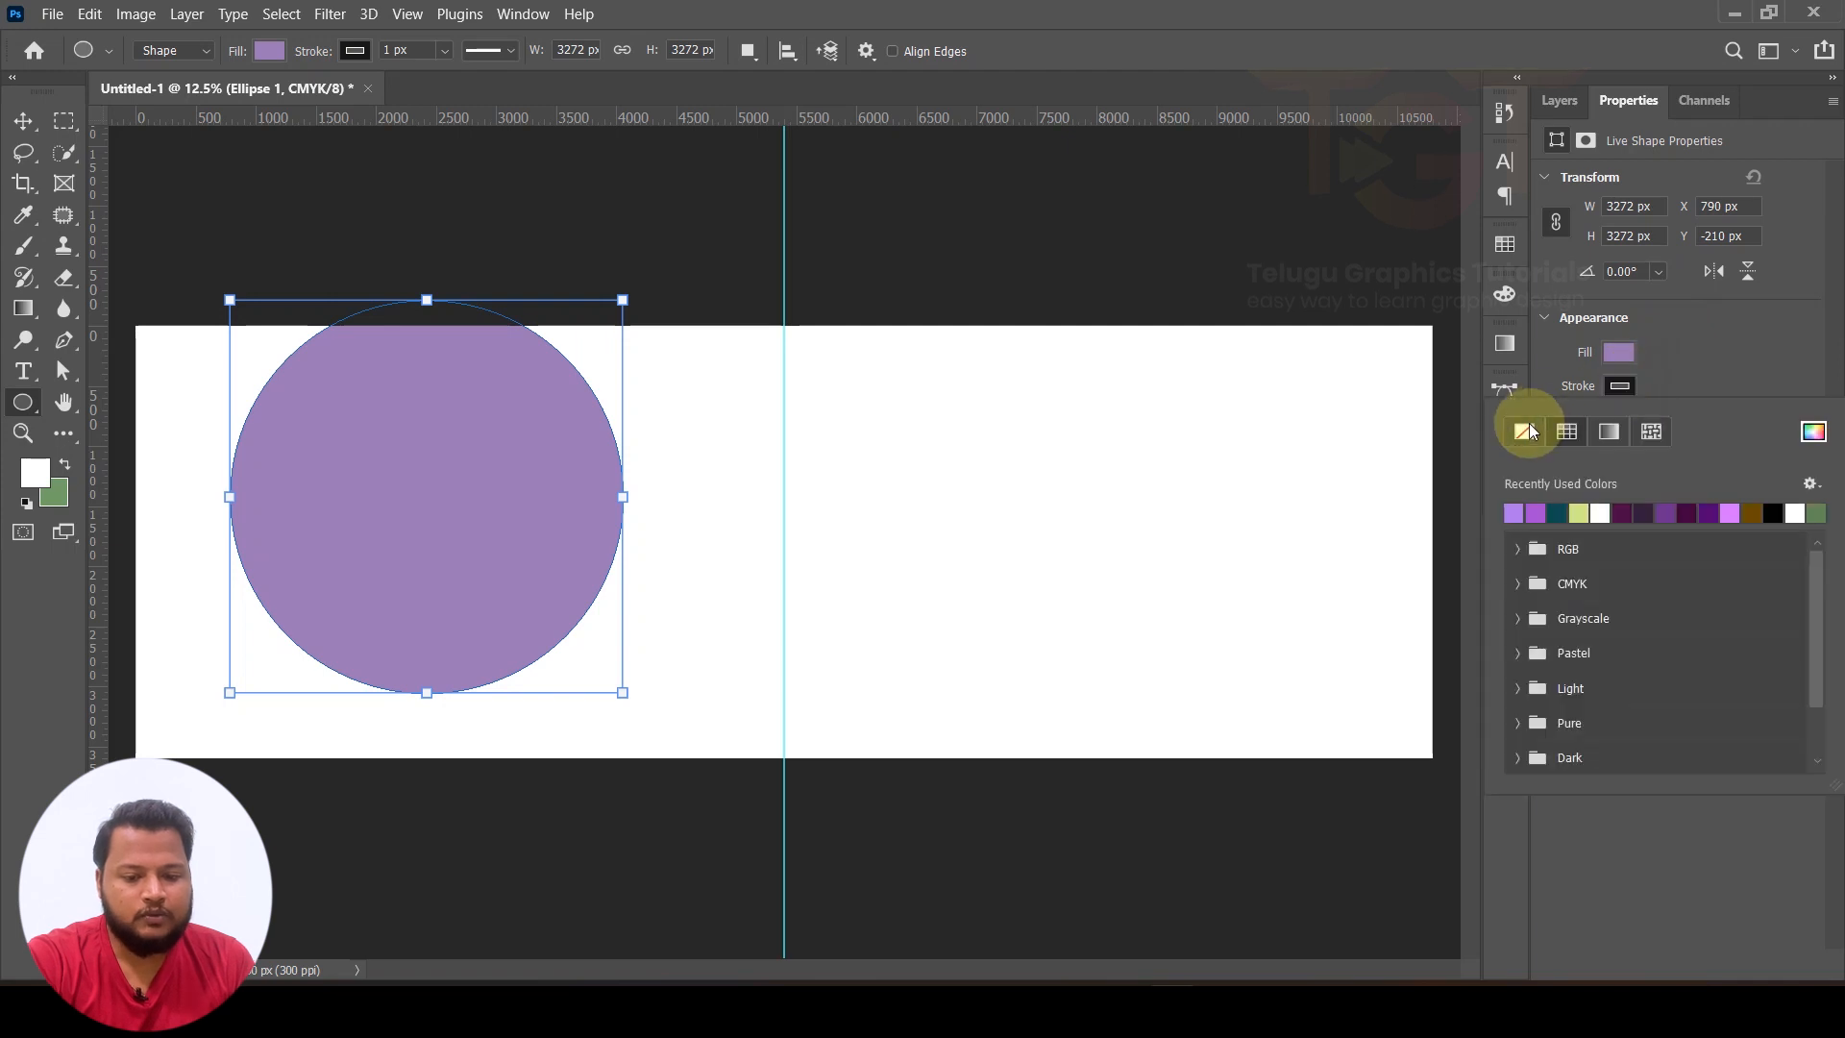
left_click(1525, 431)
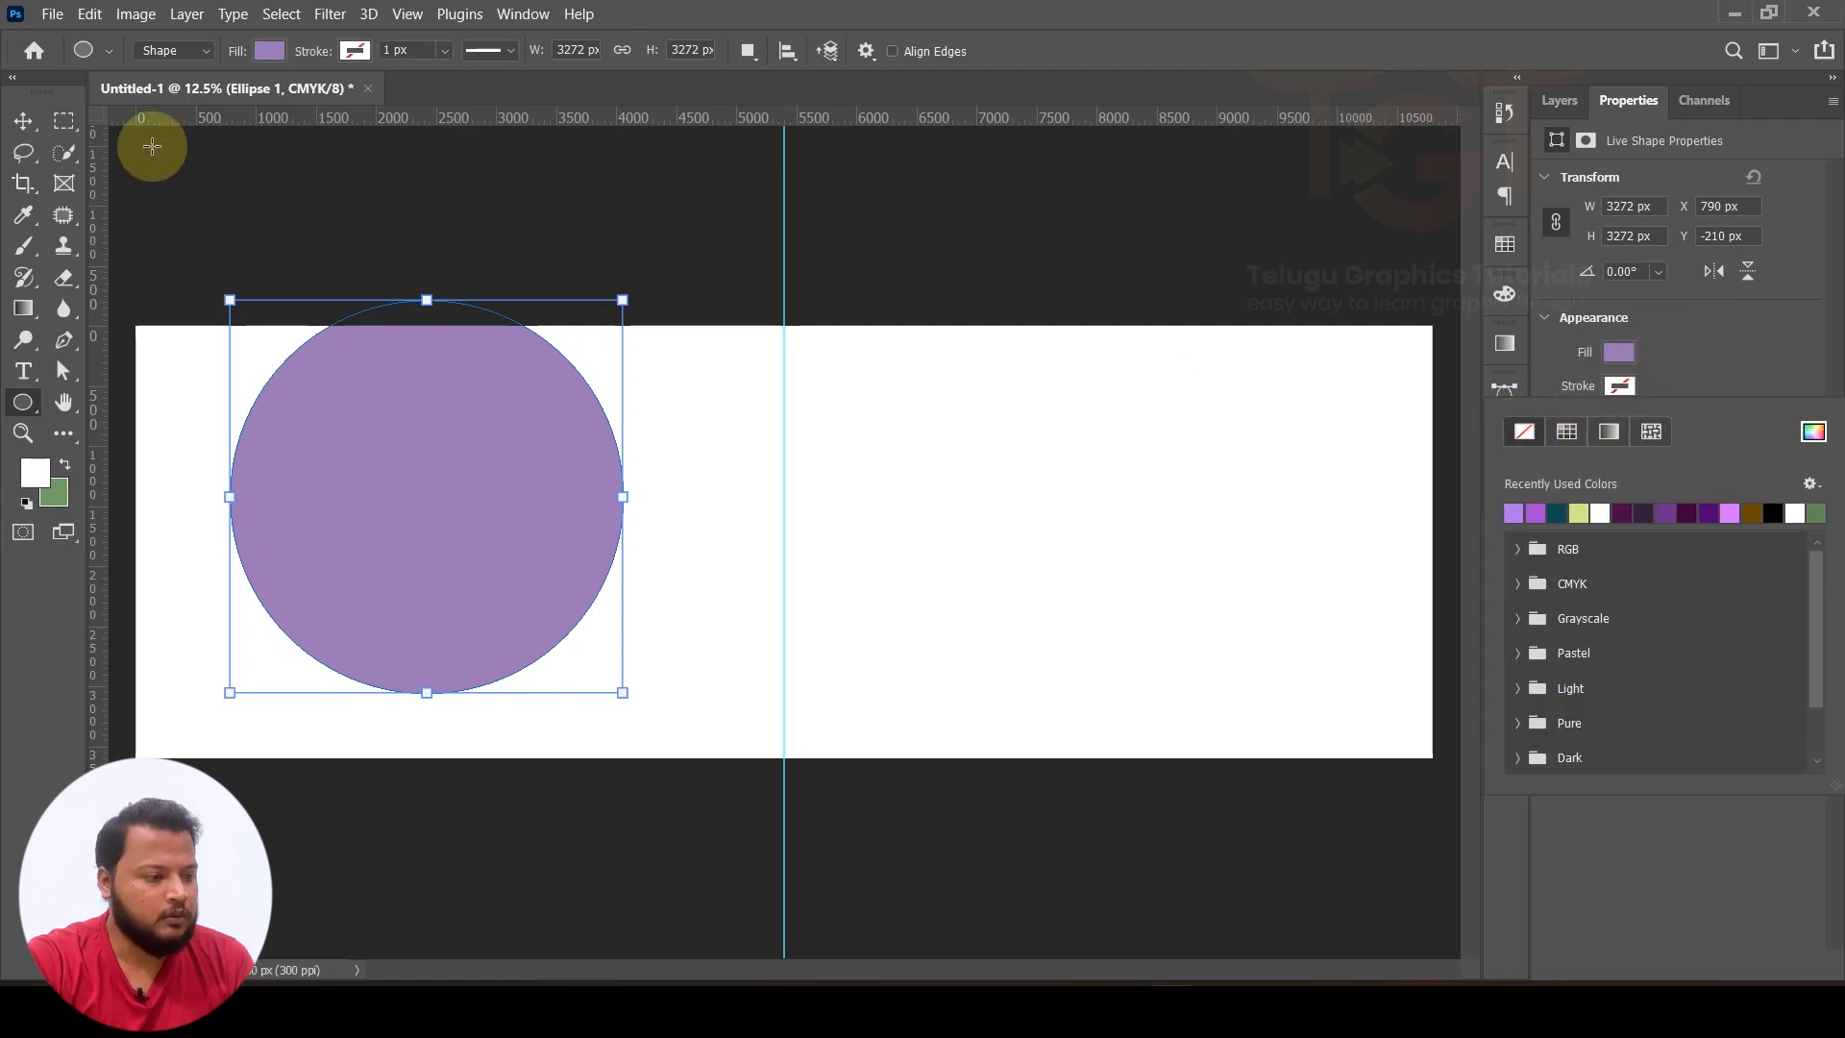
Move the purple circle partly off the canvas's upper-left corner, to about X -1165 px, Y -218 px
left_click(23, 121)
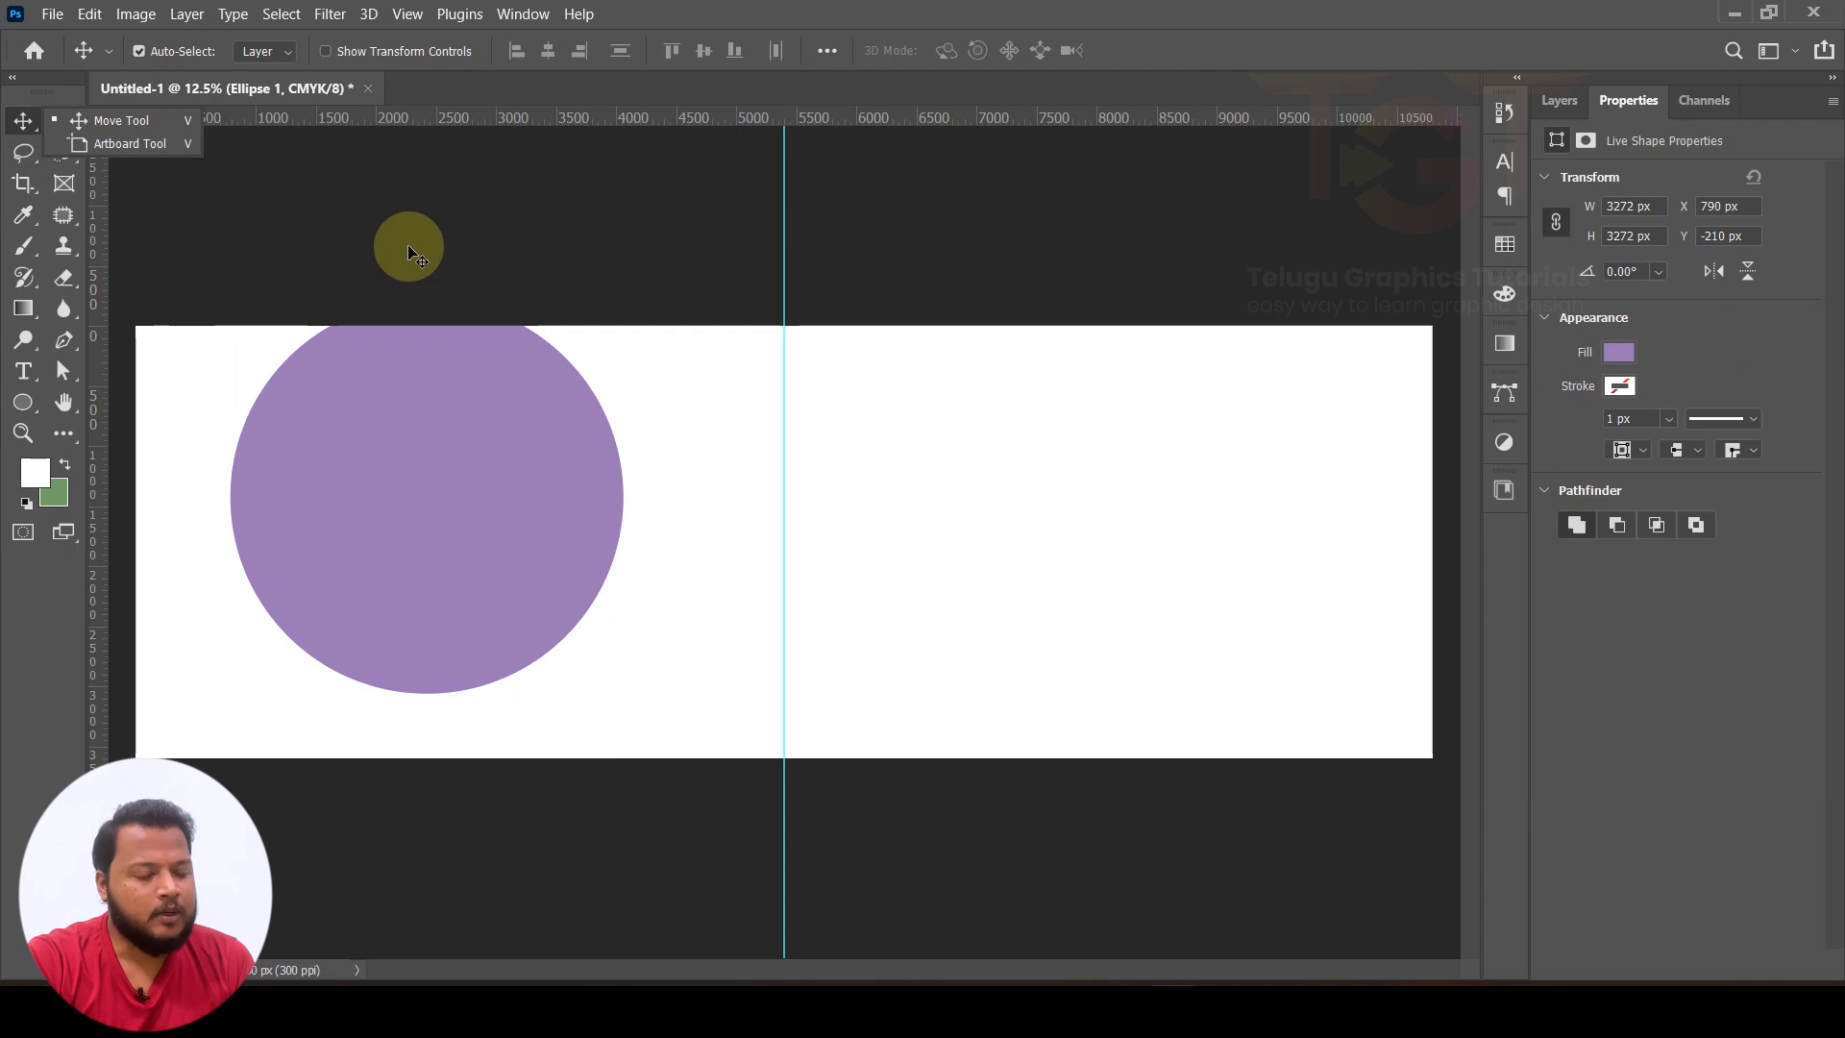
scroll(369, 308, "up", 2)
left_click_drag(366, 436, 488, 350)
scroll(652, 318, "down", 1)
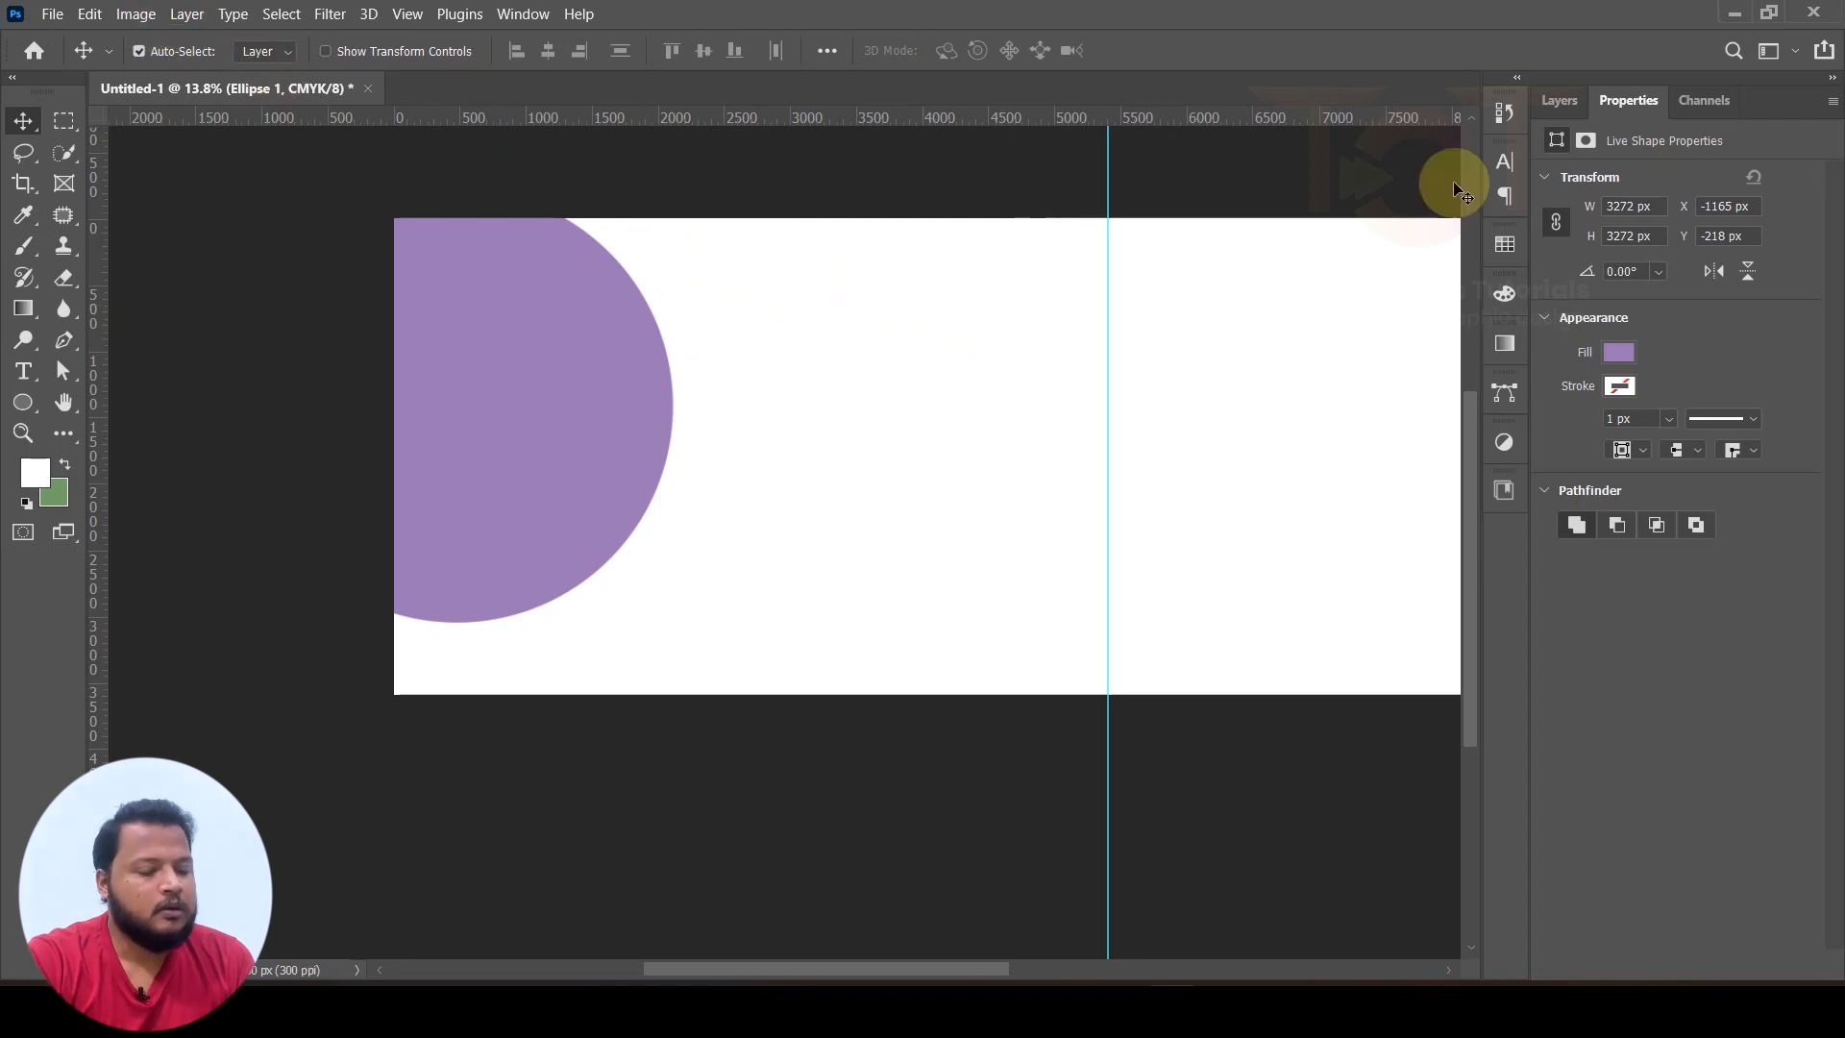
left_click(584, 409)
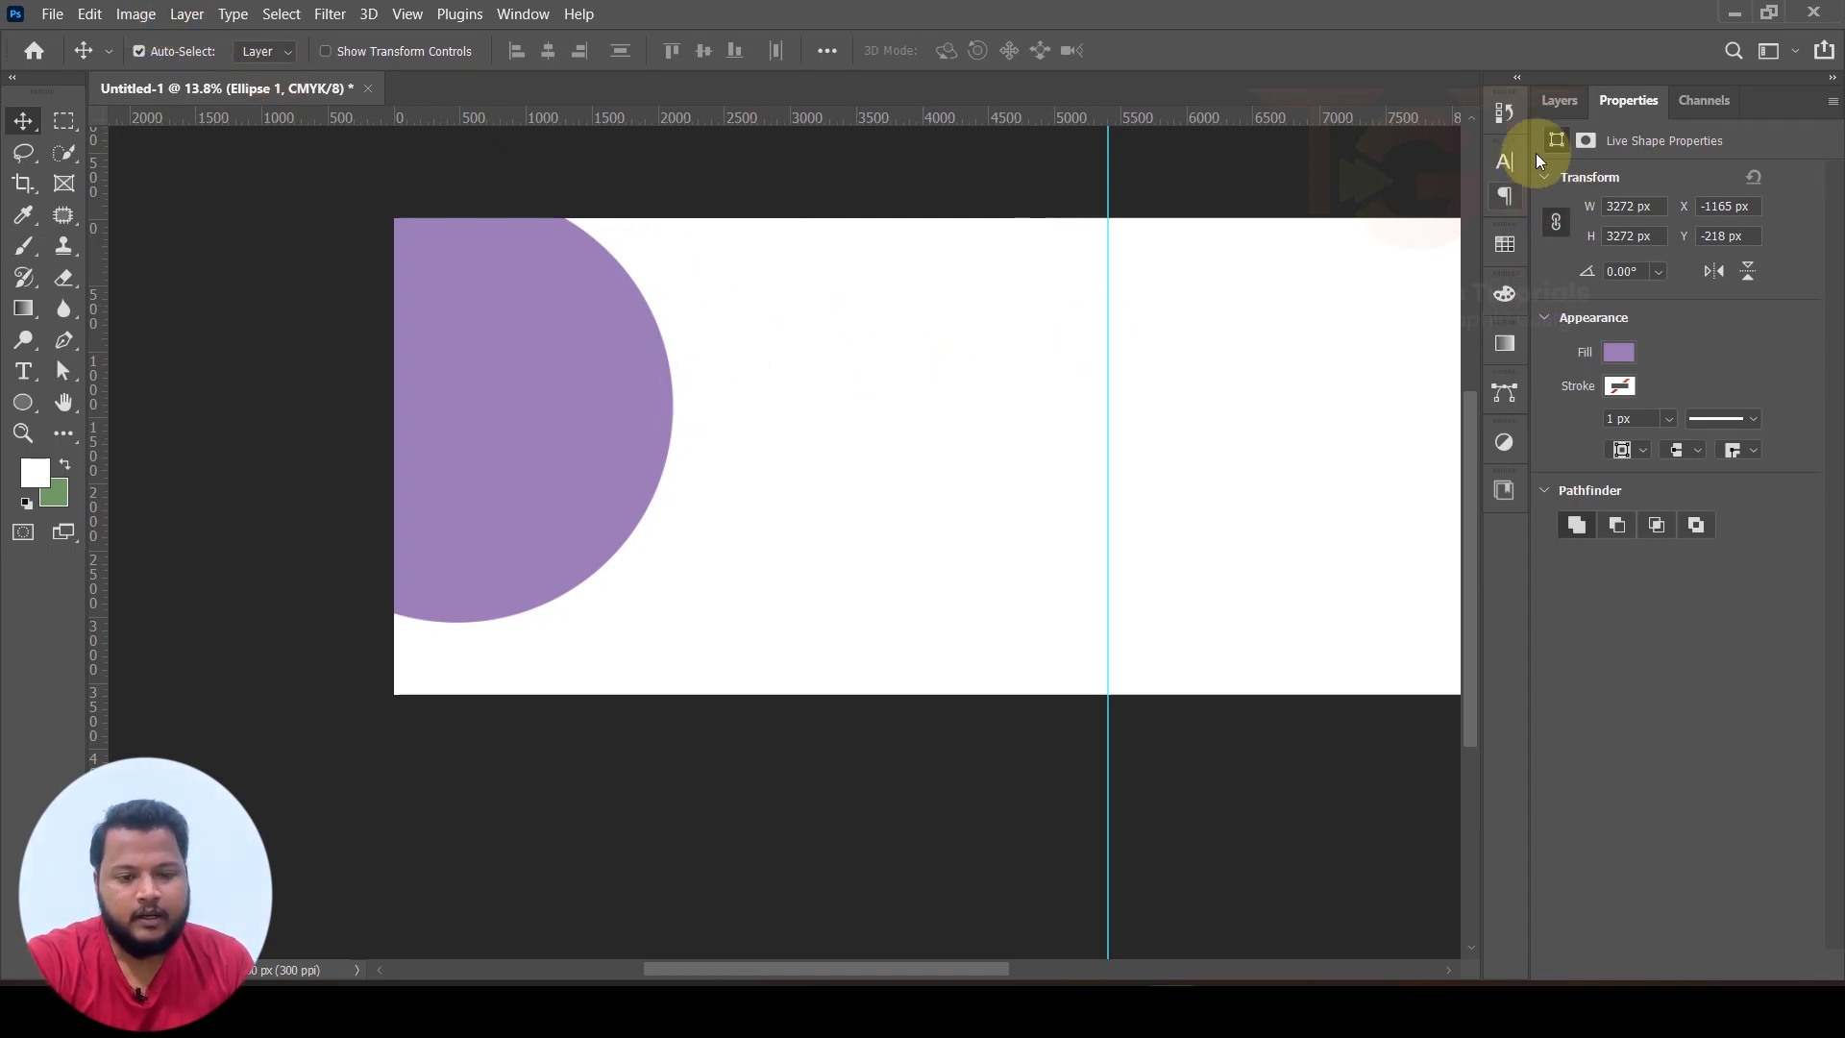
Duplicate the light purple circle horizontally to the right and fill the copy with dark purple
left_click(1559, 100)
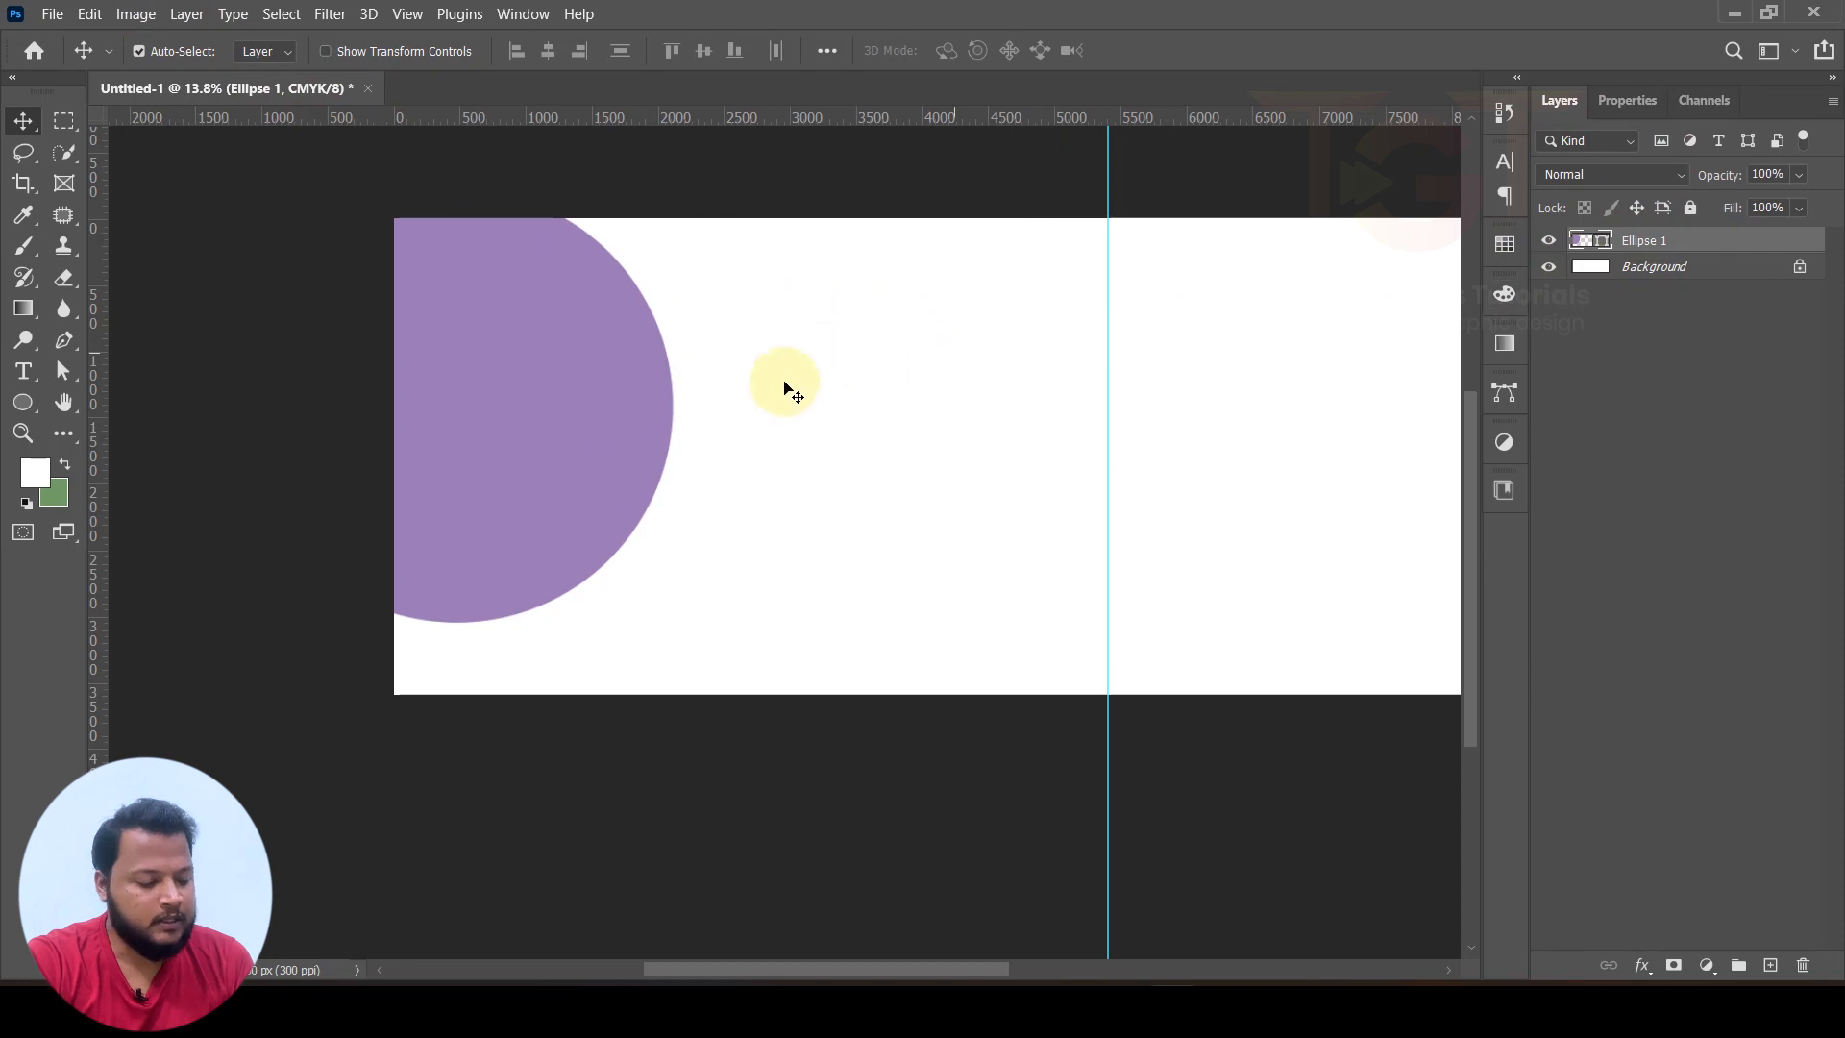
left_click_drag(603, 400, 762, 400)
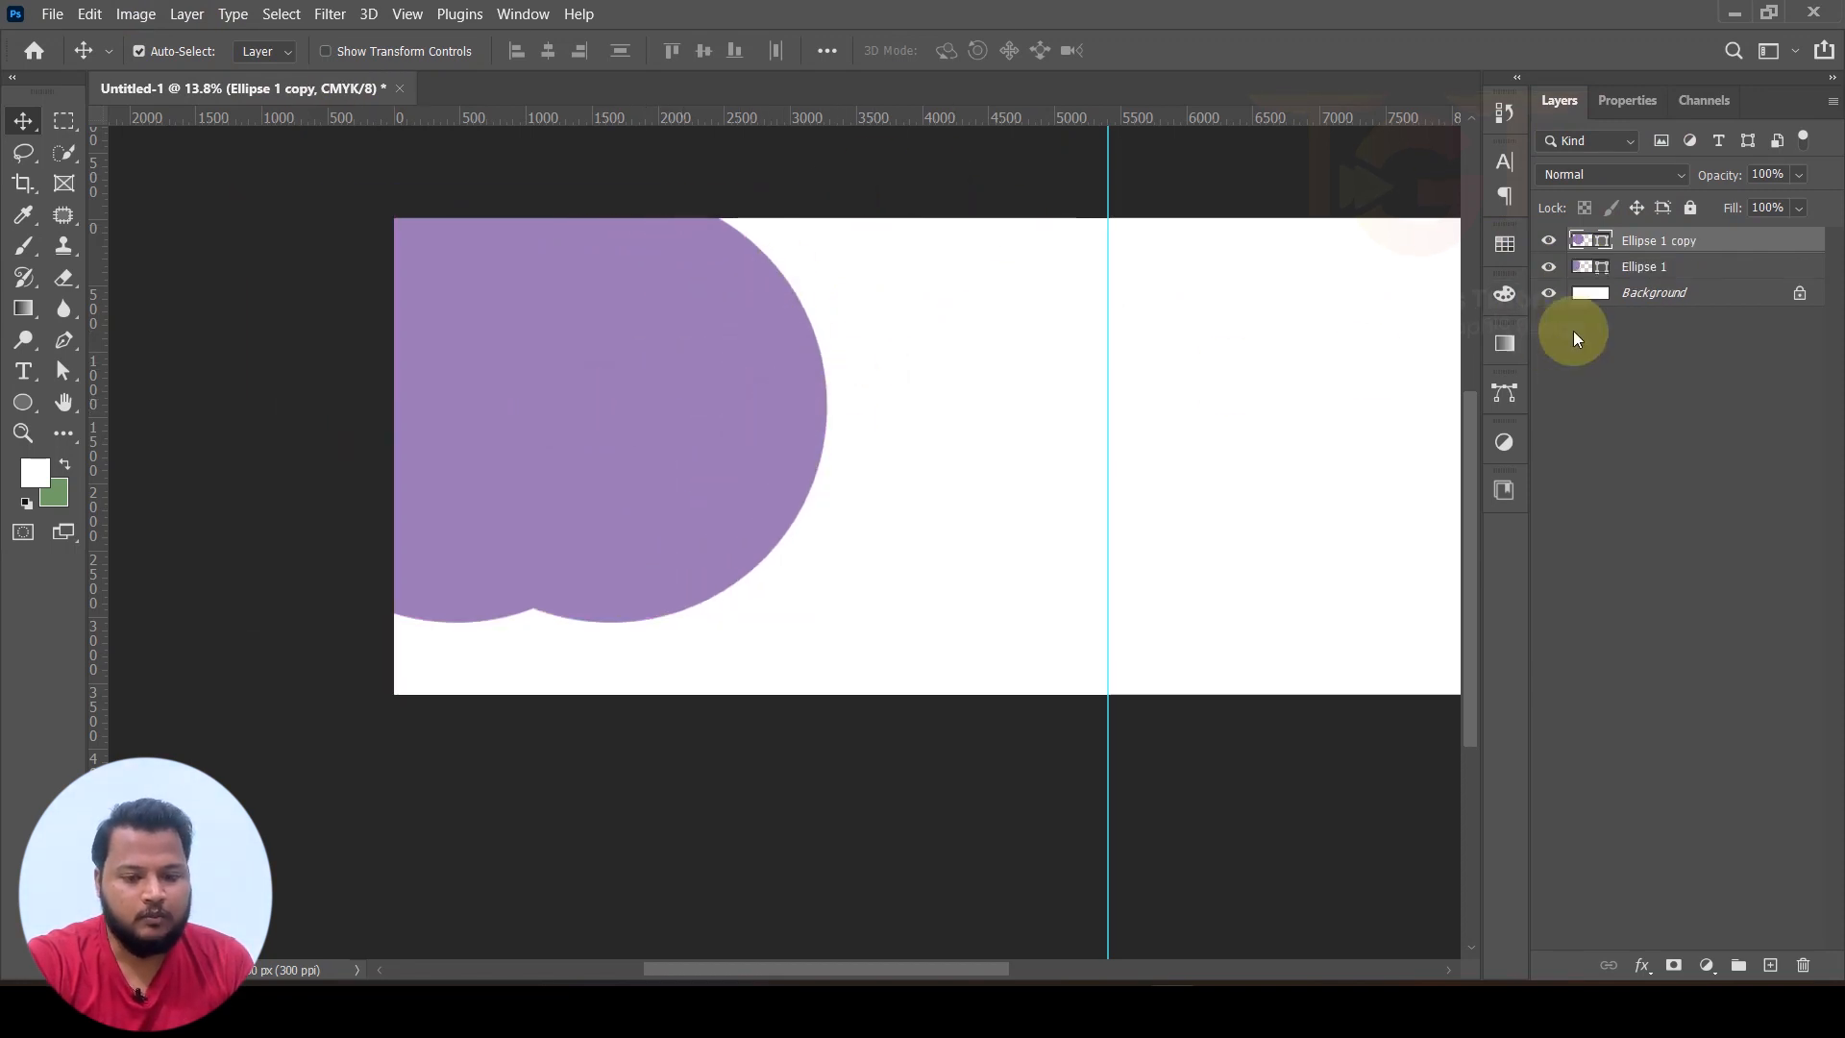
left_click(1623, 102)
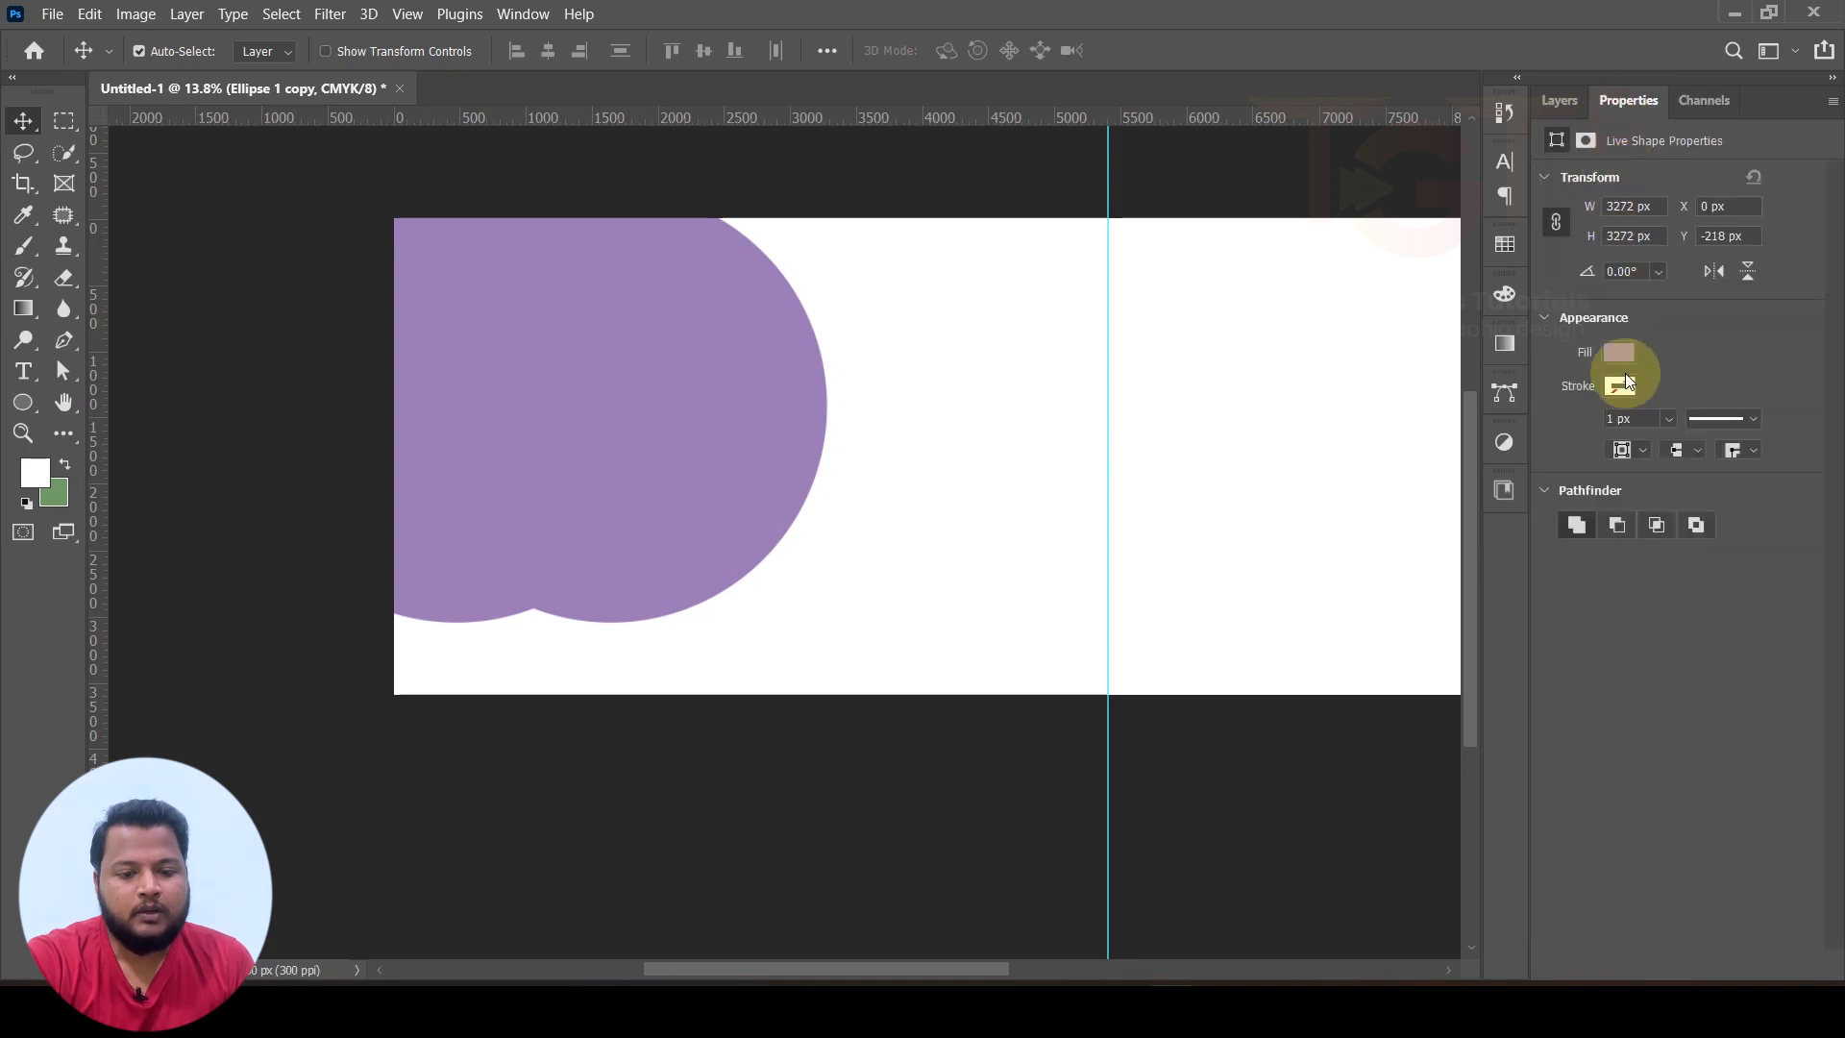
left_click(1618, 353)
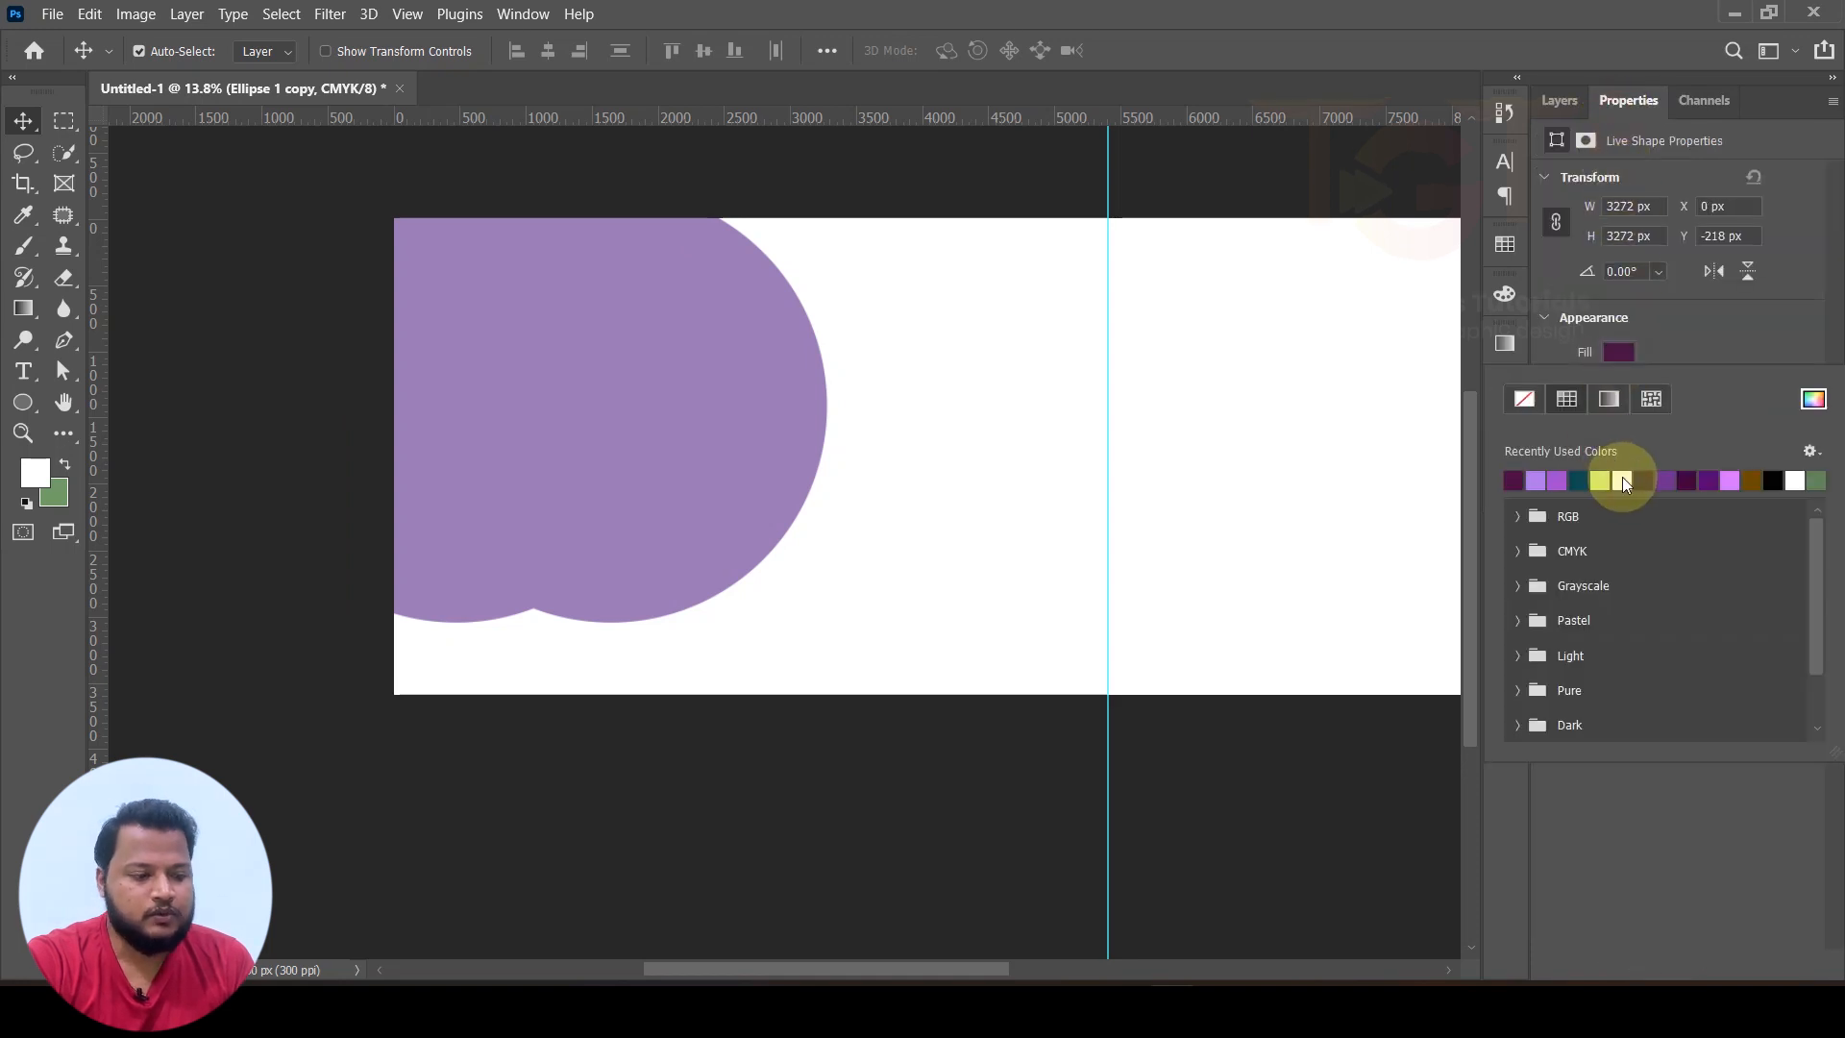
left_click(1622, 481)
left_click(1554, 102)
left_click(1559, 100)
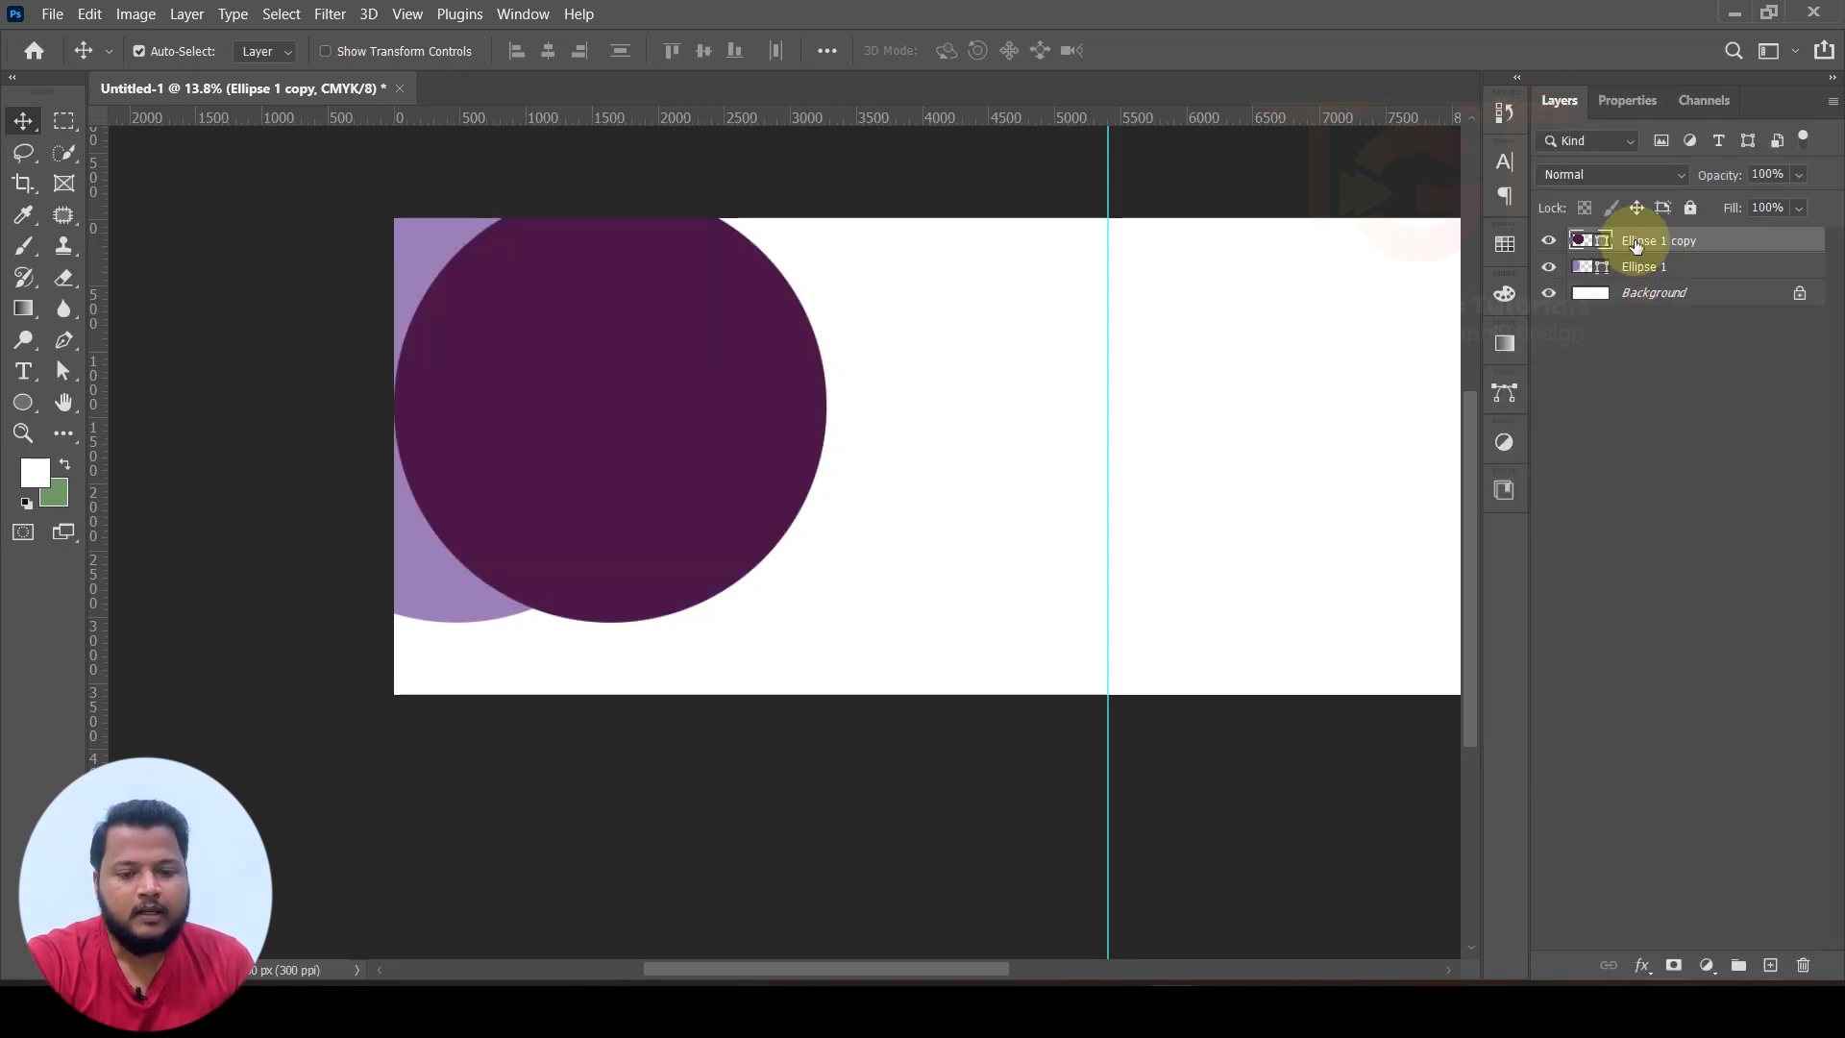
Place the dark purple circle beneath the light one and scale it to about 116%, shifted left as a crescent rim along the lower right
left_click_drag(1640, 243, 1644, 280)
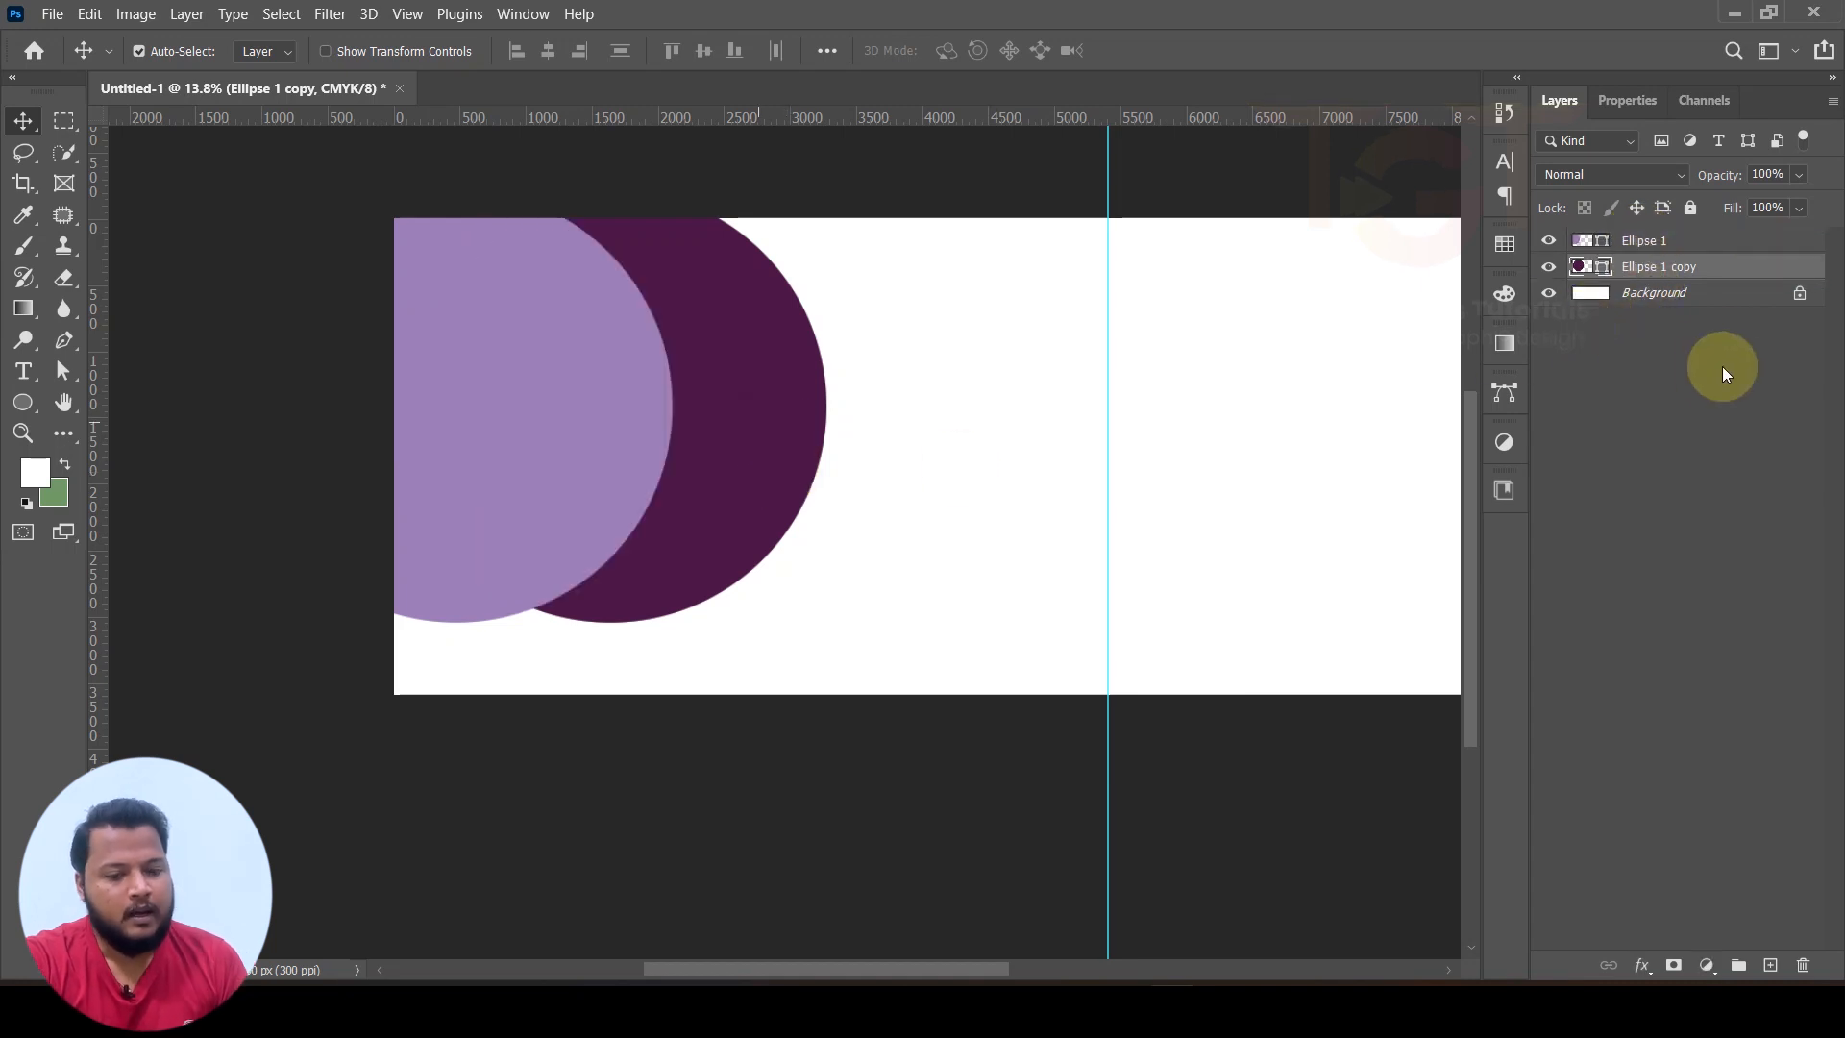
key("ctrl+t")
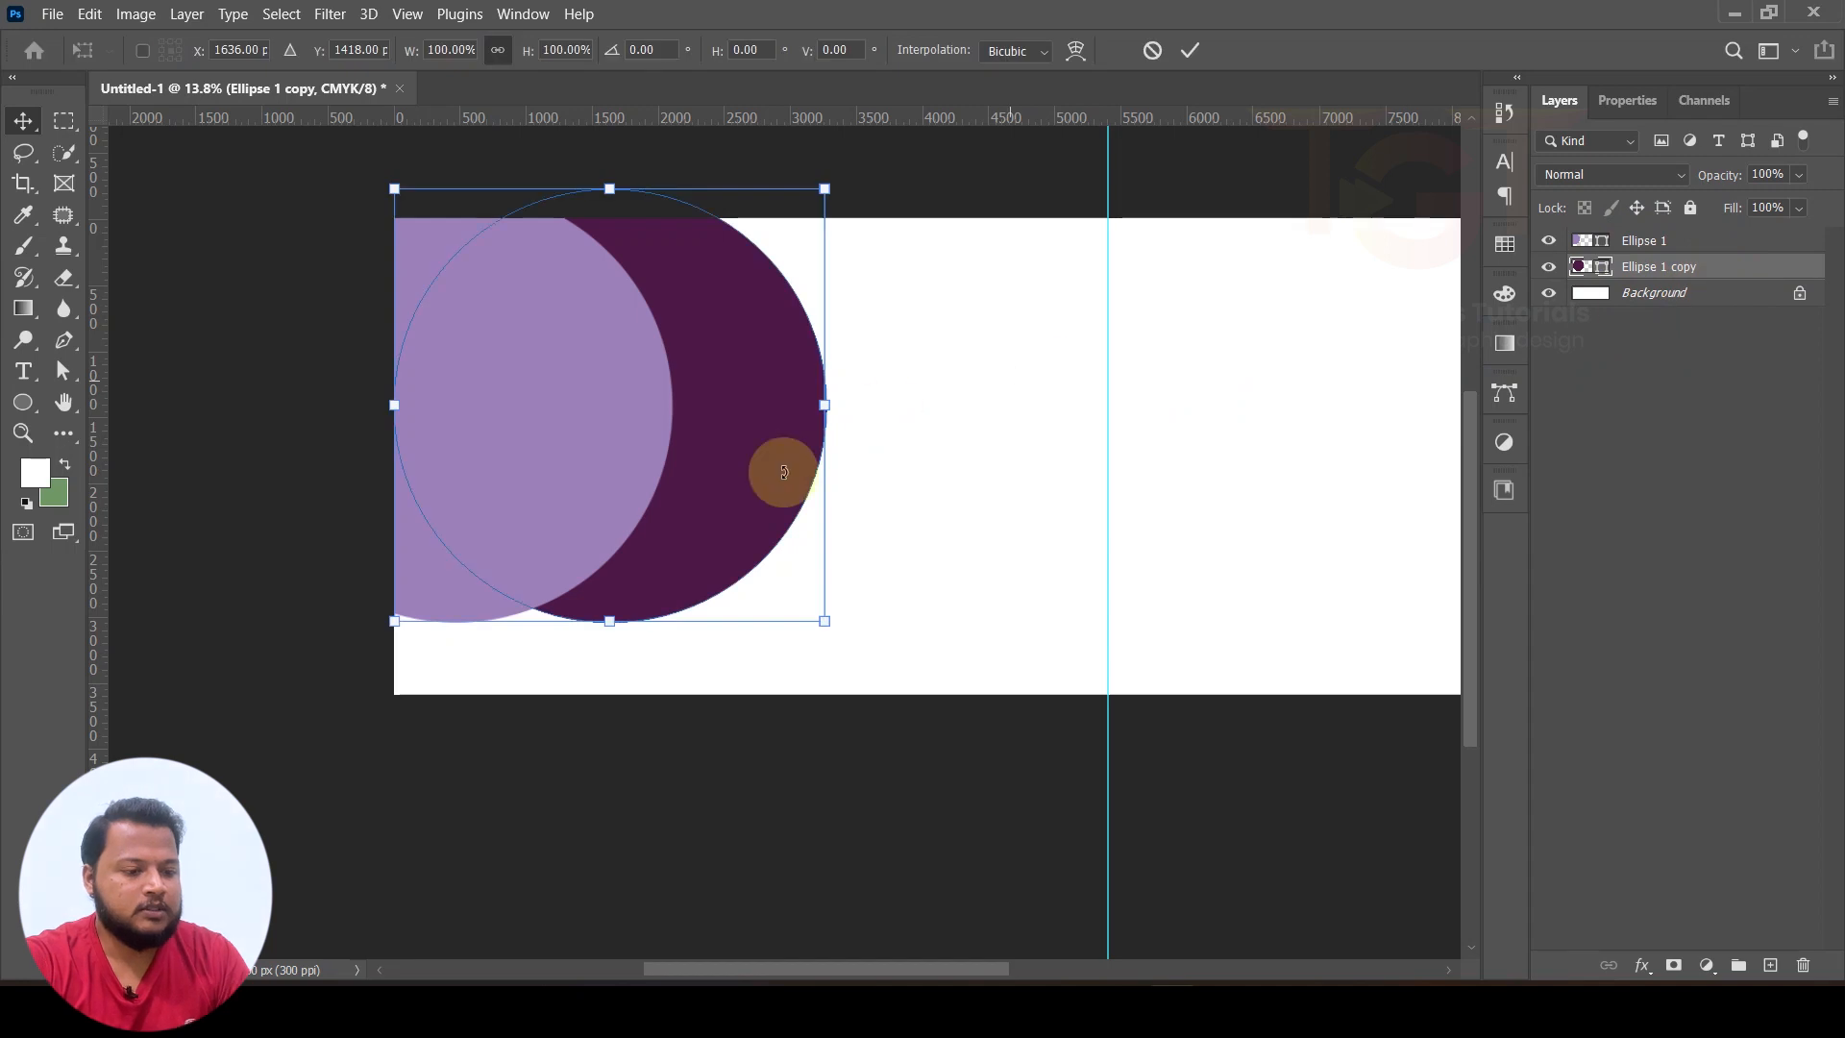
left_click_drag(396, 618, 307, 677)
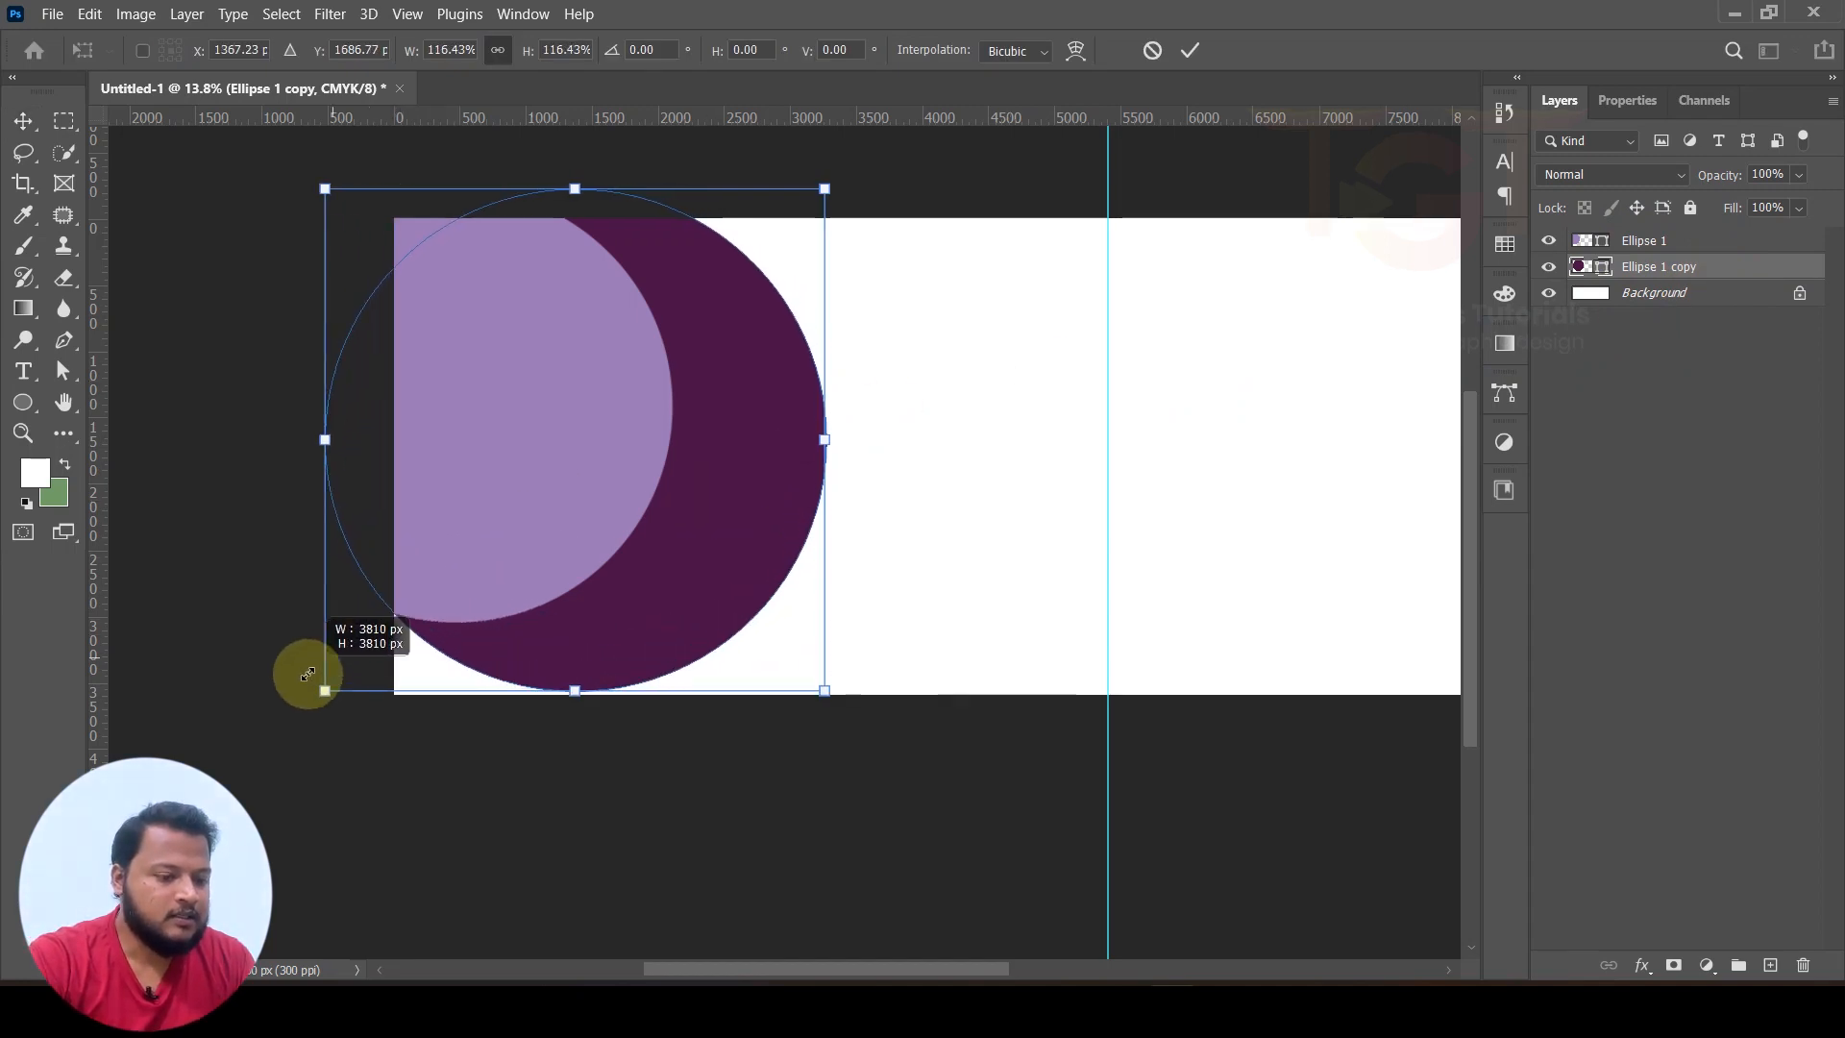
left_click_drag(746, 524, 644, 499)
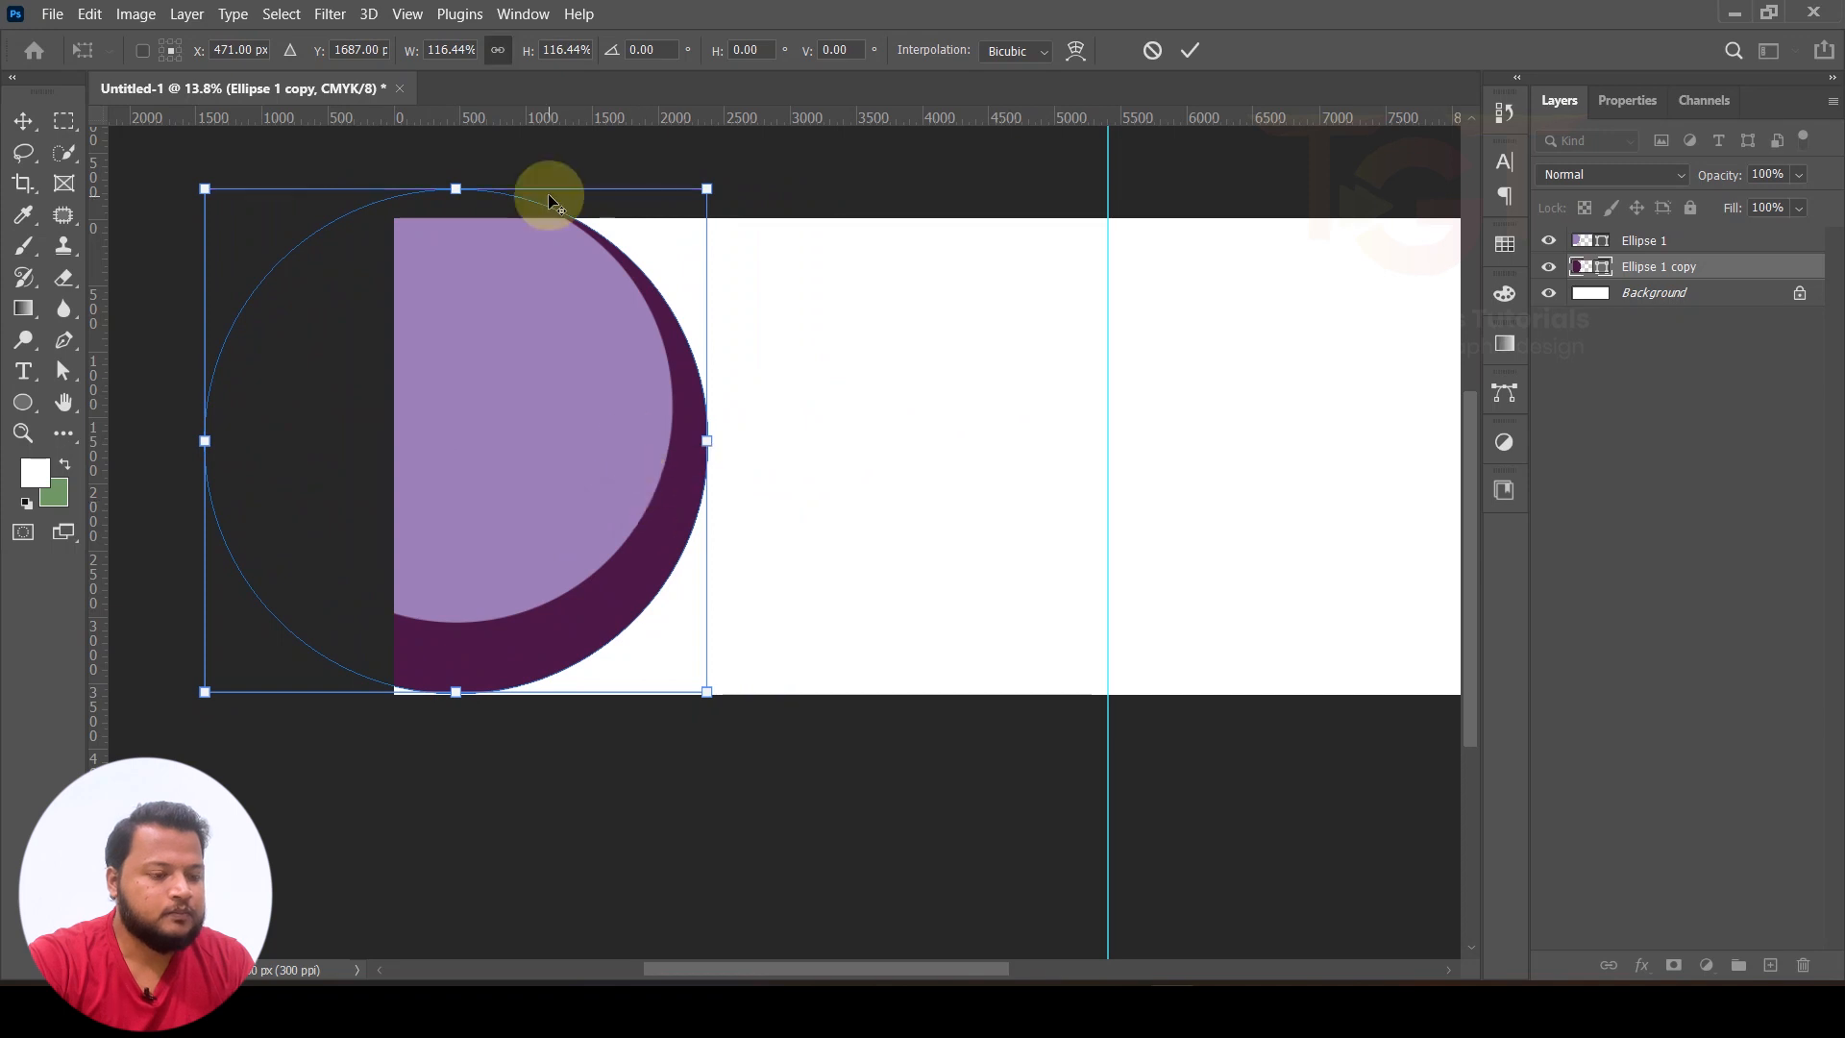
scroll(552, 202, "up", 5)
left_click_drag(666, 308, 650, 308)
scroll(655, 308, "down", 5)
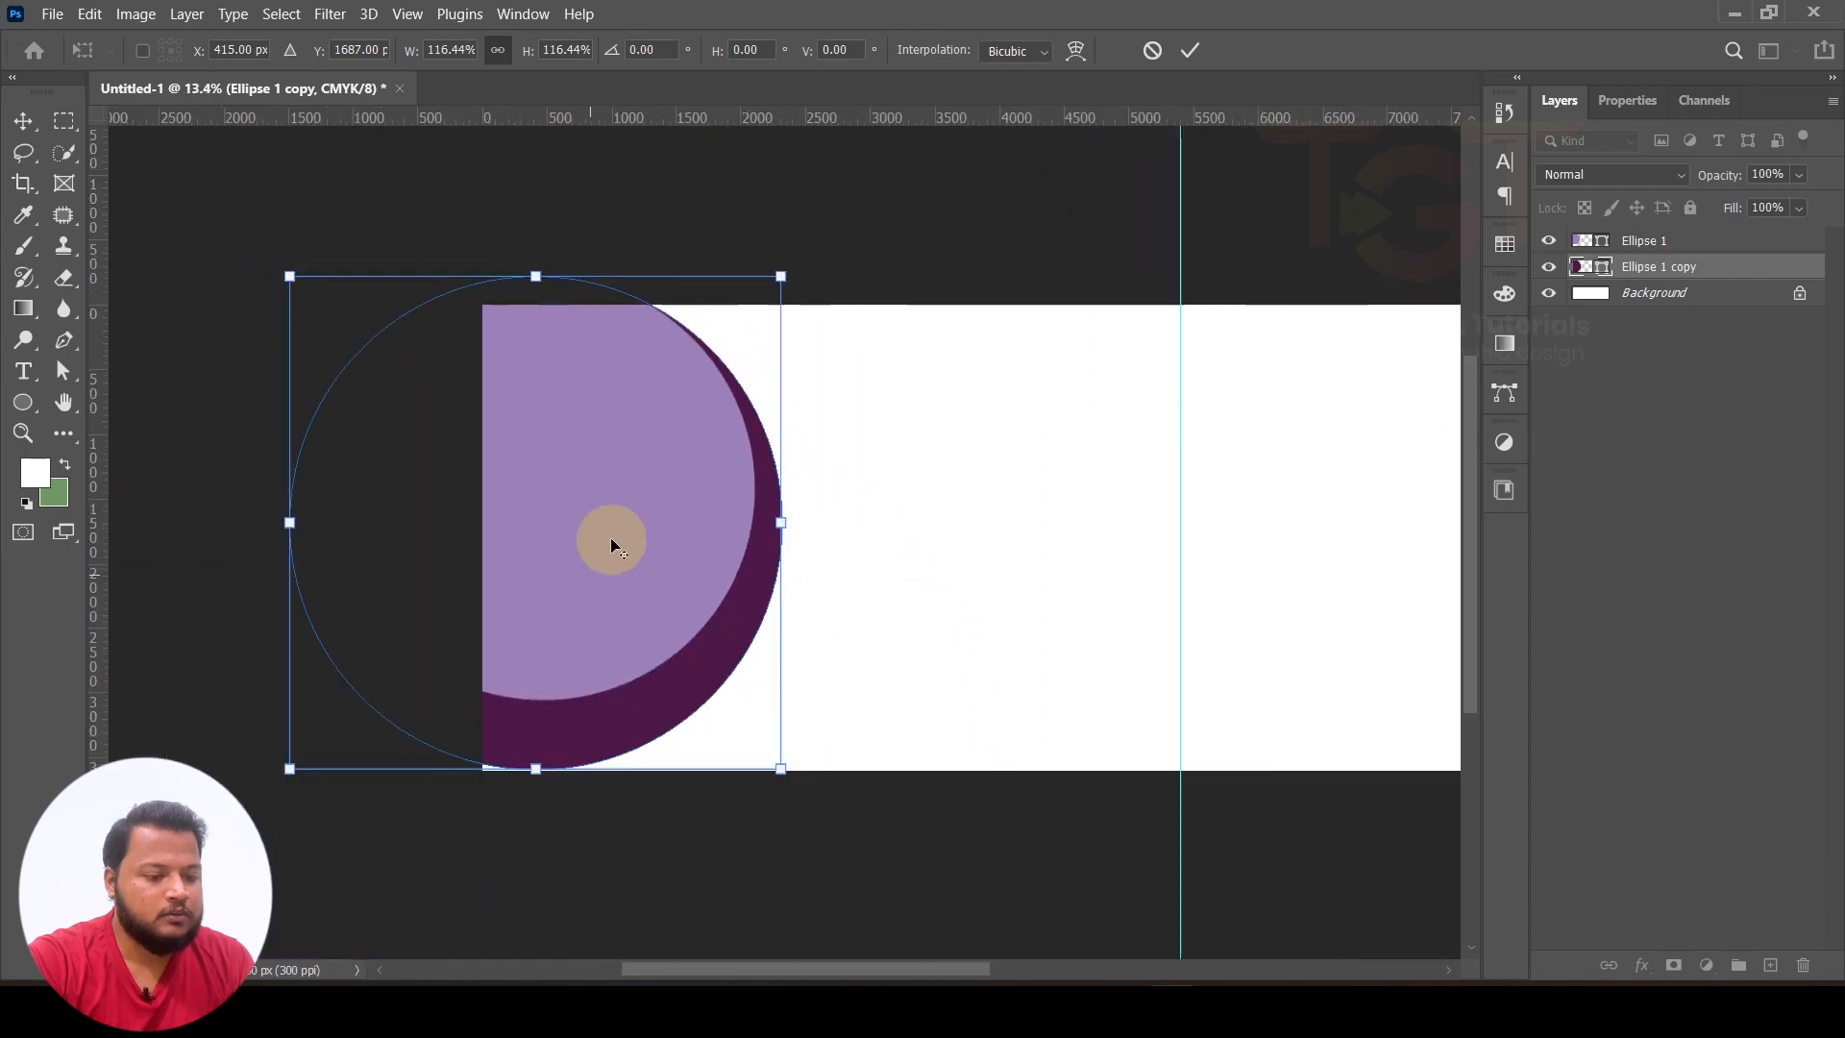
scroll(611, 544, "down", 1)
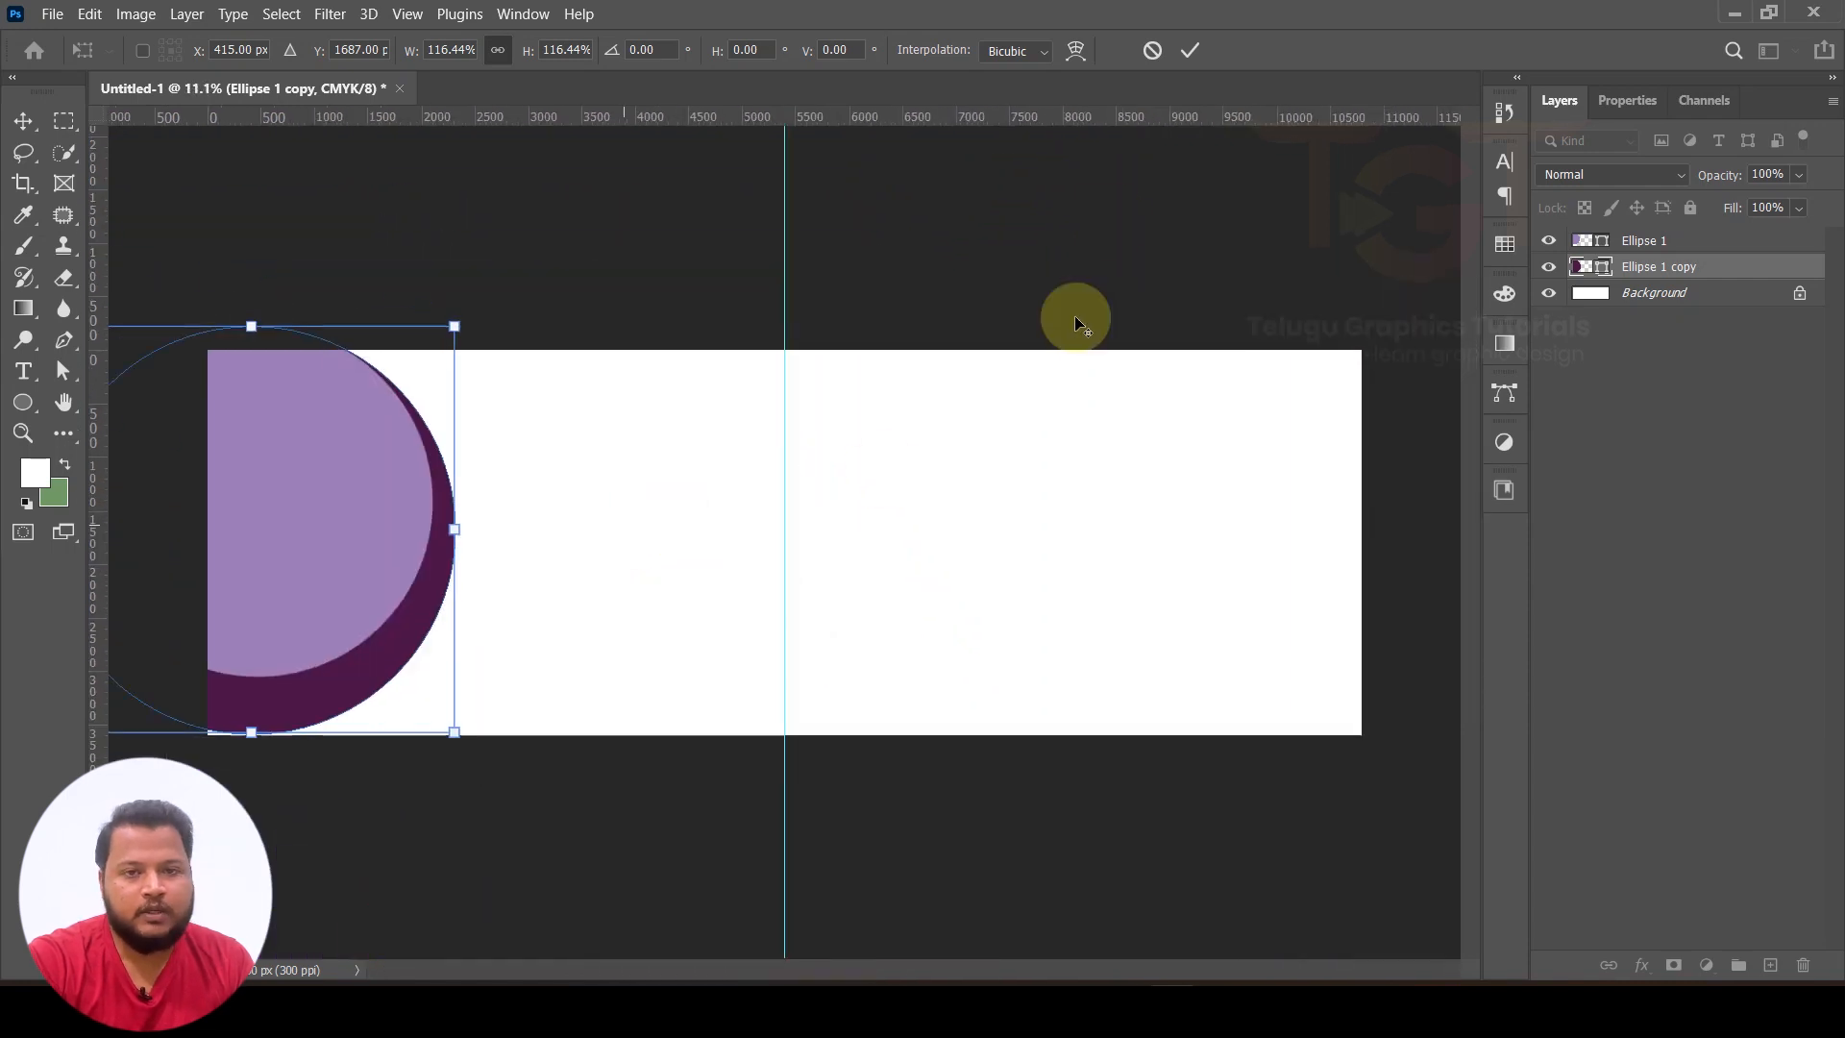
left_click(1190, 51)
left_click(574, 271)
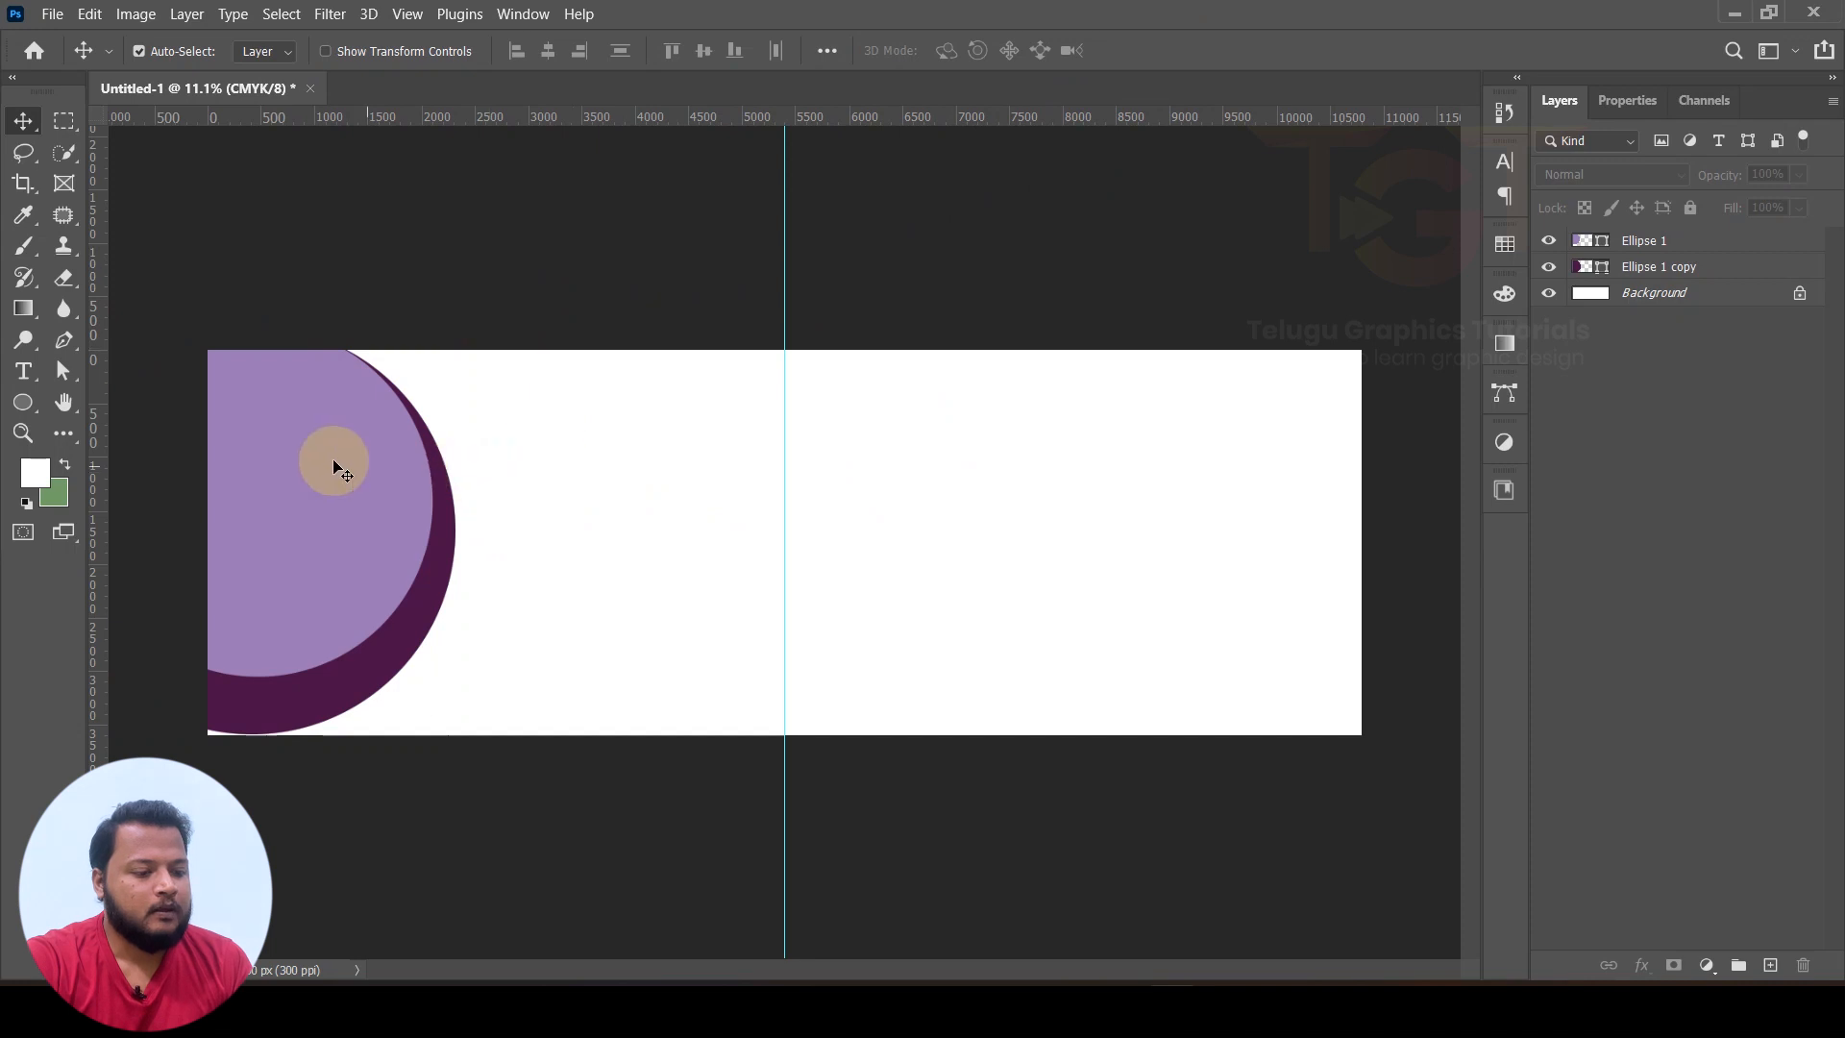
Duplicate the light purple circle into the right half of the canvas
left_click(301, 465)
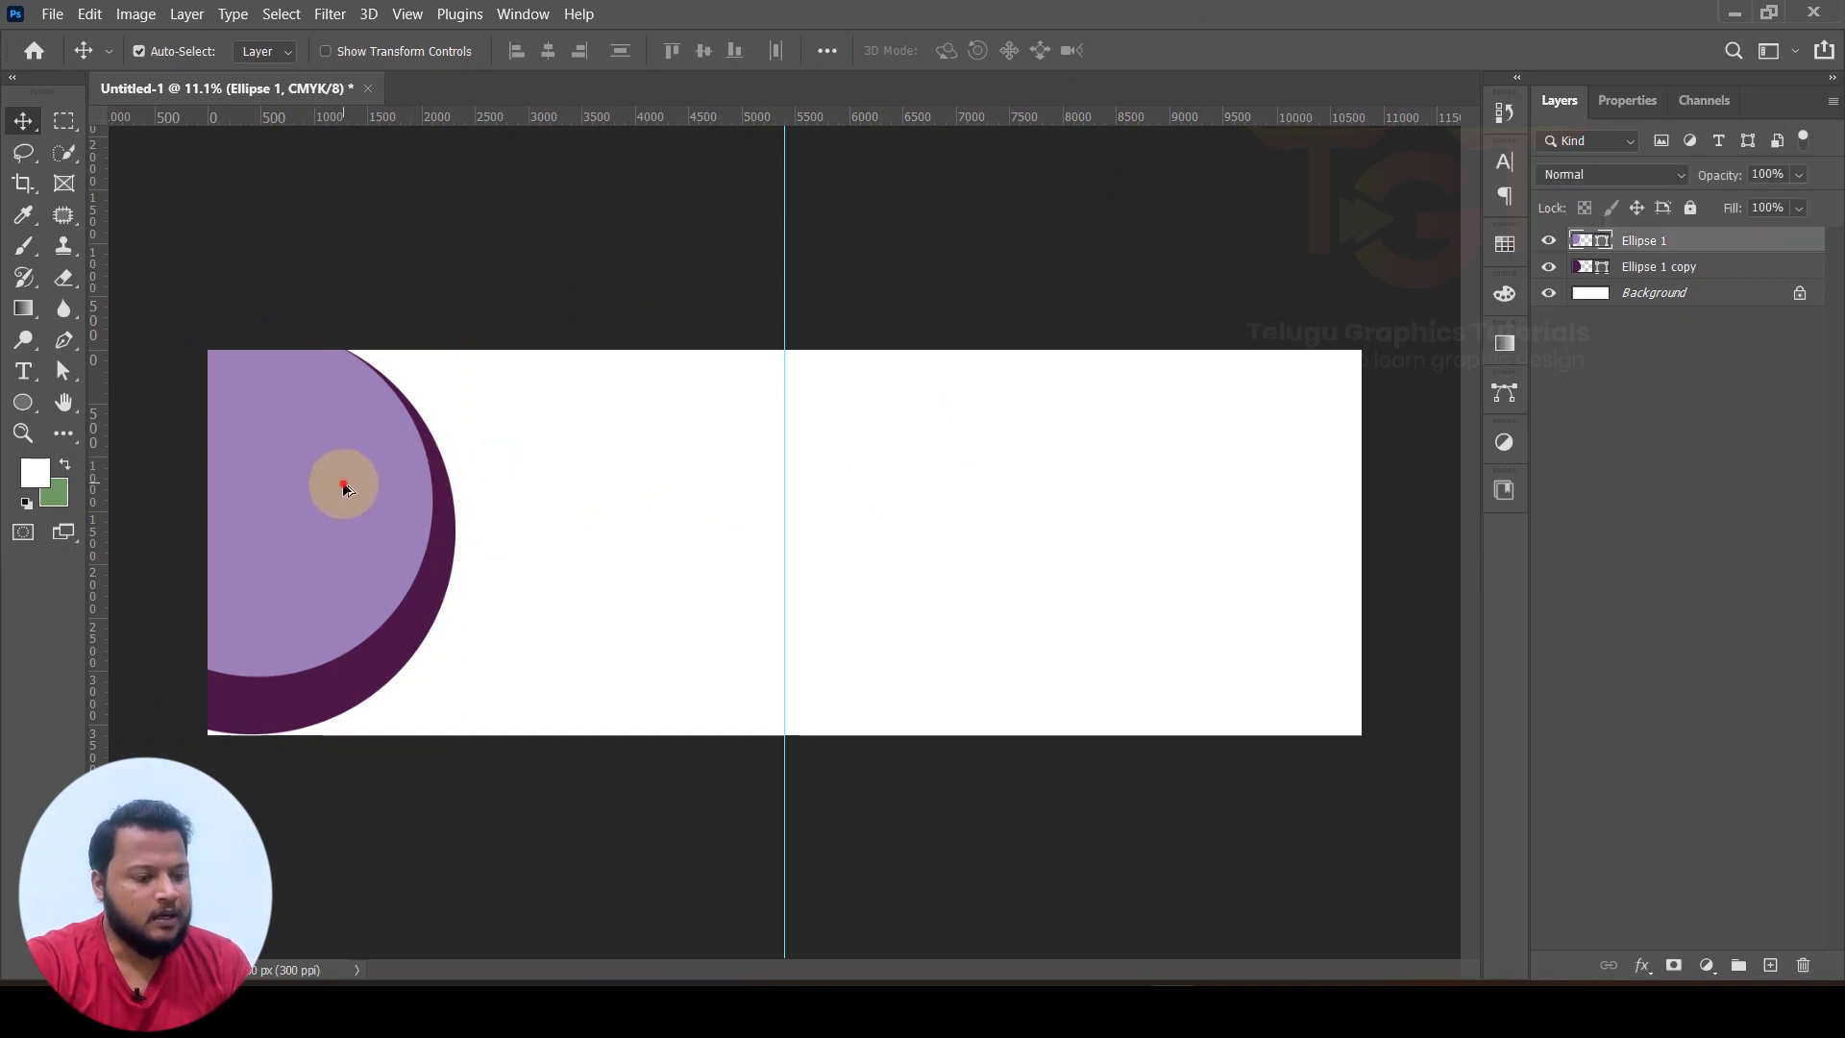
left_click_drag(345, 488, 1021, 478)
left_click(879, 466)
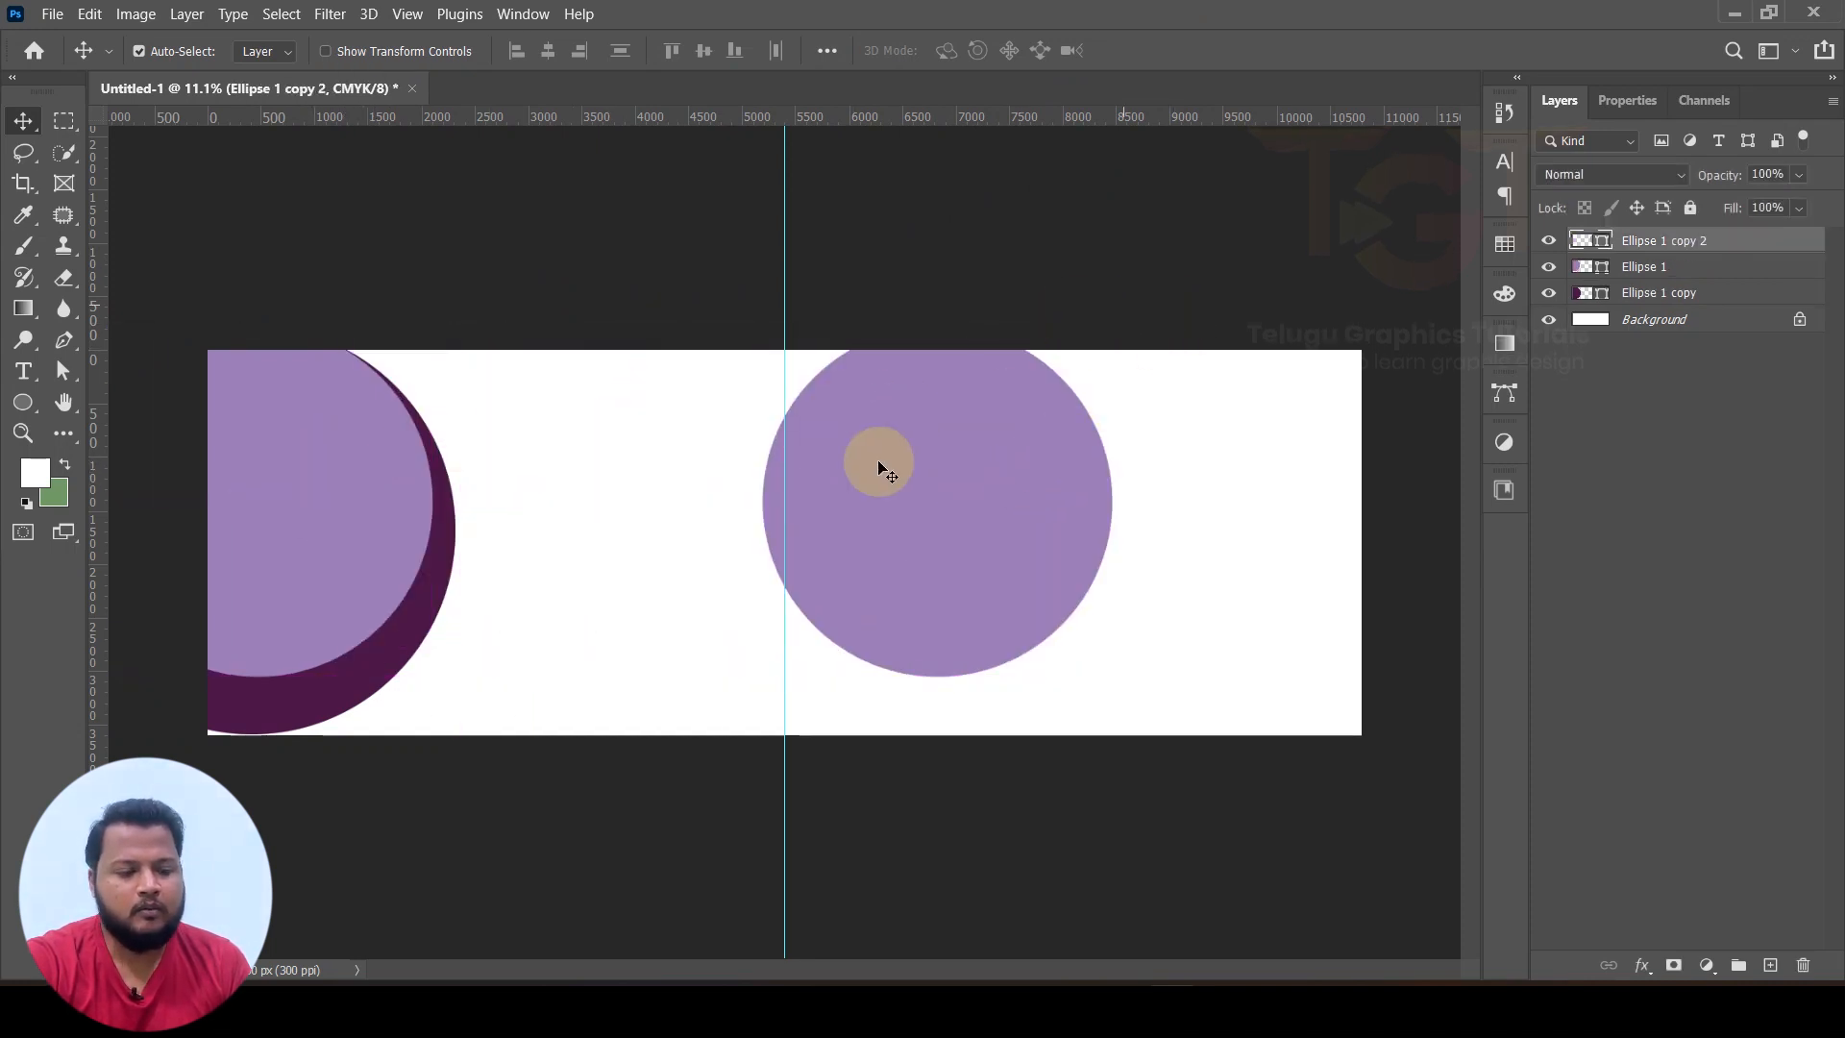
key("ctrl")
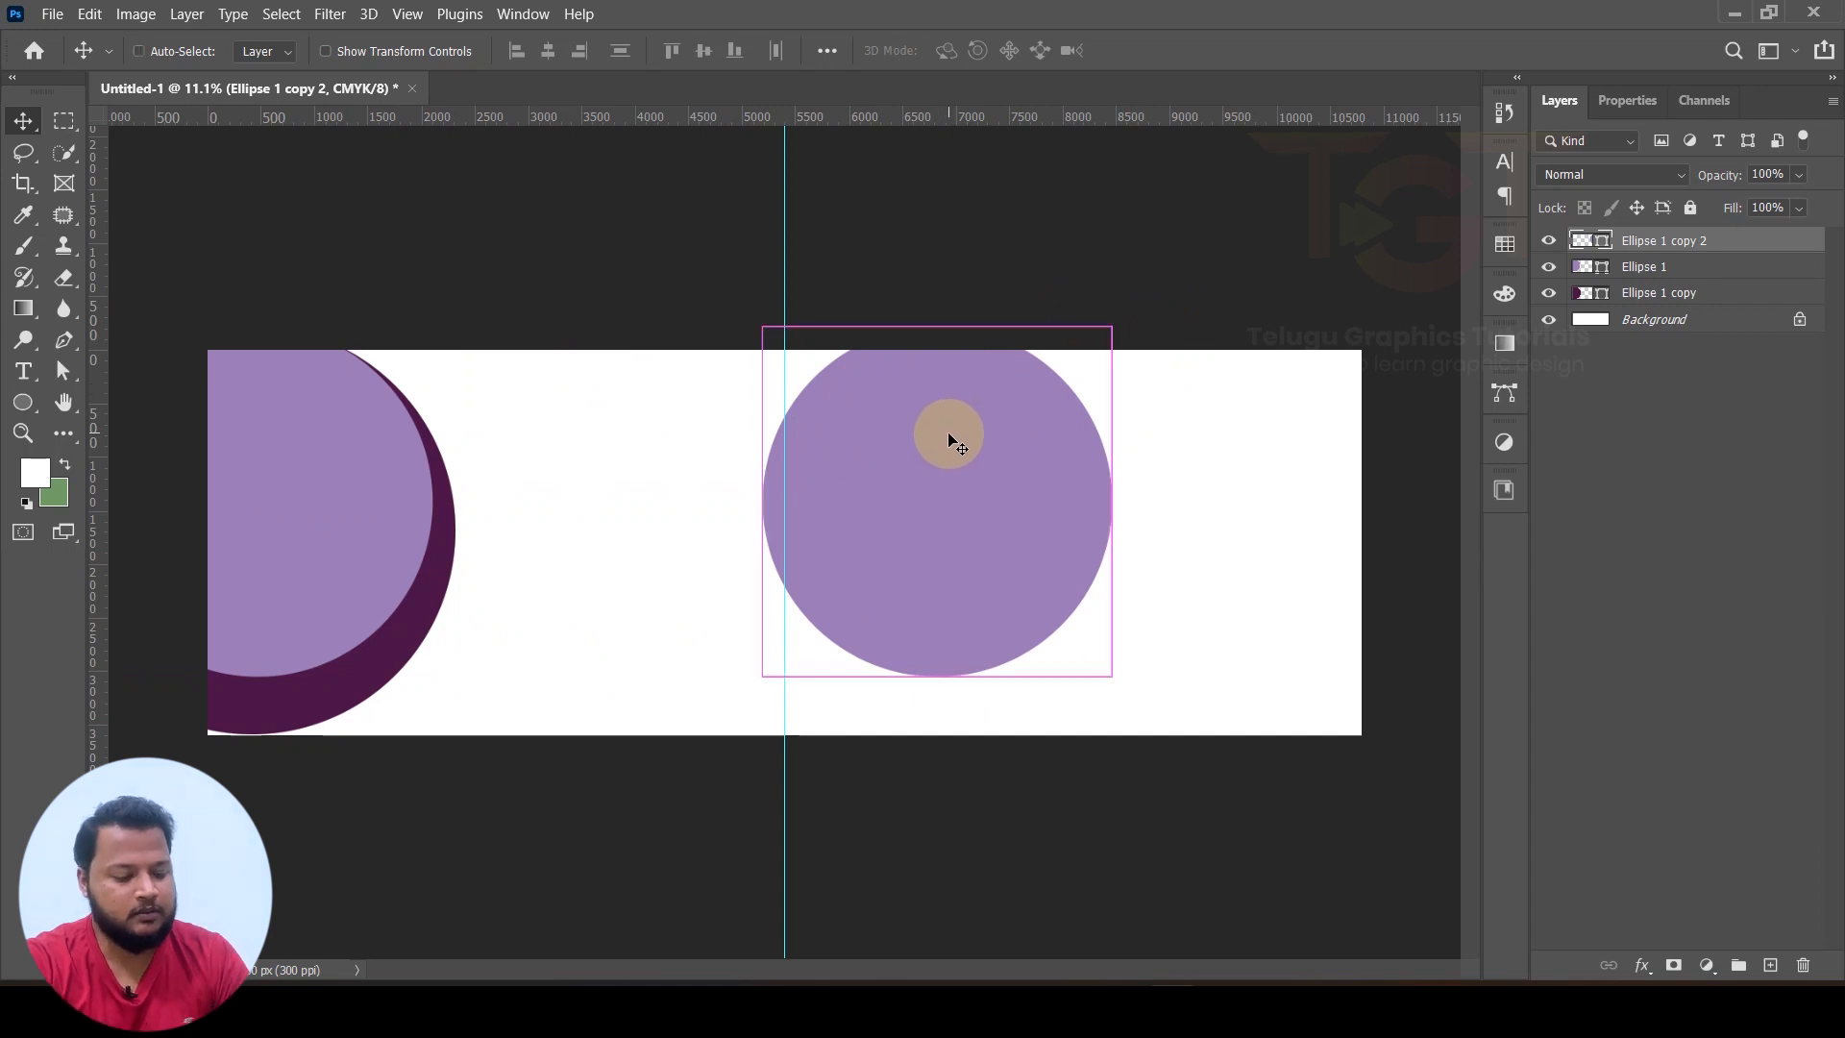
Enlarge the duplicated light purple circle to about 4804 px and position it across the canvas's upper edge, overlapping the guide
key("ctrl+t")
left_click_drag(1110, 344, 1319, 268)
left_click_drag(1071, 480, 1120, 356)
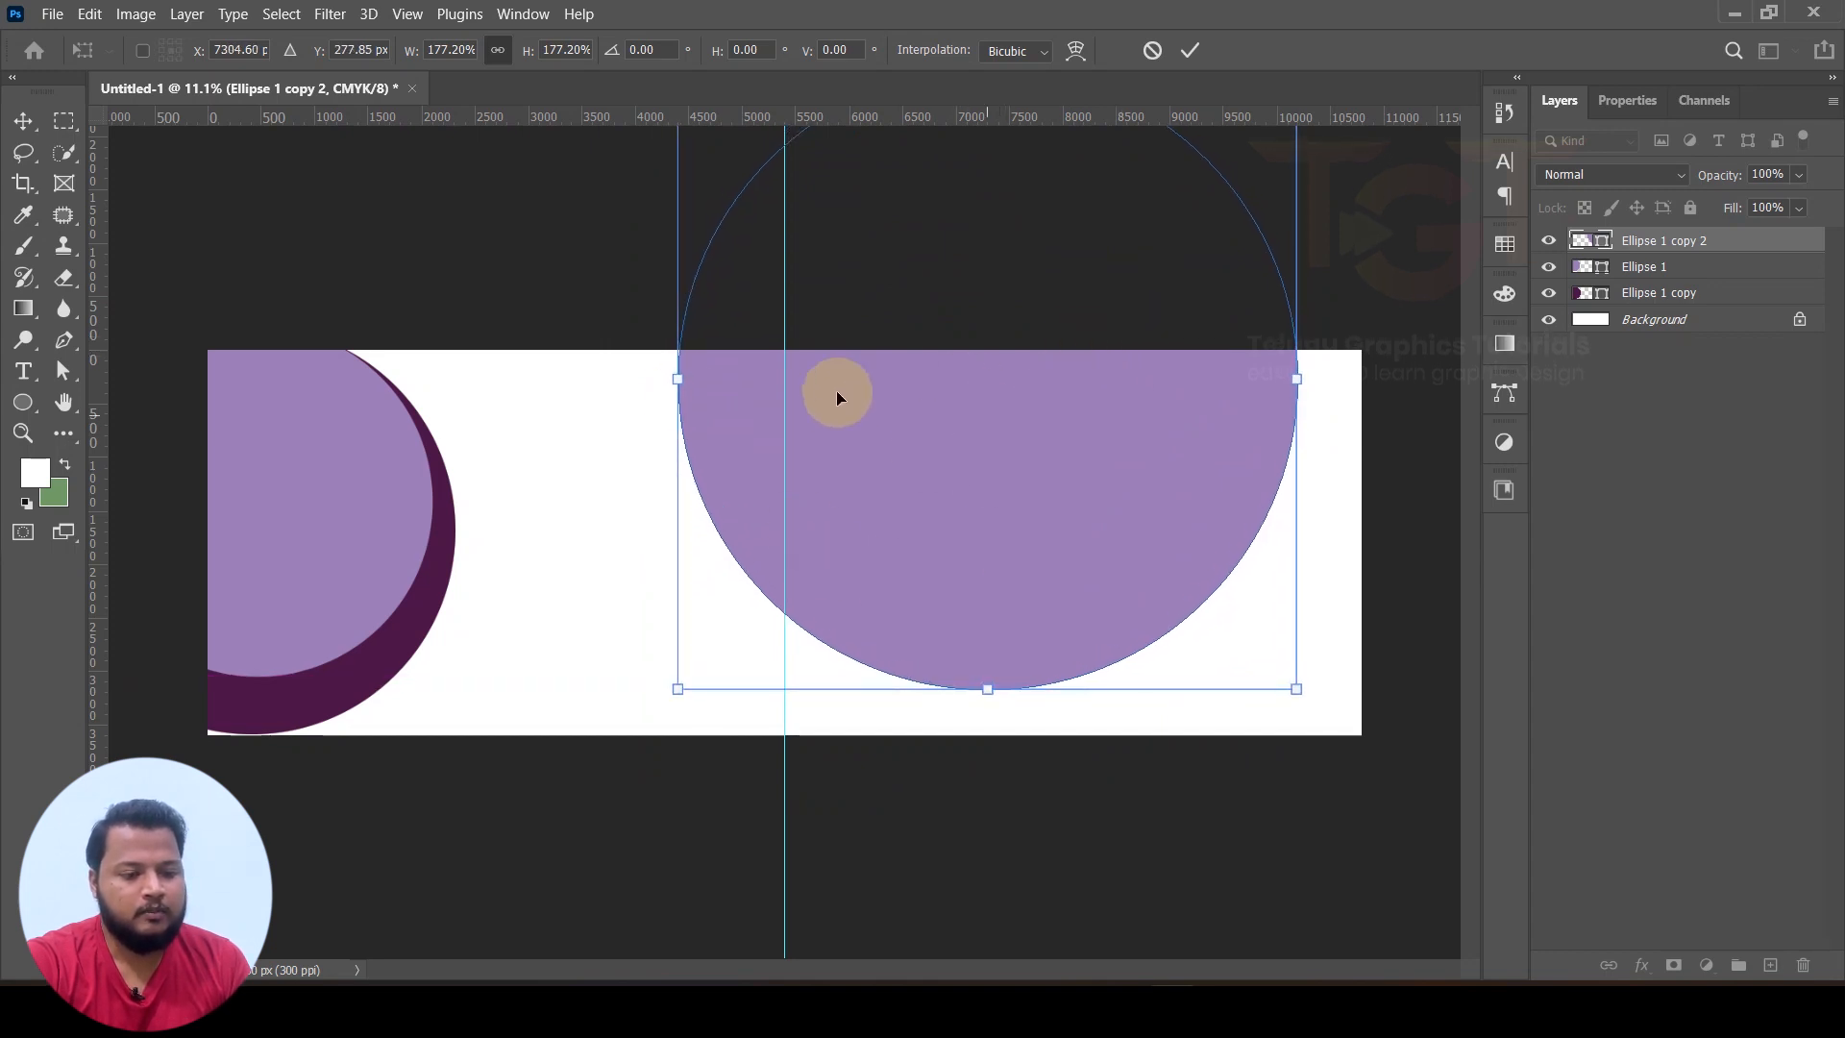
left_click_drag(681, 378, 784, 407)
left_click_drag(961, 434, 964, 477)
left_click(1189, 52)
left_click_drag(1134, 523, 1057, 523)
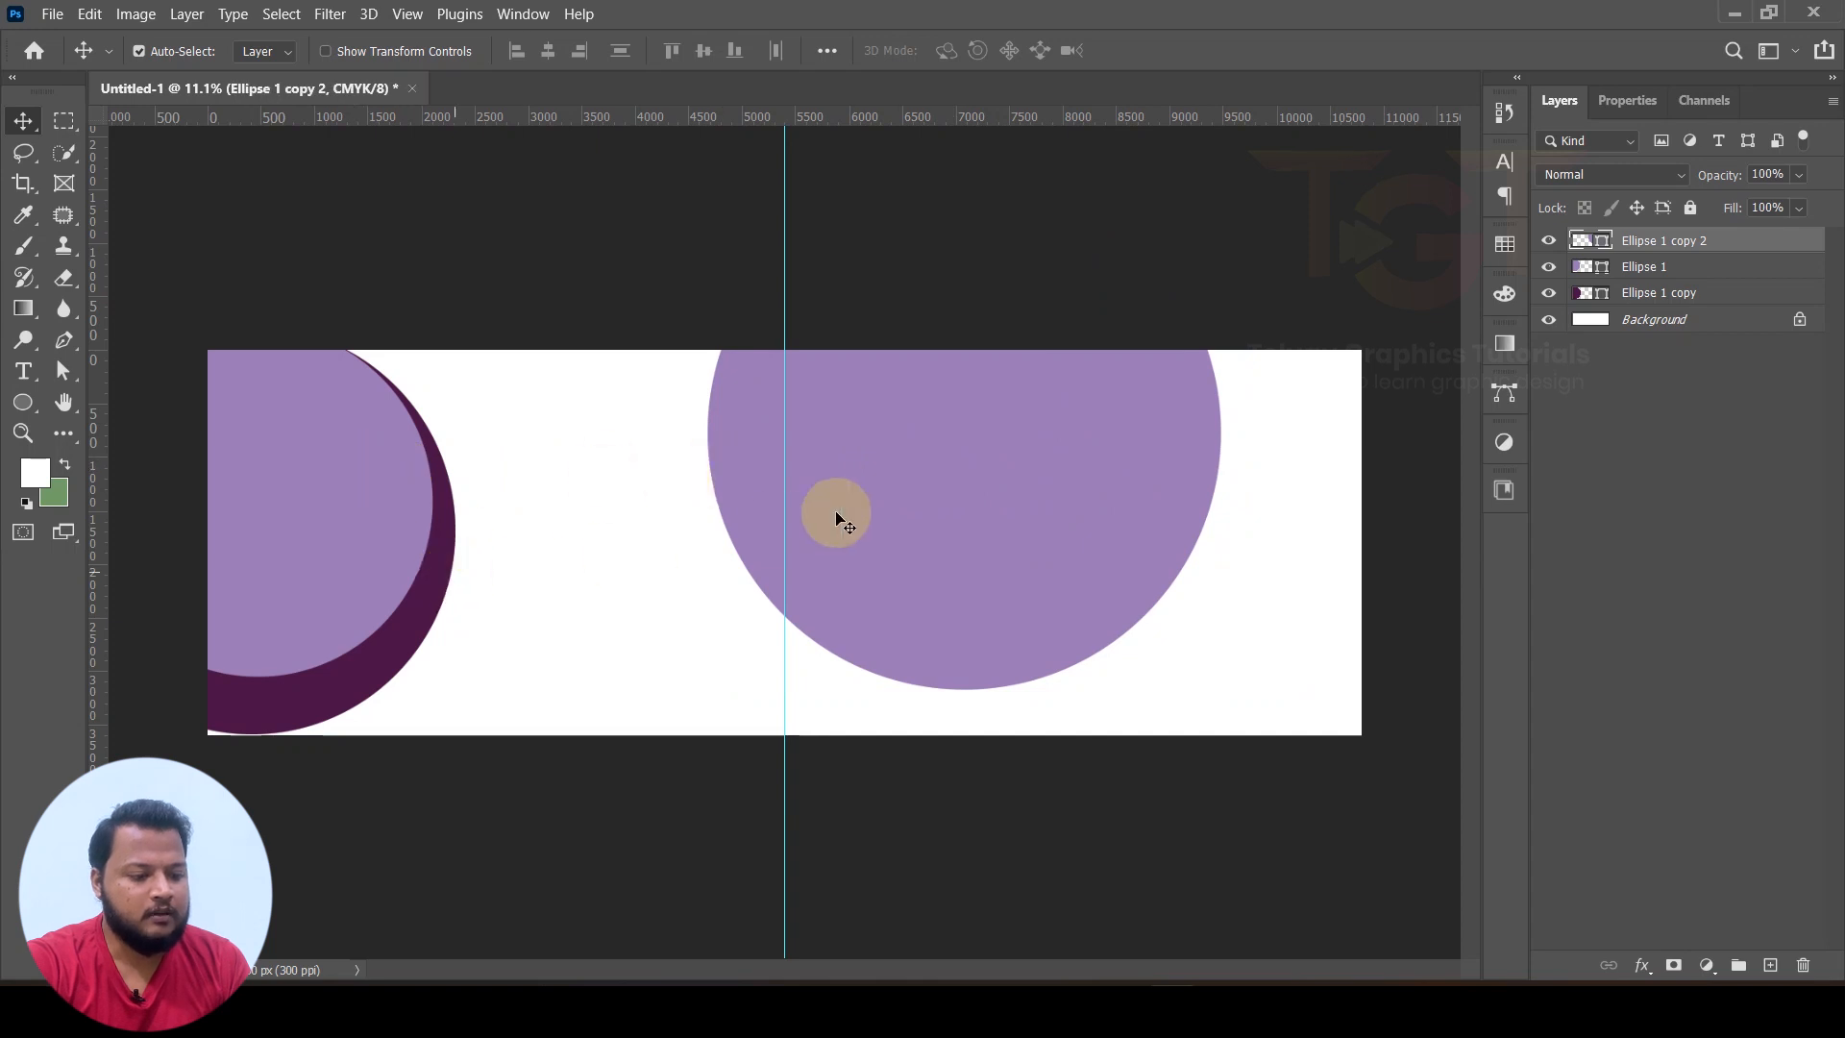
Duplicate the large light purple circle to its left and fill the copy with brown
left_click_drag(881, 503, 669, 517)
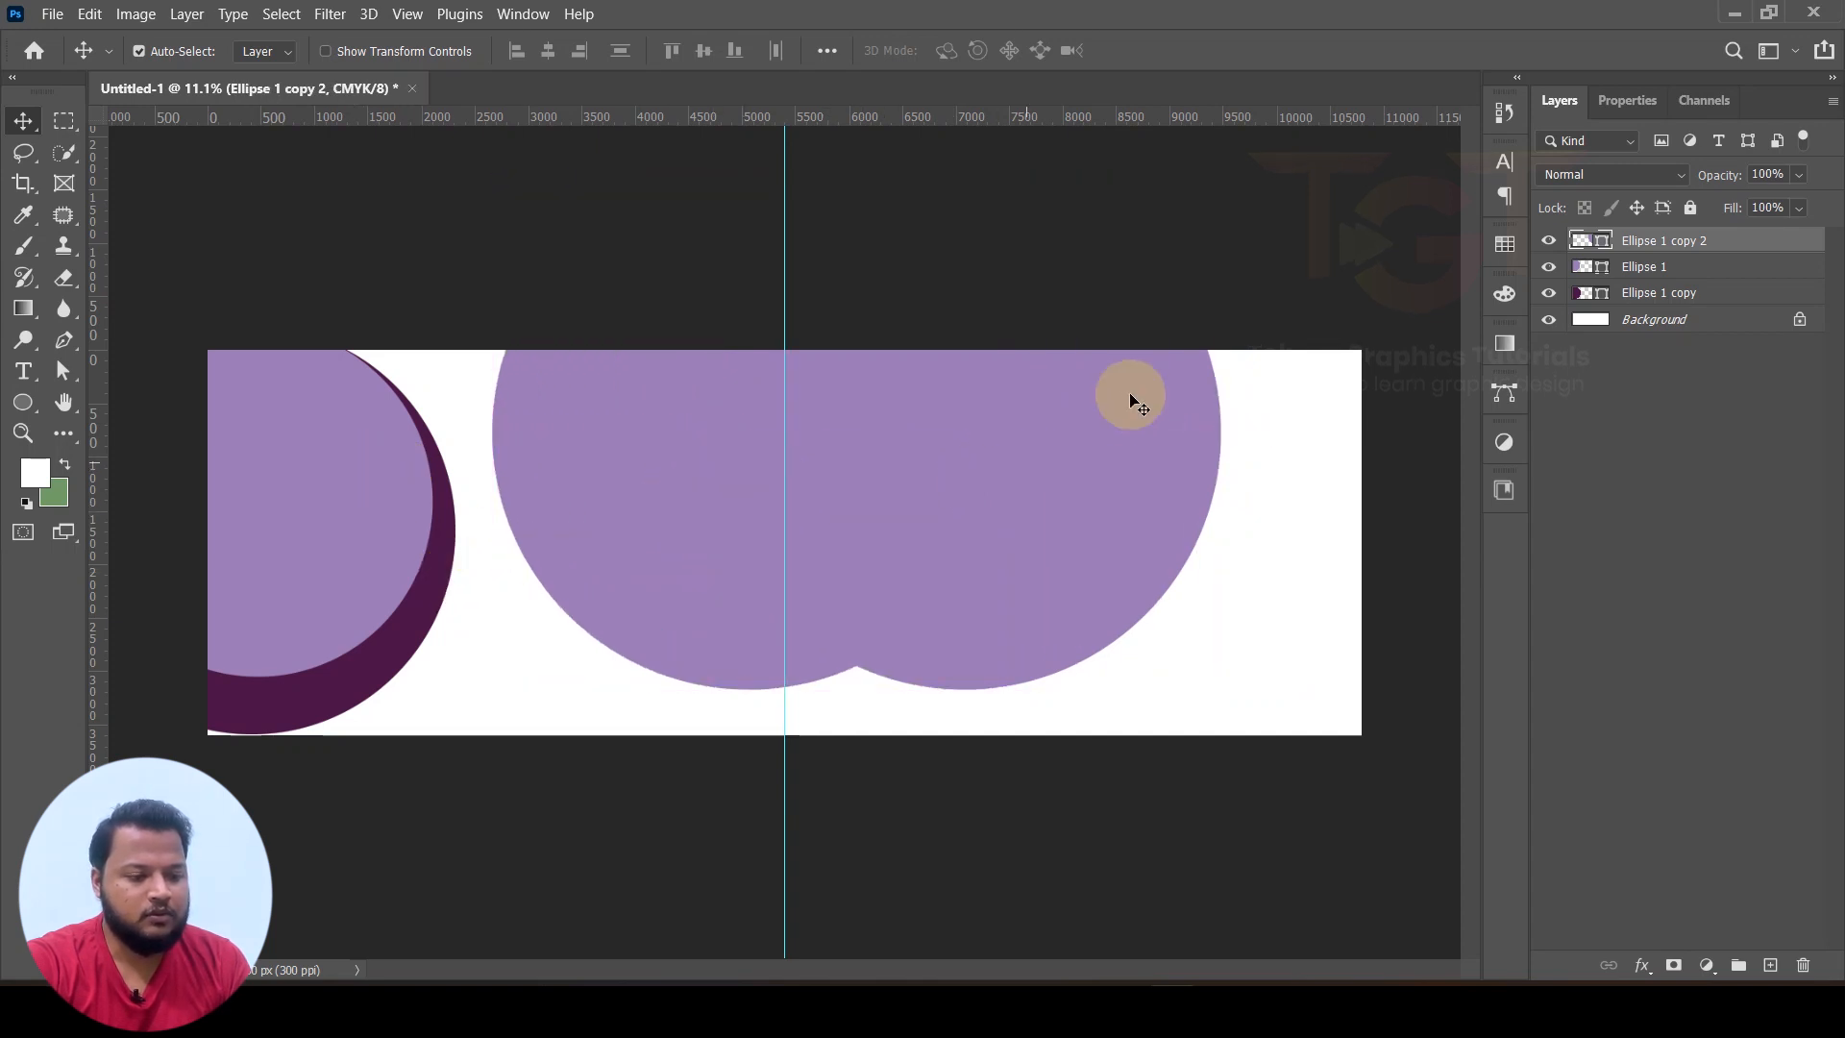
left_click(1603, 101)
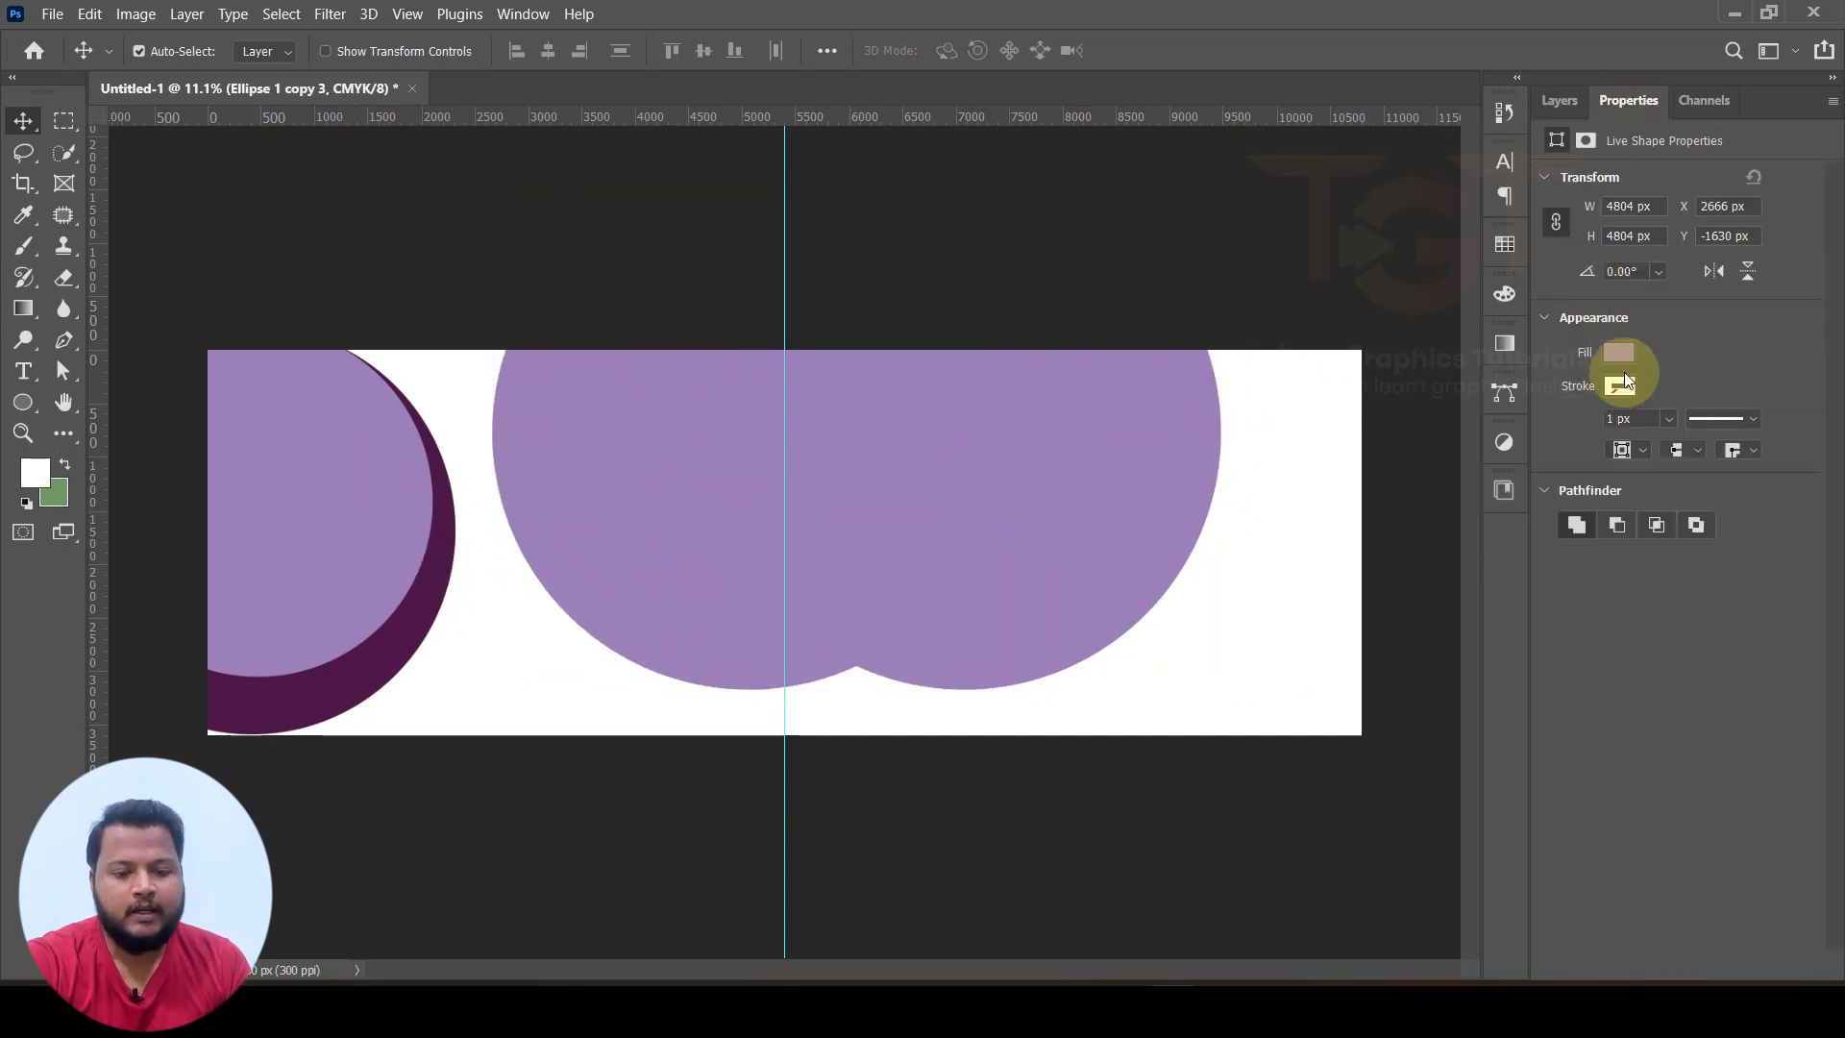
left_click(1618, 352)
left_click(1750, 481)
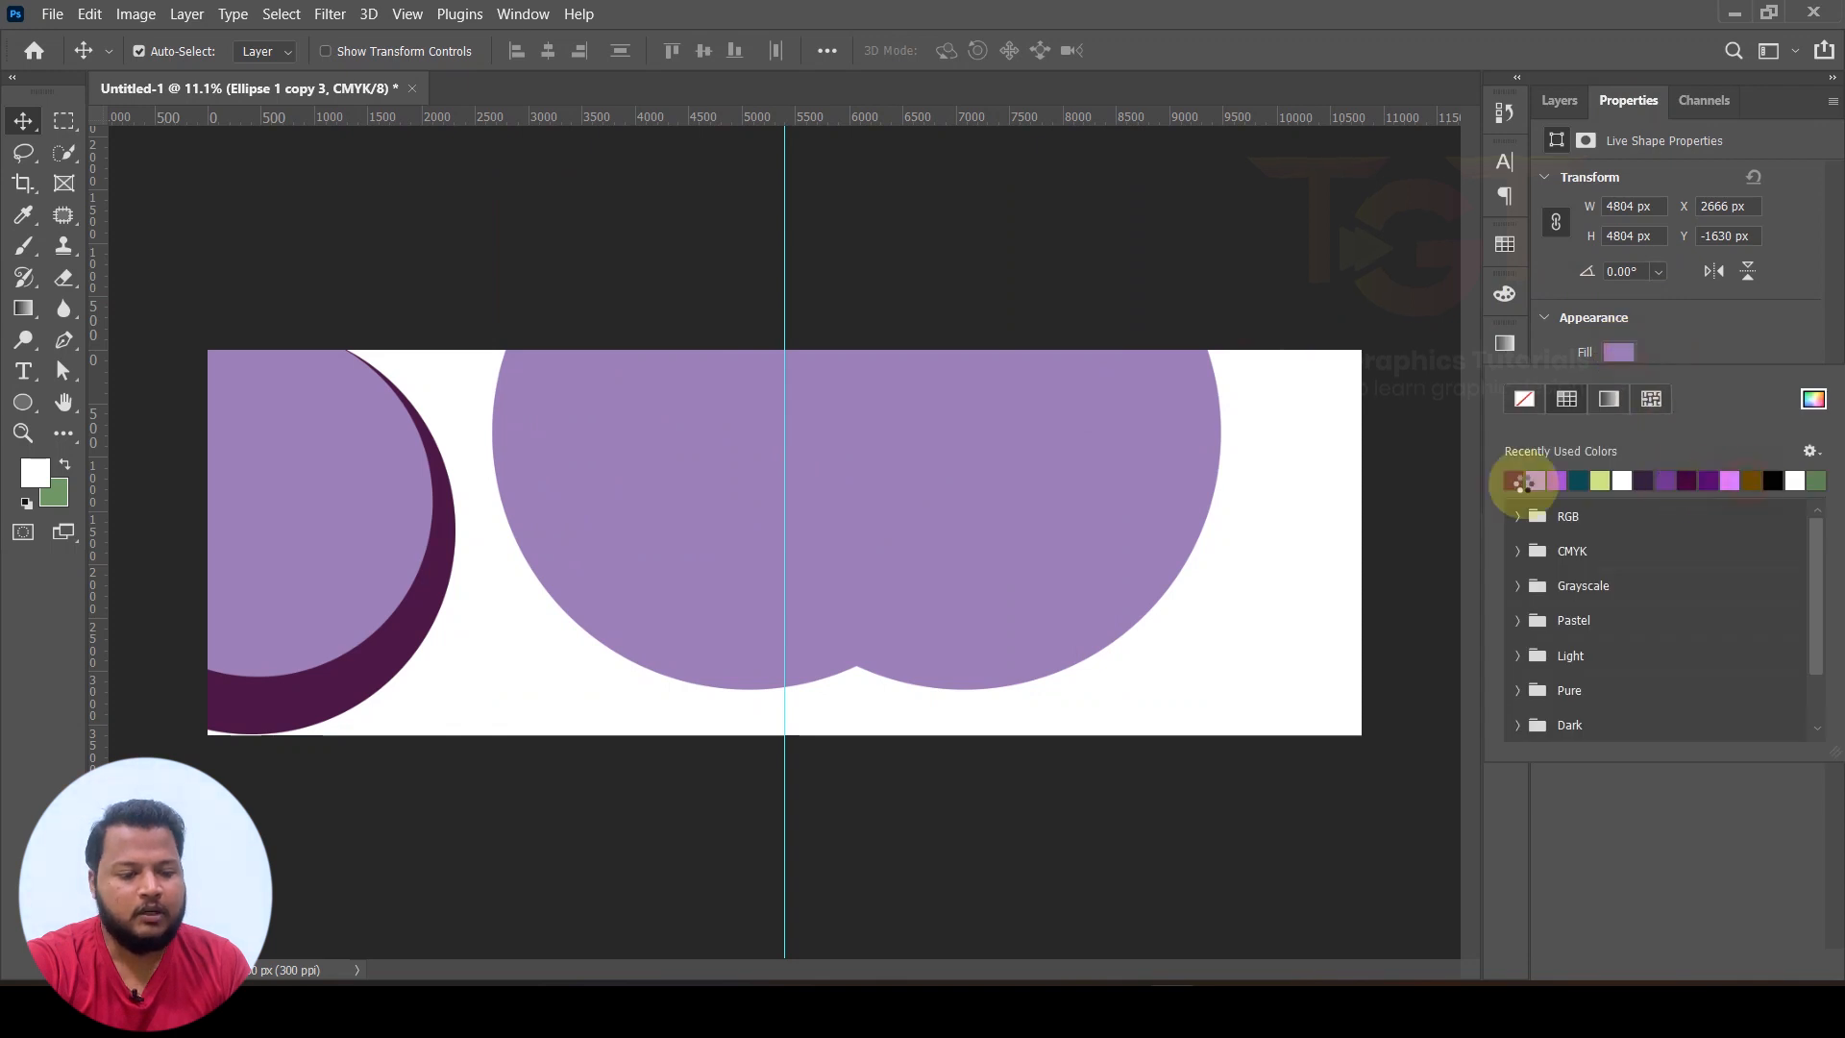
left_click(1559, 100)
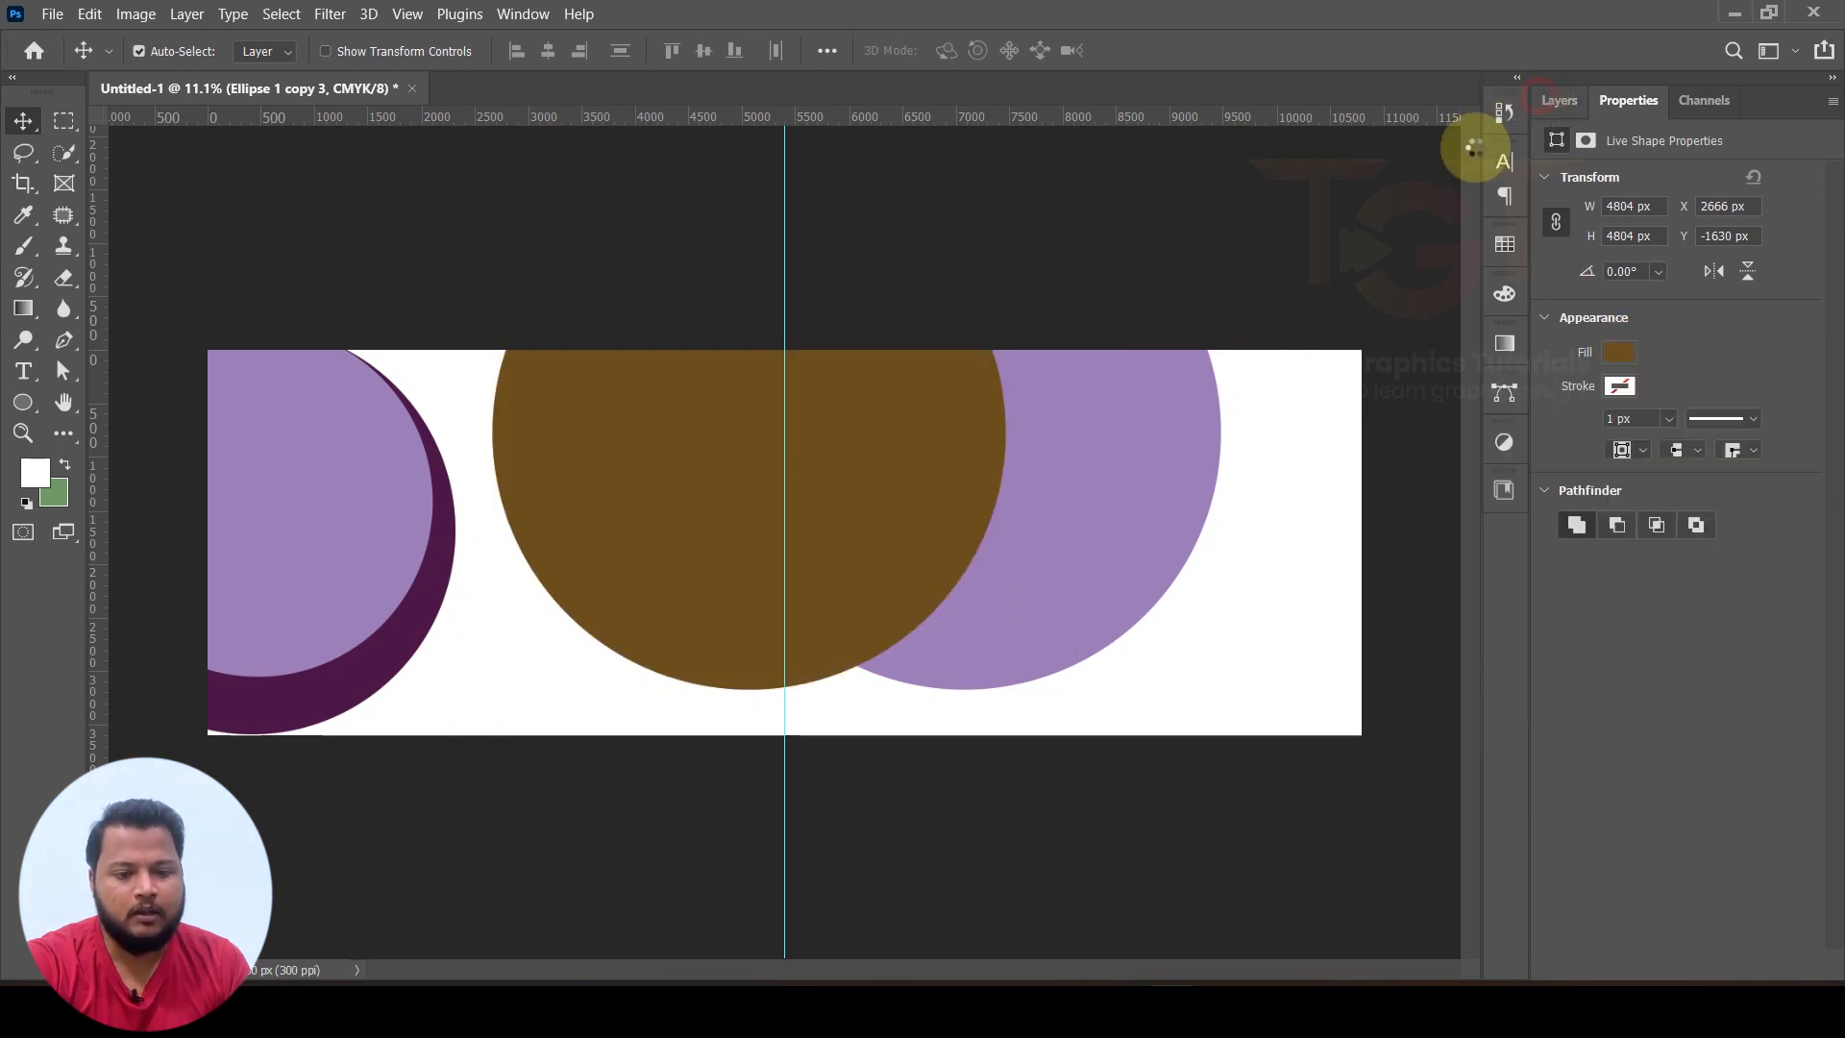
left_click(1559, 100)
Shrink the brown circle to about 1669 px and place it over the large purple circle's lower-left edge
key("ctrl+t")
left_click_drag(1003, 175, 894, 387)
left_click_drag(762, 436, 740, 550)
left_click(1190, 50)
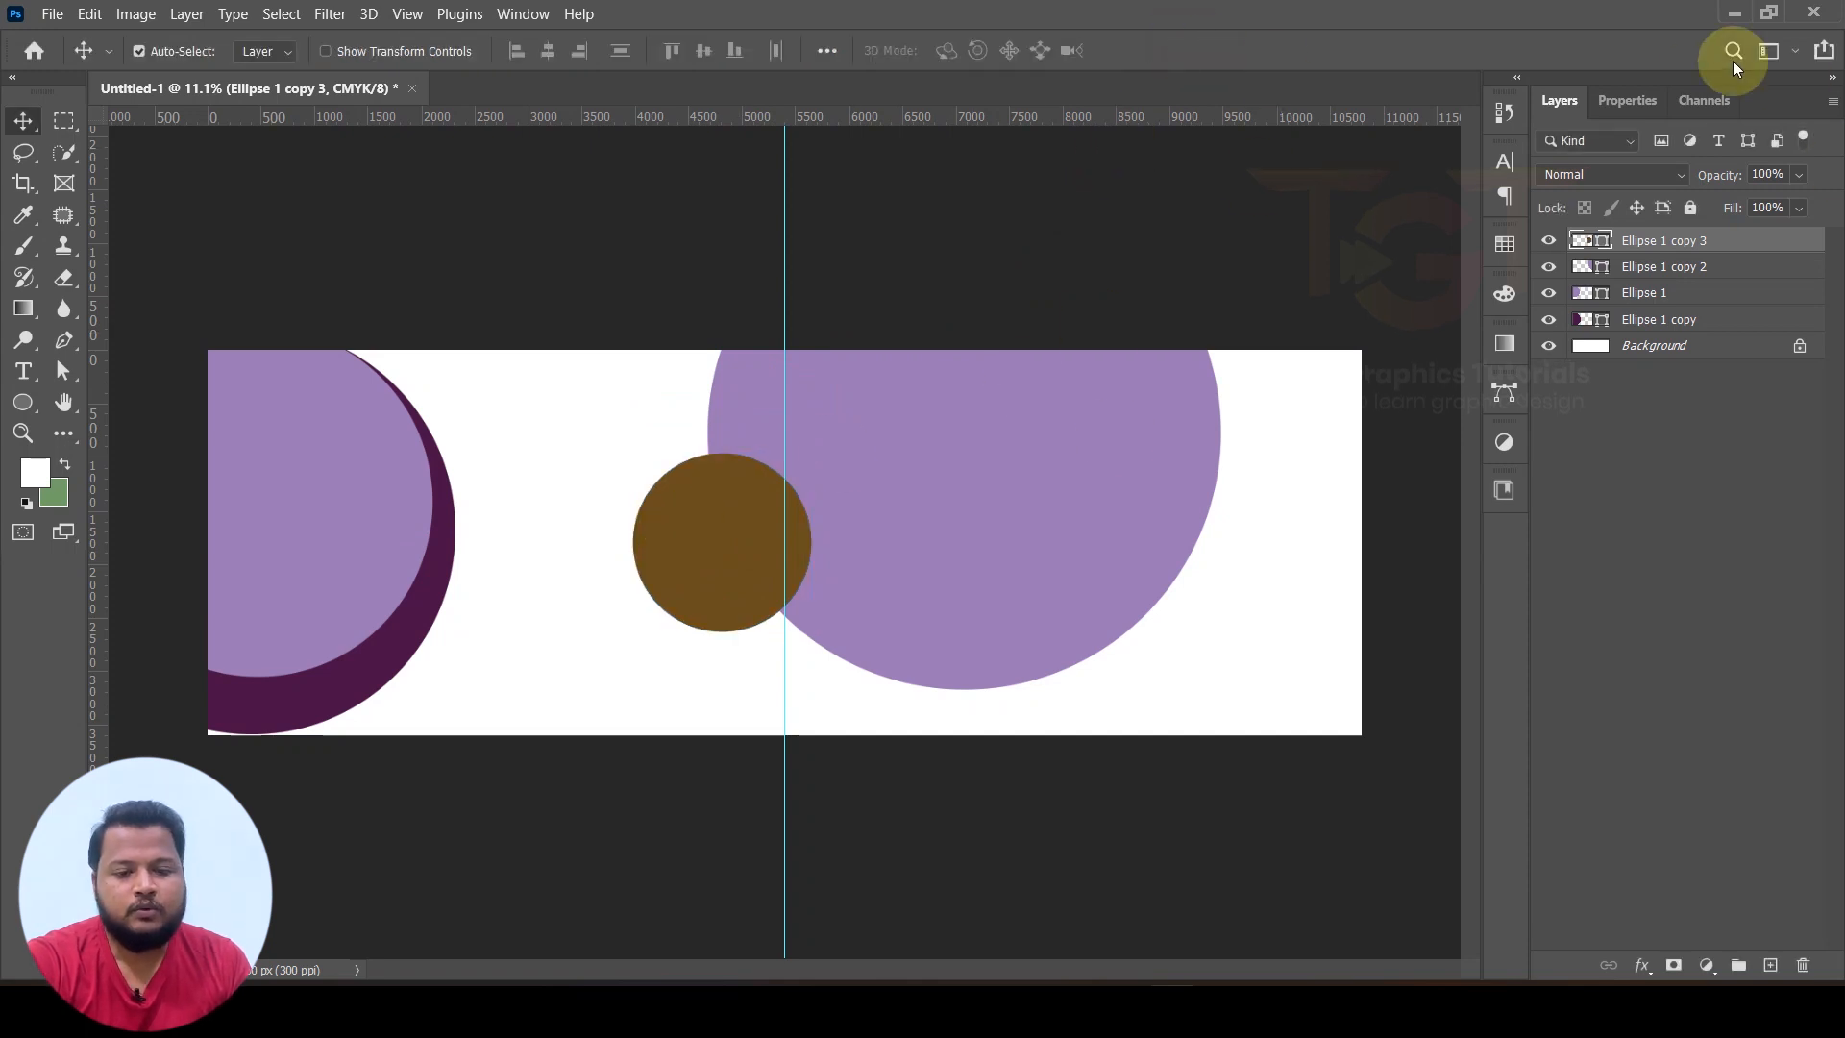
Give the brown circle a white stroke and set the stroke width to 85 px
left_click(1634, 102)
left_click(1622, 384)
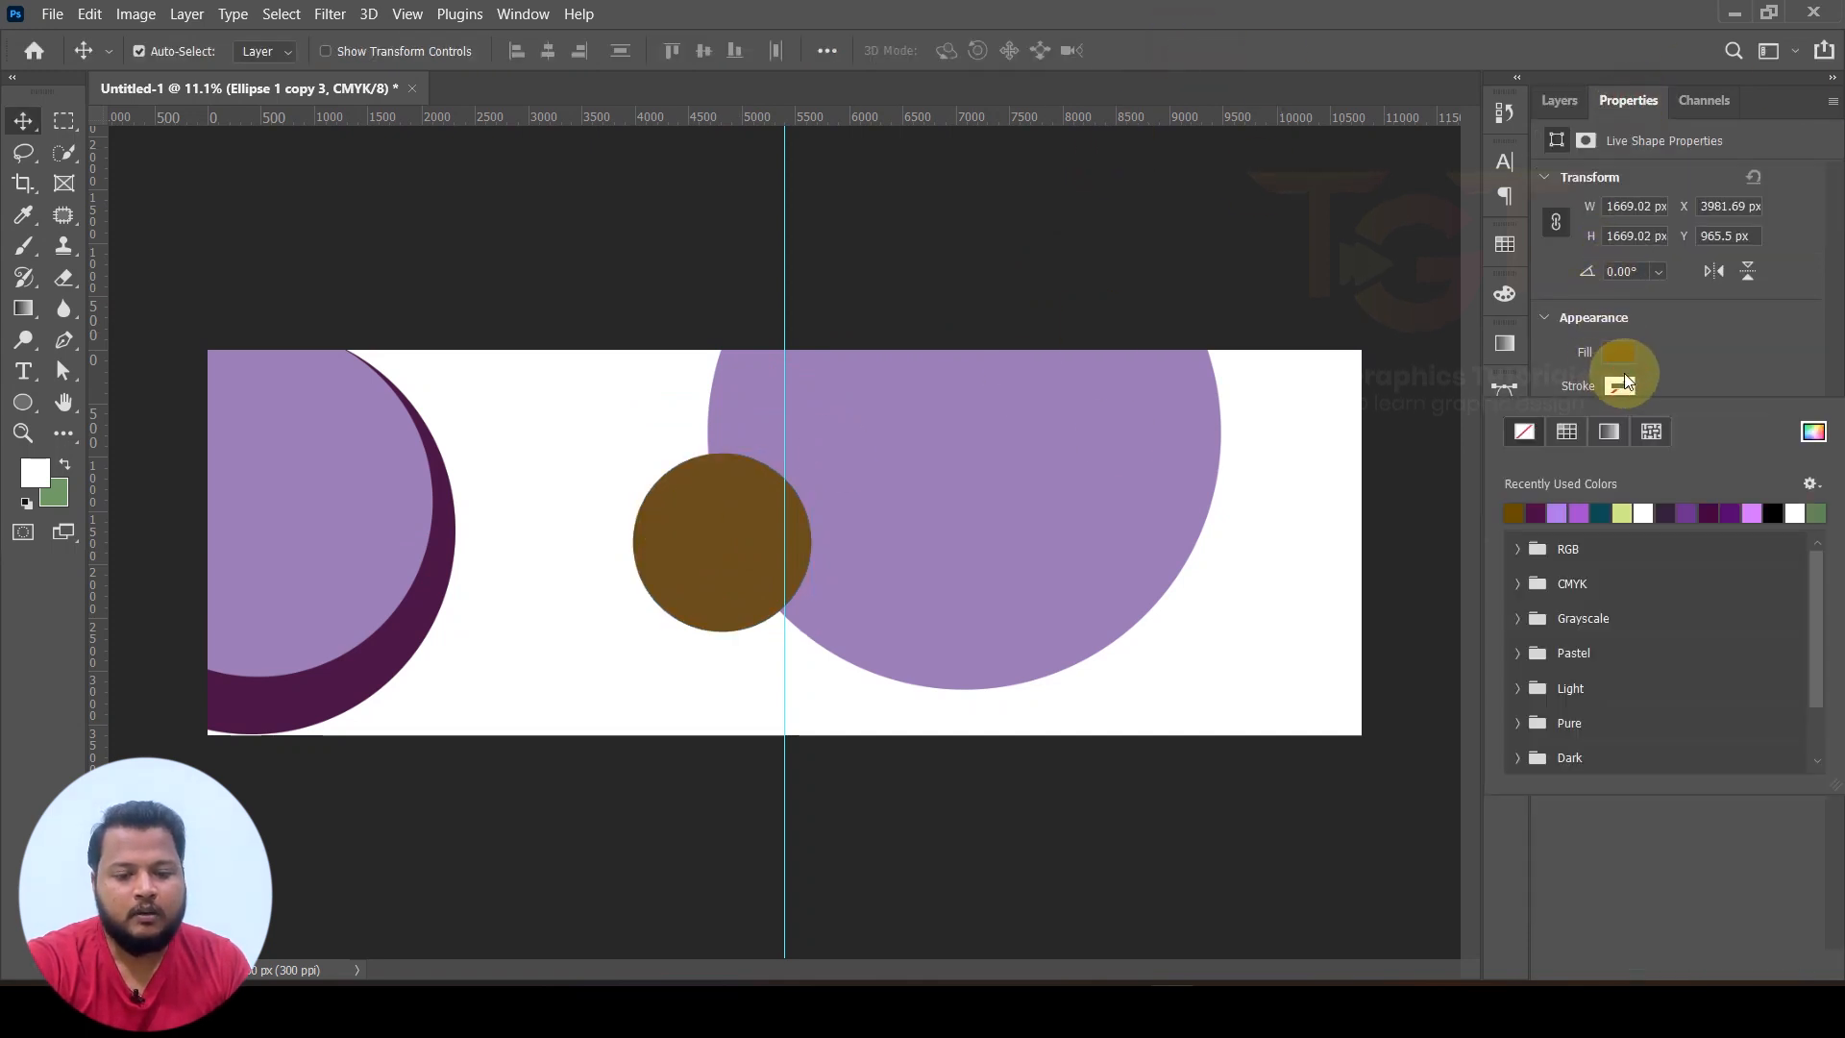
left_click(1646, 513)
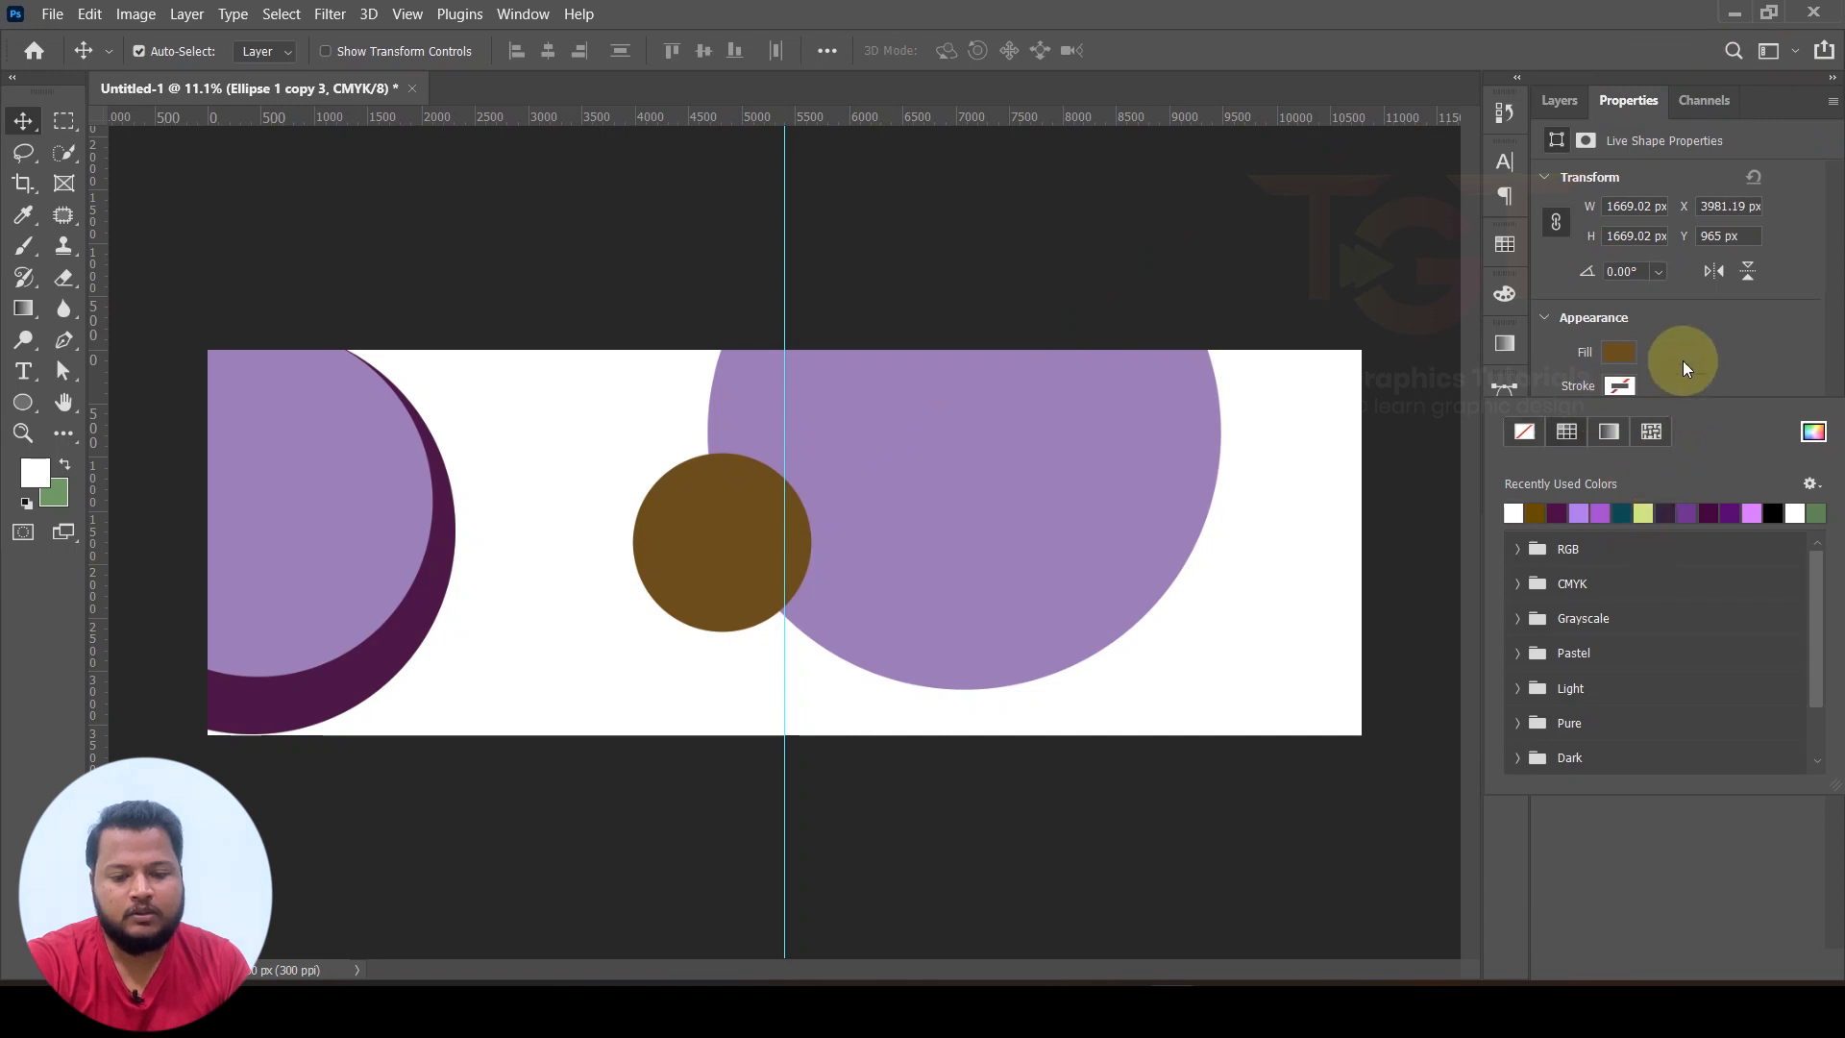
left_click(1687, 330)
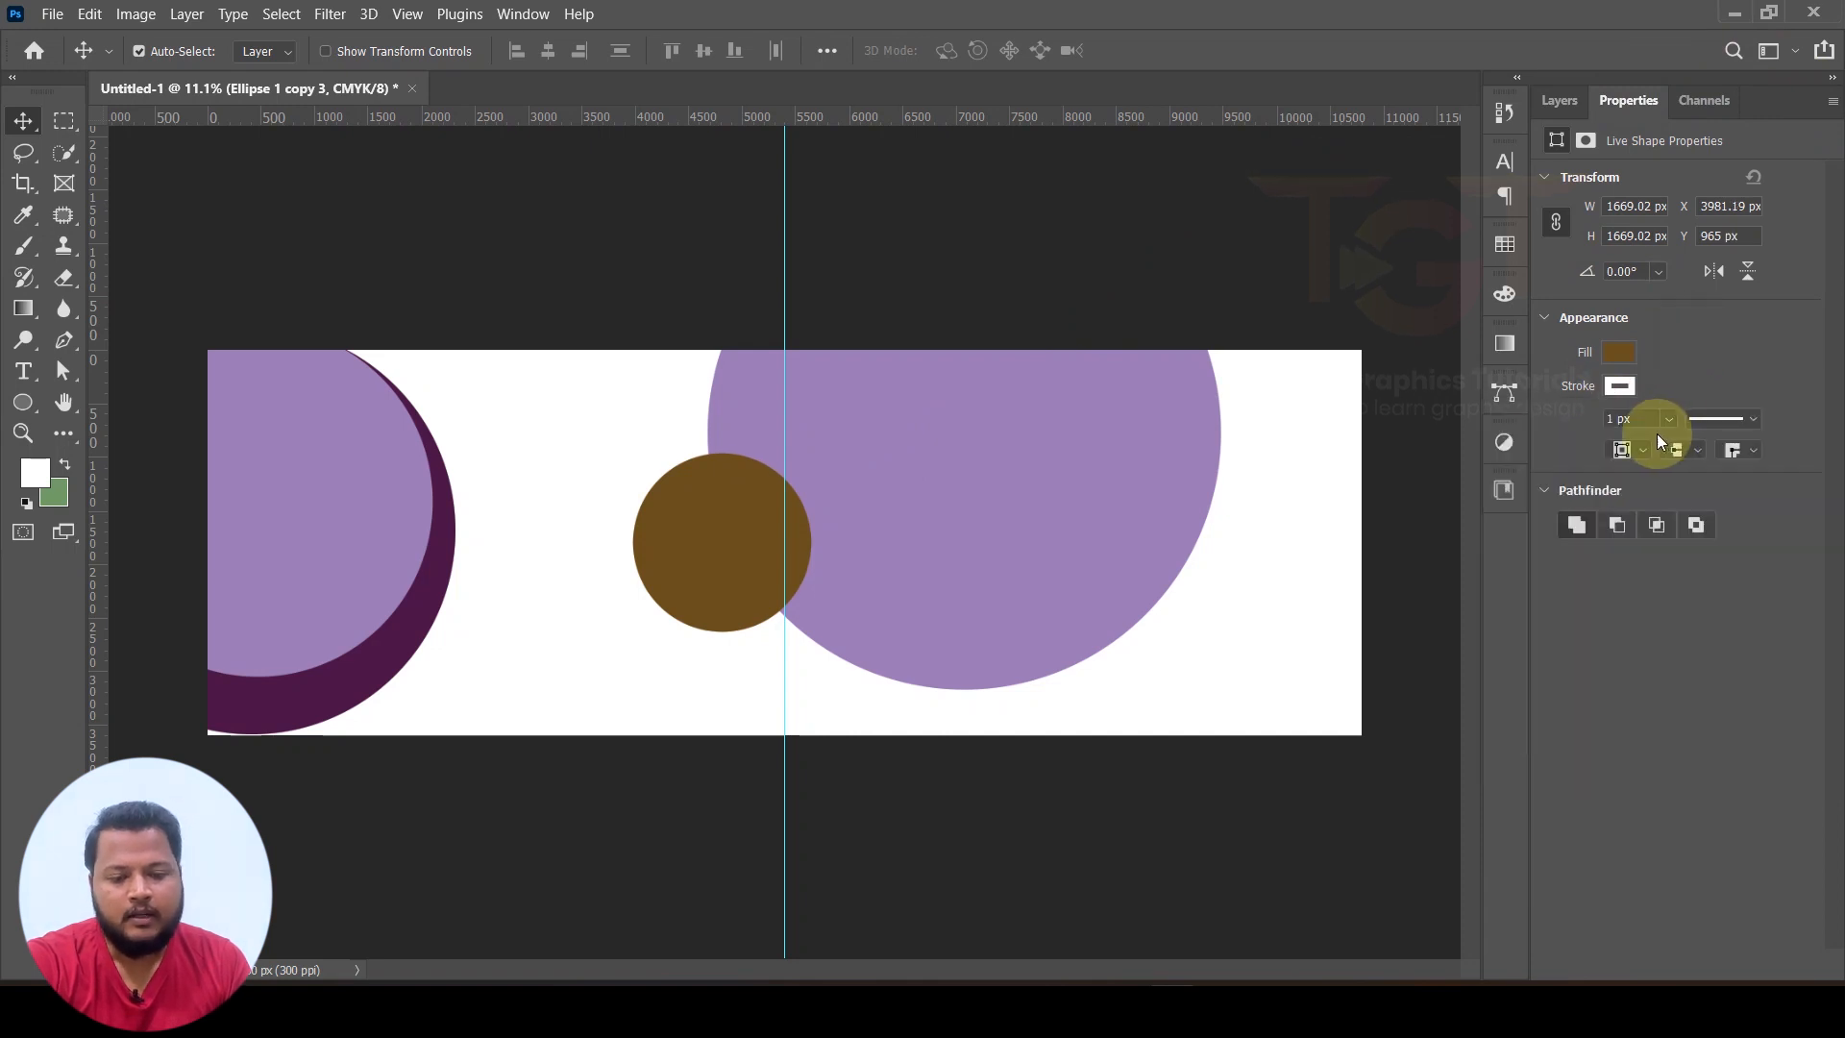
type("20")
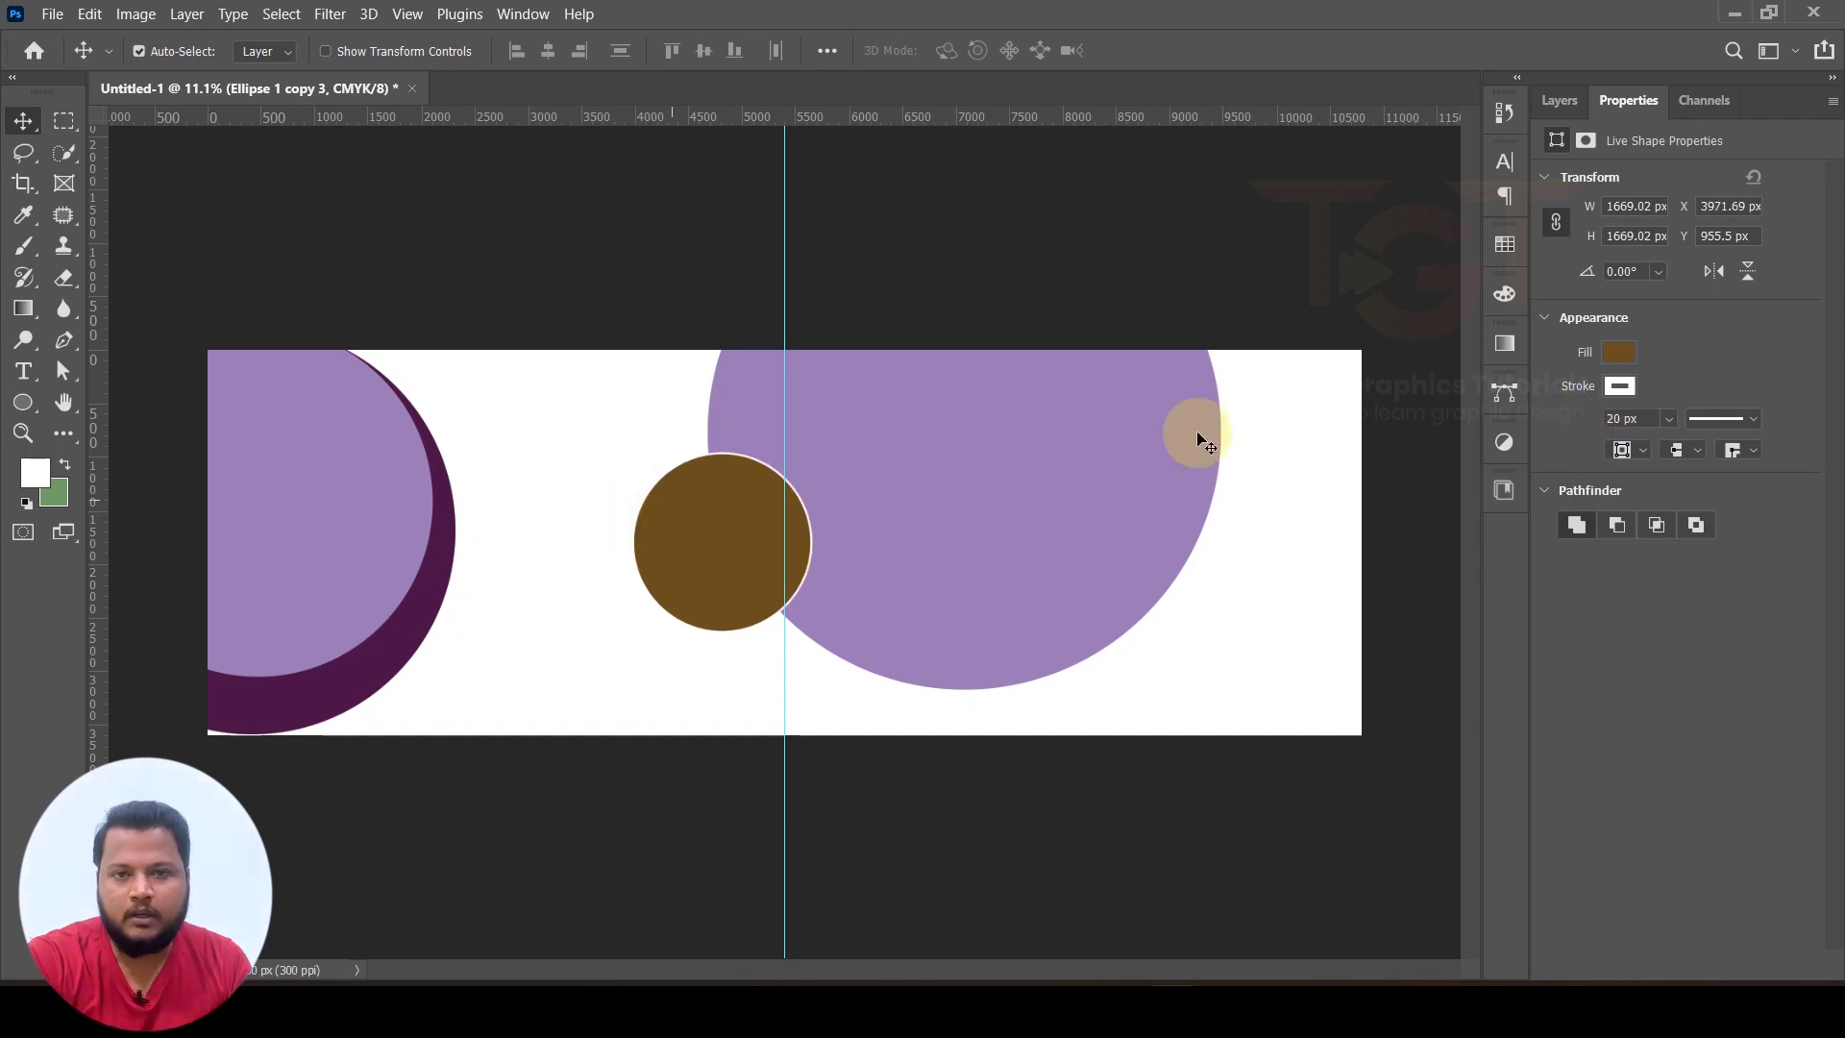
left_click_drag(1672, 447, 1702, 447)
left_click(1622, 417)
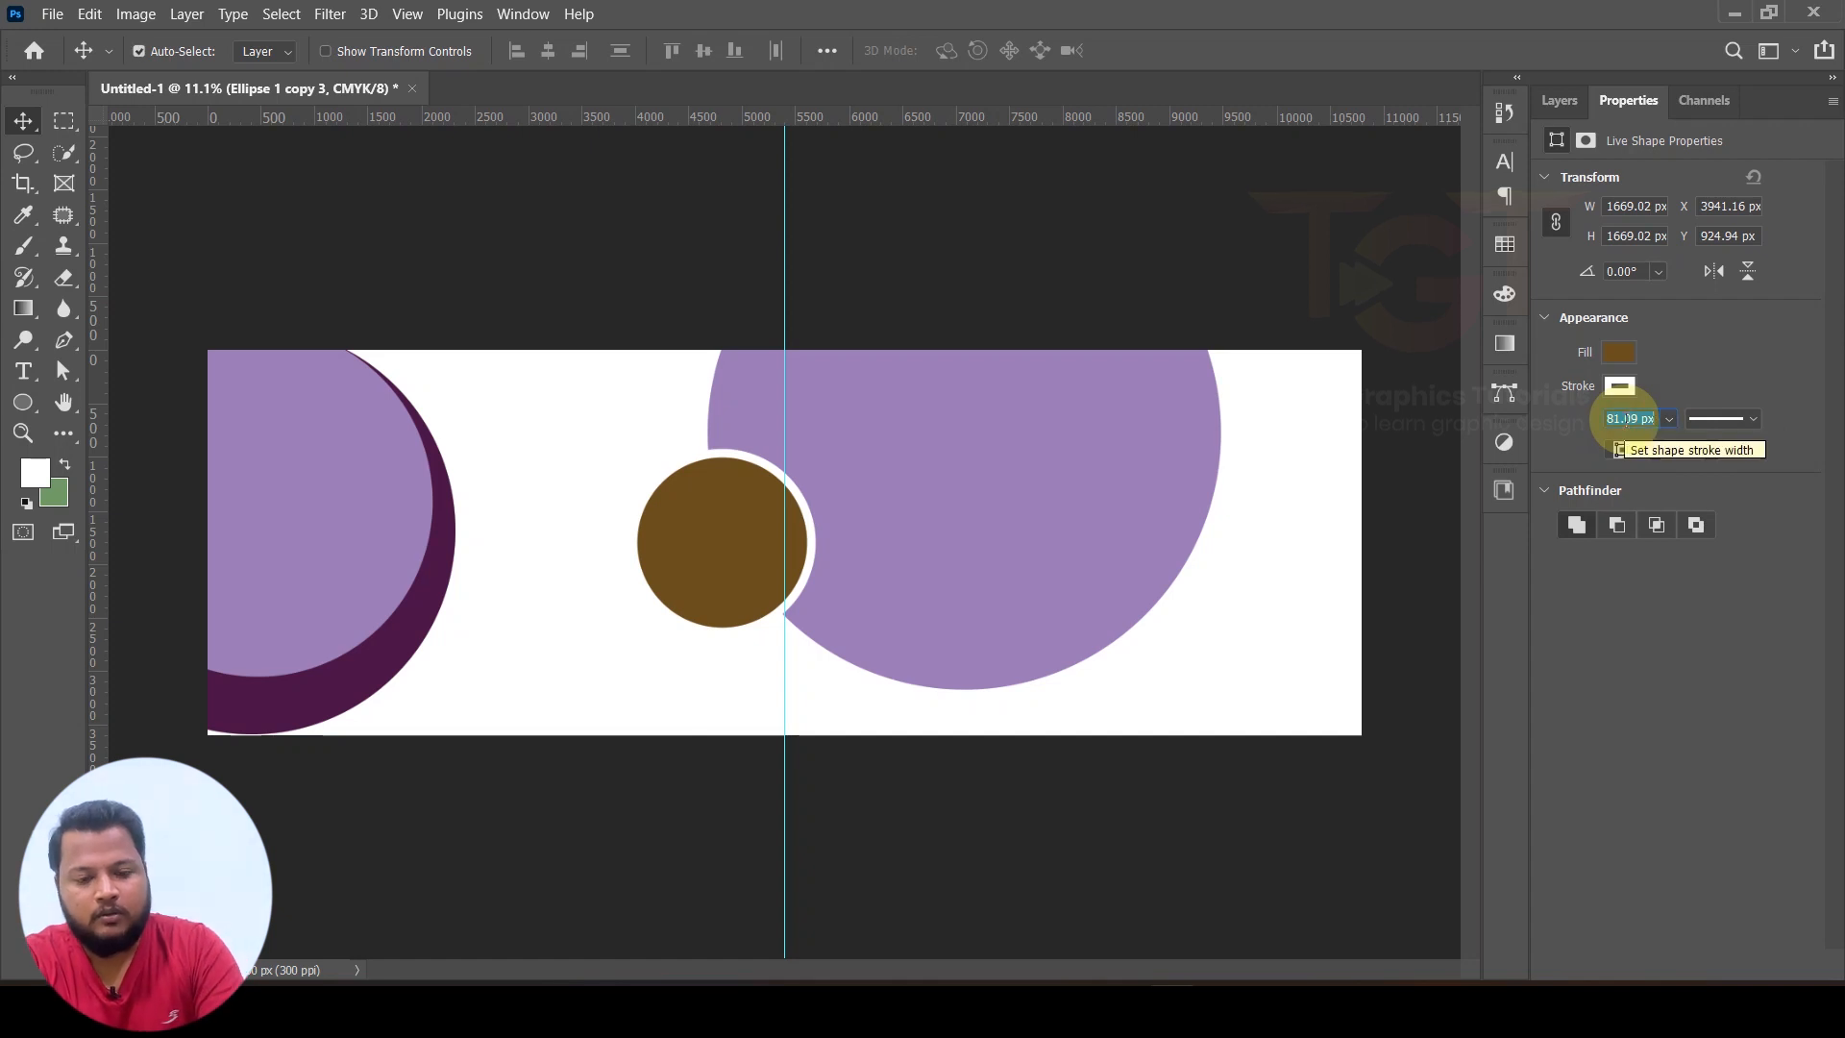
type("85")
key("Return")
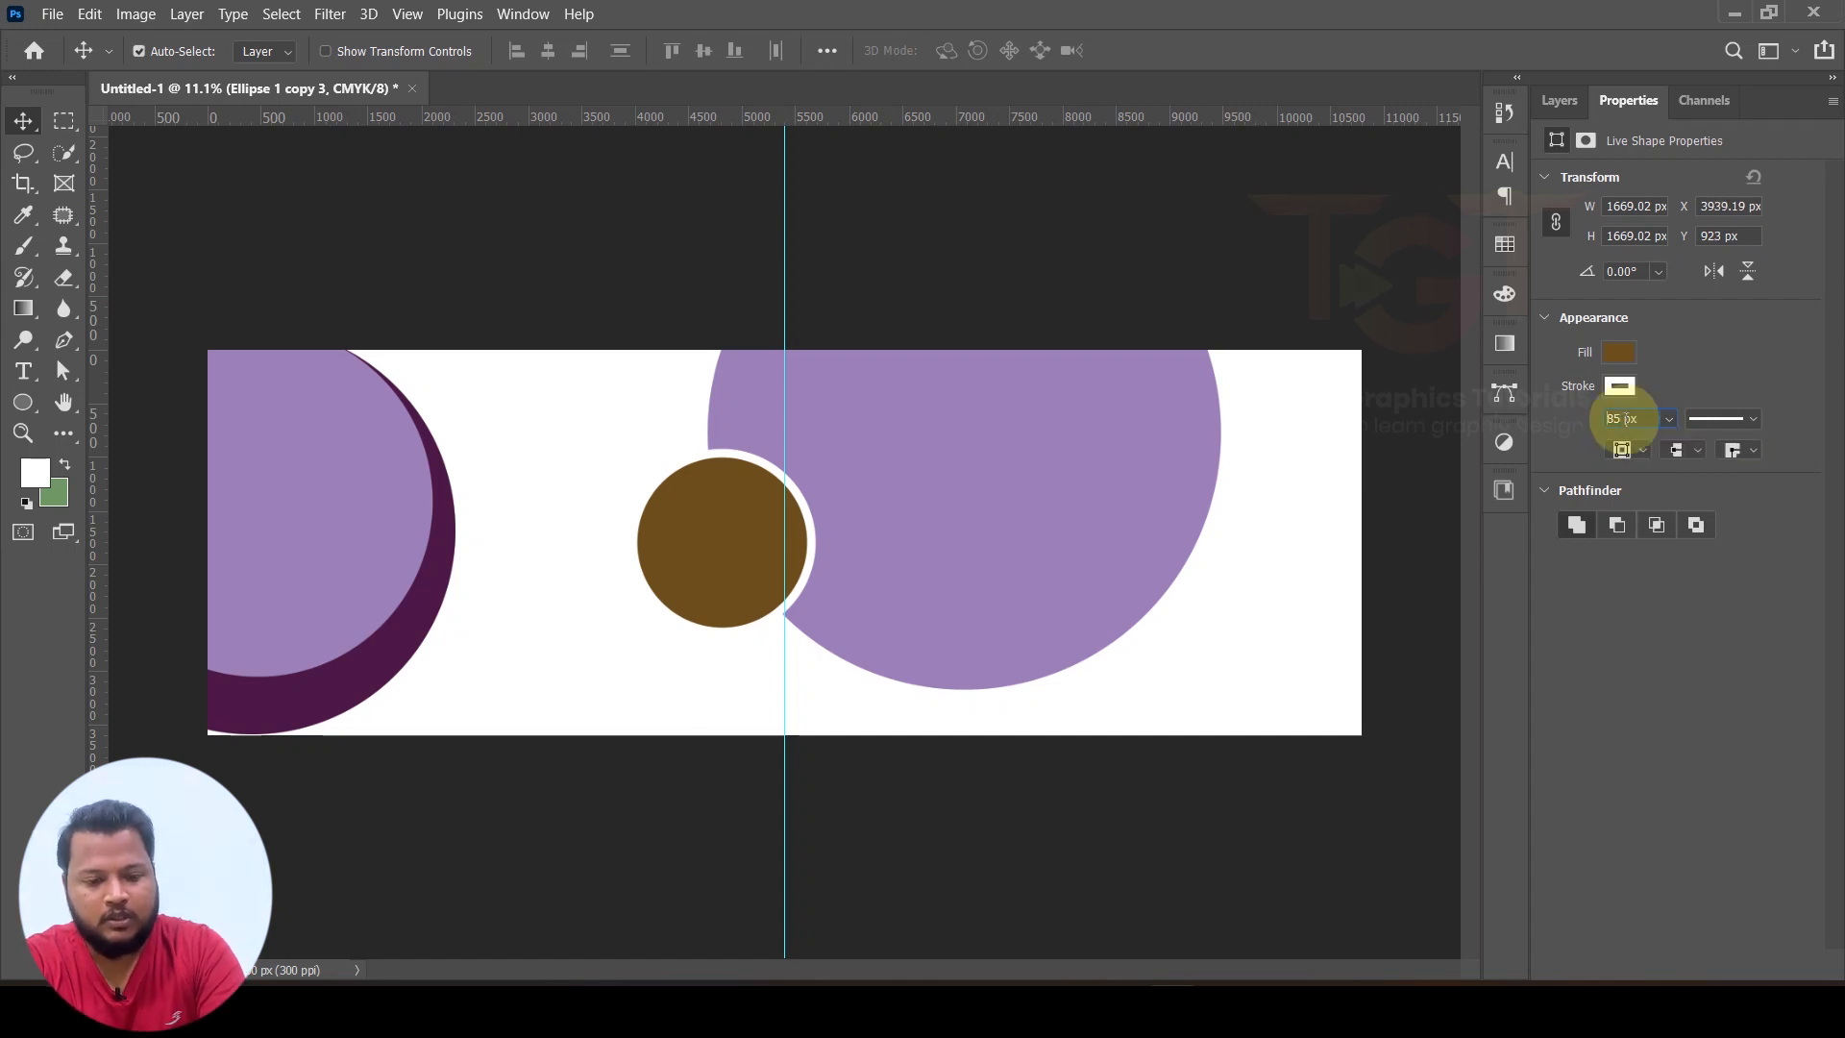
left_click(19, 111)
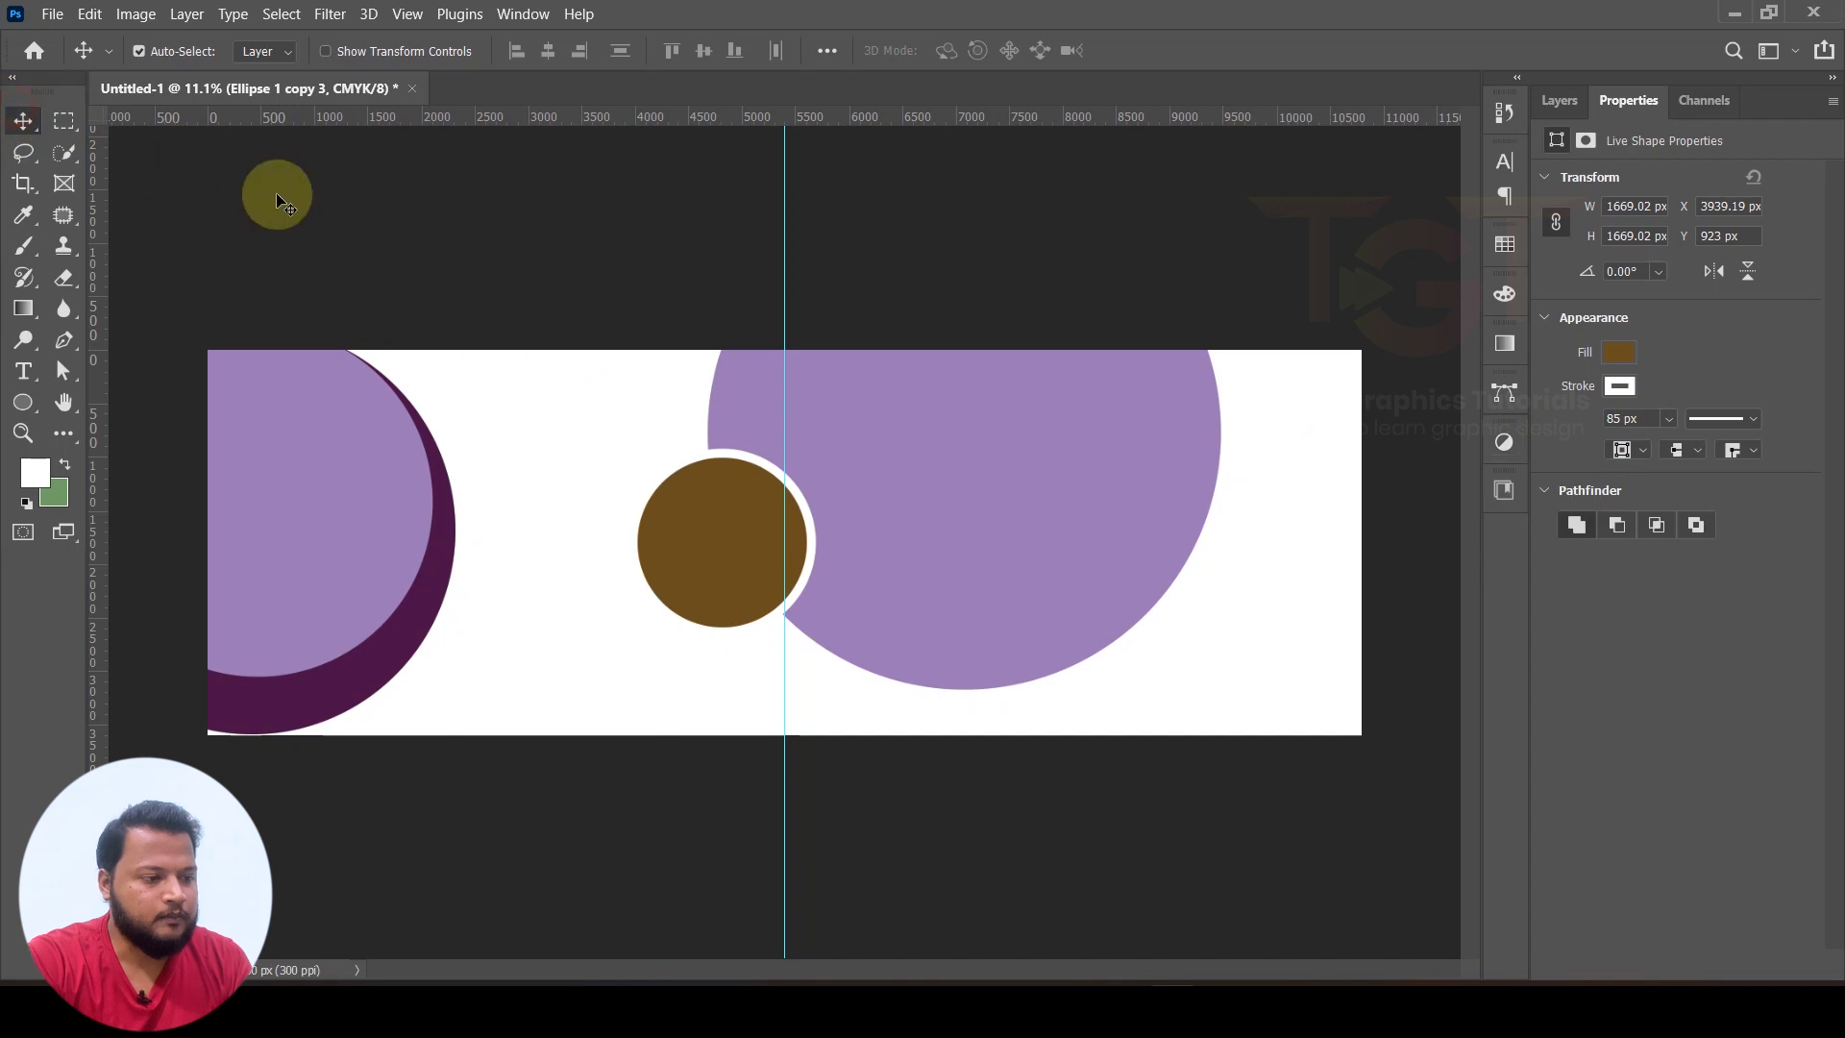
left_click(535, 229)
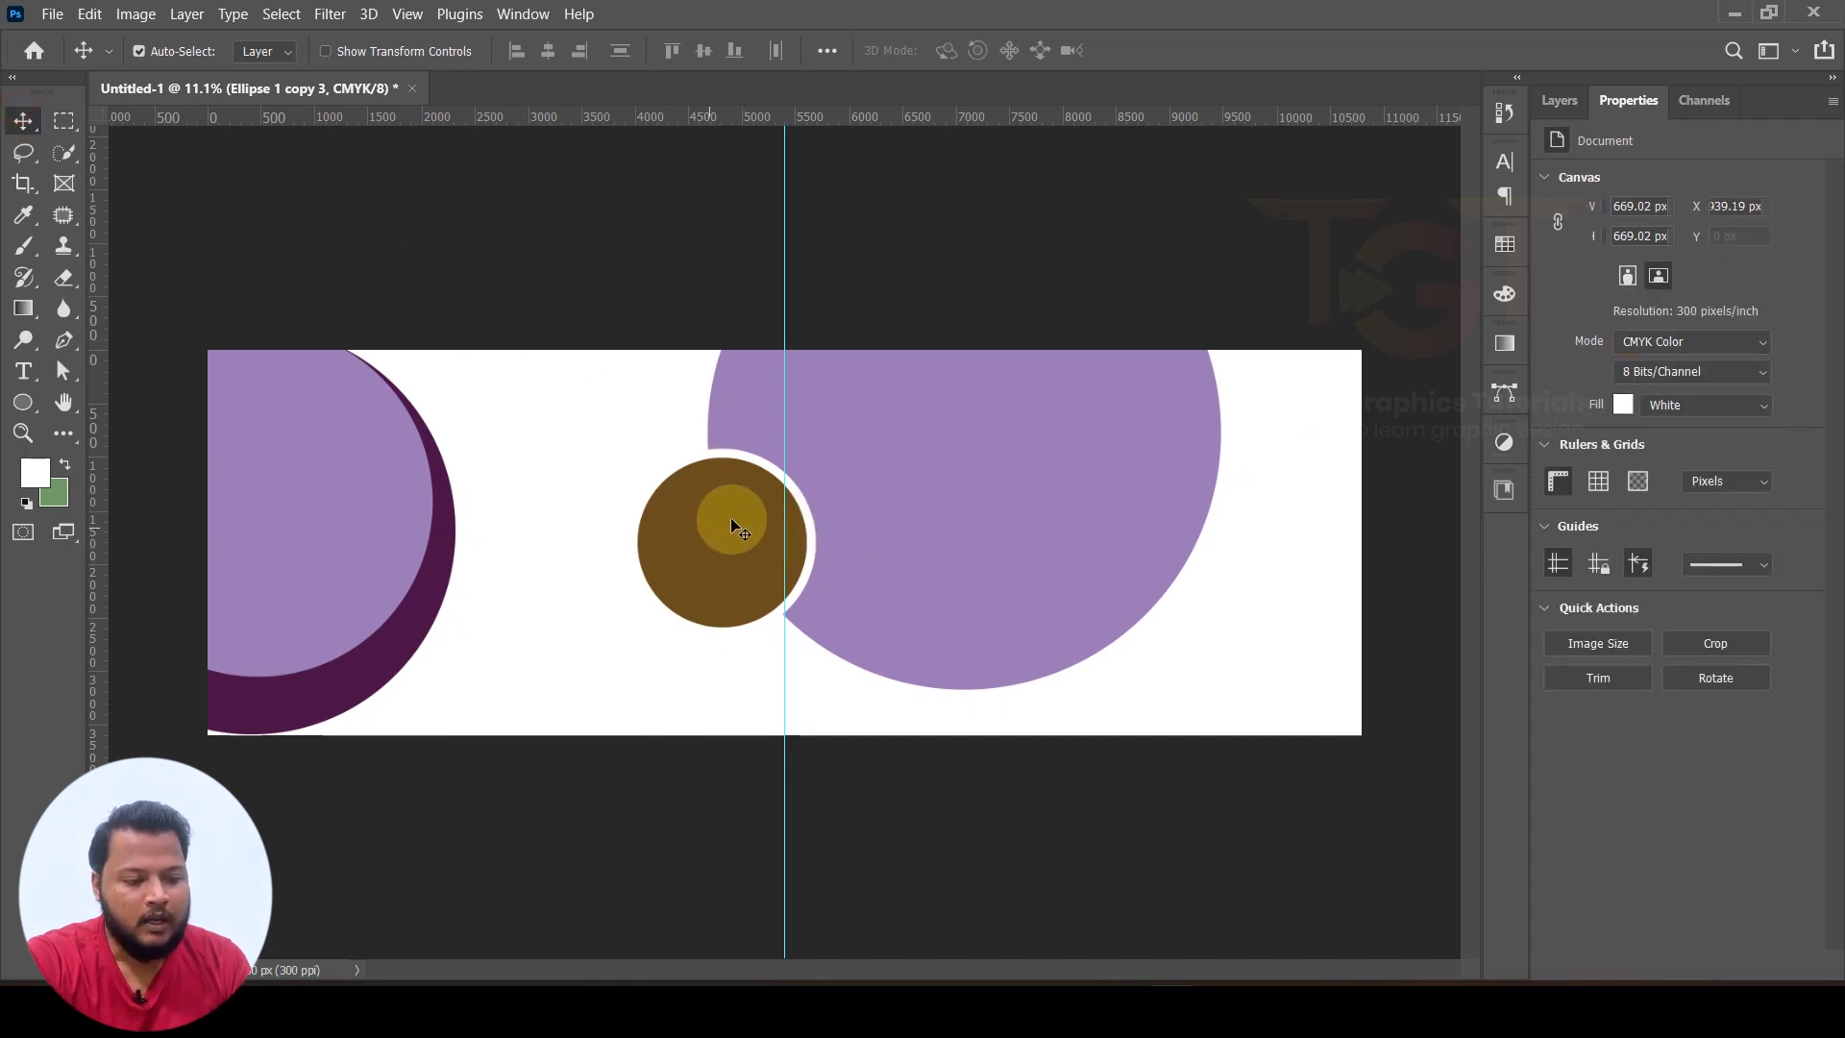
Duplicate the layer of the white-stroked brown circle within the same document
left_click(716, 519)
left_click(810, 499)
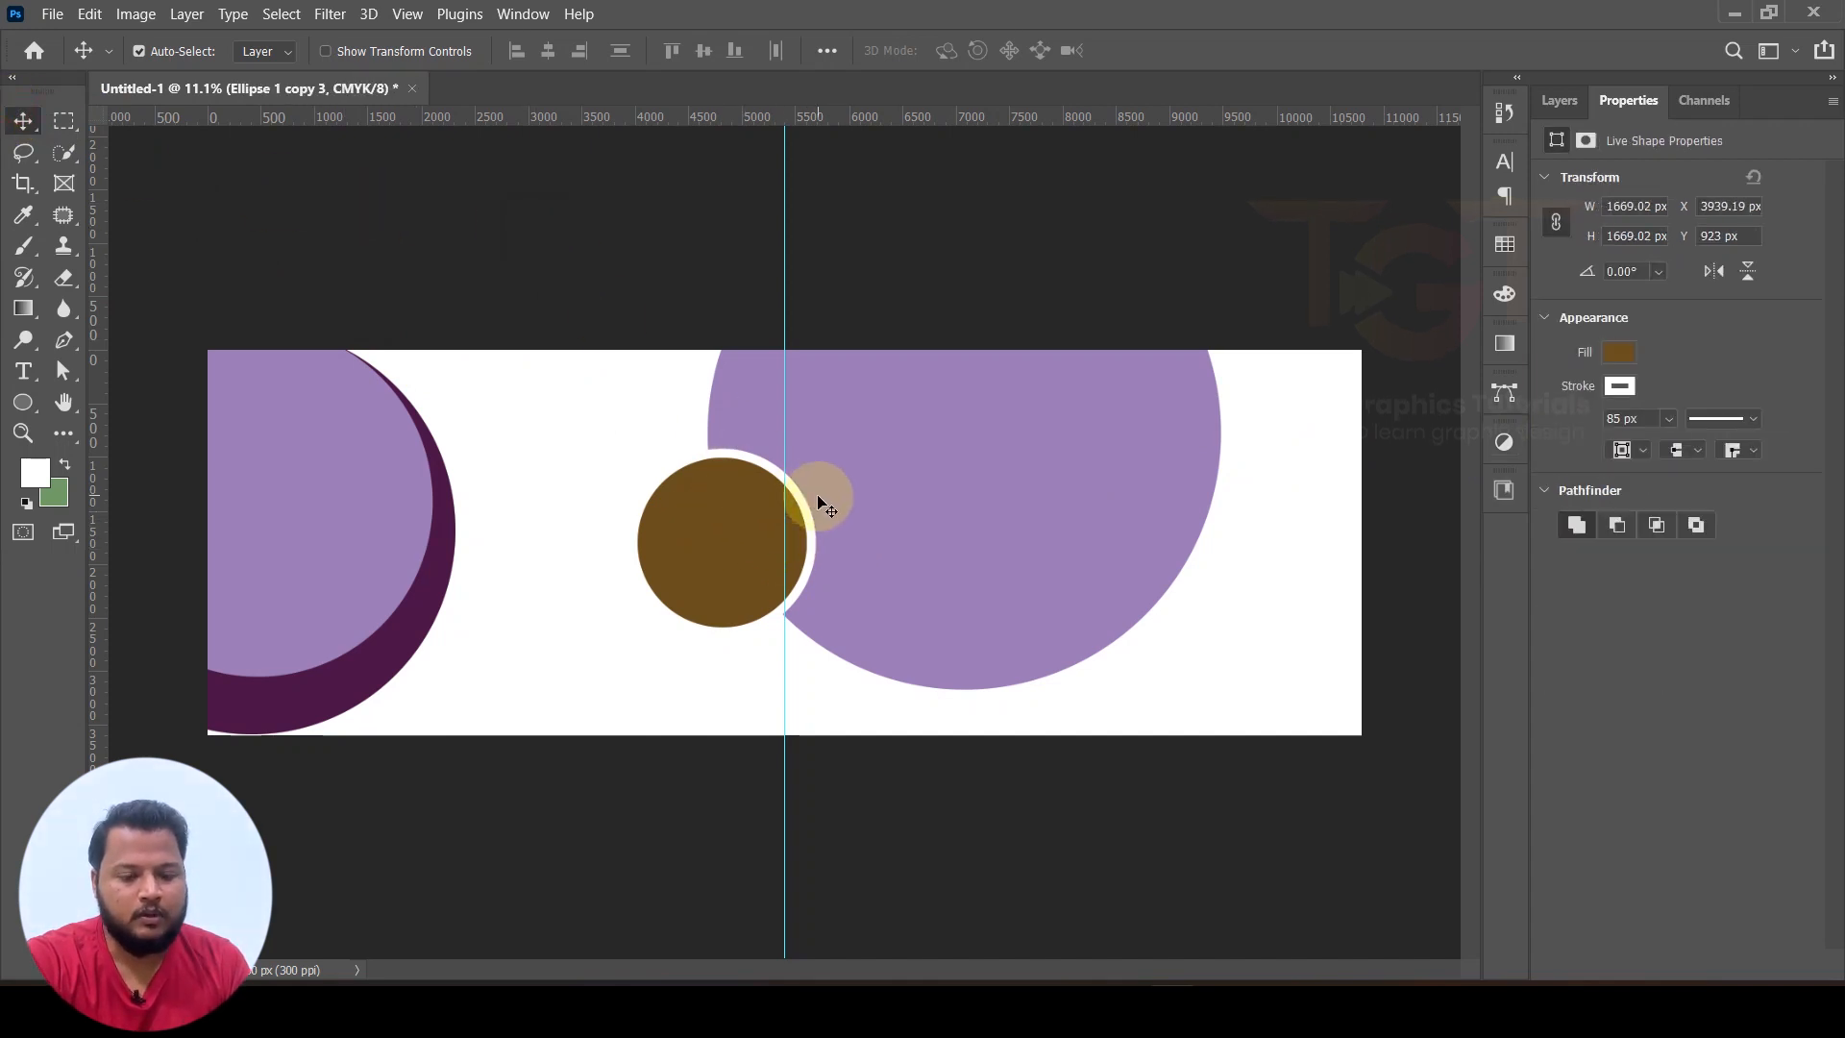
left_click(1557, 102)
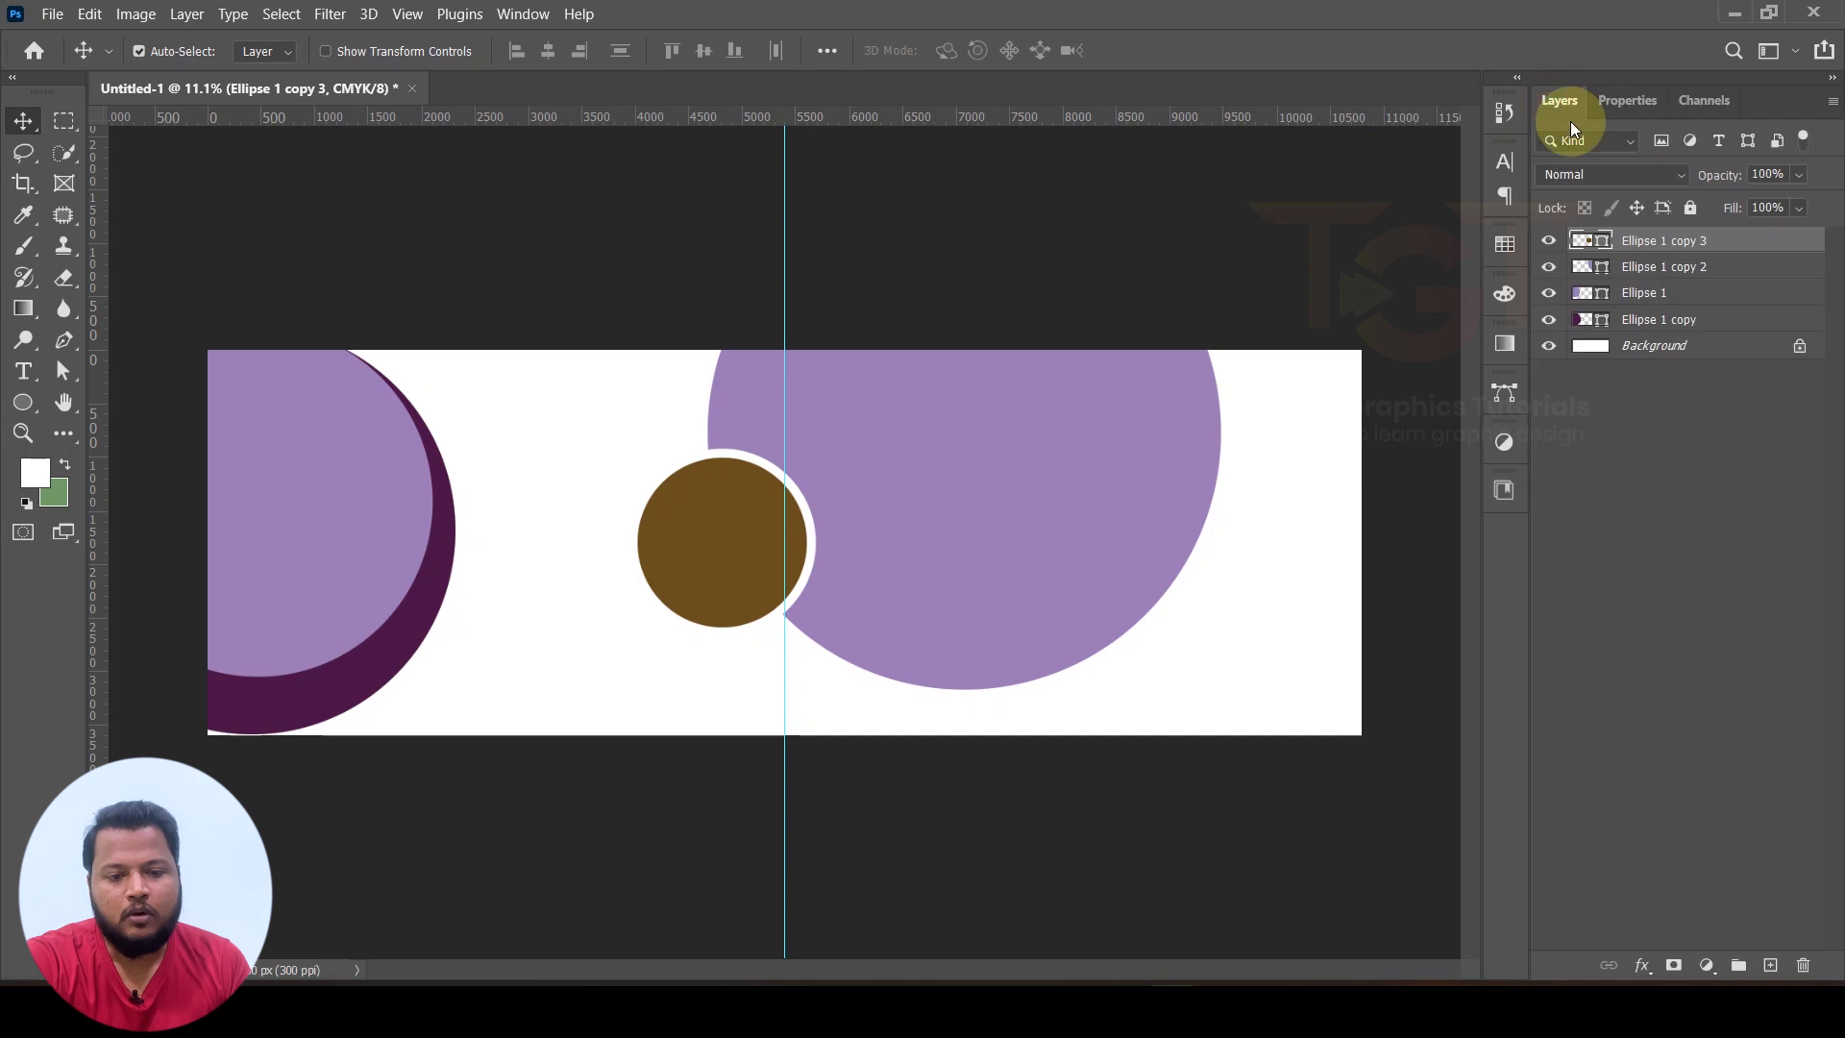
right_click(1729, 241)
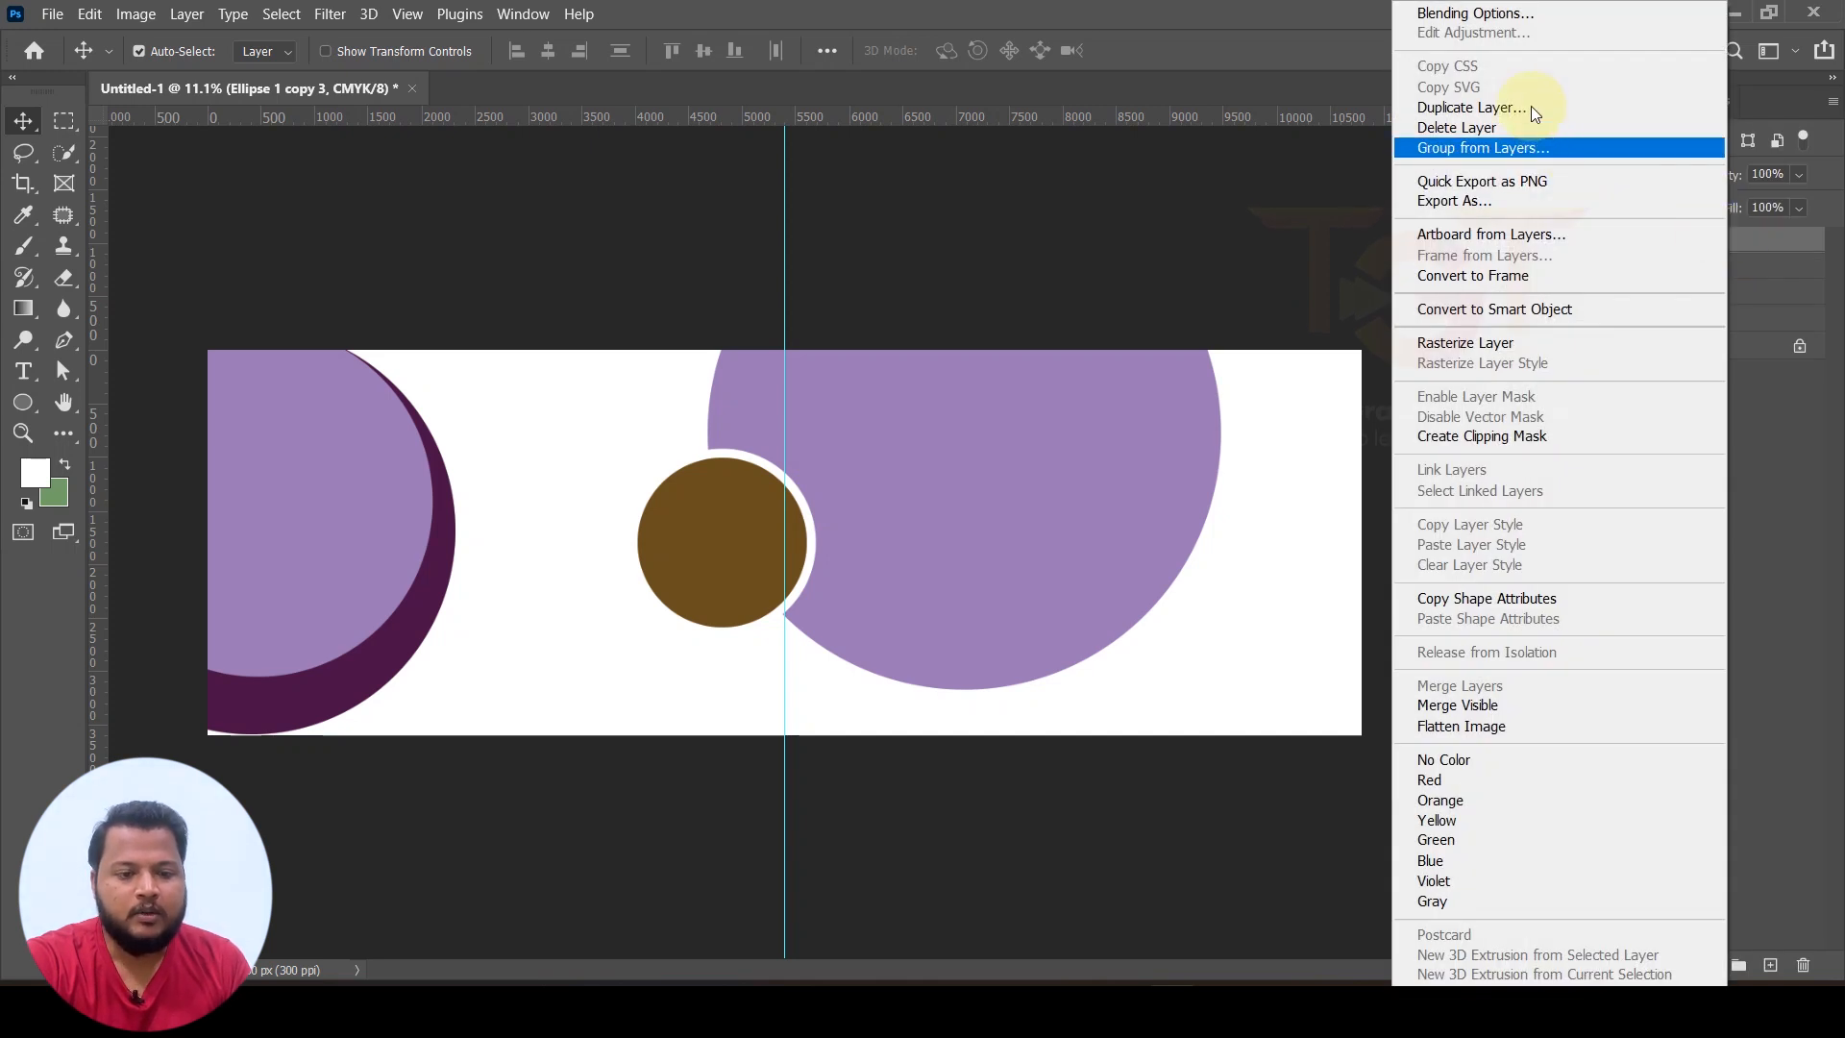
left_click(1456, 109)
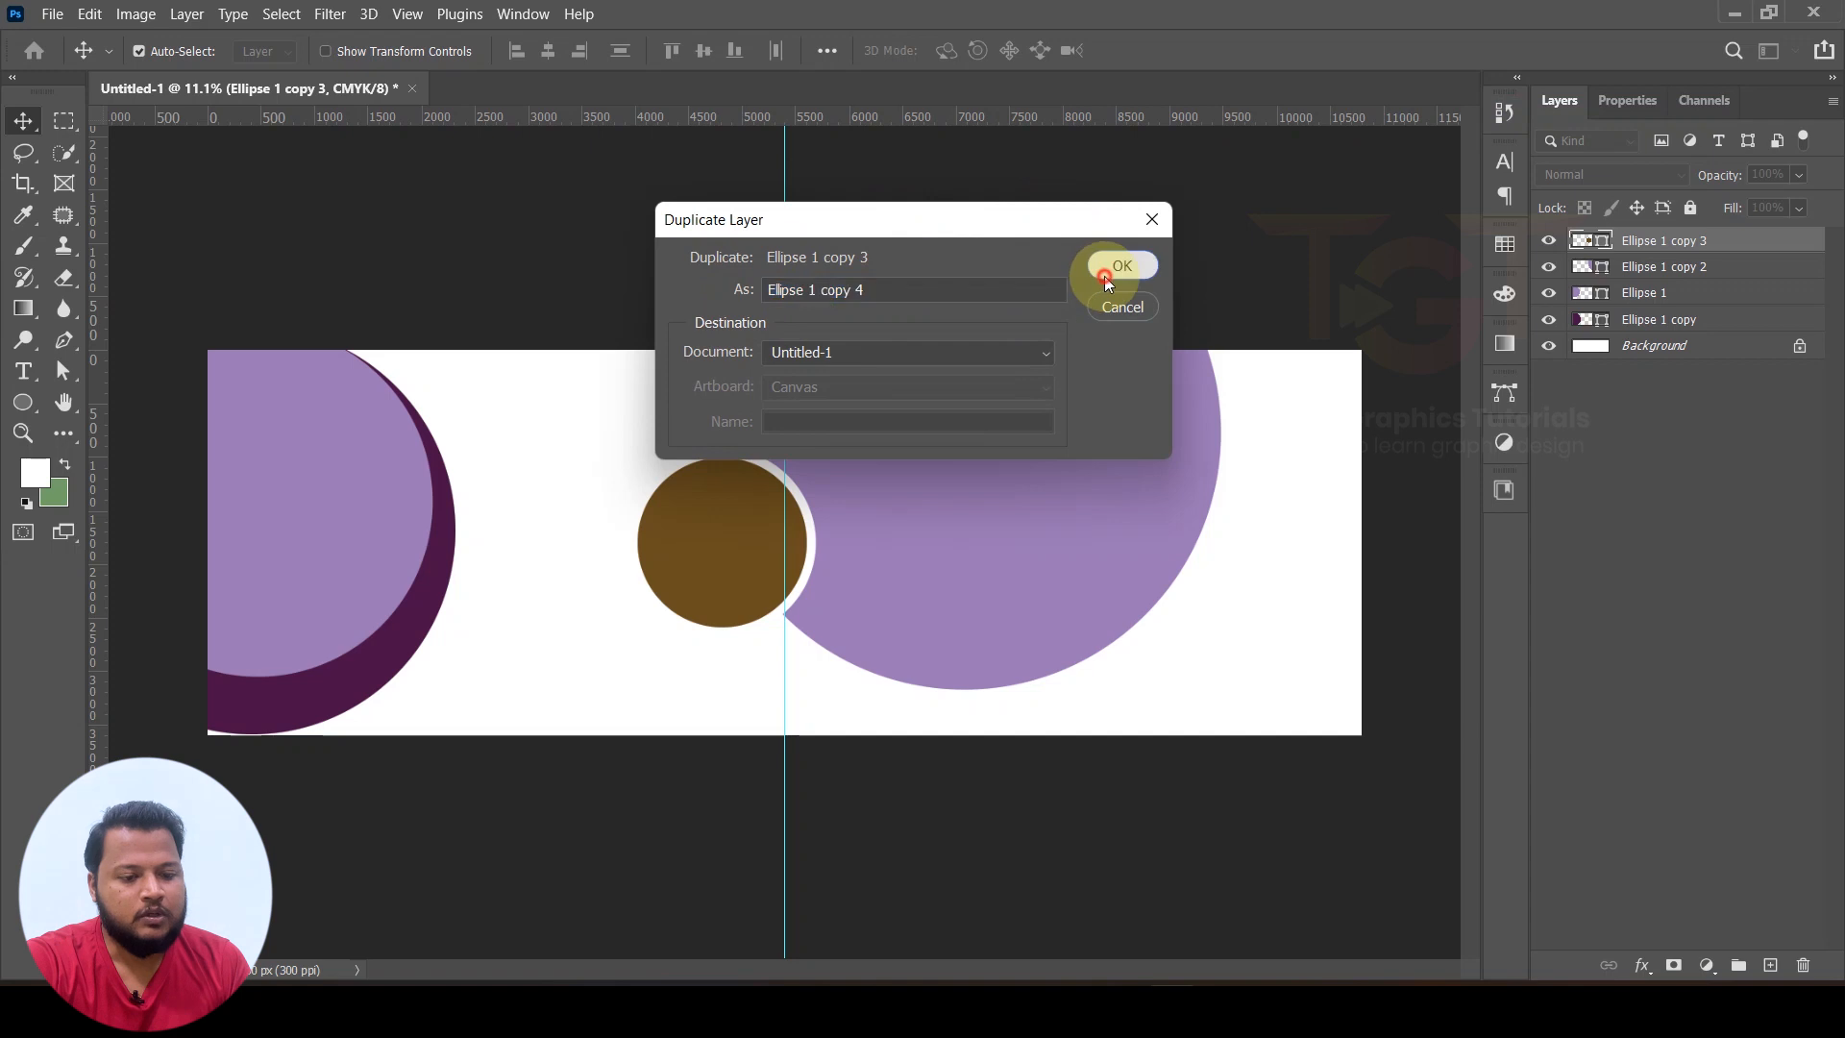
left_click(1106, 277)
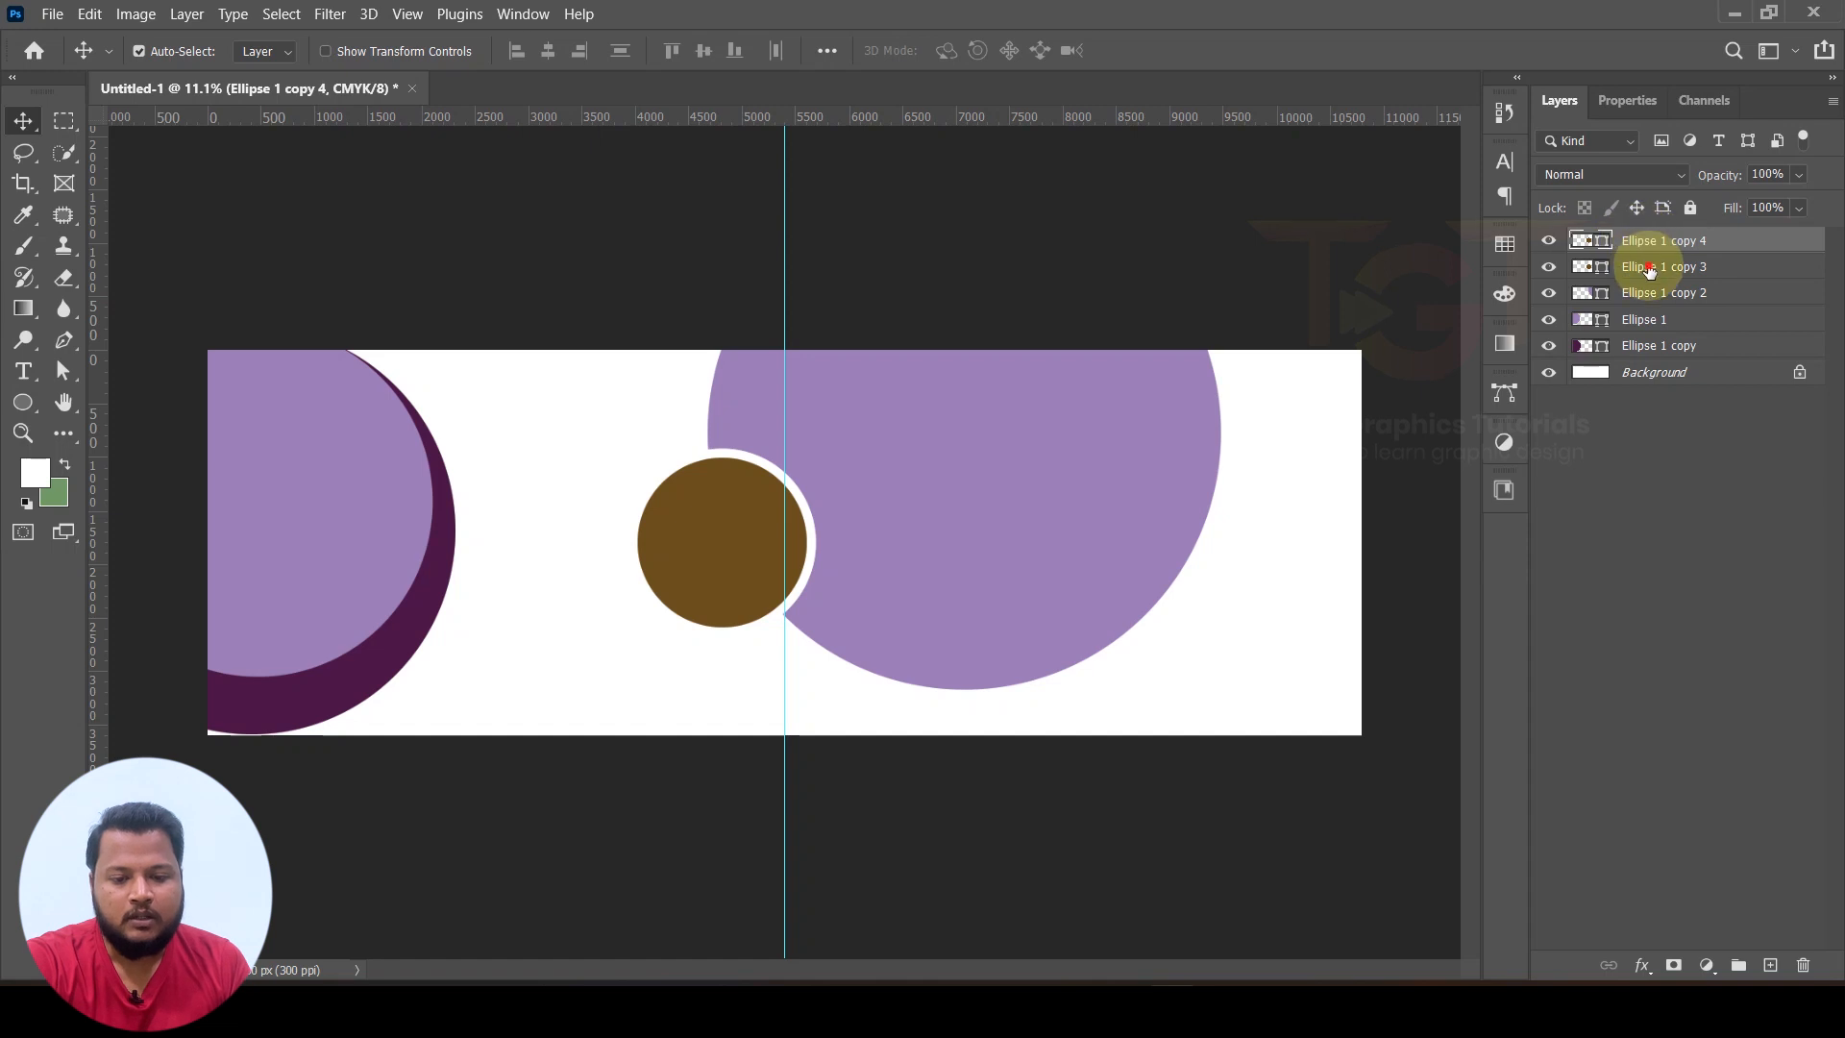
Enlarge the lower of the two brown circles to about 122.55% around its centre, forming an outer ring behind the other
left_click(1645, 267)
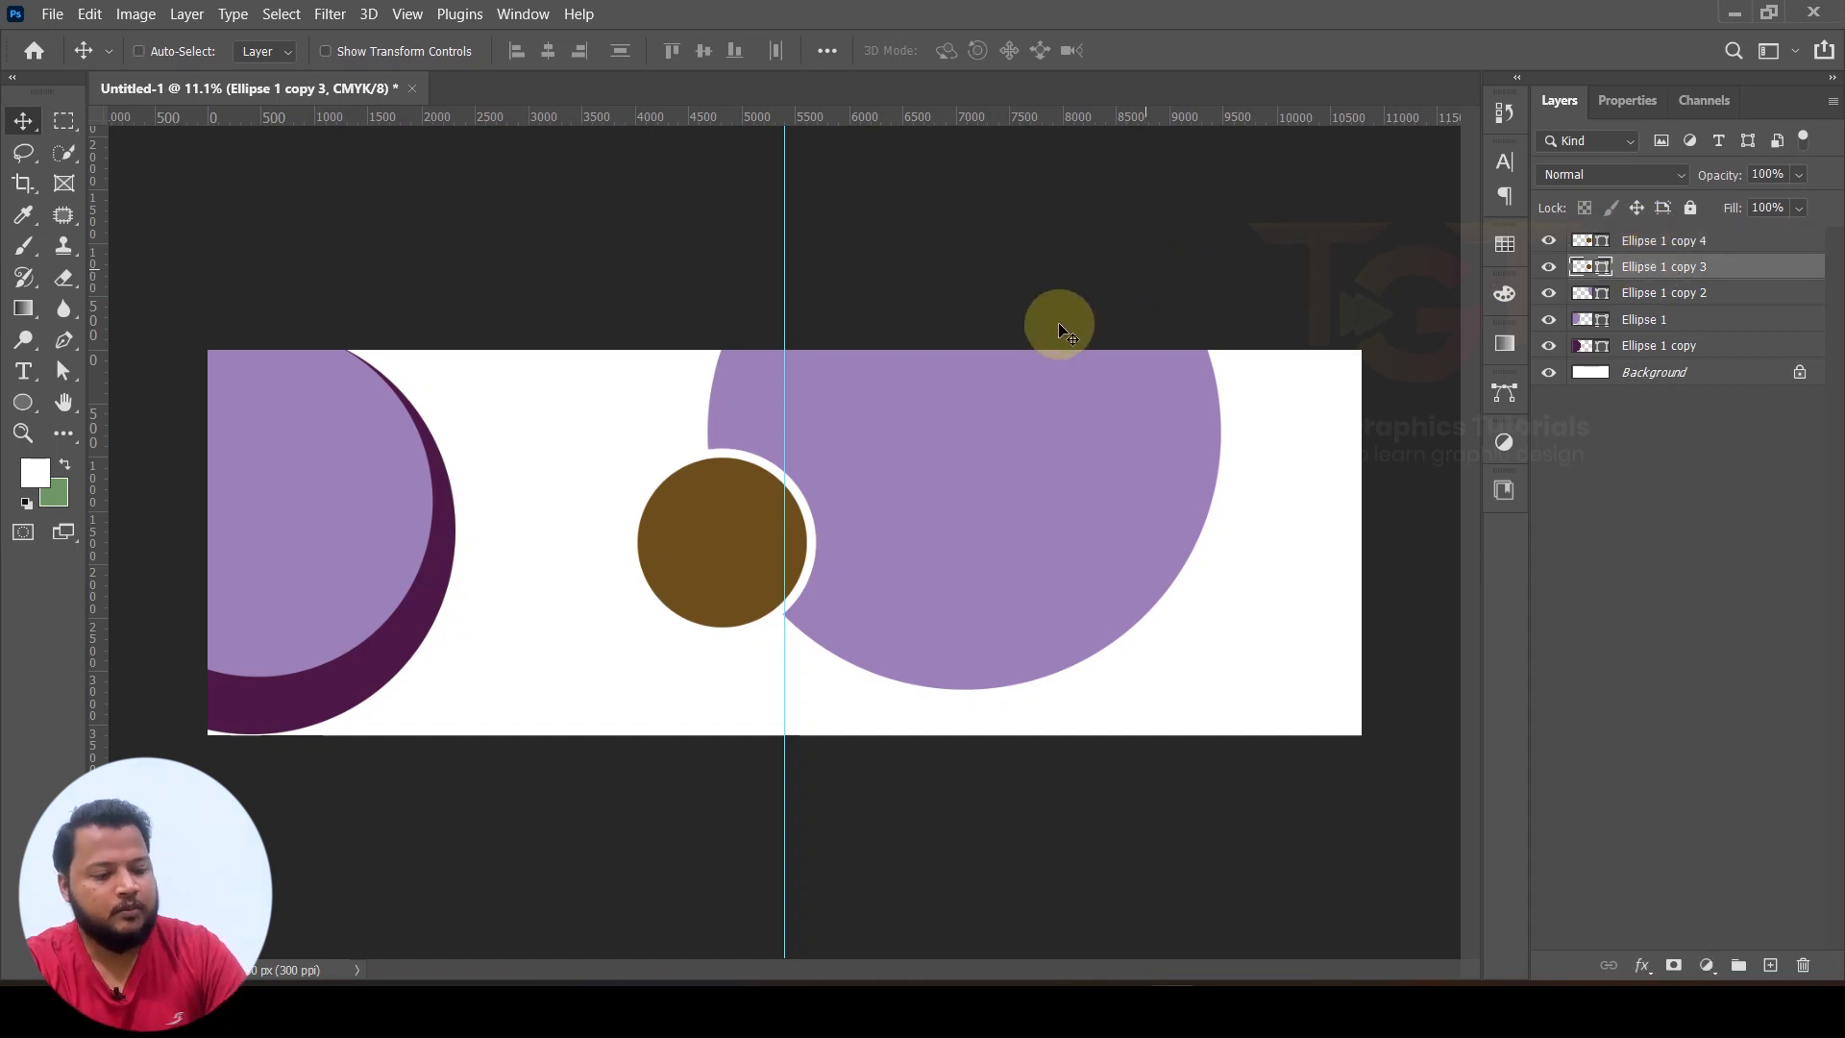
key("ctrl+t")
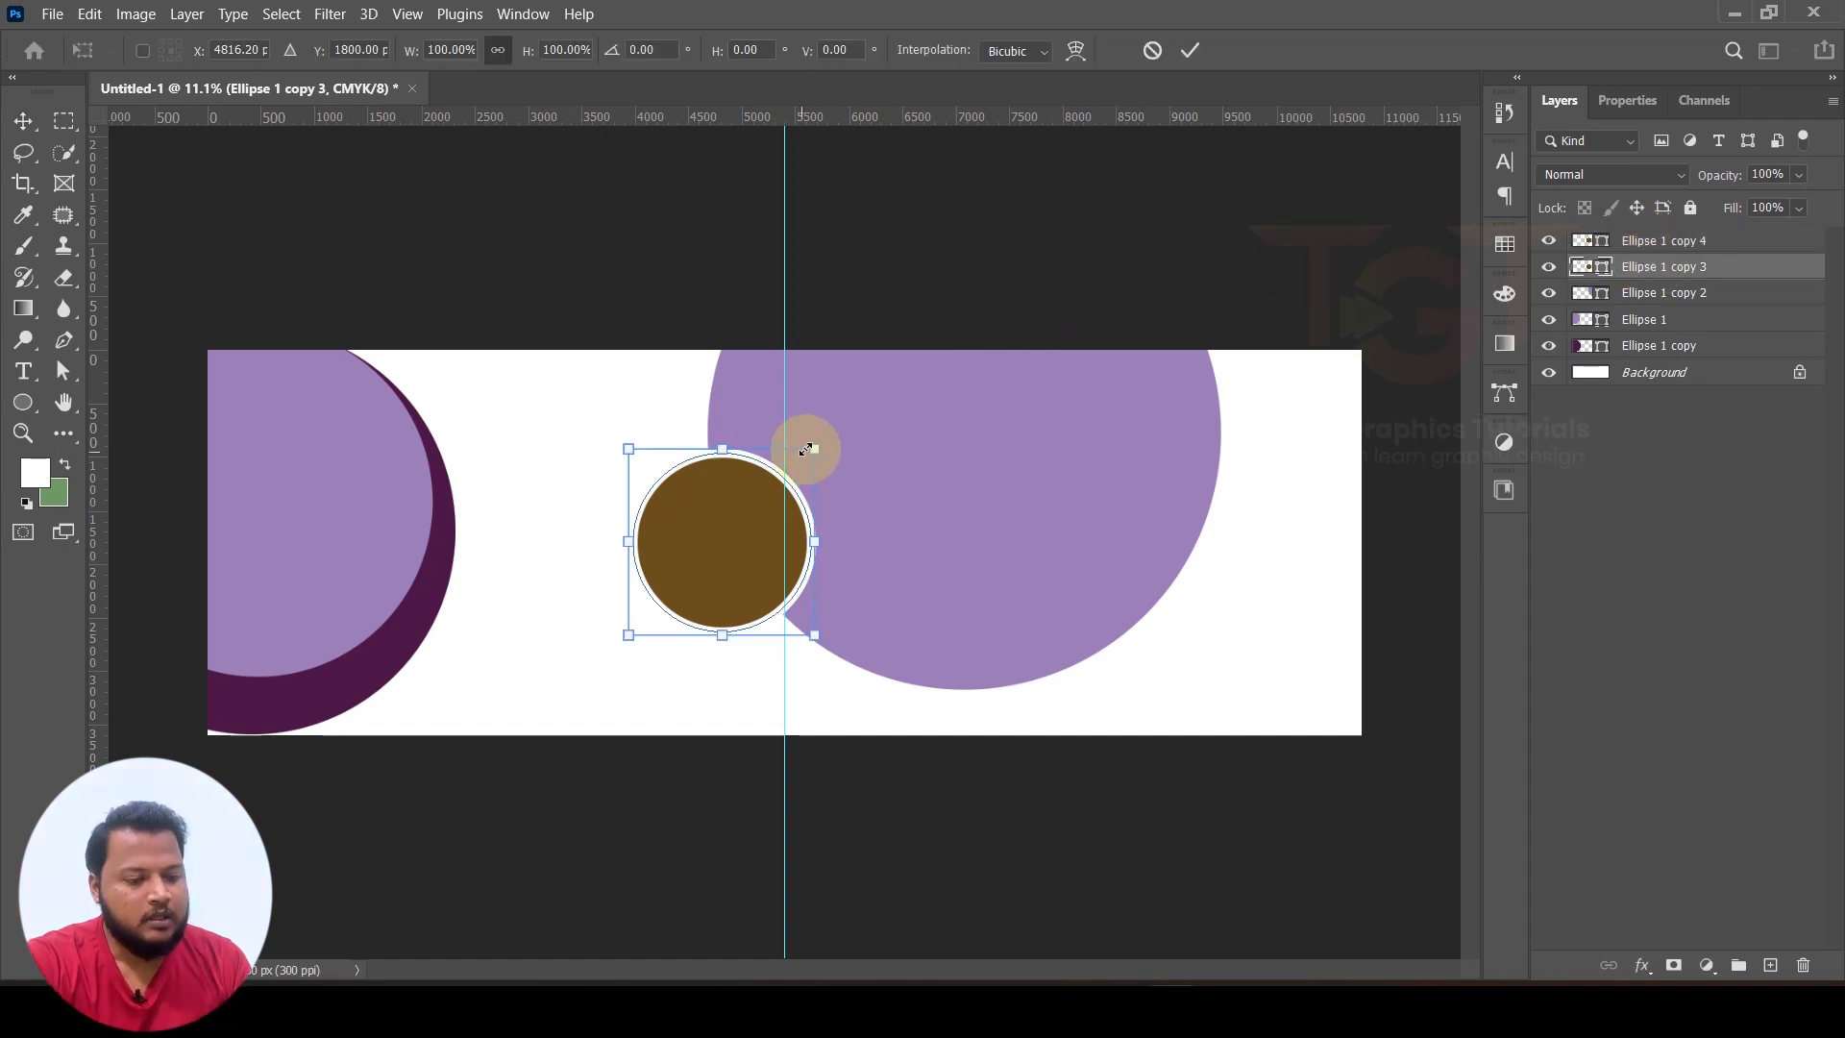
left_click_drag(809, 444, 838, 427)
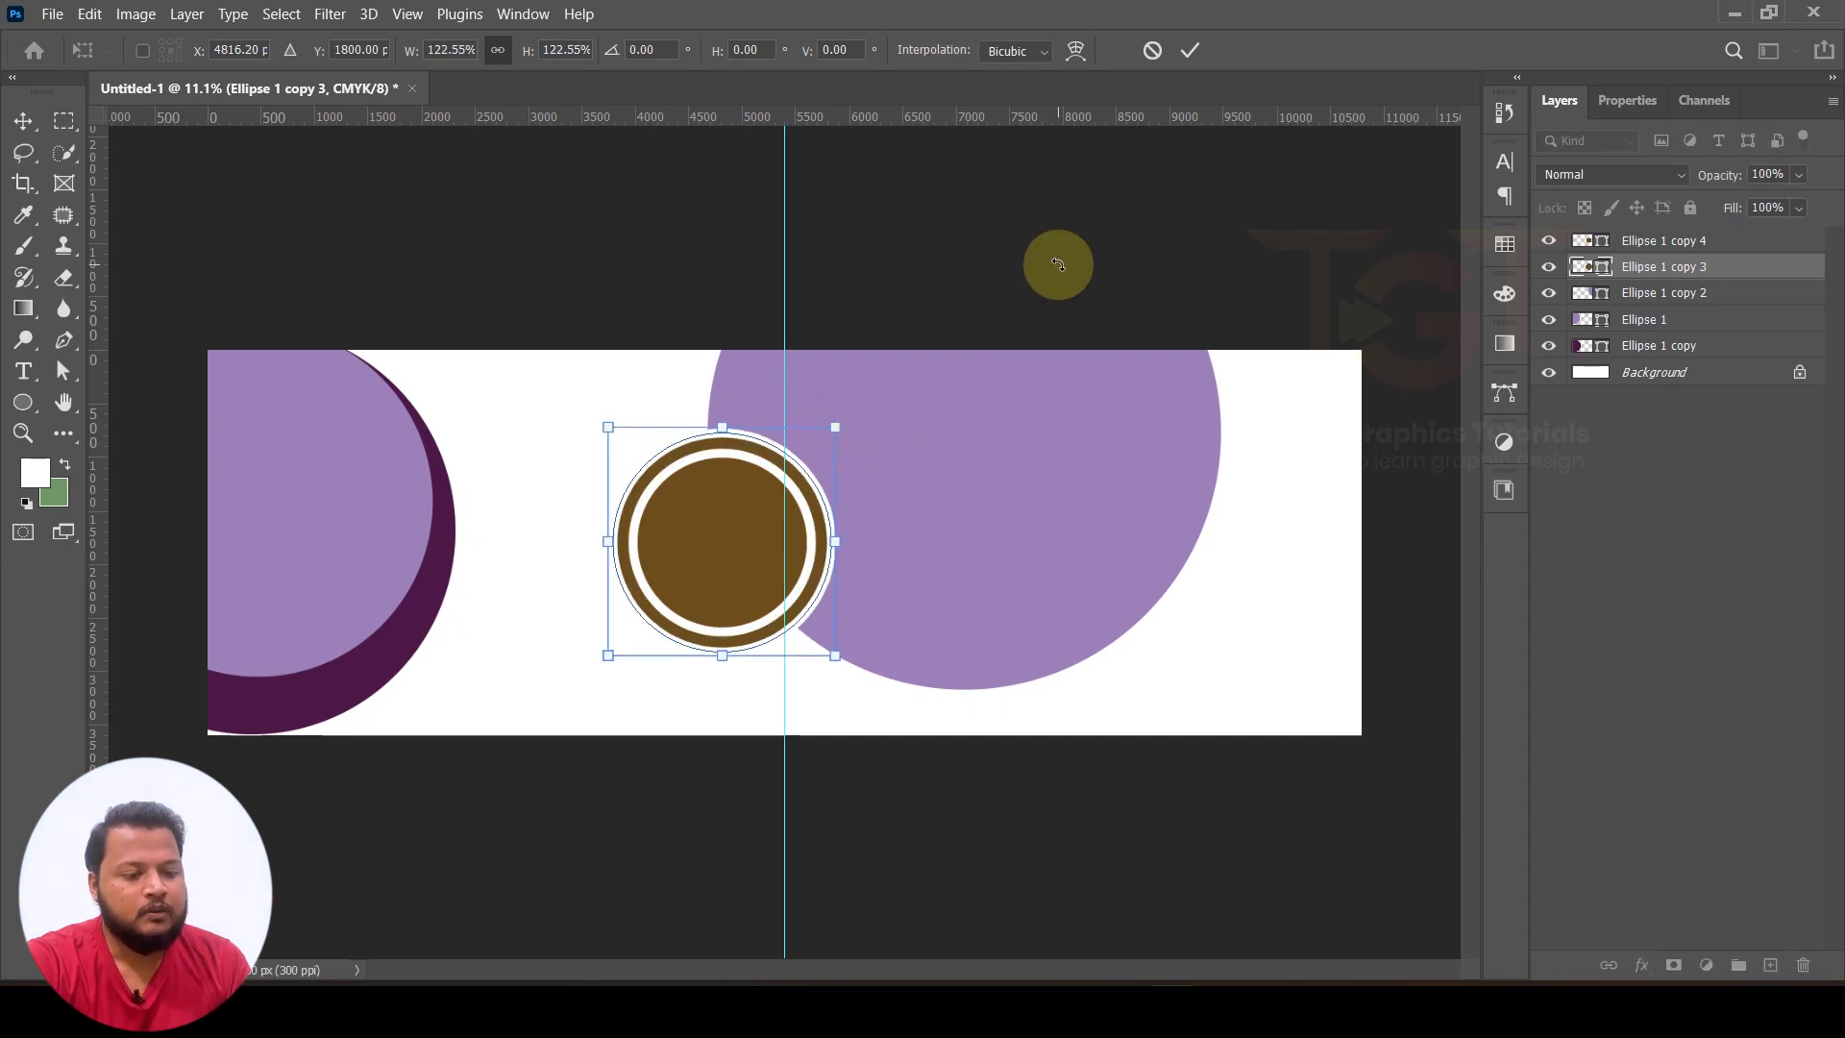
left_click(1185, 51)
Remove the white stroke from the enlarged brown circle
left_click(1630, 102)
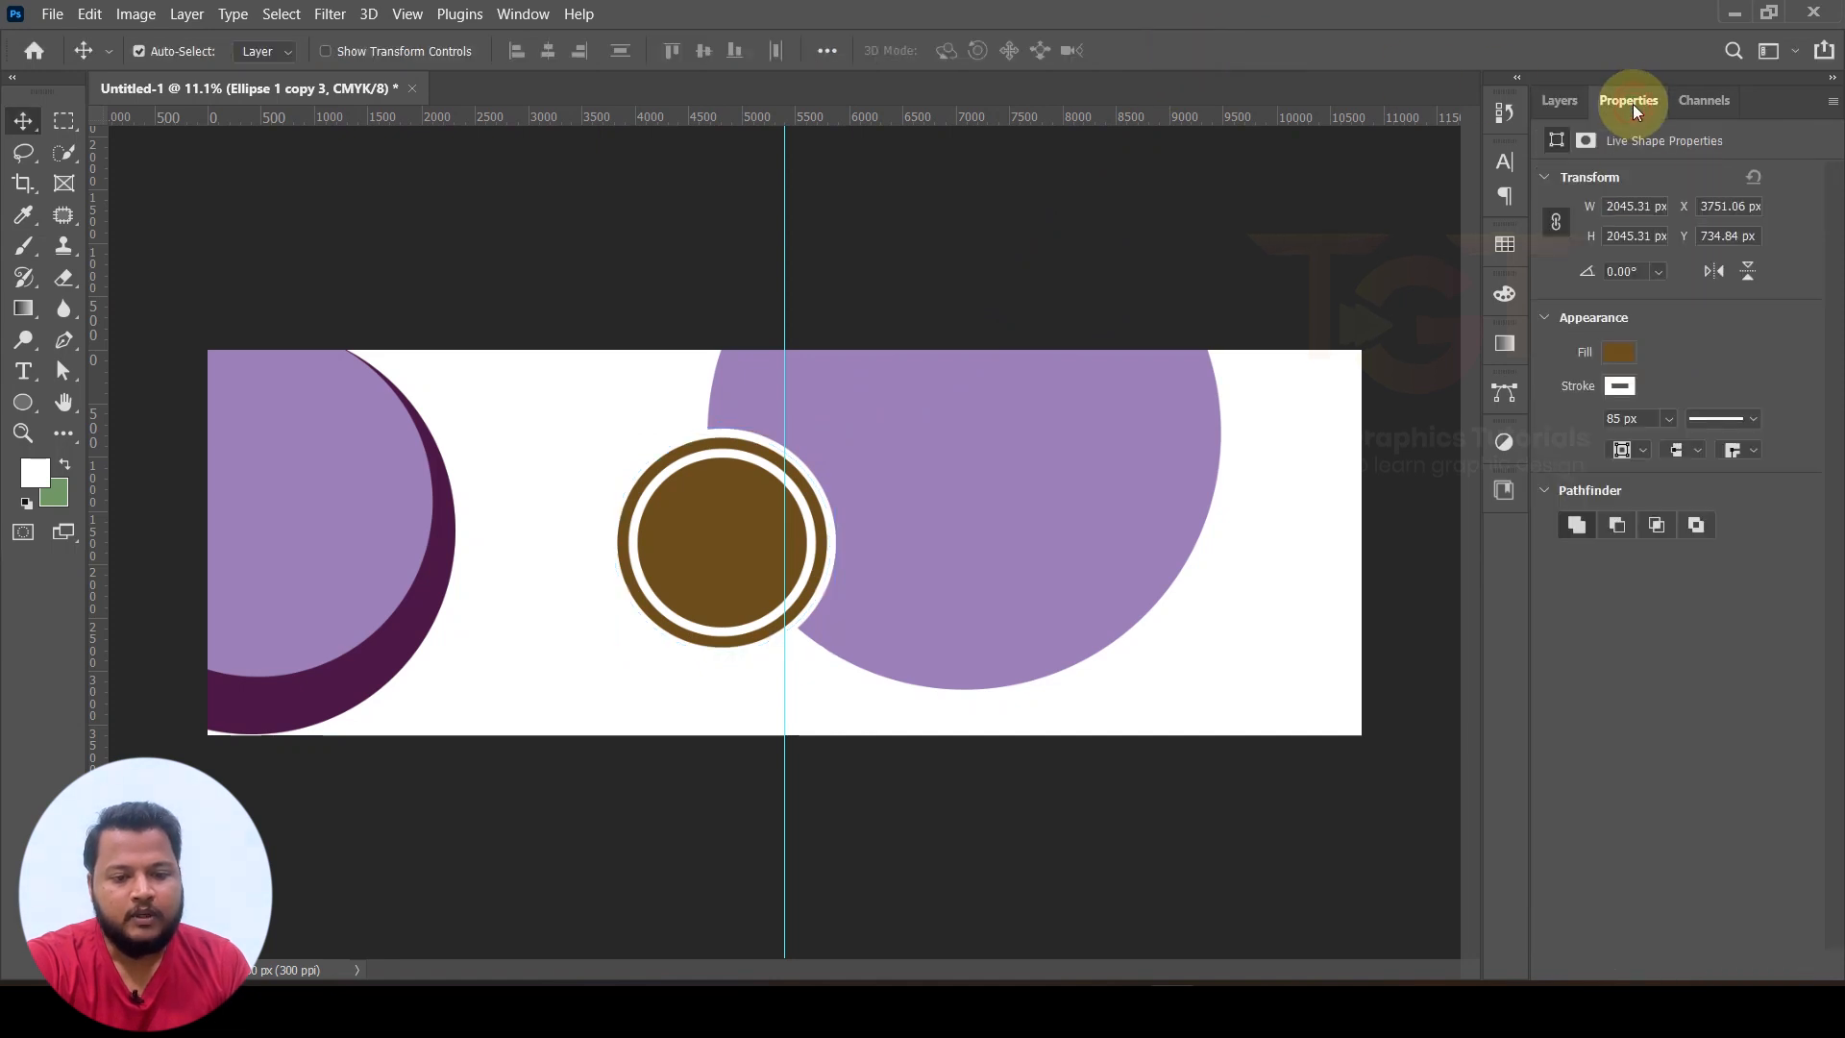
left_click(1618, 385)
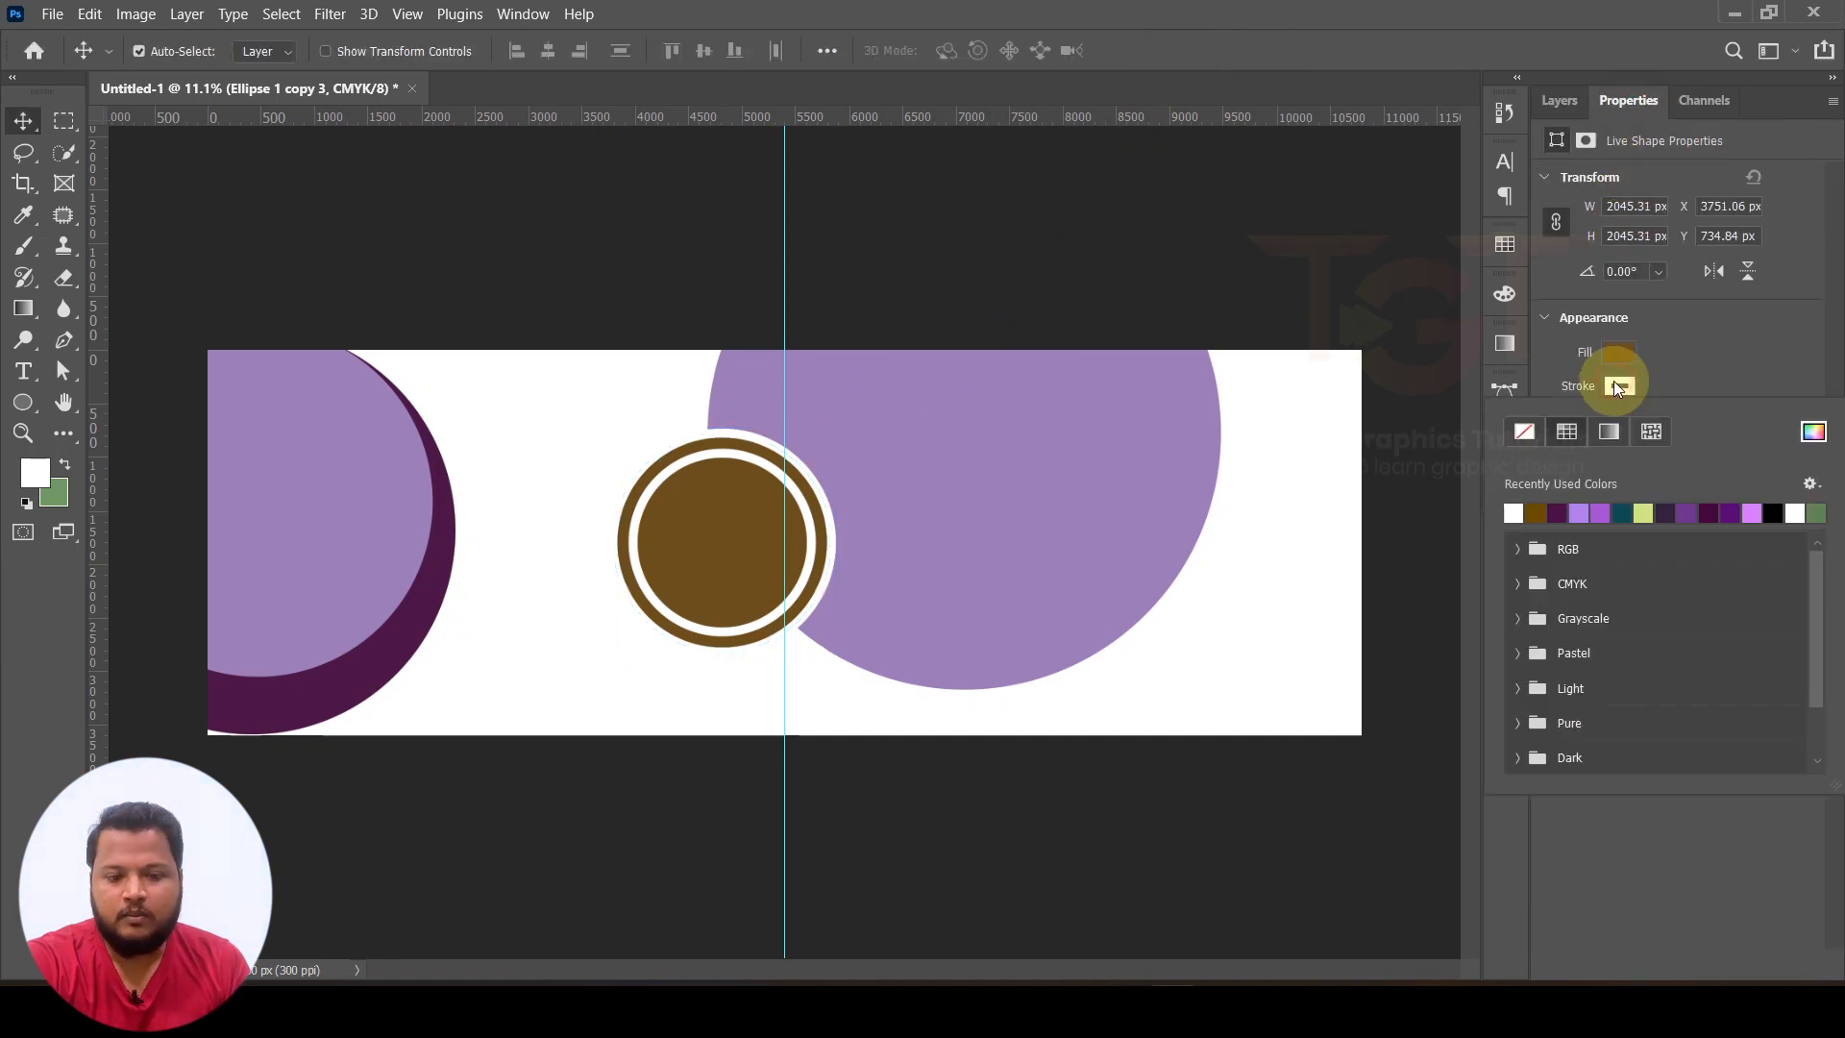
left_click(1522, 433)
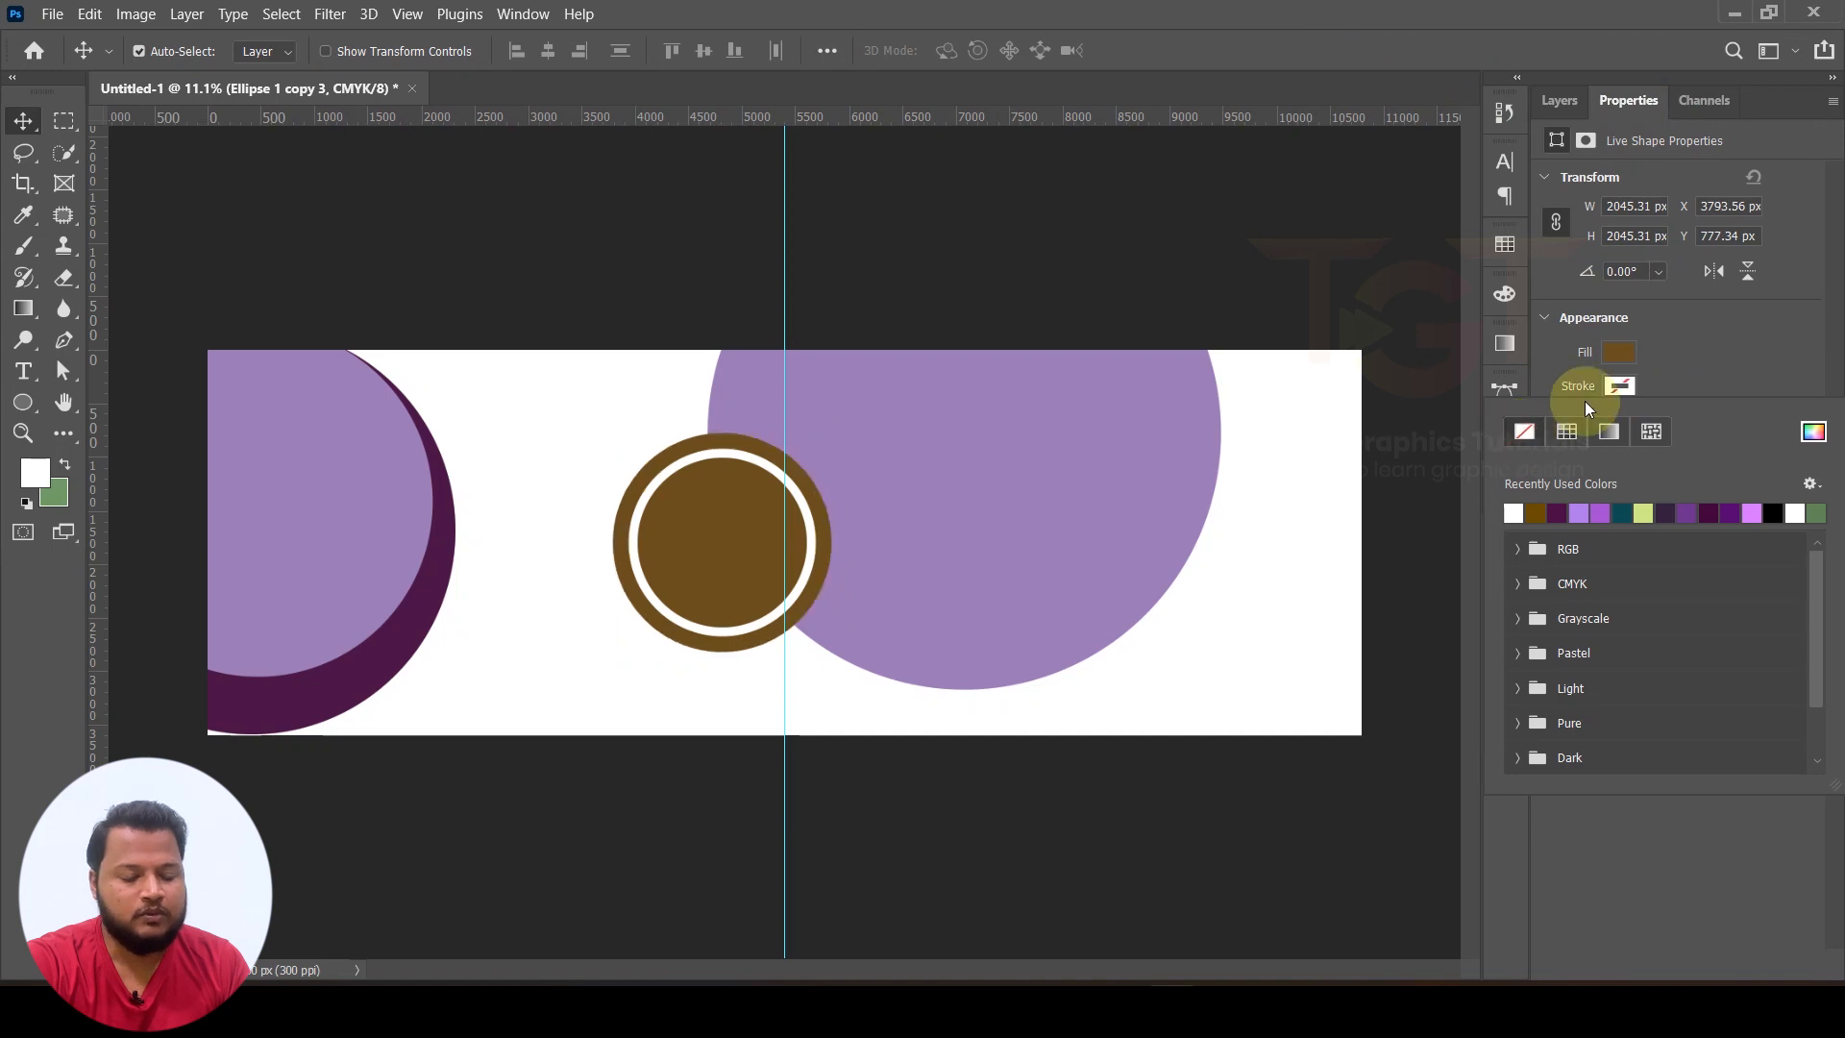
left_click(1696, 326)
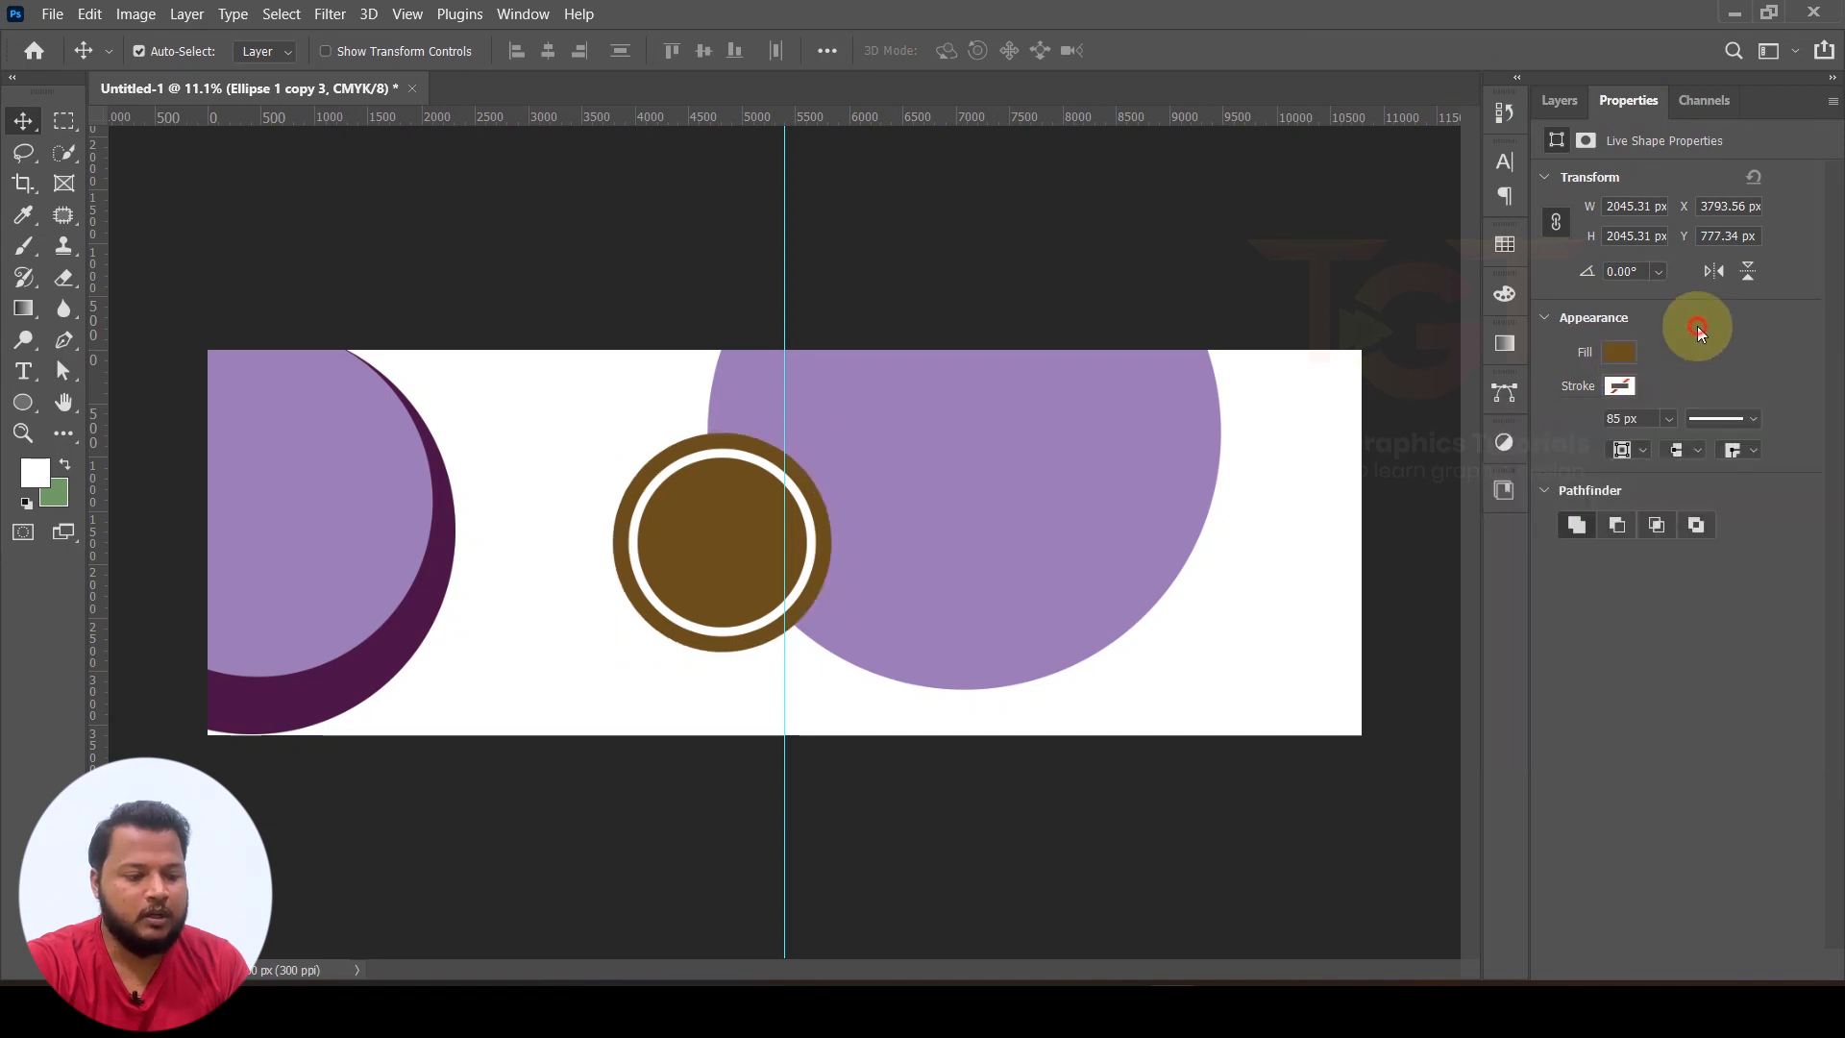
left_click(1173, 256)
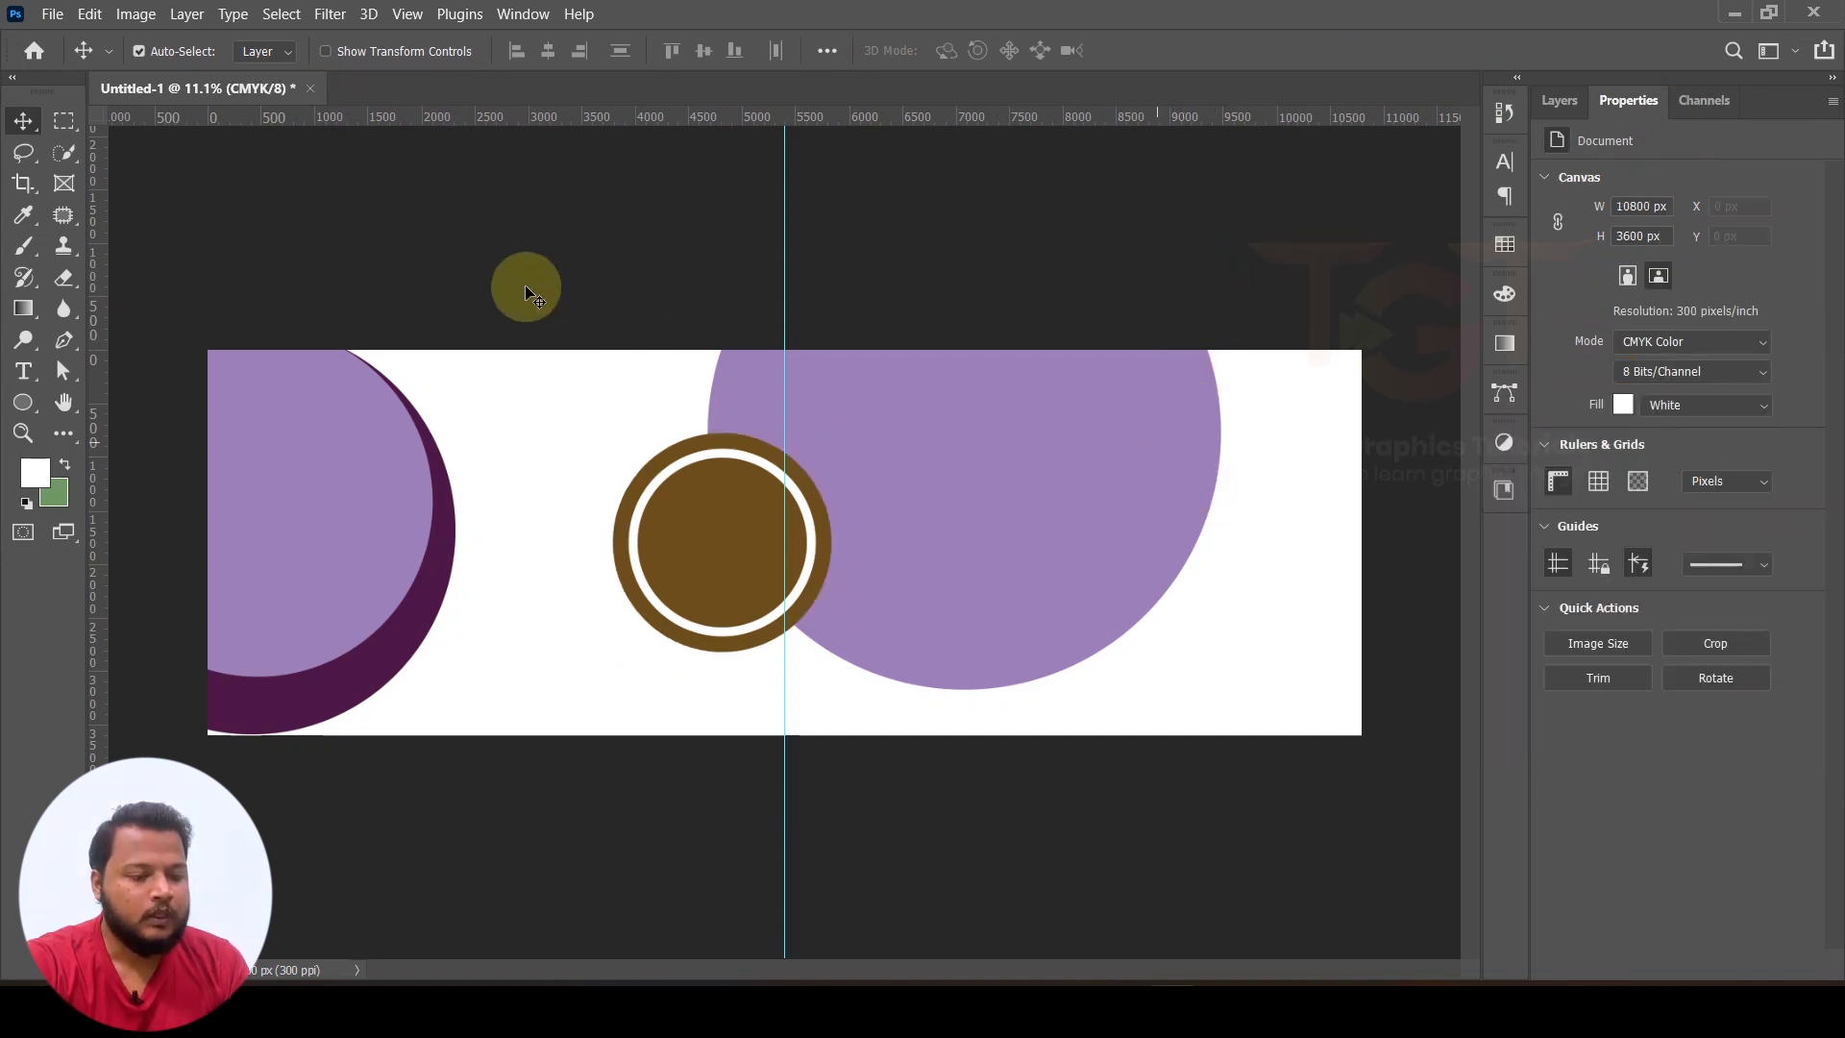
Draw a rounded rectangle about 1561 × 4072 px across the canvas's upper edge near its right end, with 780 px corner radii
left_click(23, 401)
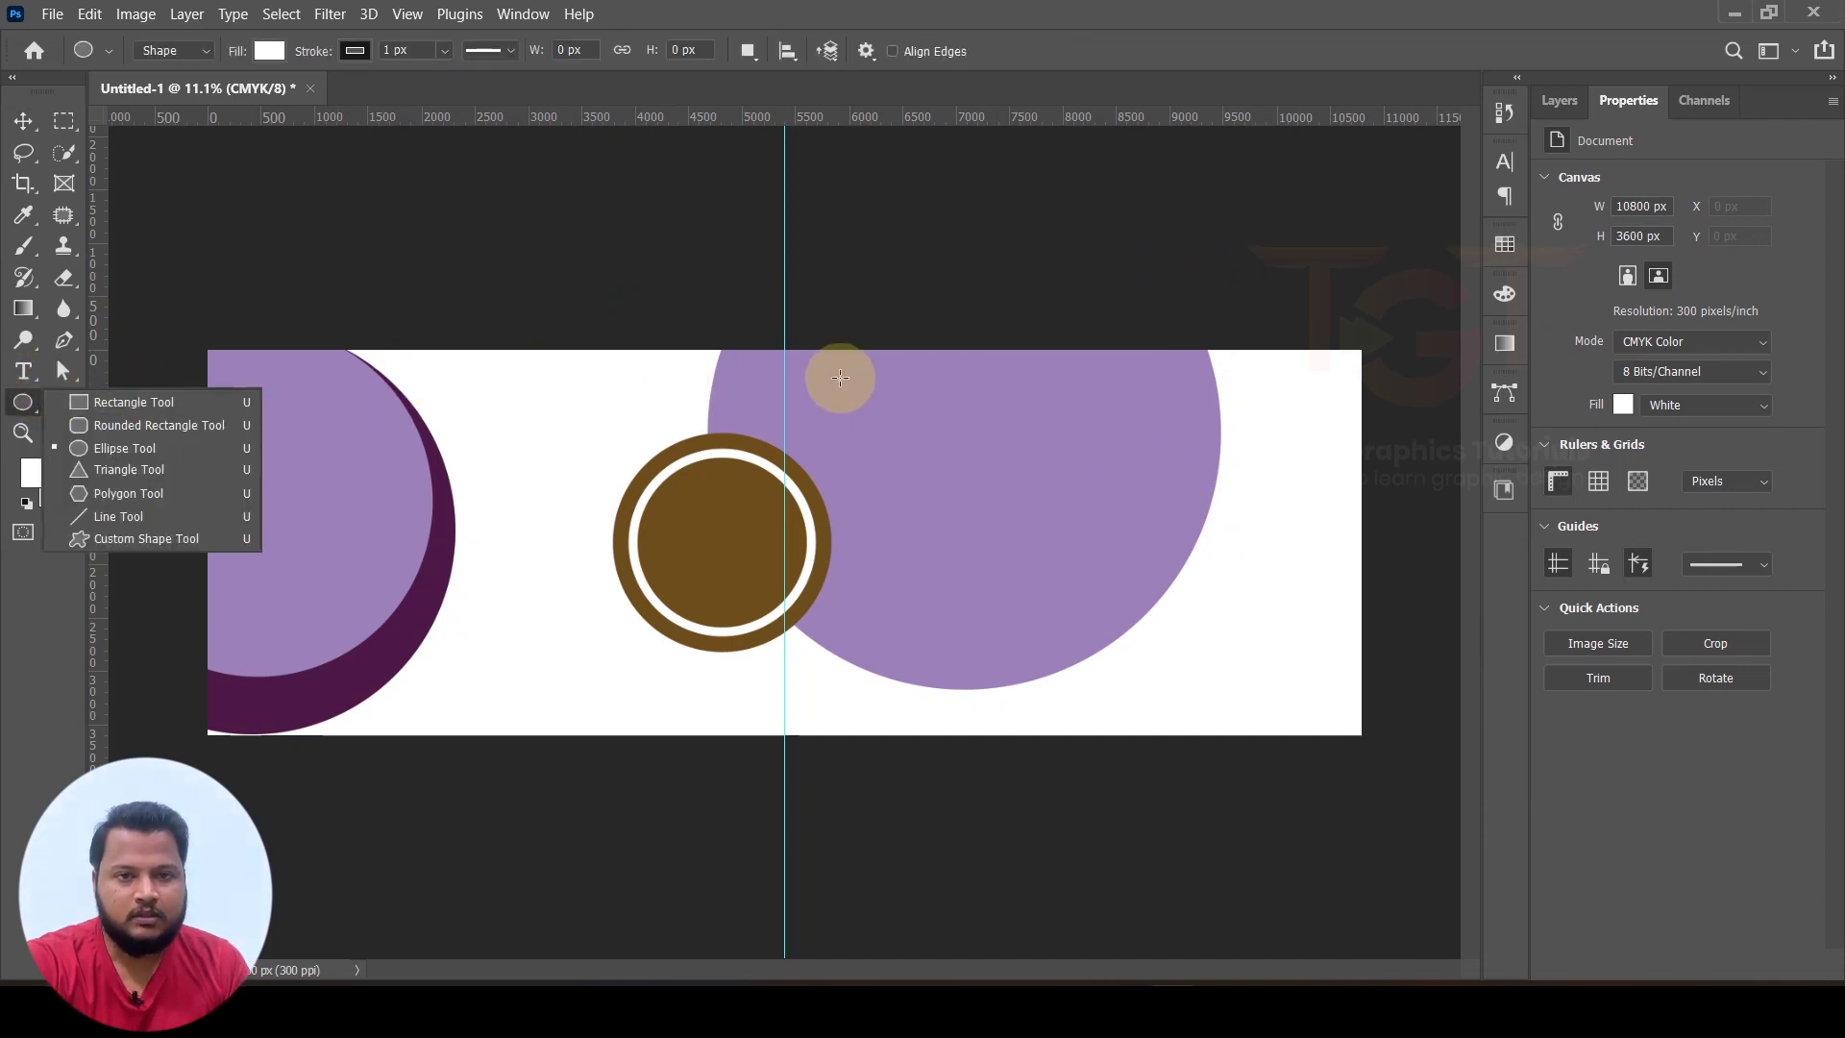
left_click(109, 429)
left_click_drag(1141, 184, 1278, 586)
left_click_drag(1187, 448, 1184, 444)
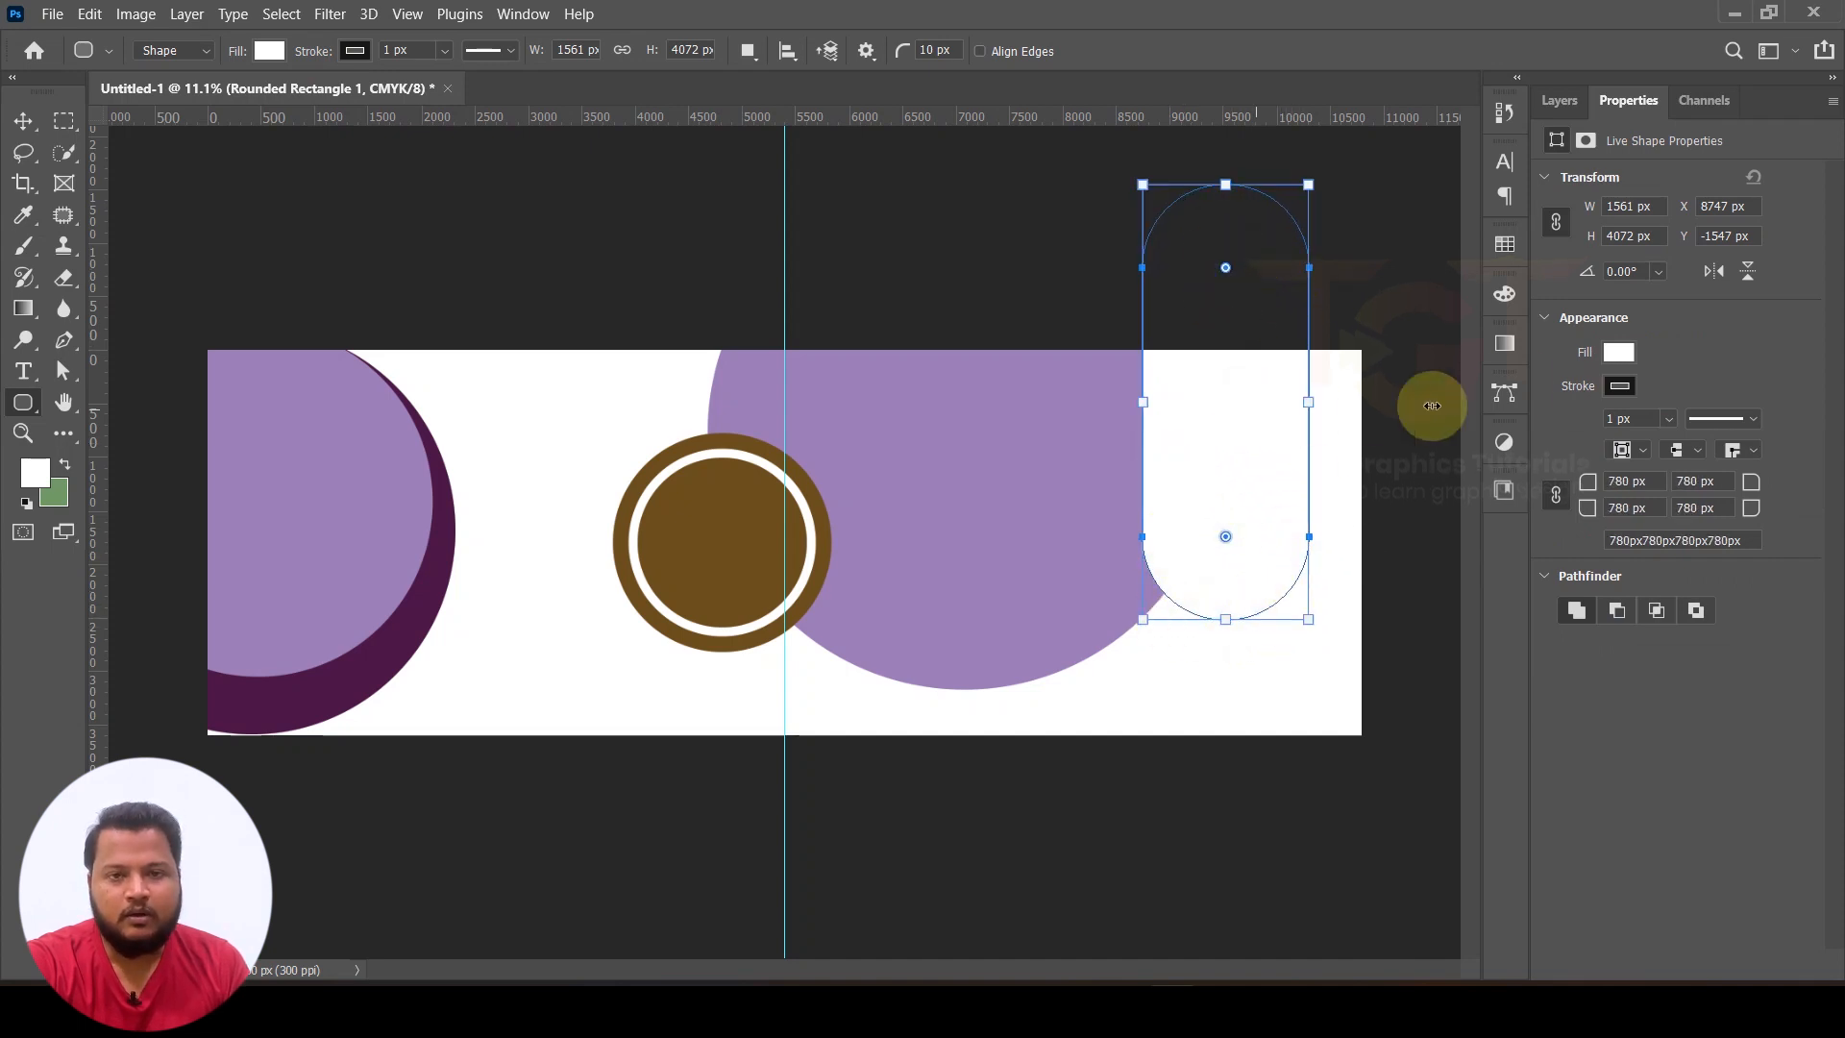
Fill the rounded rectangle with the recently used light yellow-green colour
left_click(1618, 352)
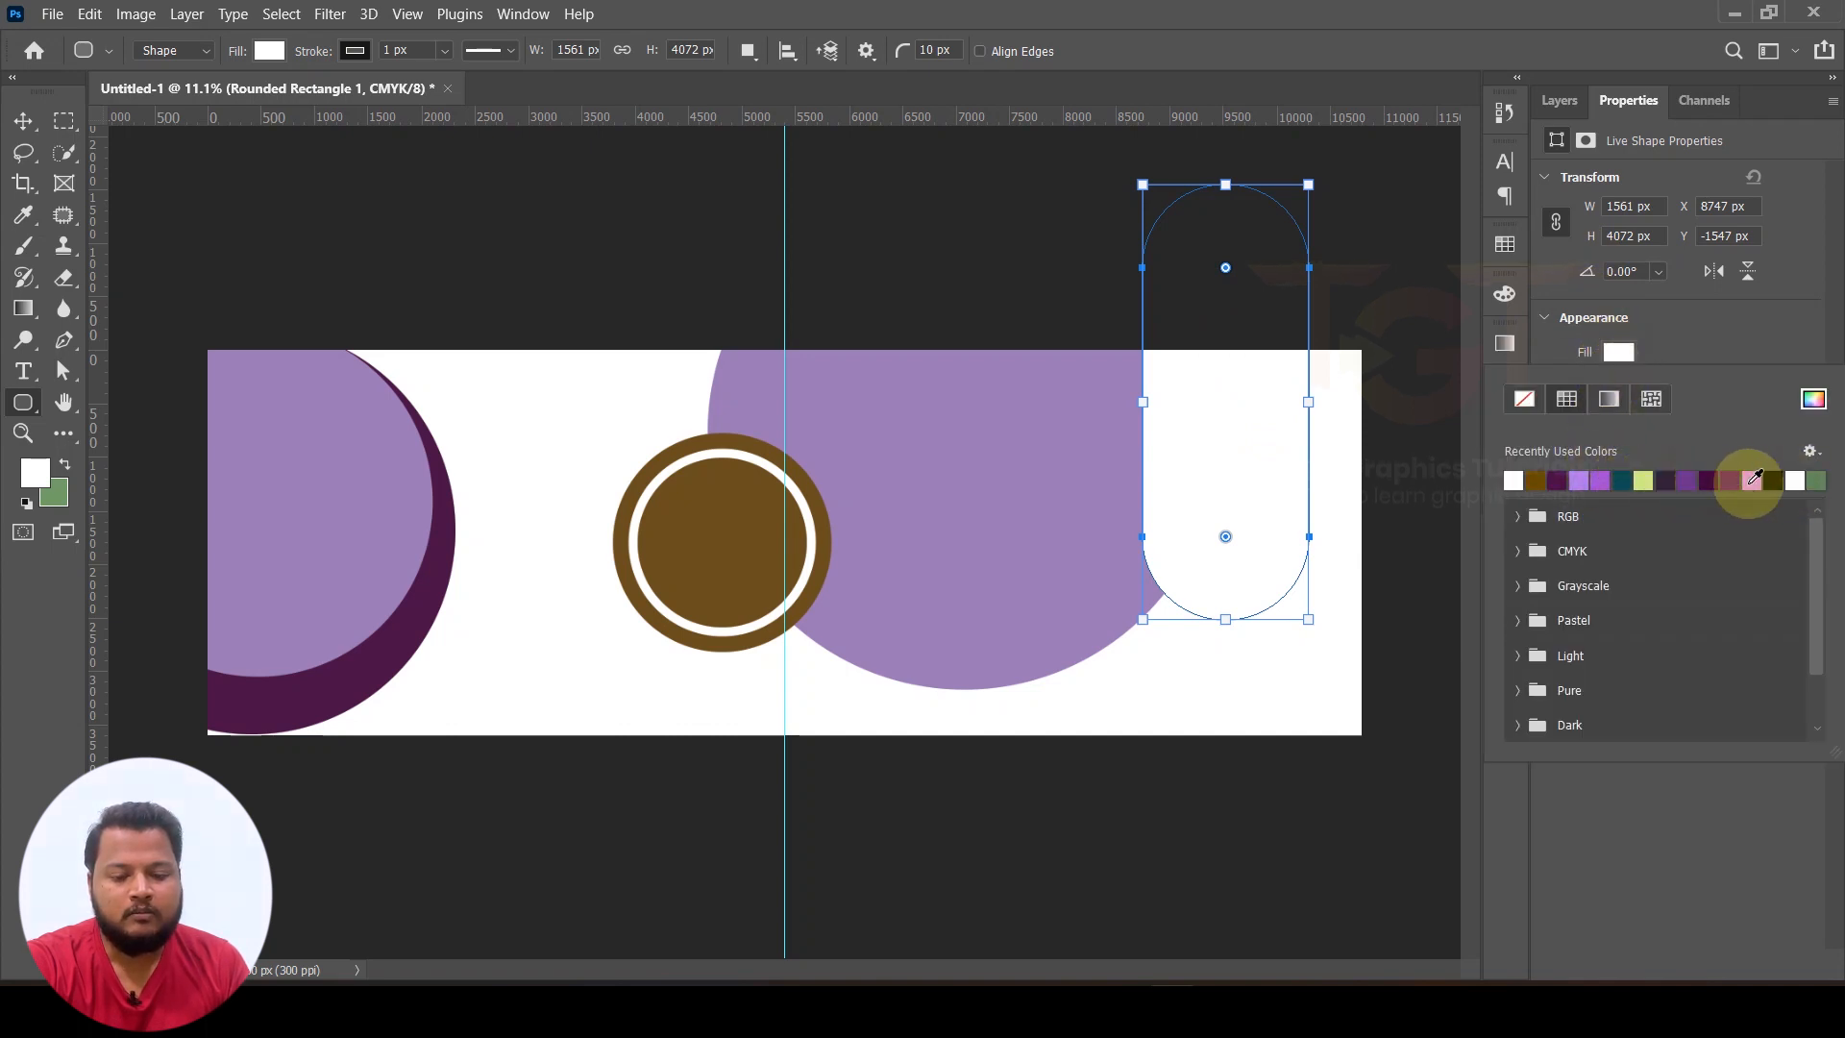
left_click(1651, 479)
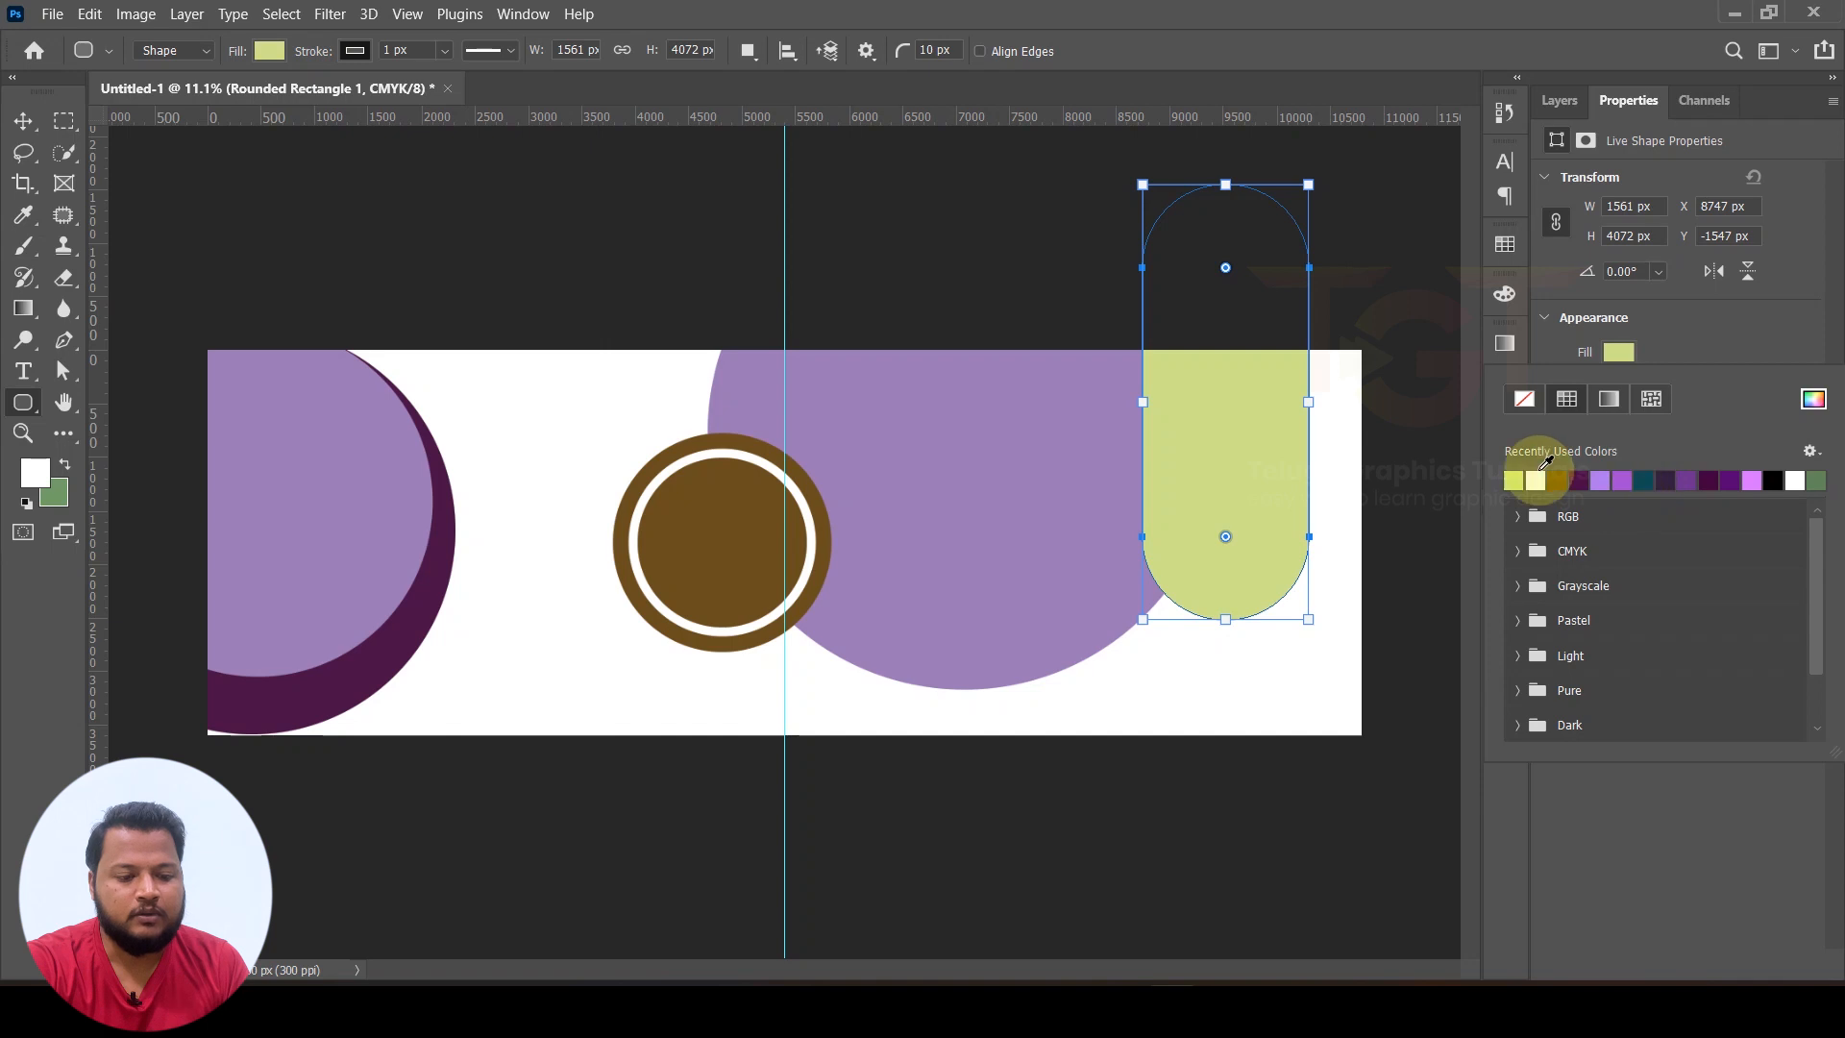
key("v")
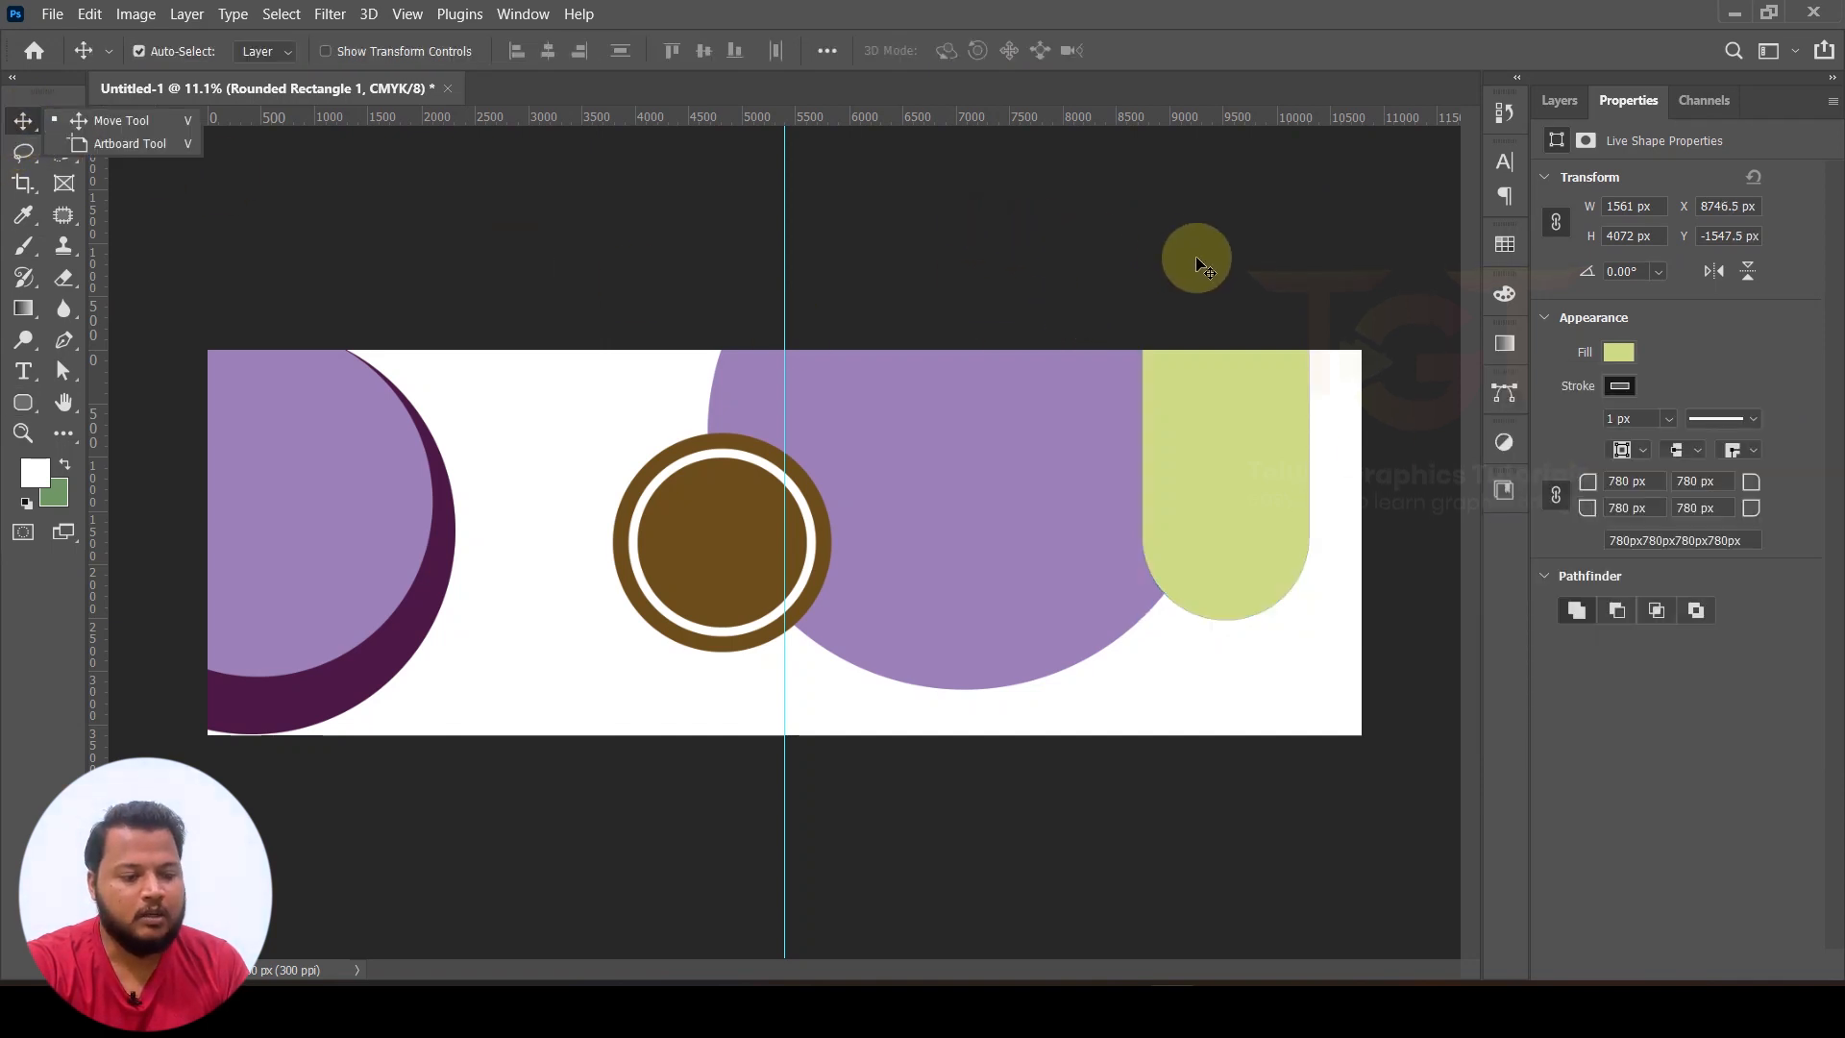
Widen the green rounded rectangle to about 1840 px and reposition it vertically, hanging from the canvas's upper edge
left_click_drag(1243, 395, 1238, 440)
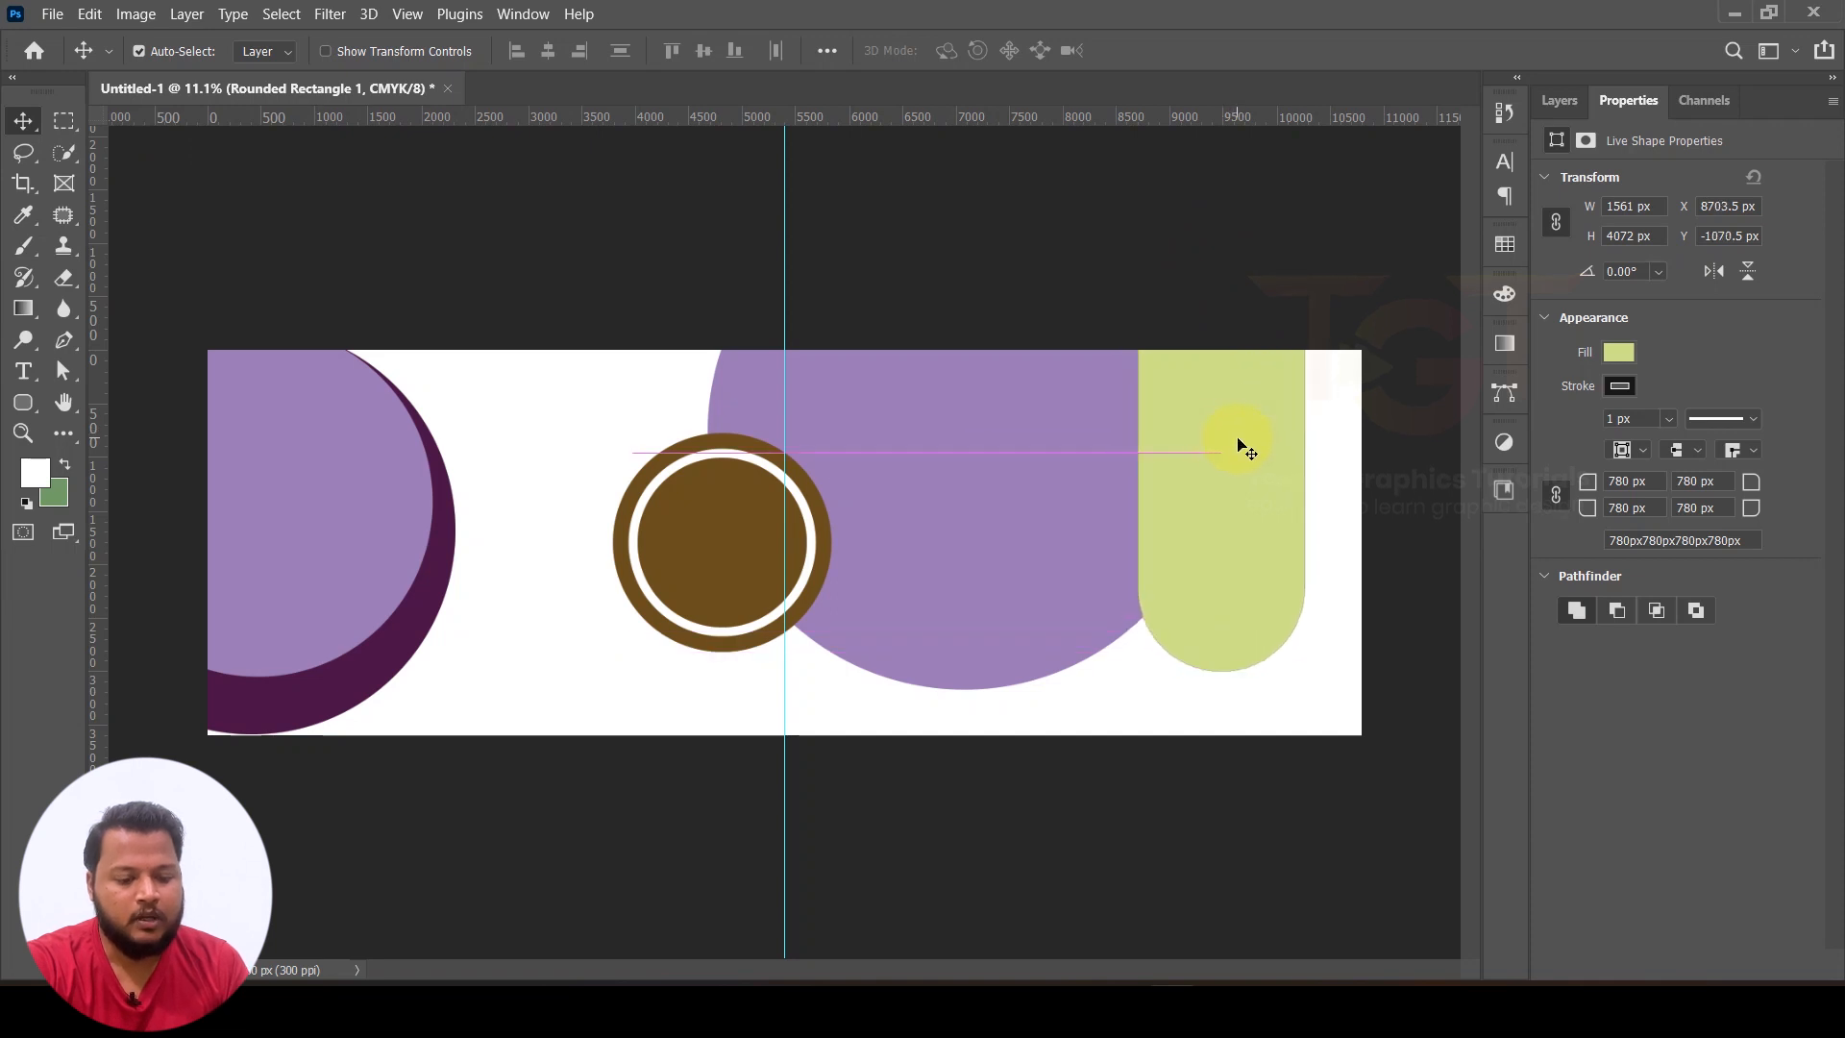
key("ctrl+t")
left_click_drag(1138, 451, 1110, 453)
left_click_drag(1219, 498, 1223, 441)
key("Return")
left_click(1227, 280)
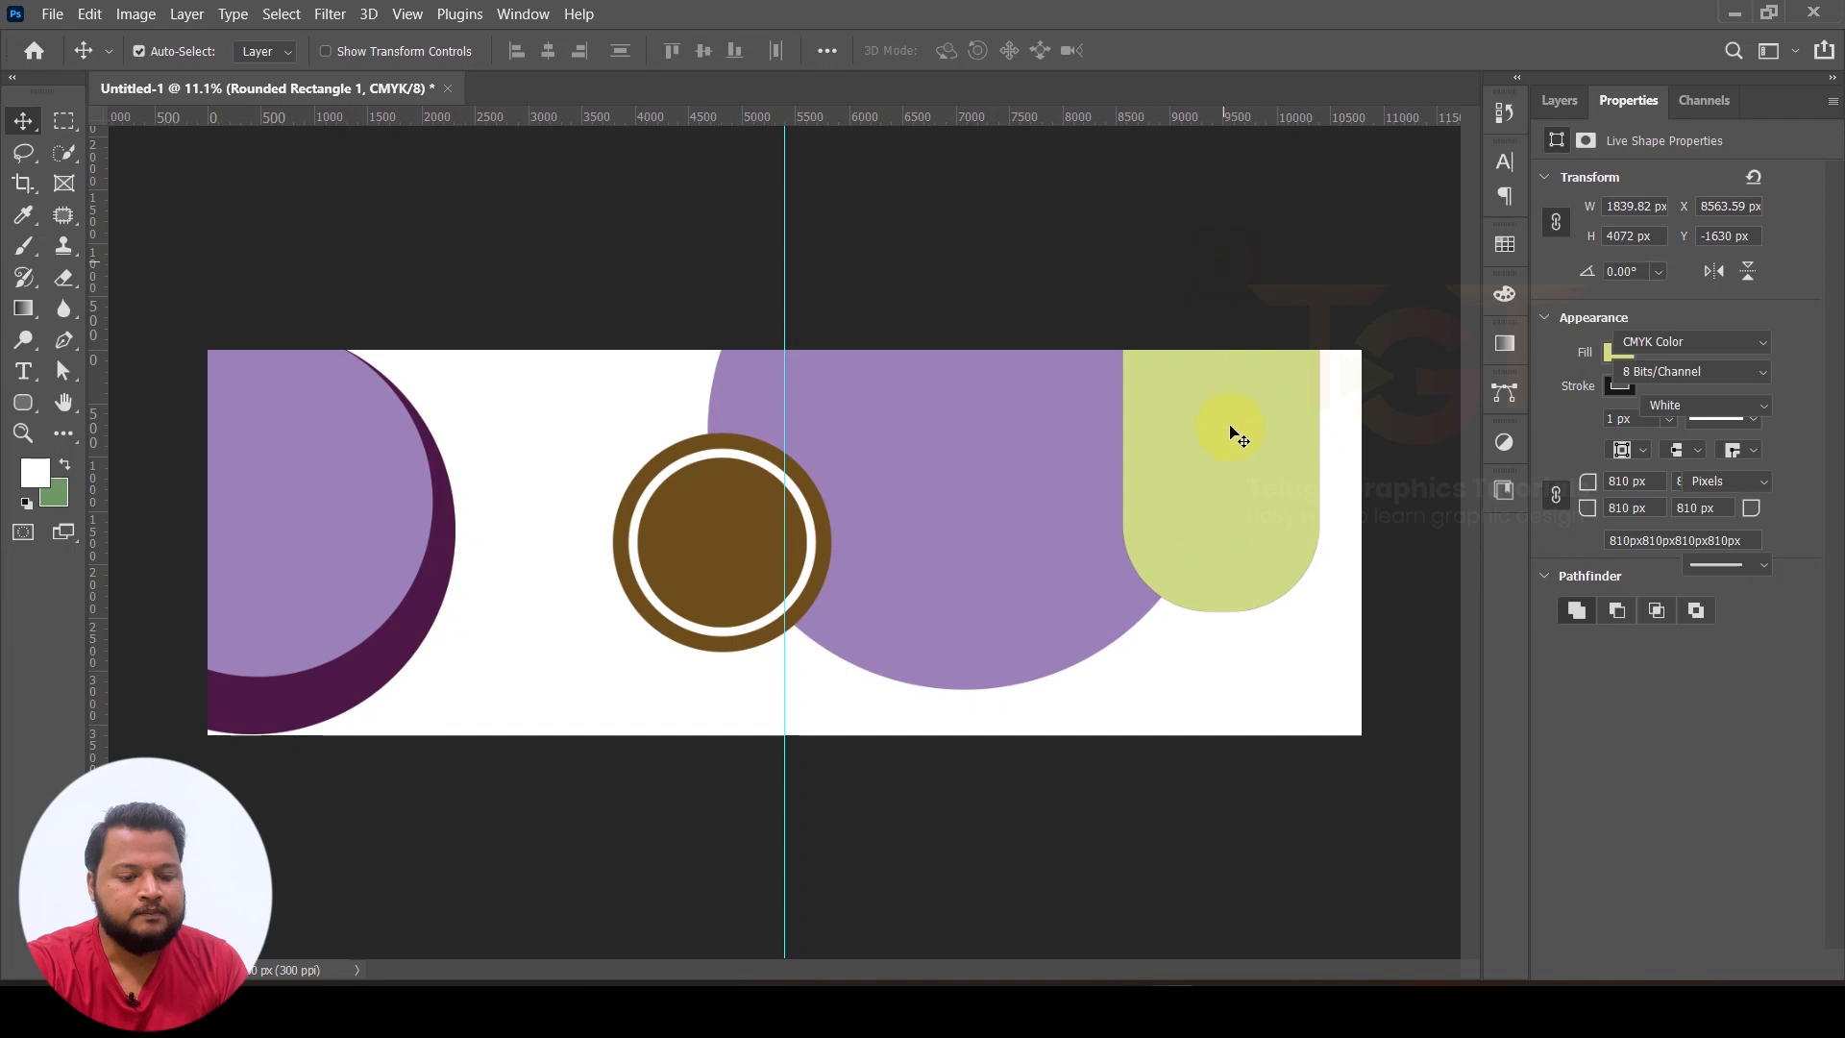
Duplicate the white-stroked brown circle onto the green shape's rounded end and bring the copy to the front of the layer stack
left_click(816, 544)
left_click(705, 530)
left_click_drag(705, 530, 1213, 497)
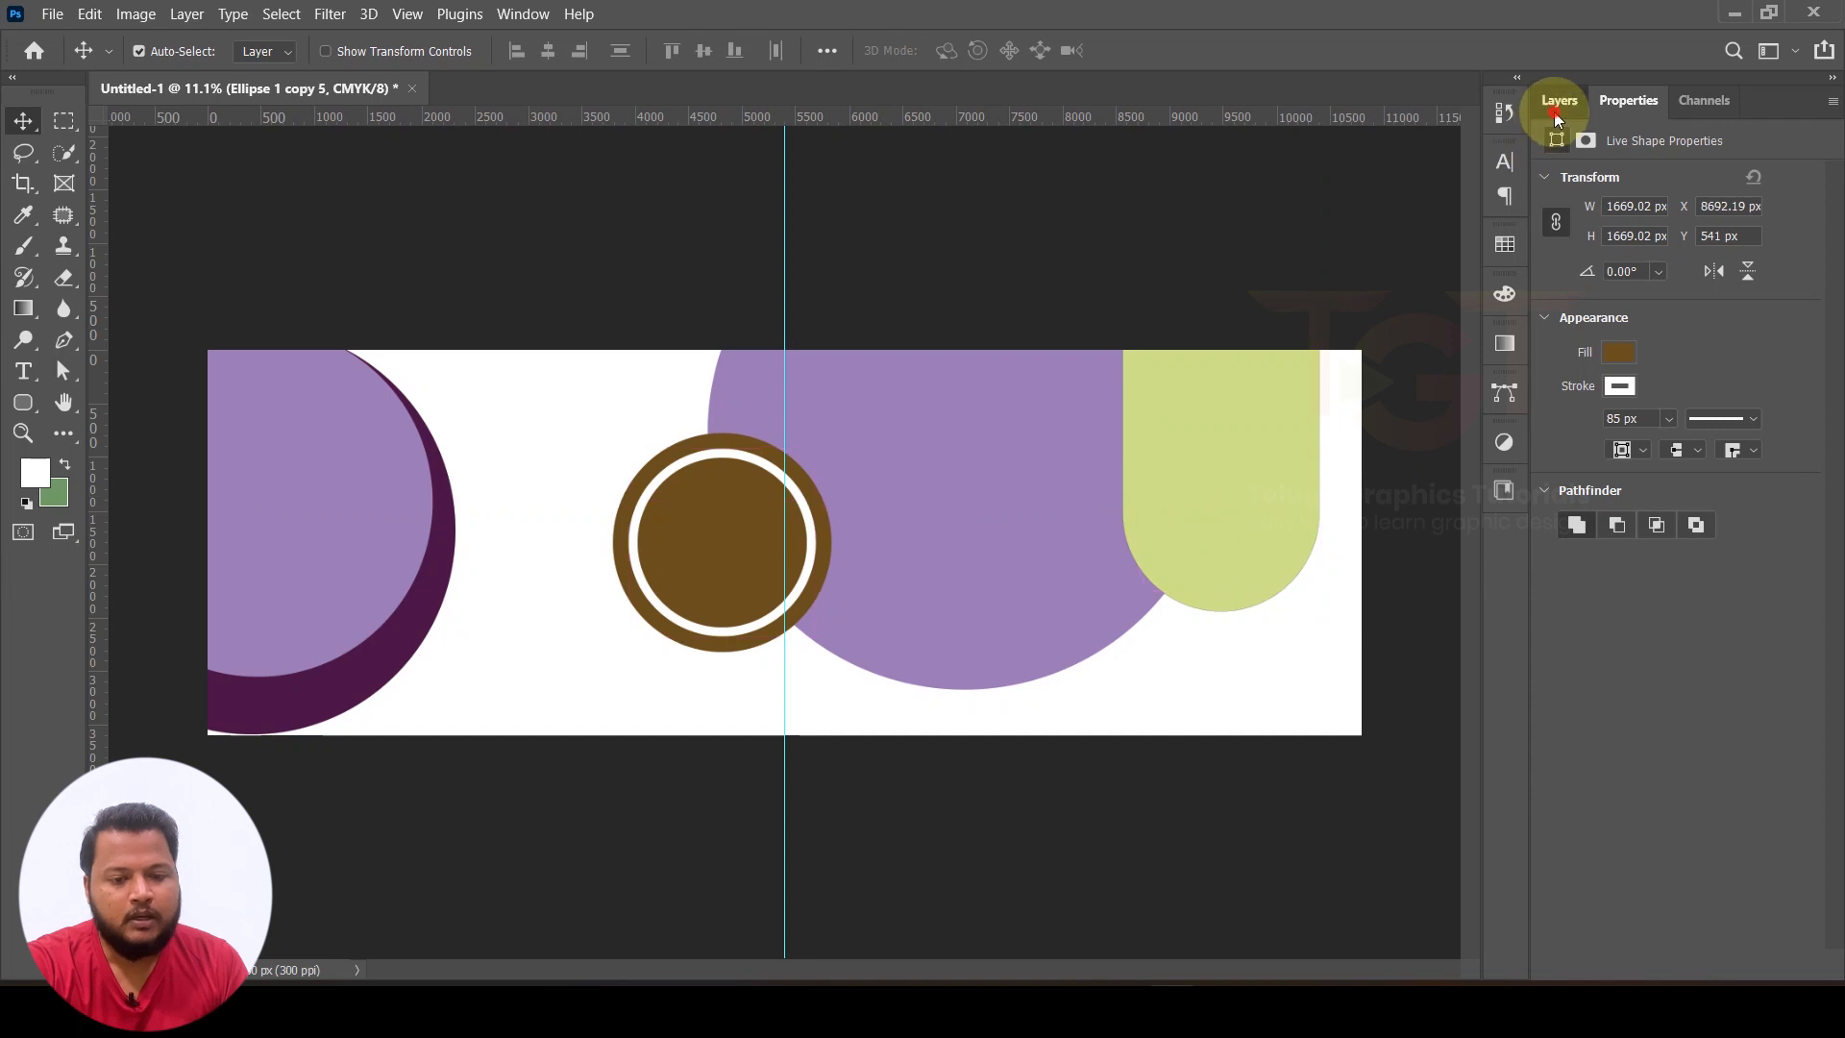
left_click(1556, 113)
left_click_drag(1721, 268, 1695, 232)
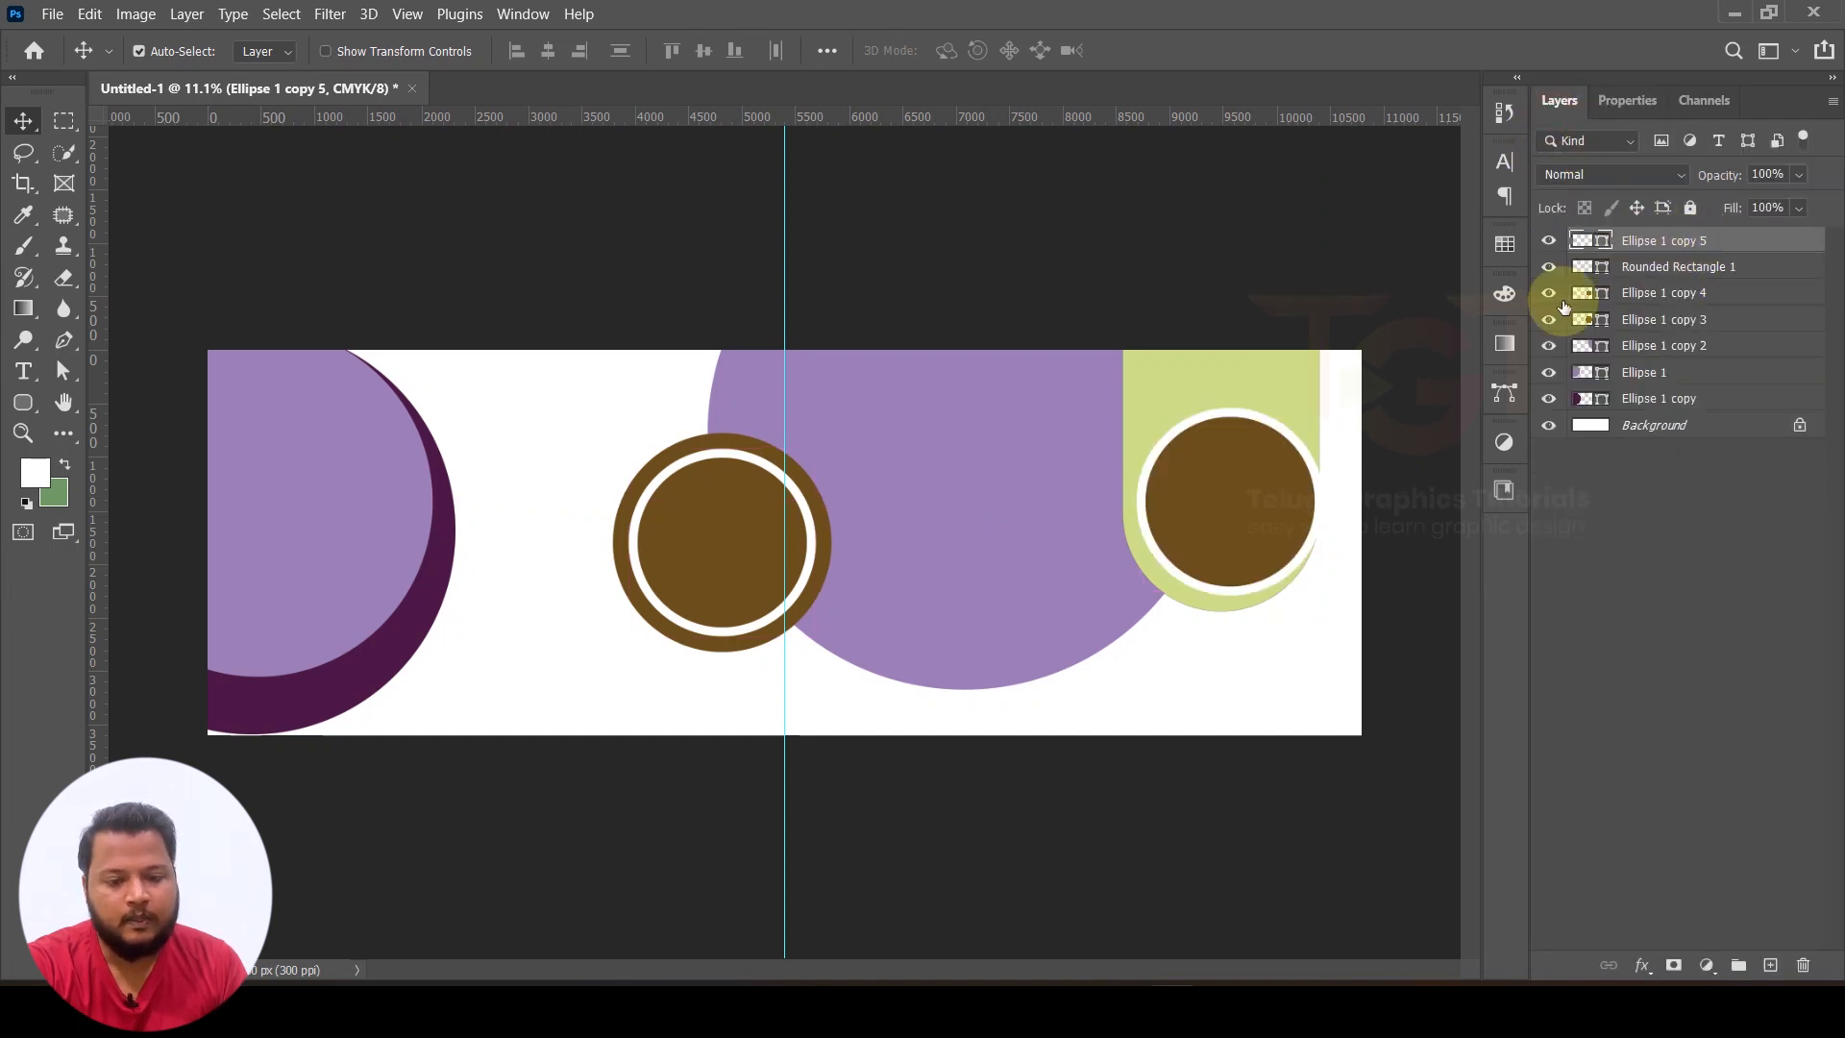
mouse_move(1241, 484)
left_mouse_down()
mouse_move(1243, 504)
mouse_move(1237, 487)
left_mouse_up()
Shrink the copied brown circle to about 94.87% and keep it centred across the green shape's width
key("ctrl+t")
mouse_move(1312, 430)
left_mouse_down()
mouse_move(1357, 380)
mouse_move(1255, 464)
mouse_move(1318, 429)
left_mouse_up()
left_click_drag(1266, 497, 1268, 523)
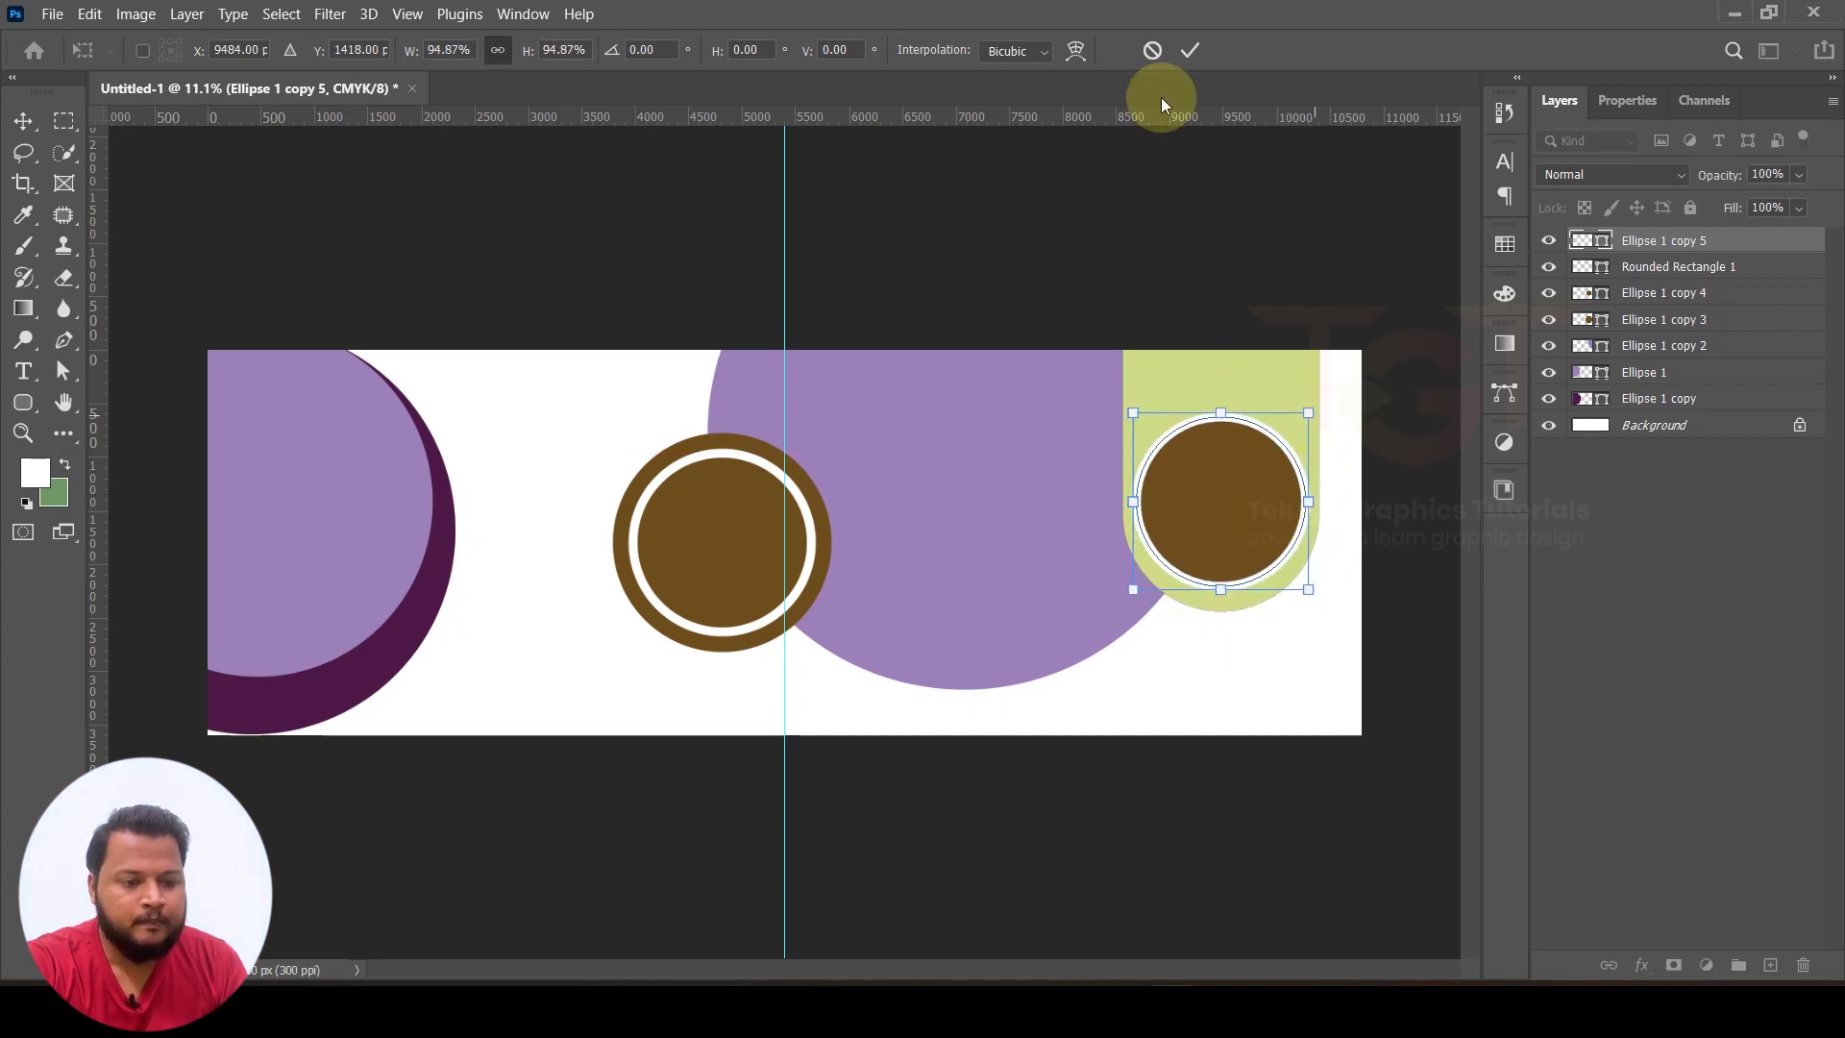
left_click(1189, 50)
Nudge the copied brown circle down into the green shape's rounded end and shrink it slightly to leave an even green border
scroll(1255, 494, "up", 5)
key("shift+Down")
key("shift+Down")
key("shift+Down")
key("shift+Down")
key("shift+Down")
key("shift+Down")
key("shift+Down")
key("shift+Down")
key("shift+Down")
key("shift+Down")
key("shift+Down")
key("shift+Down")
key("ctrl+t")
left_click_drag(1431, 372, 1423, 381)
left_click(1190, 50)
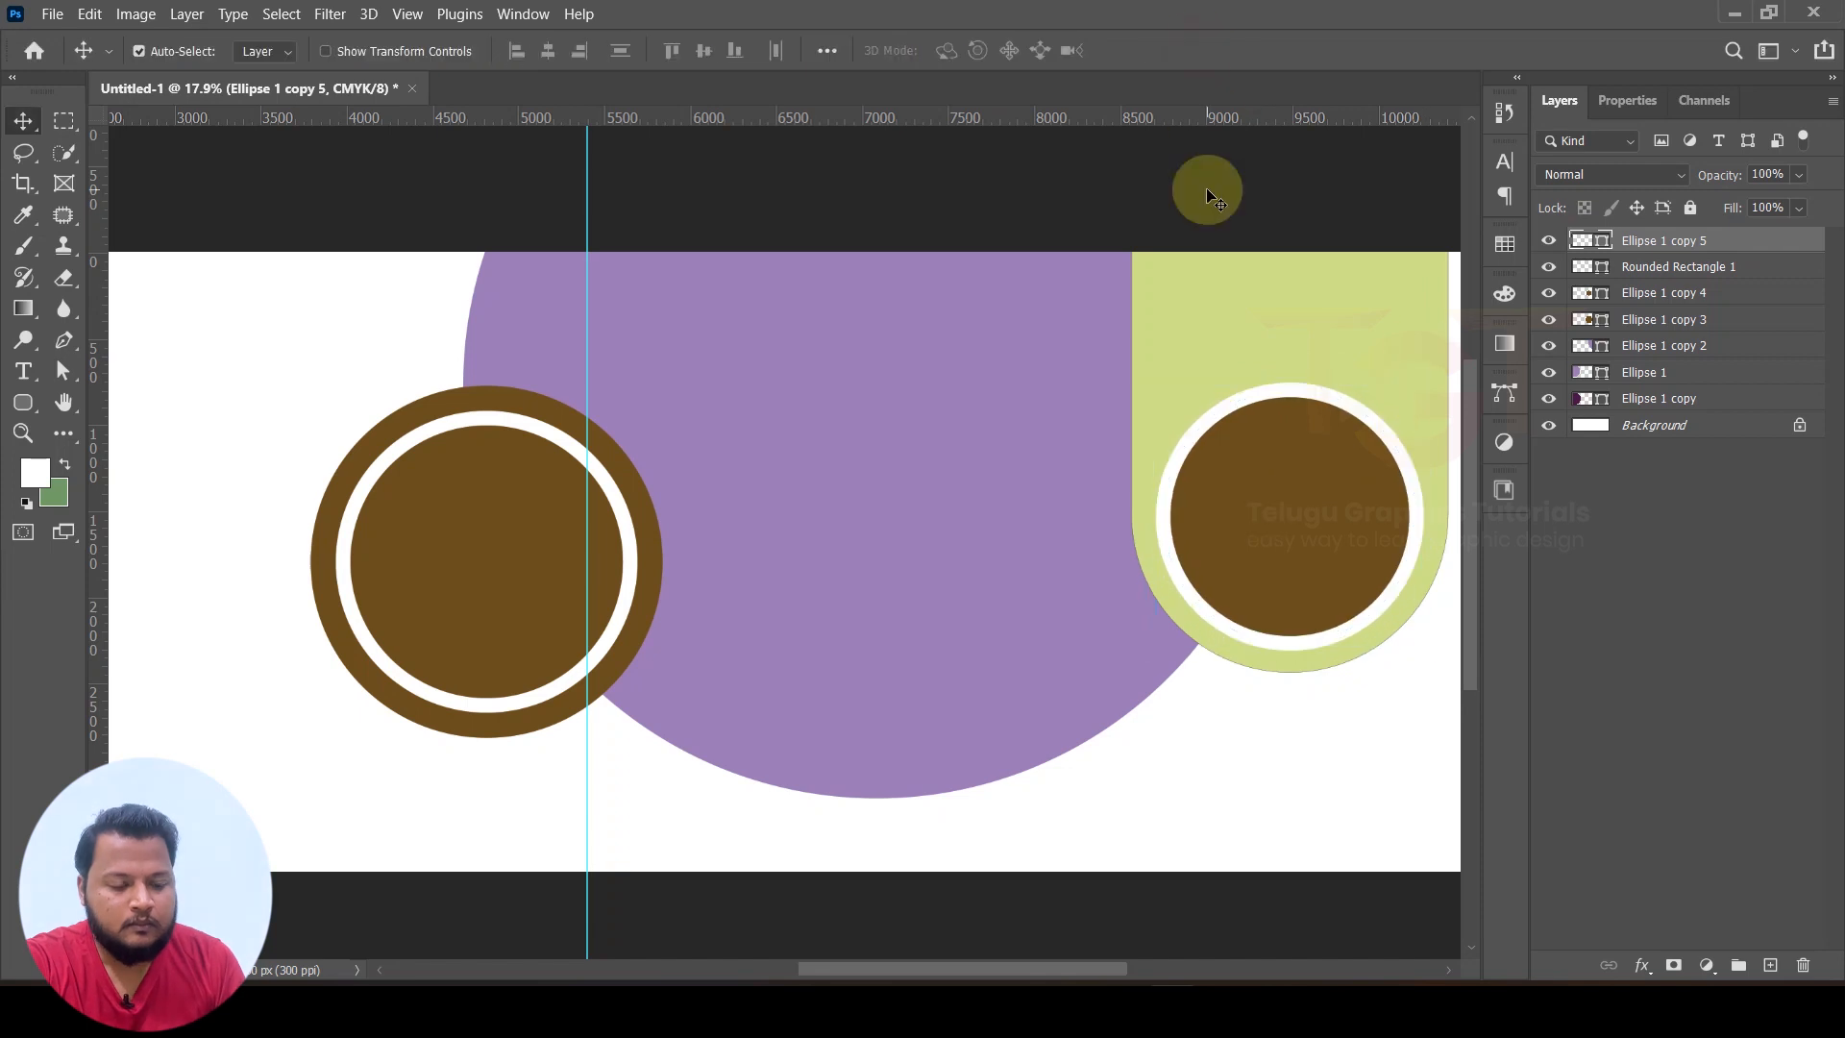
Select the copied brown circle together with the green rounded shape and move both straight down about 366 px
scroll(1207, 187, "down", 3)
left_click(1285, 279, "shift")
left_click_drag(1284, 279, 1284, 325)
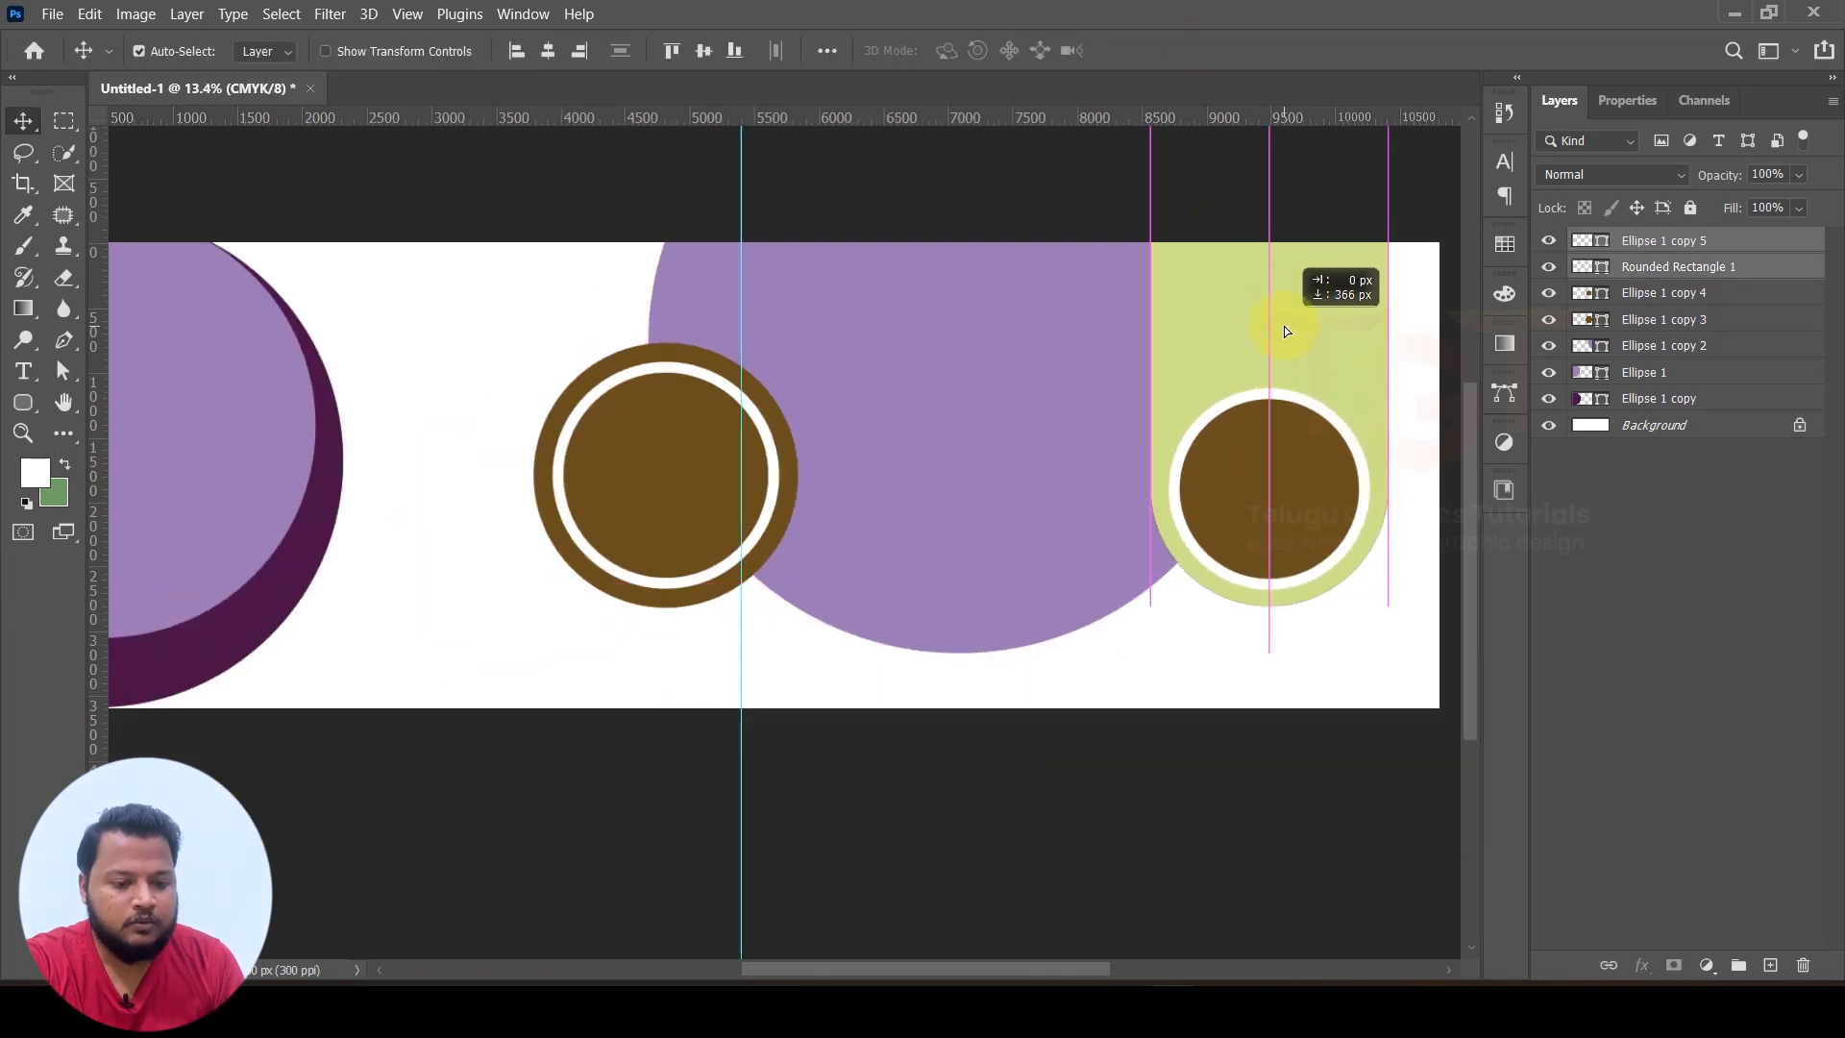
left_click(1076, 209)
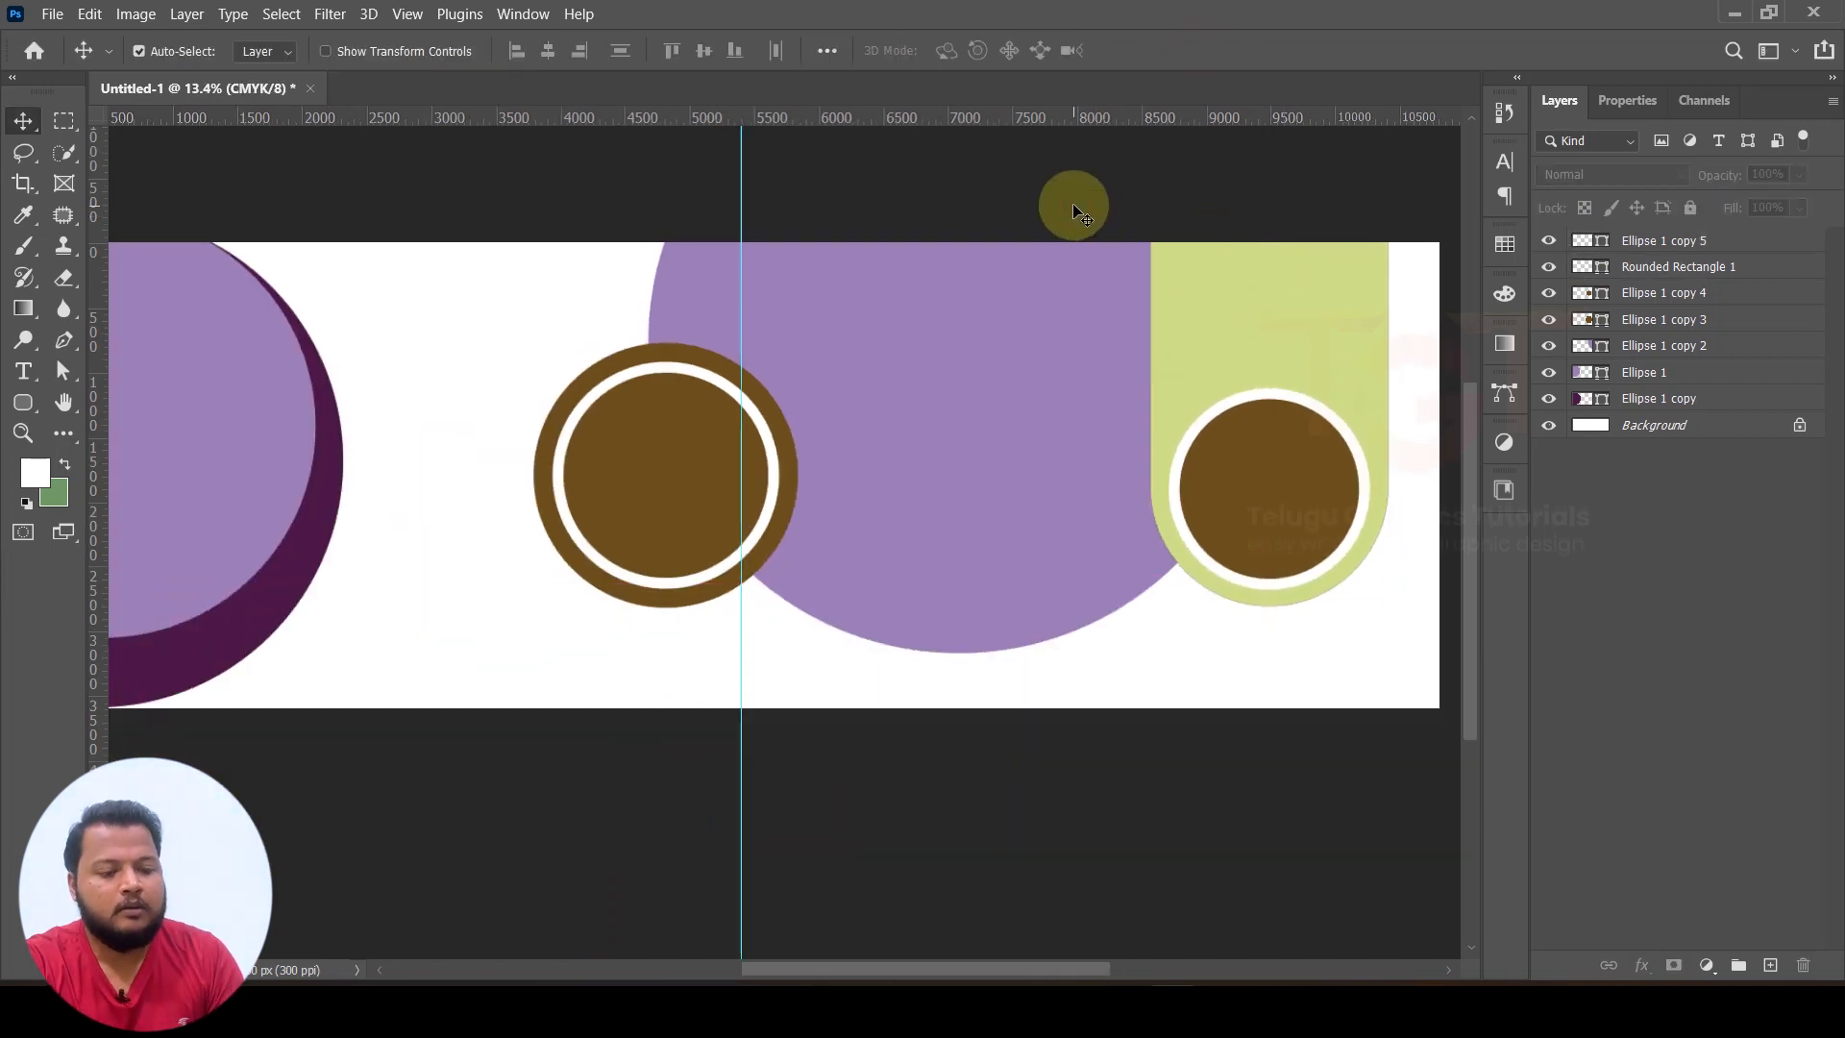
scroll(1073, 211, "down", 2)
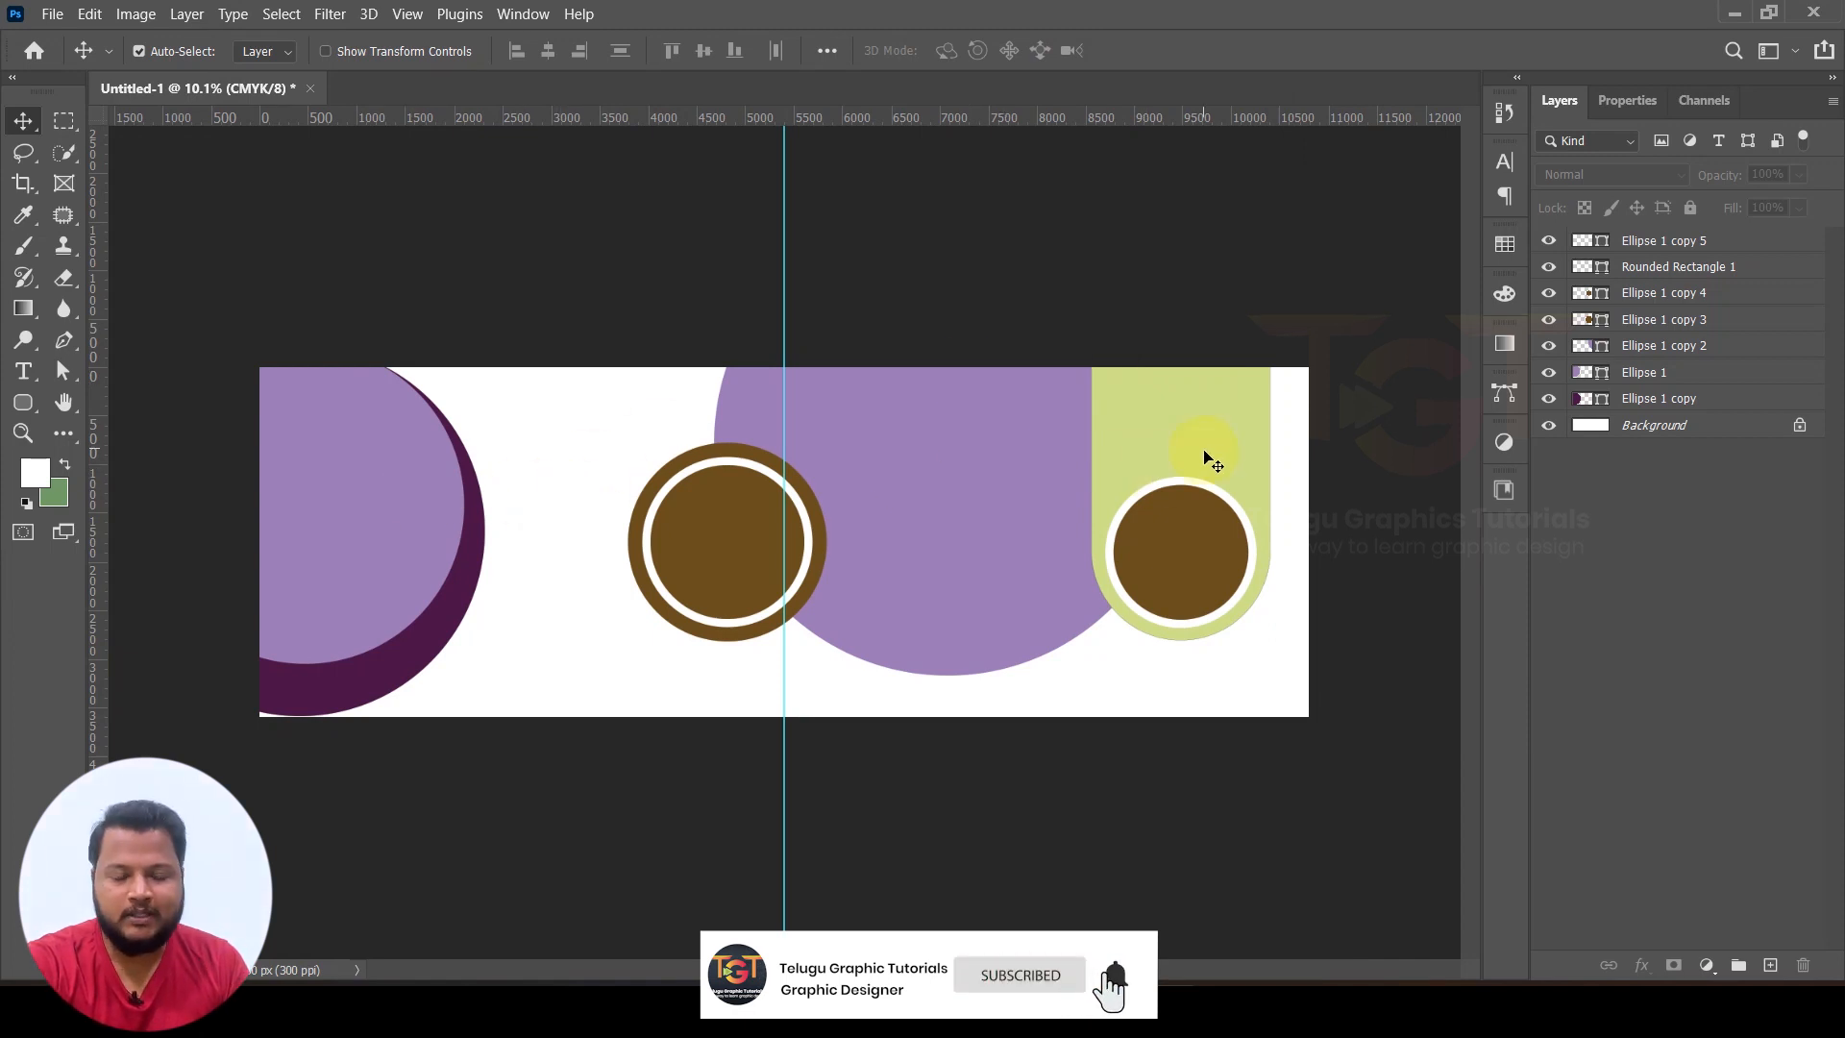
Rename the layer of the large central purple circle to 1
left_click_drag(1000, 449, 939, 462)
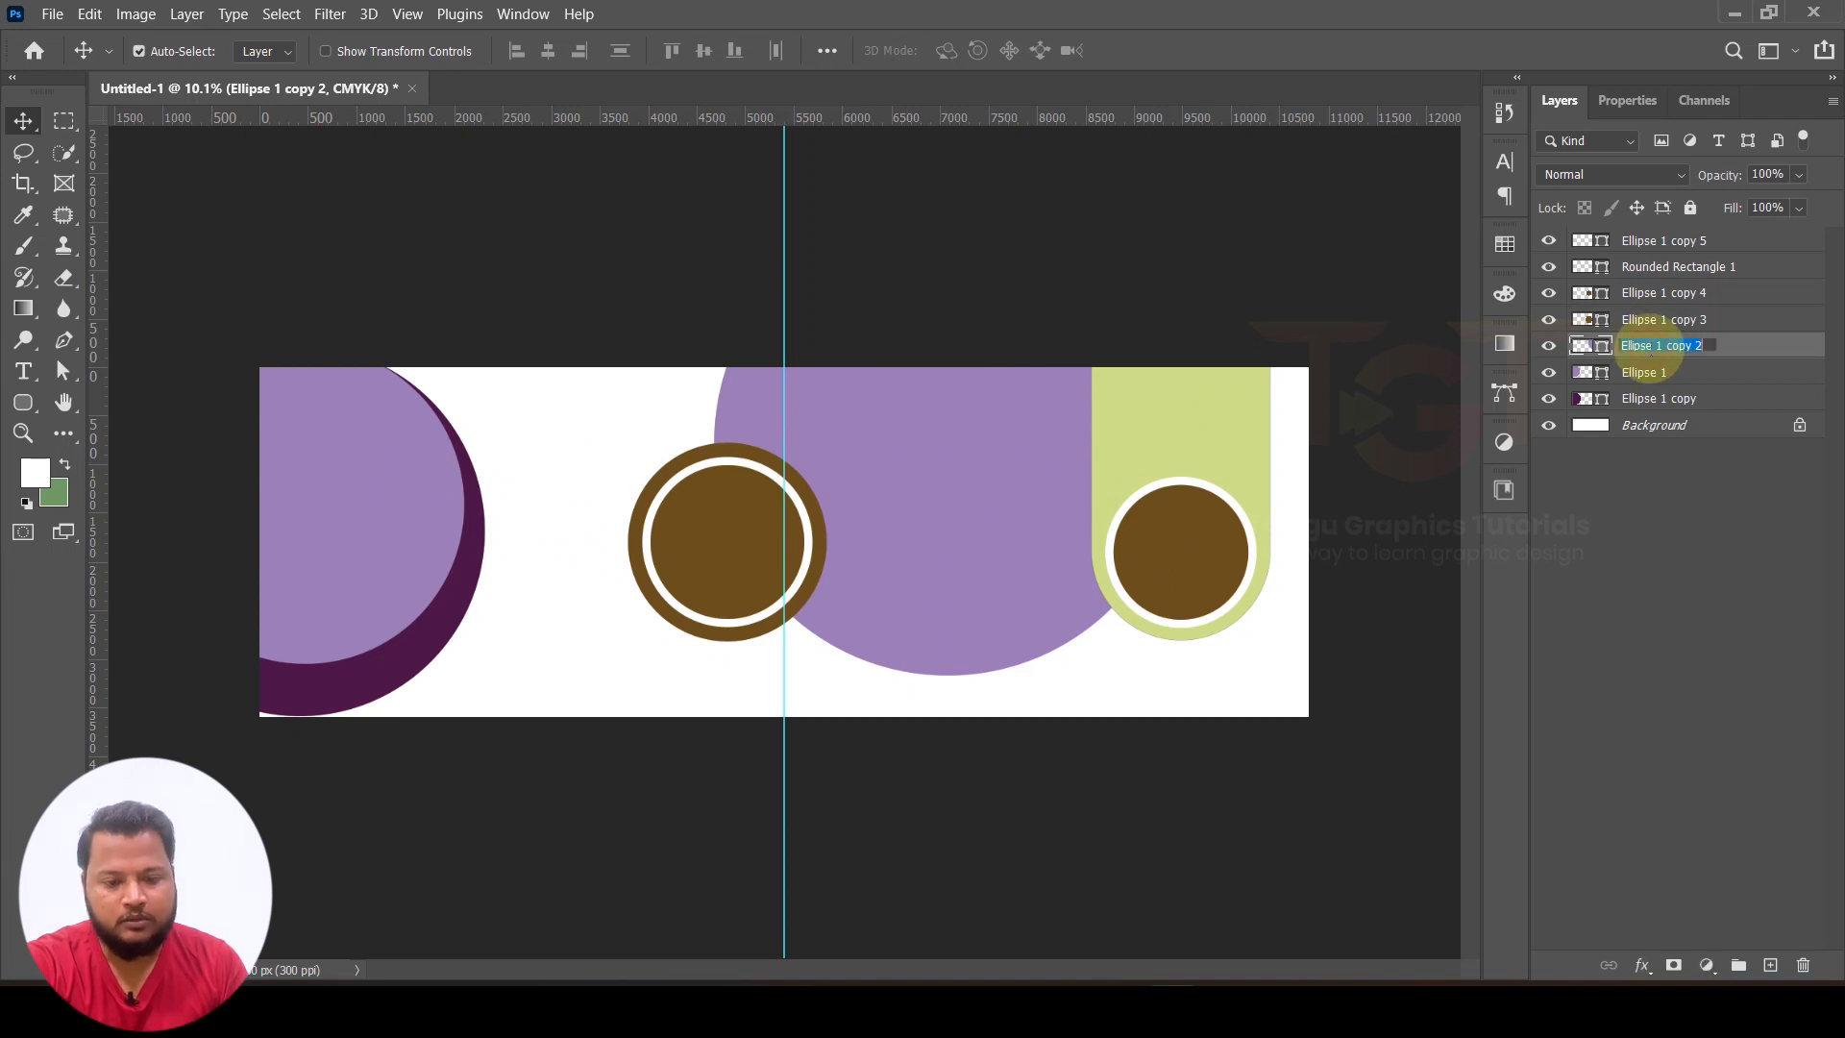
type("1")
left_click(1676, 546)
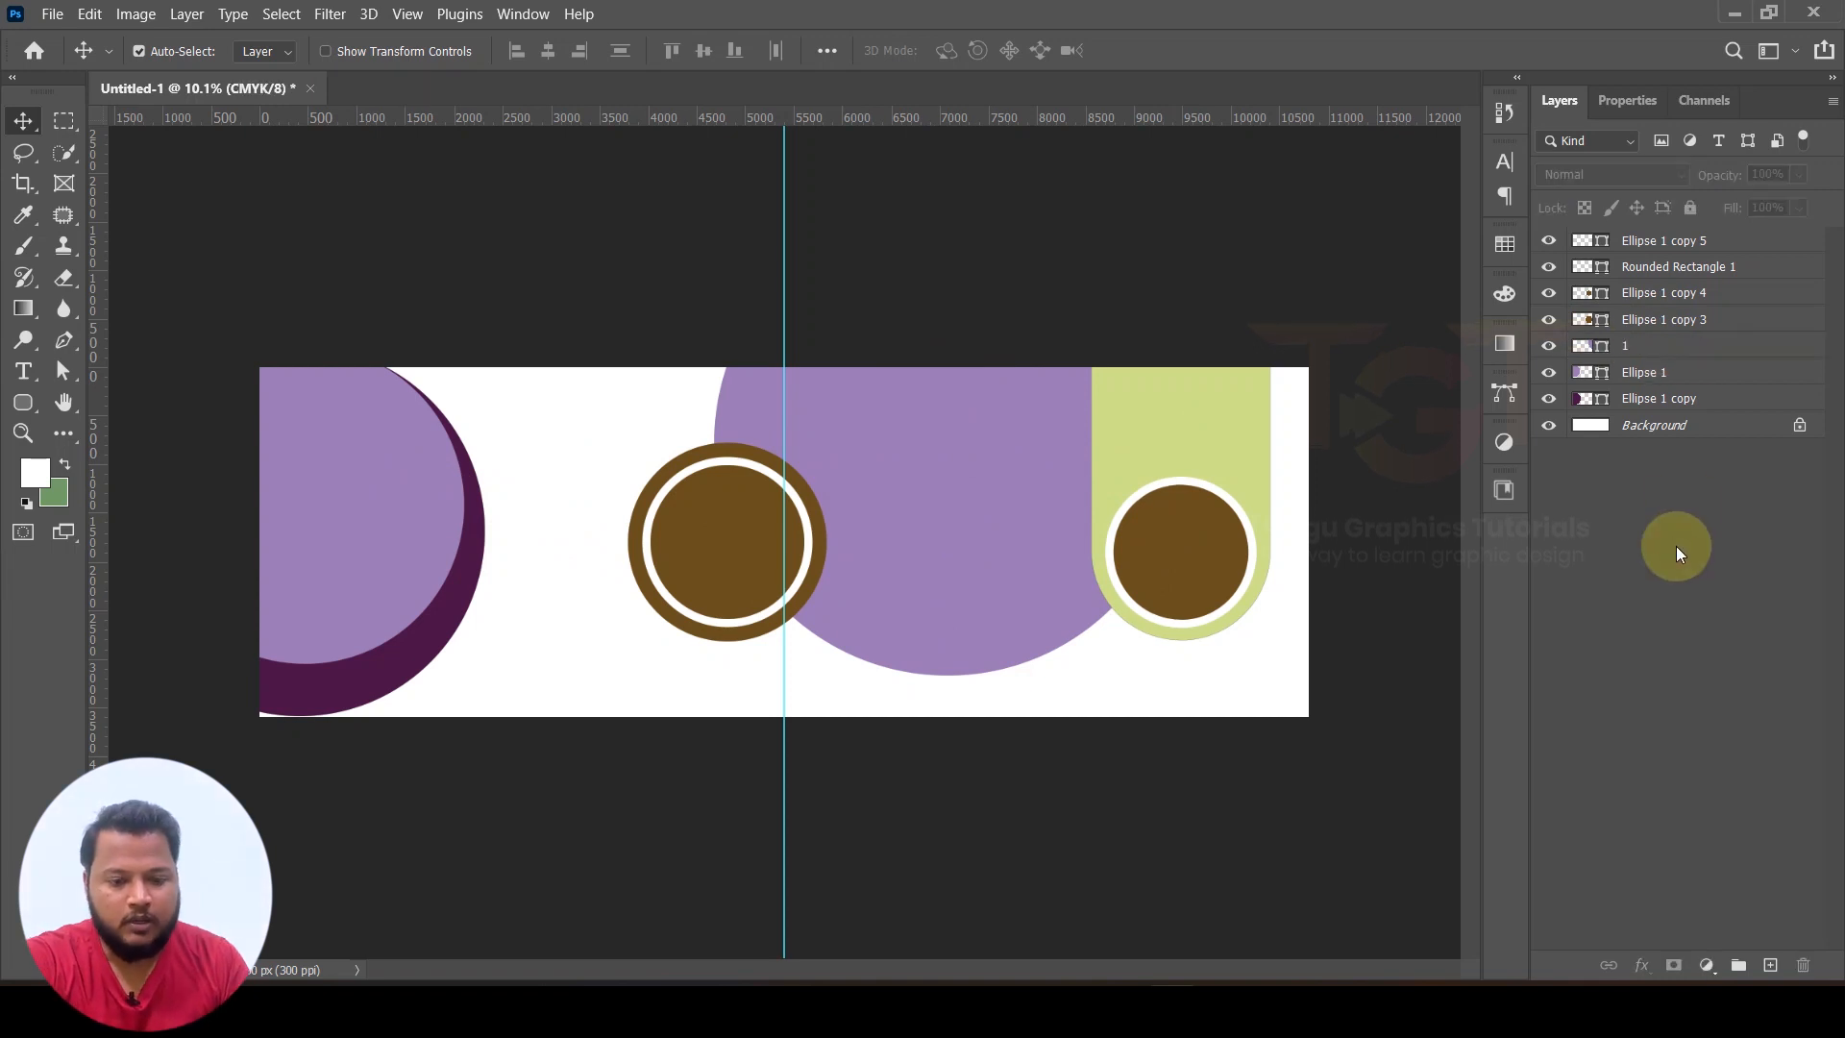
Place the landscape photo of the couple from the wedding couple 1 folder directly above layer 1, over the large central circle
left_click(1002, 468)
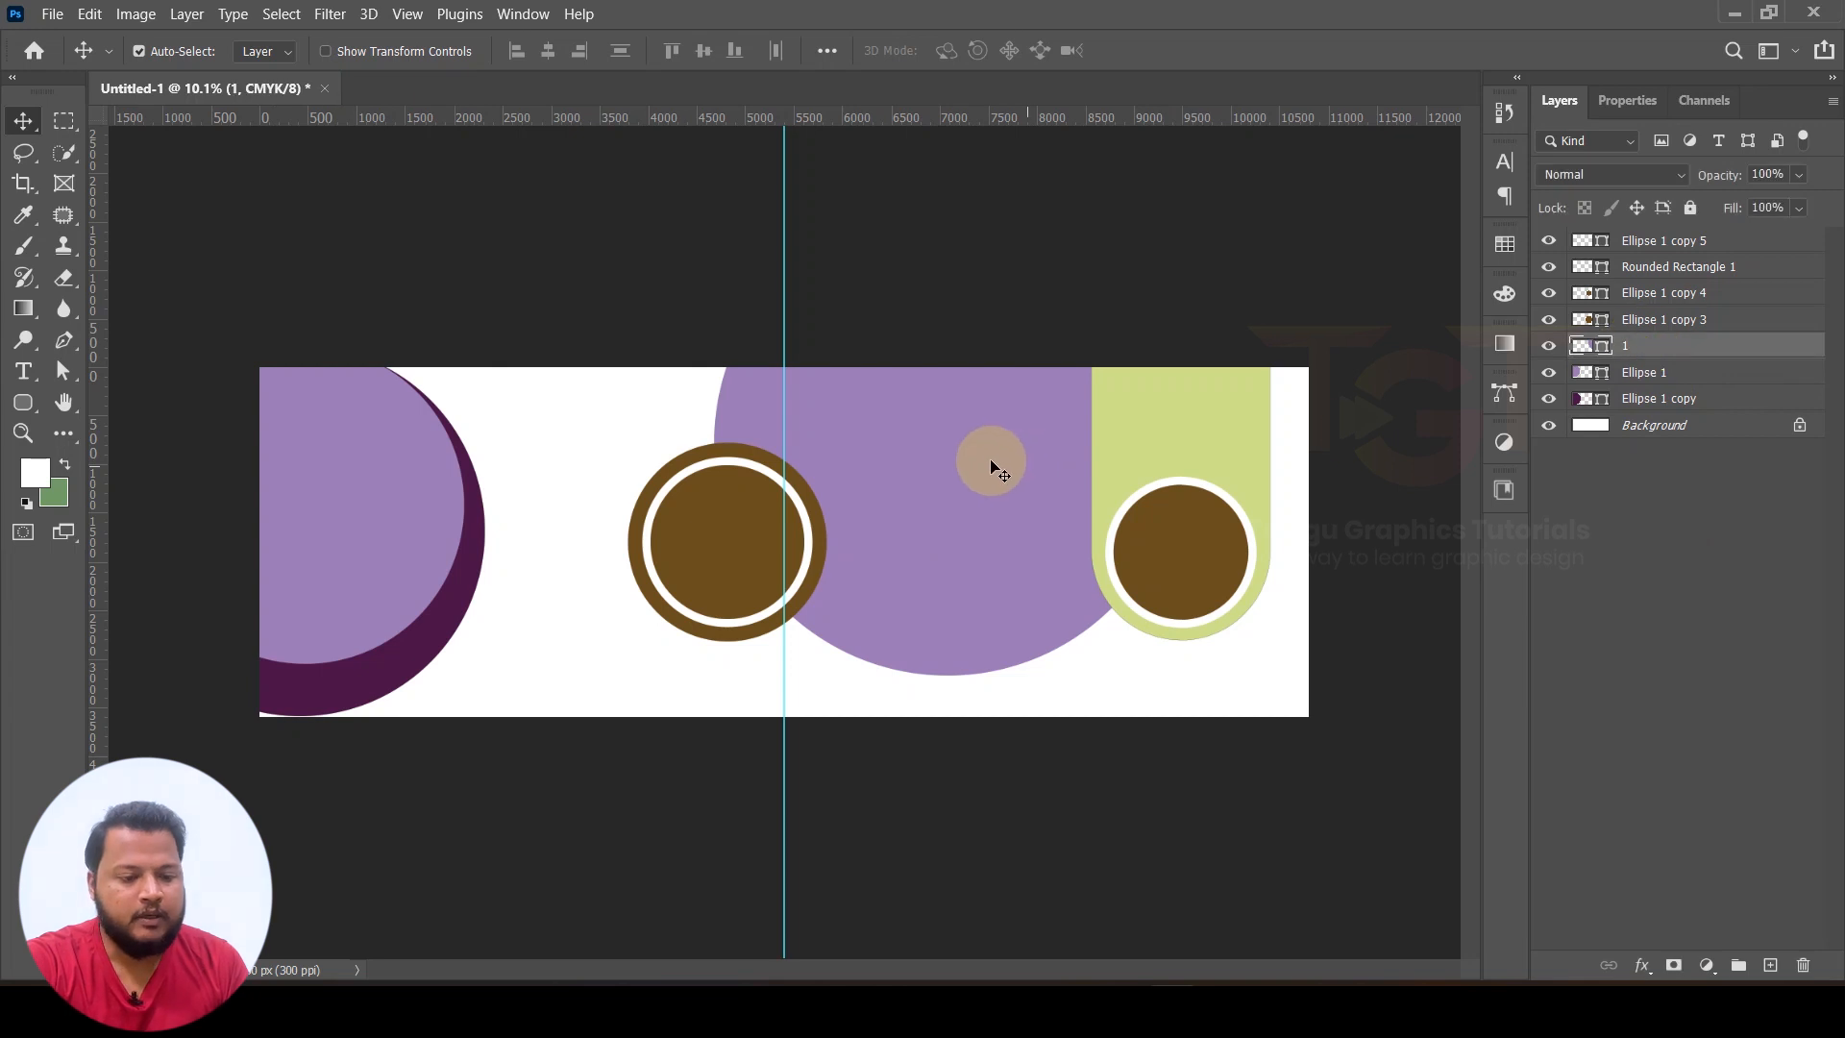
key("alt+Tab")
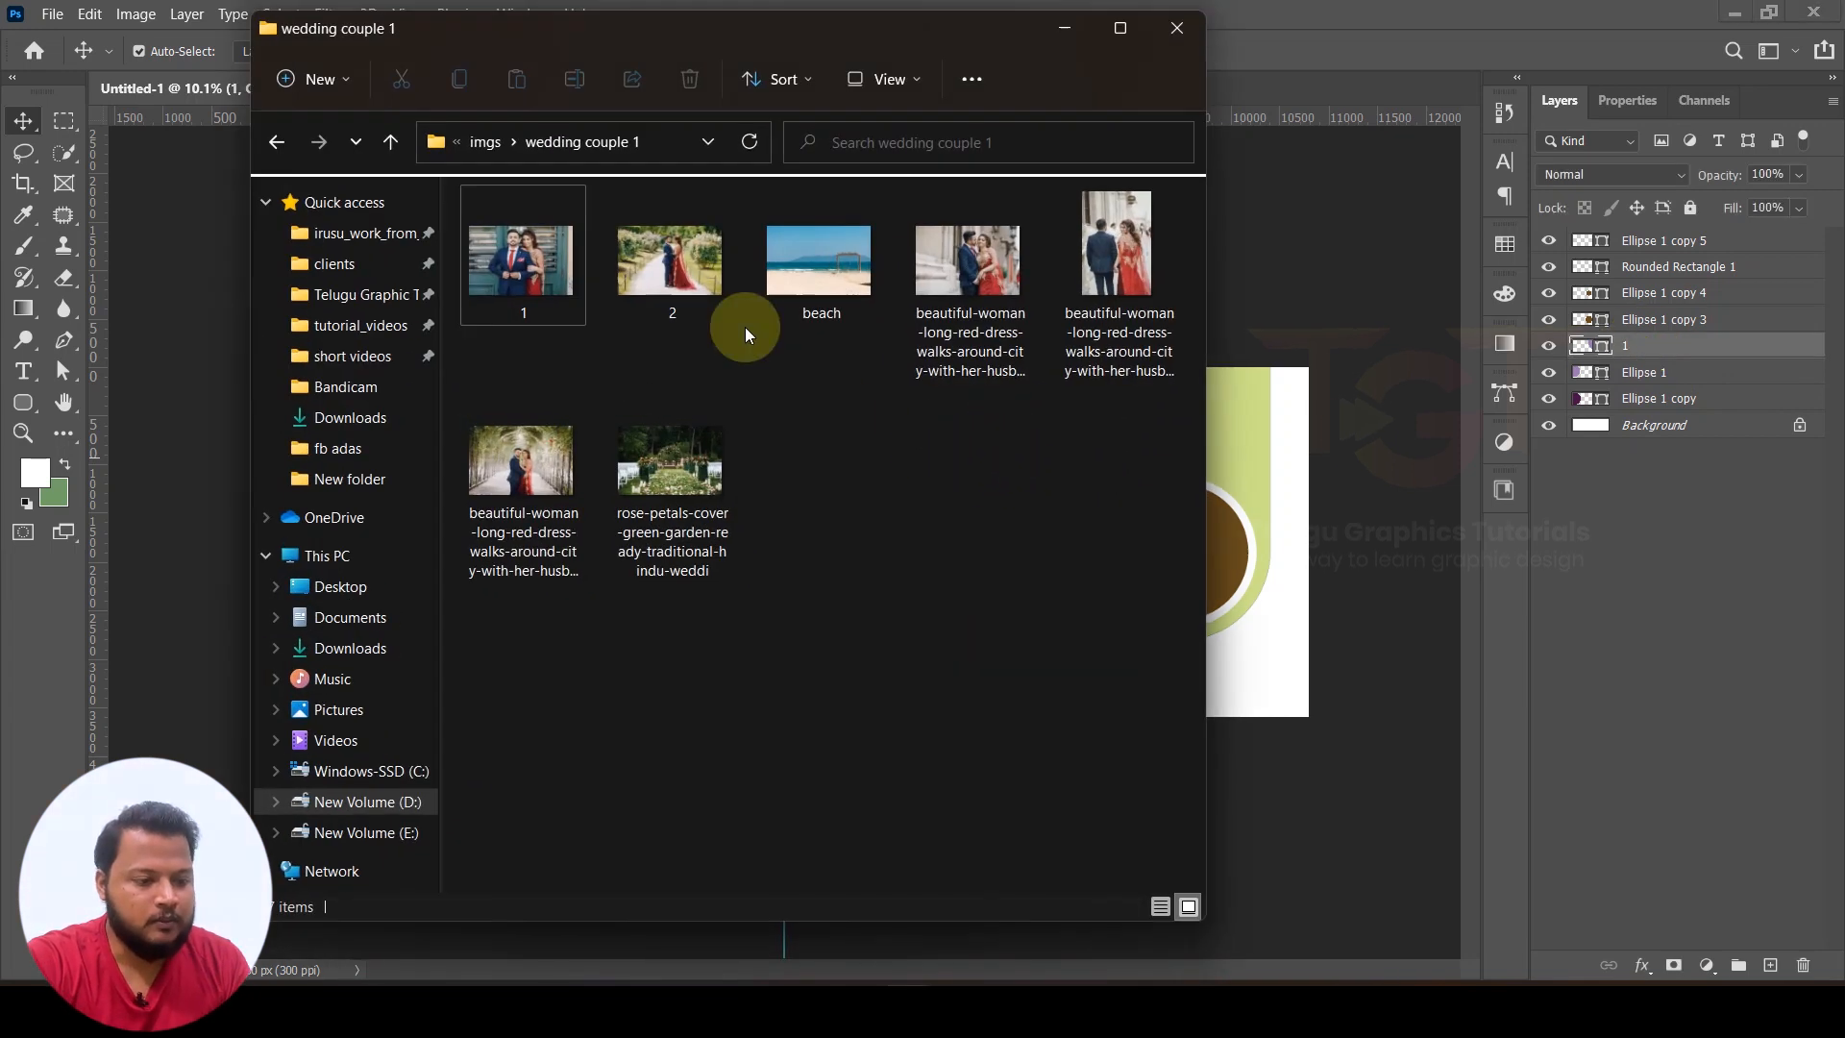
left_click_drag(959, 271, 1240, 484)
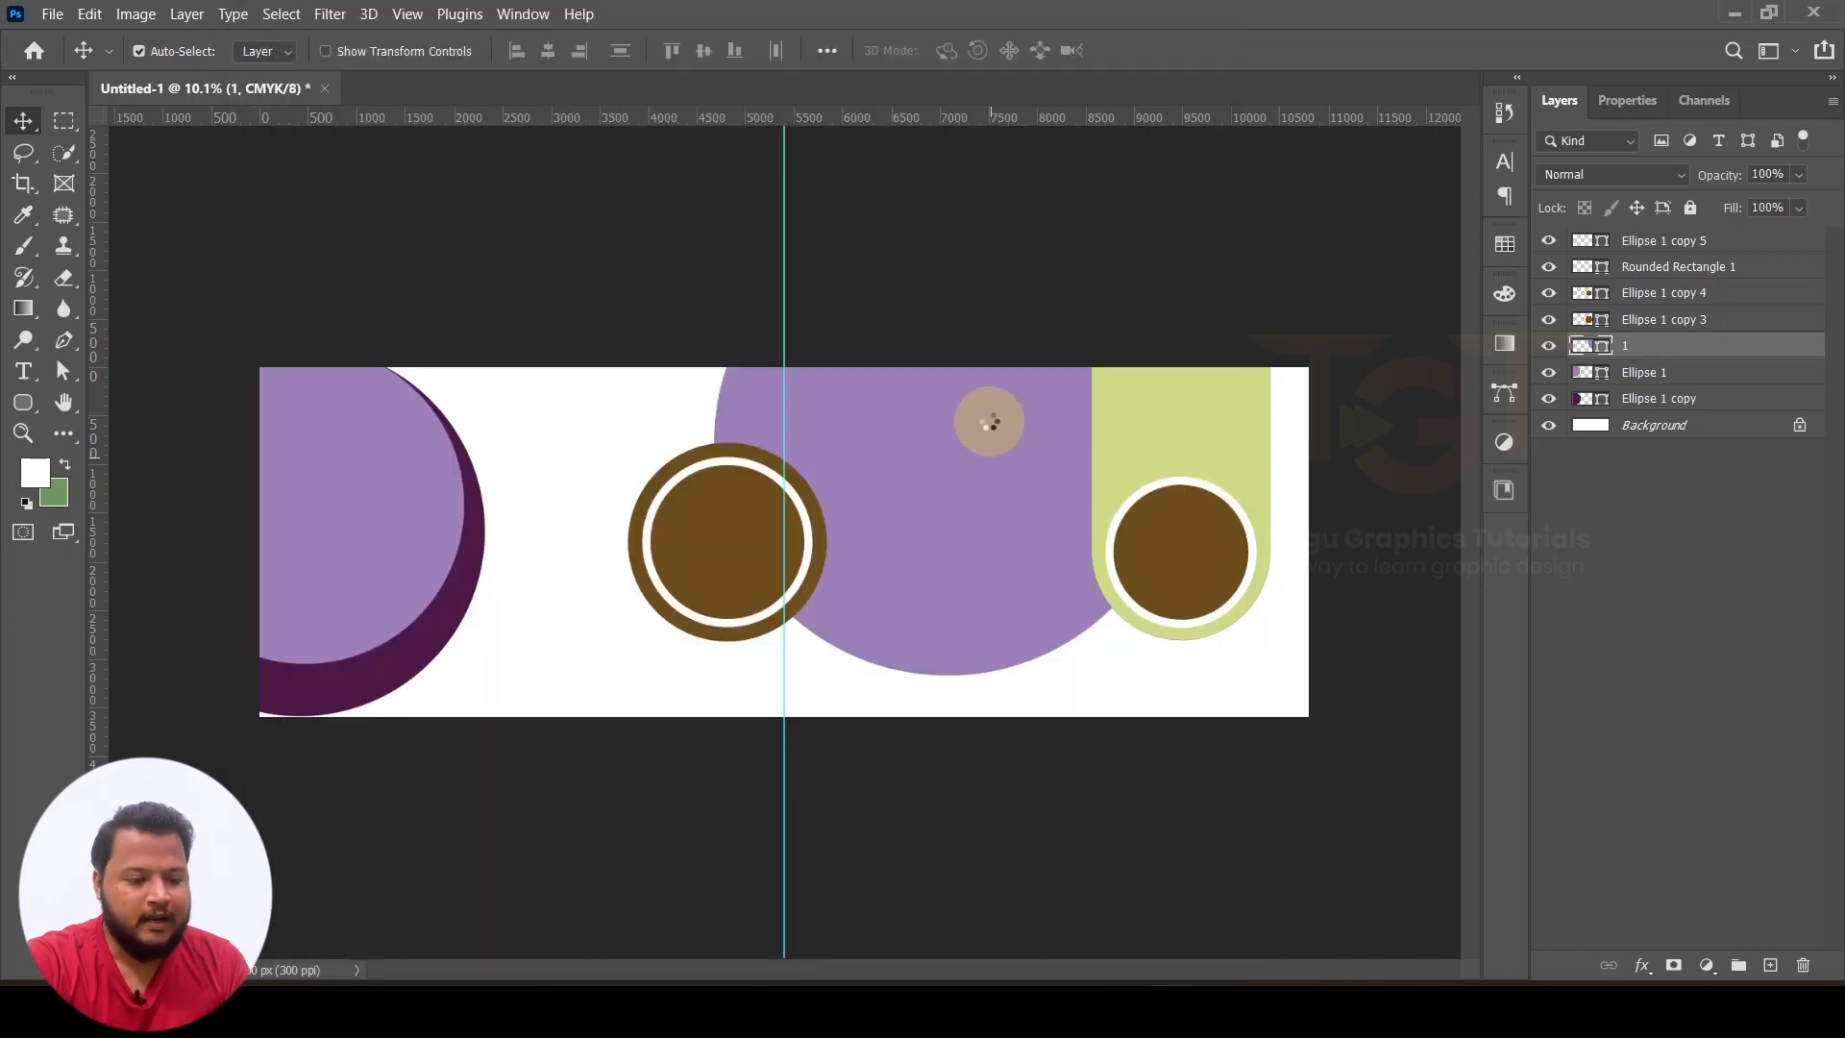
left_click_drag(1027, 487, 1160, 458)
left_click(1151, 53)
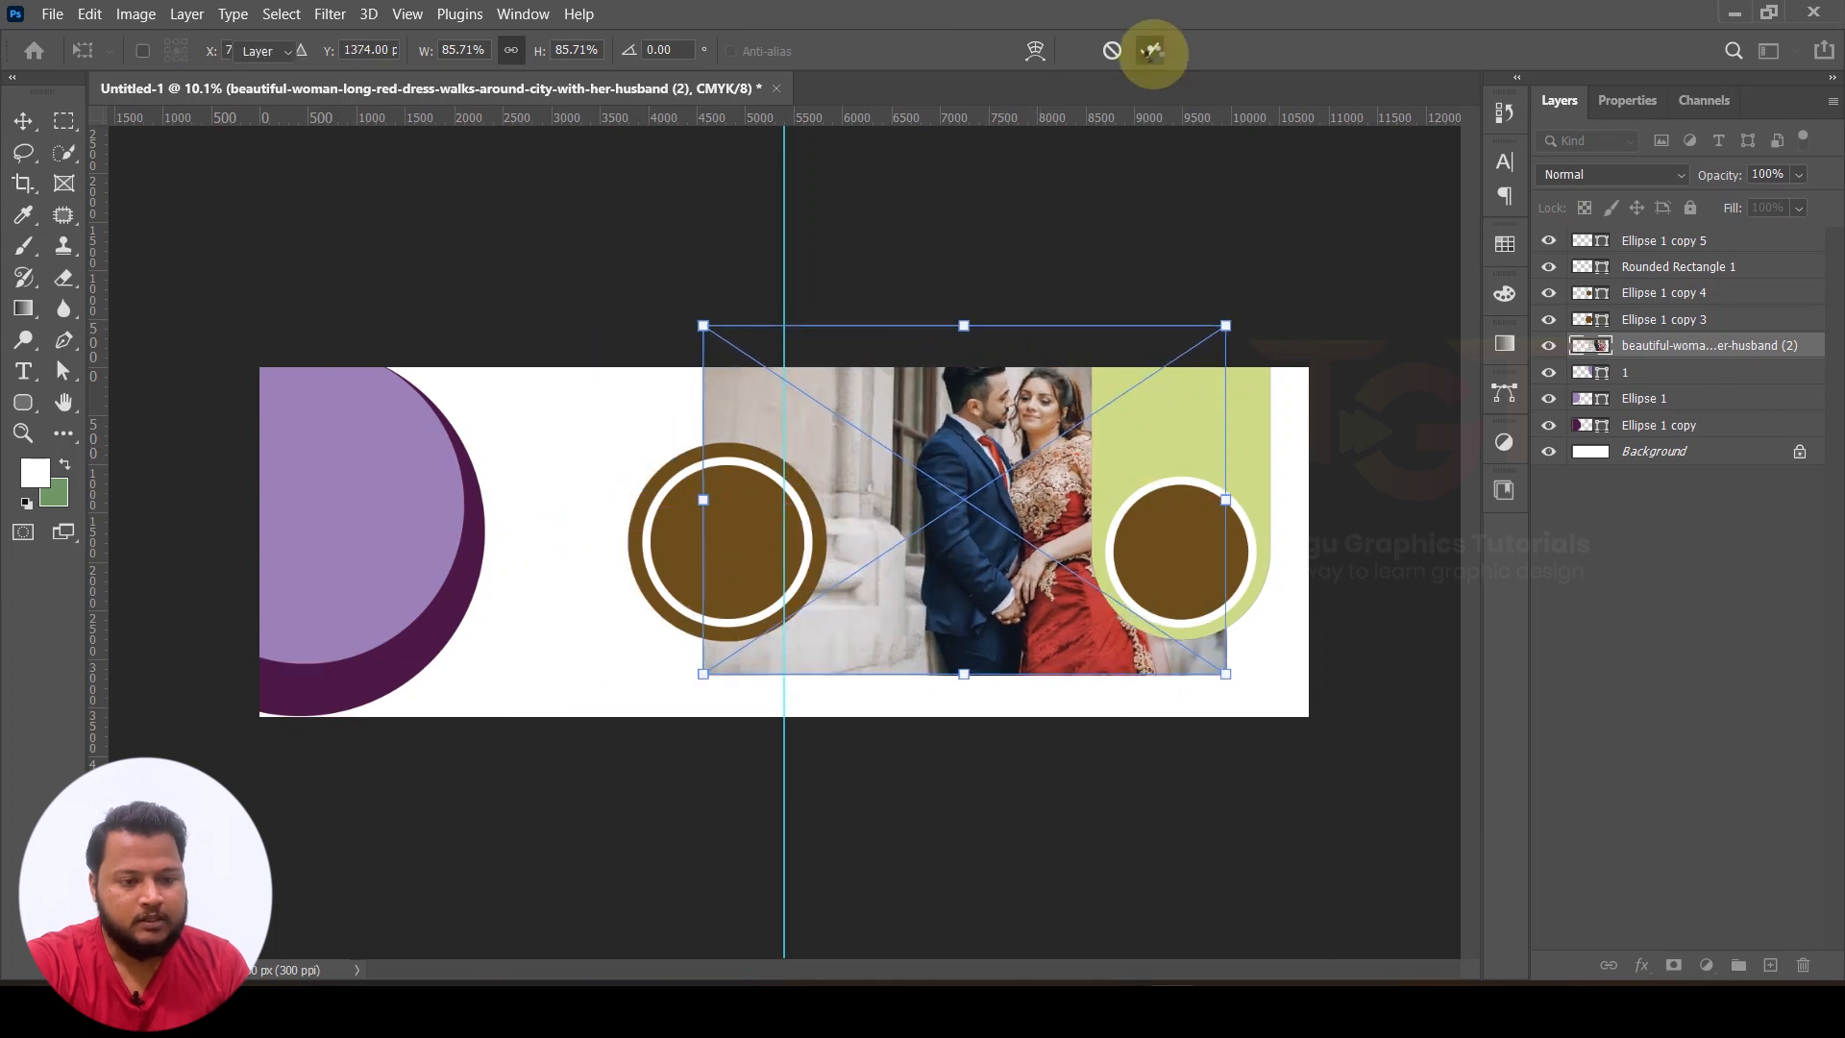
Clip the placed couple photo to the large central circle with a clipping mask
left_click(1637, 372)
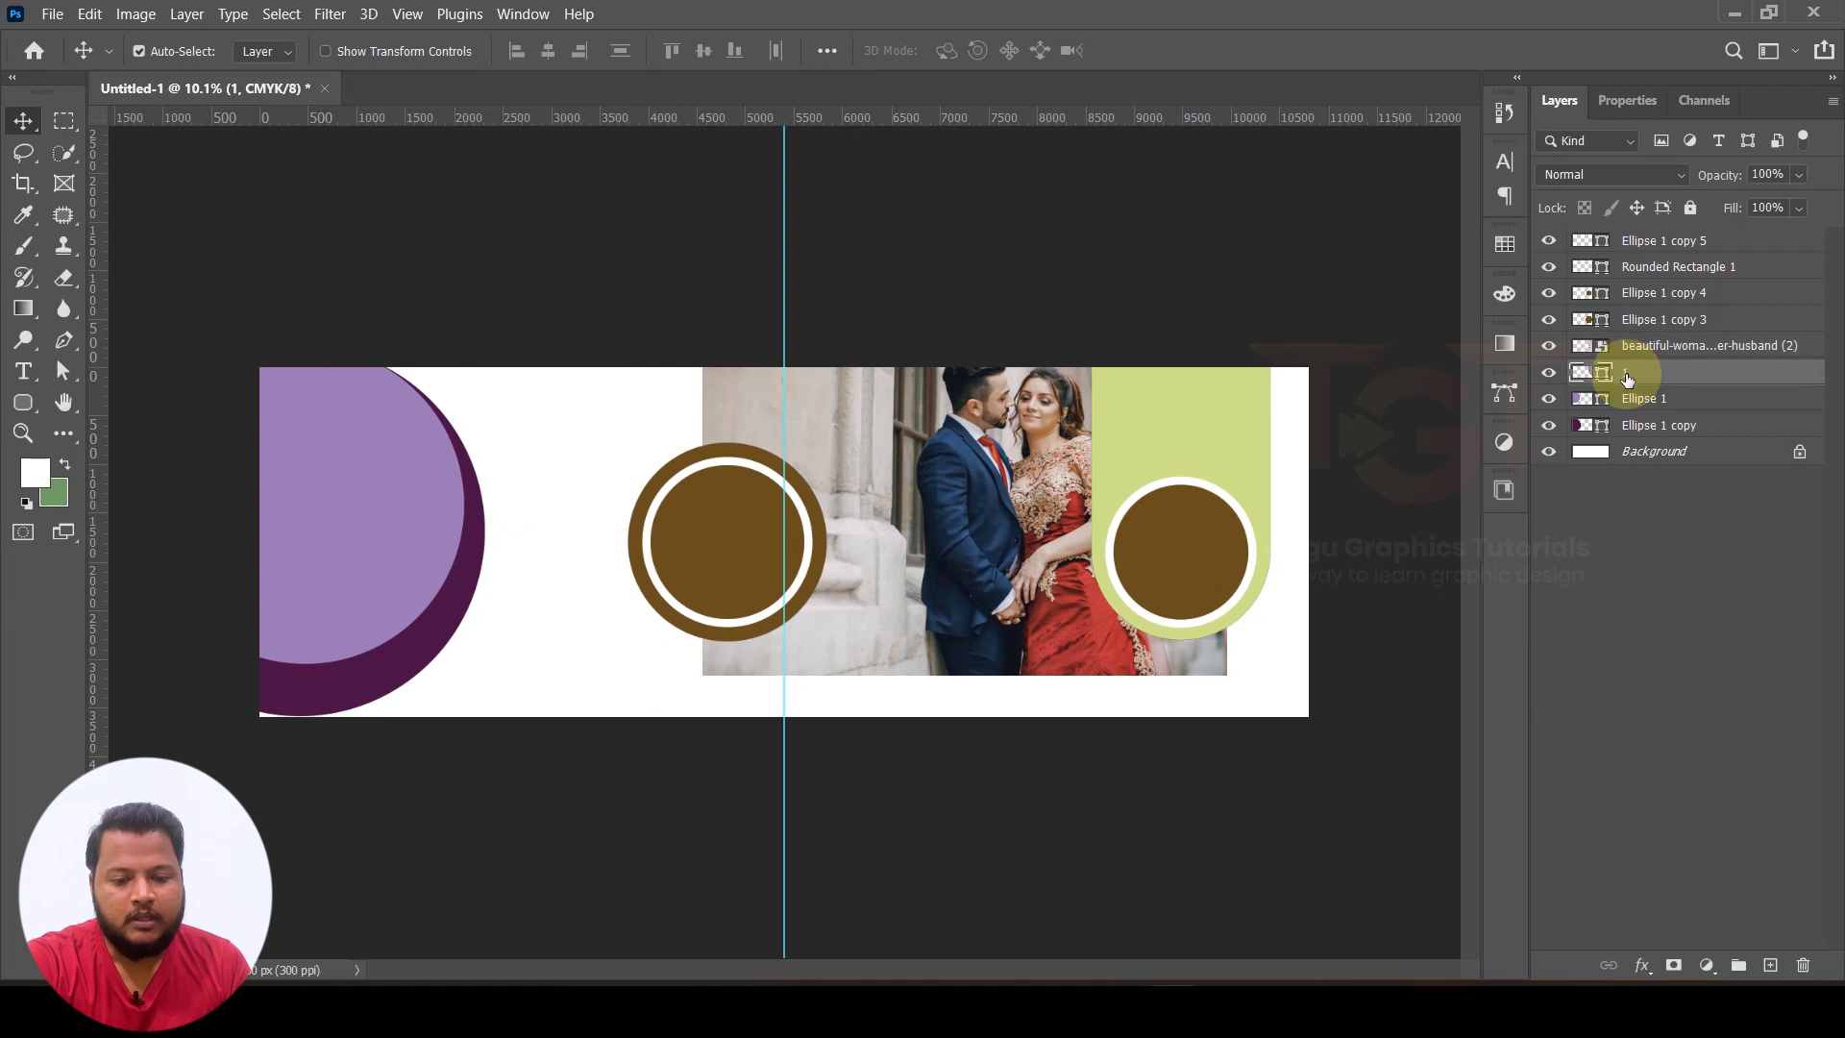
left_click(1660, 344)
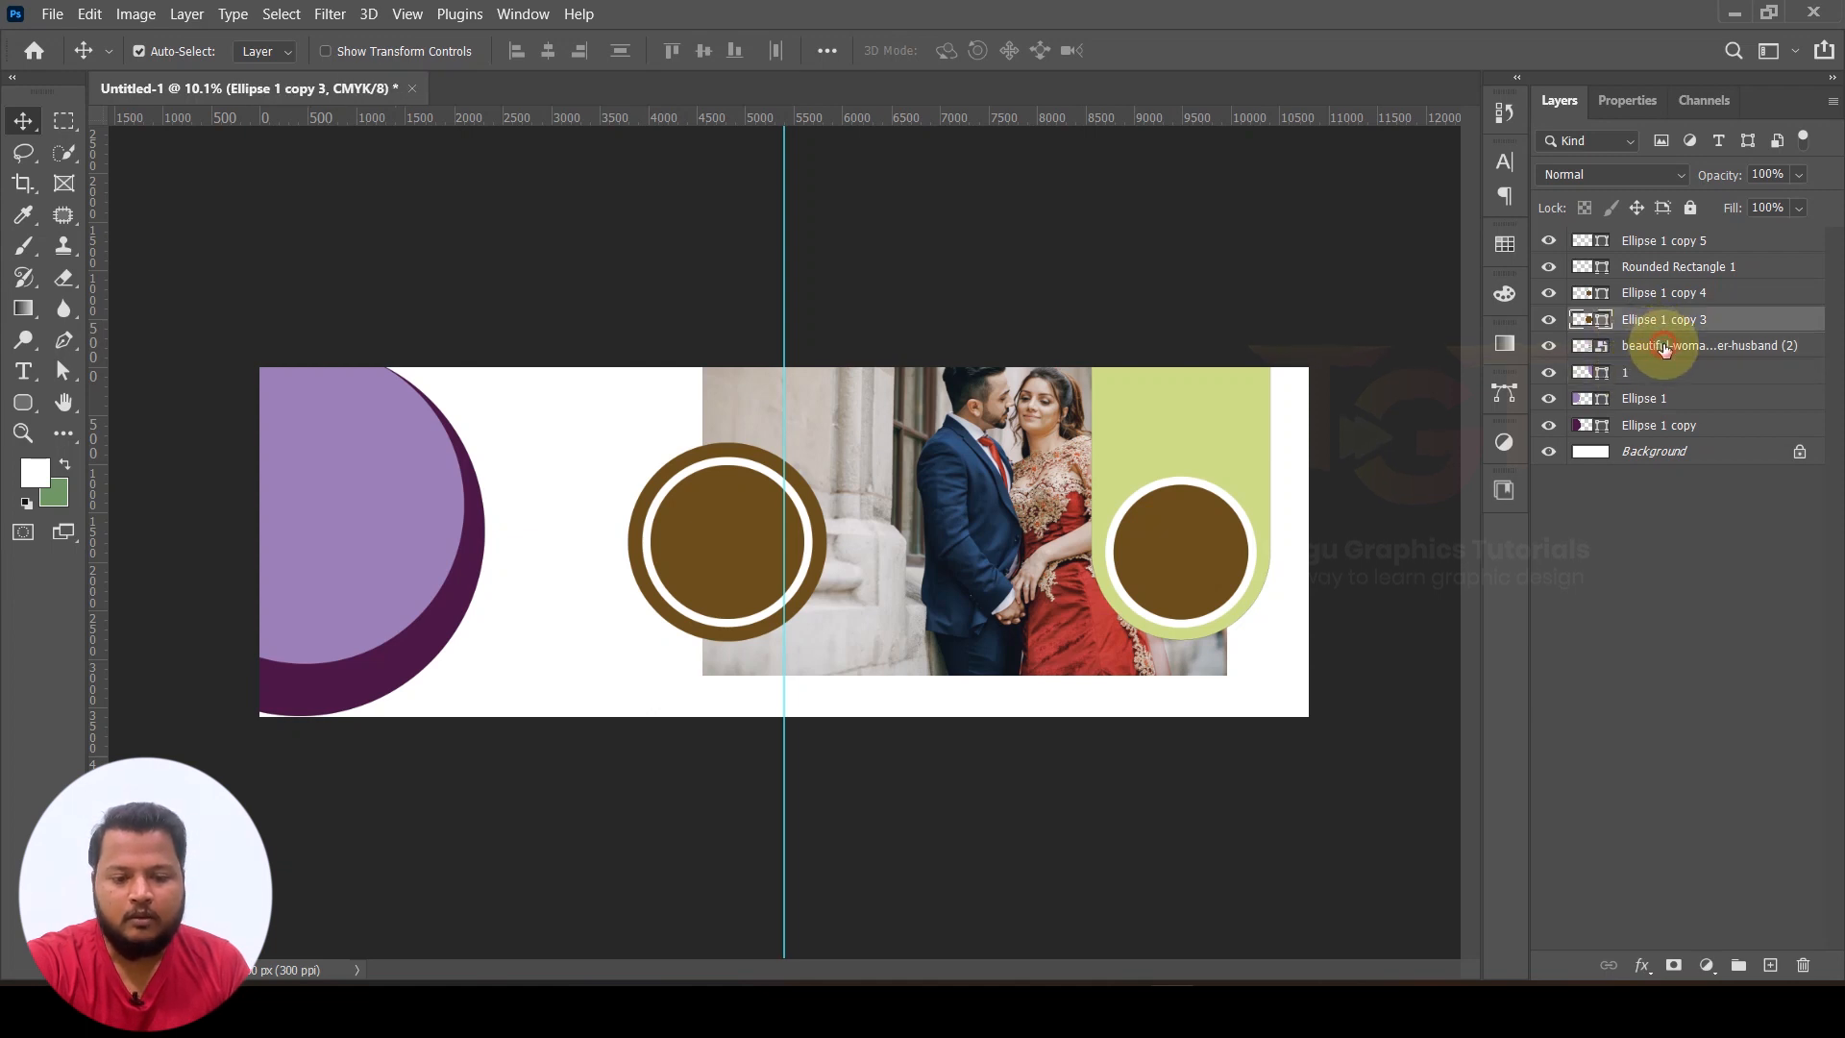
right_click(1679, 345)
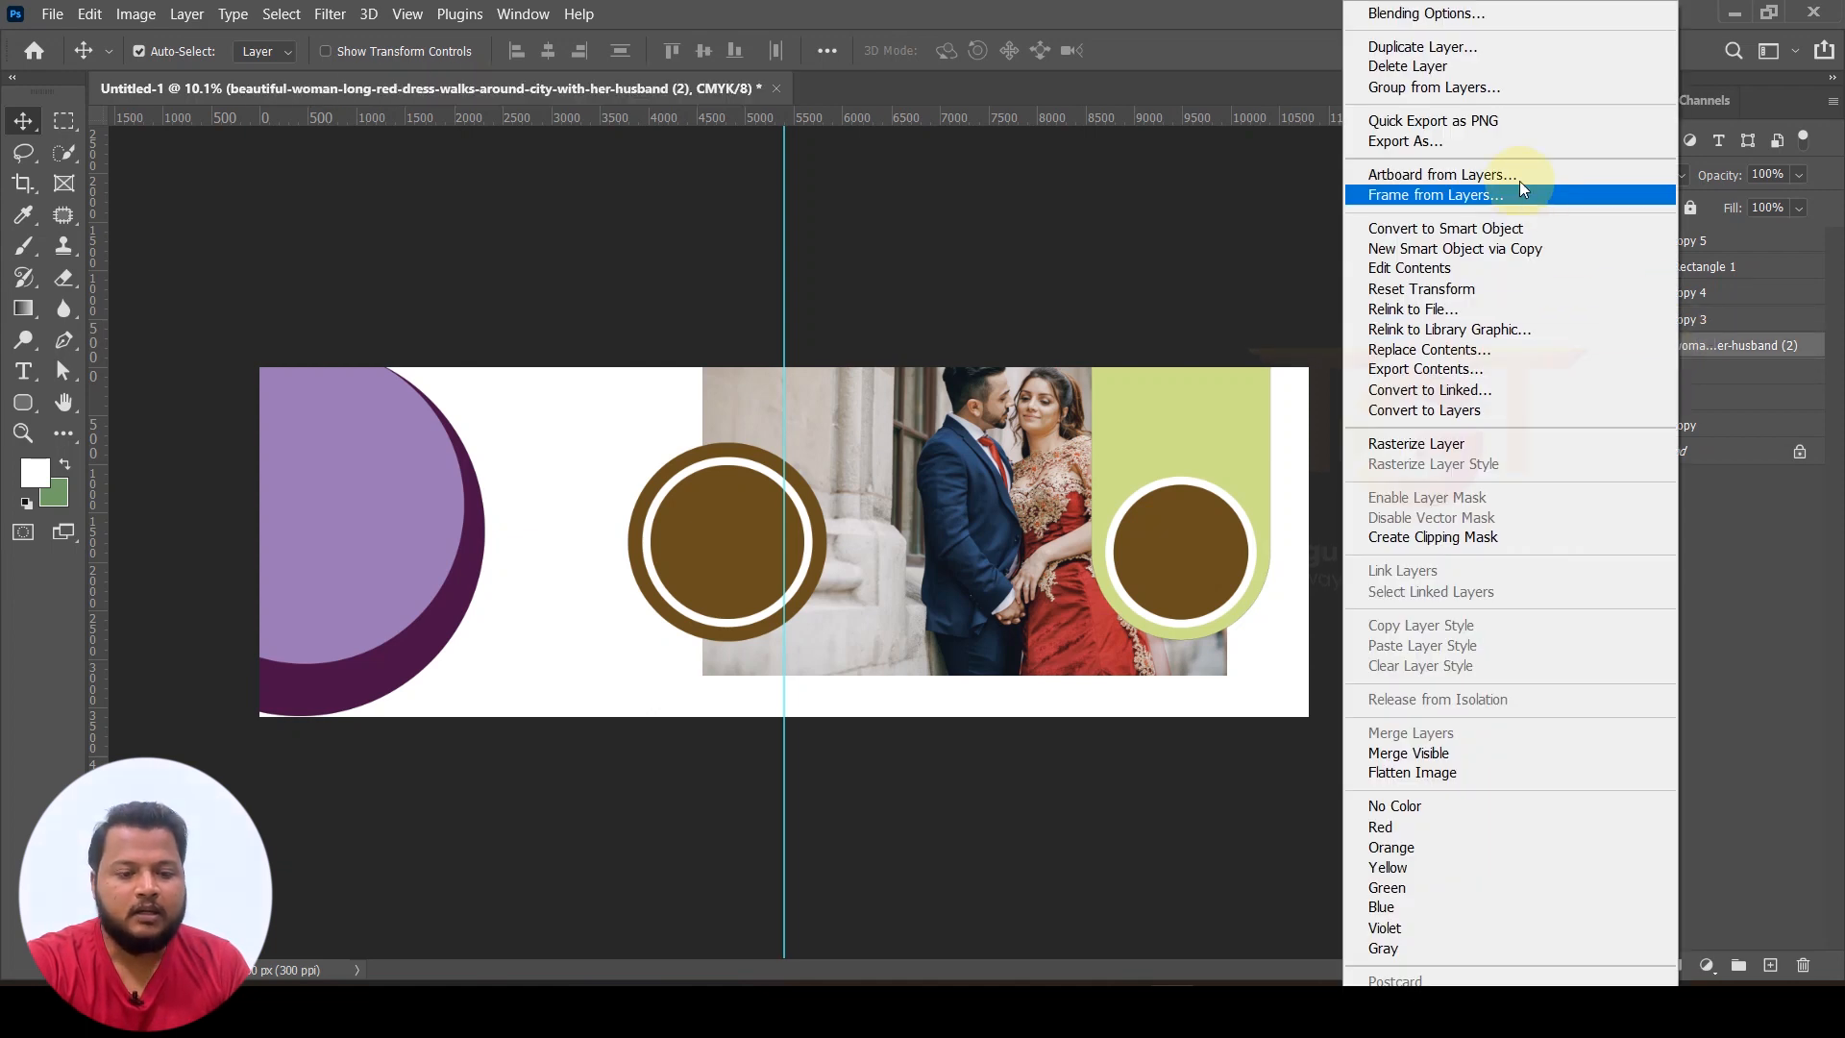
left_click(1452, 536)
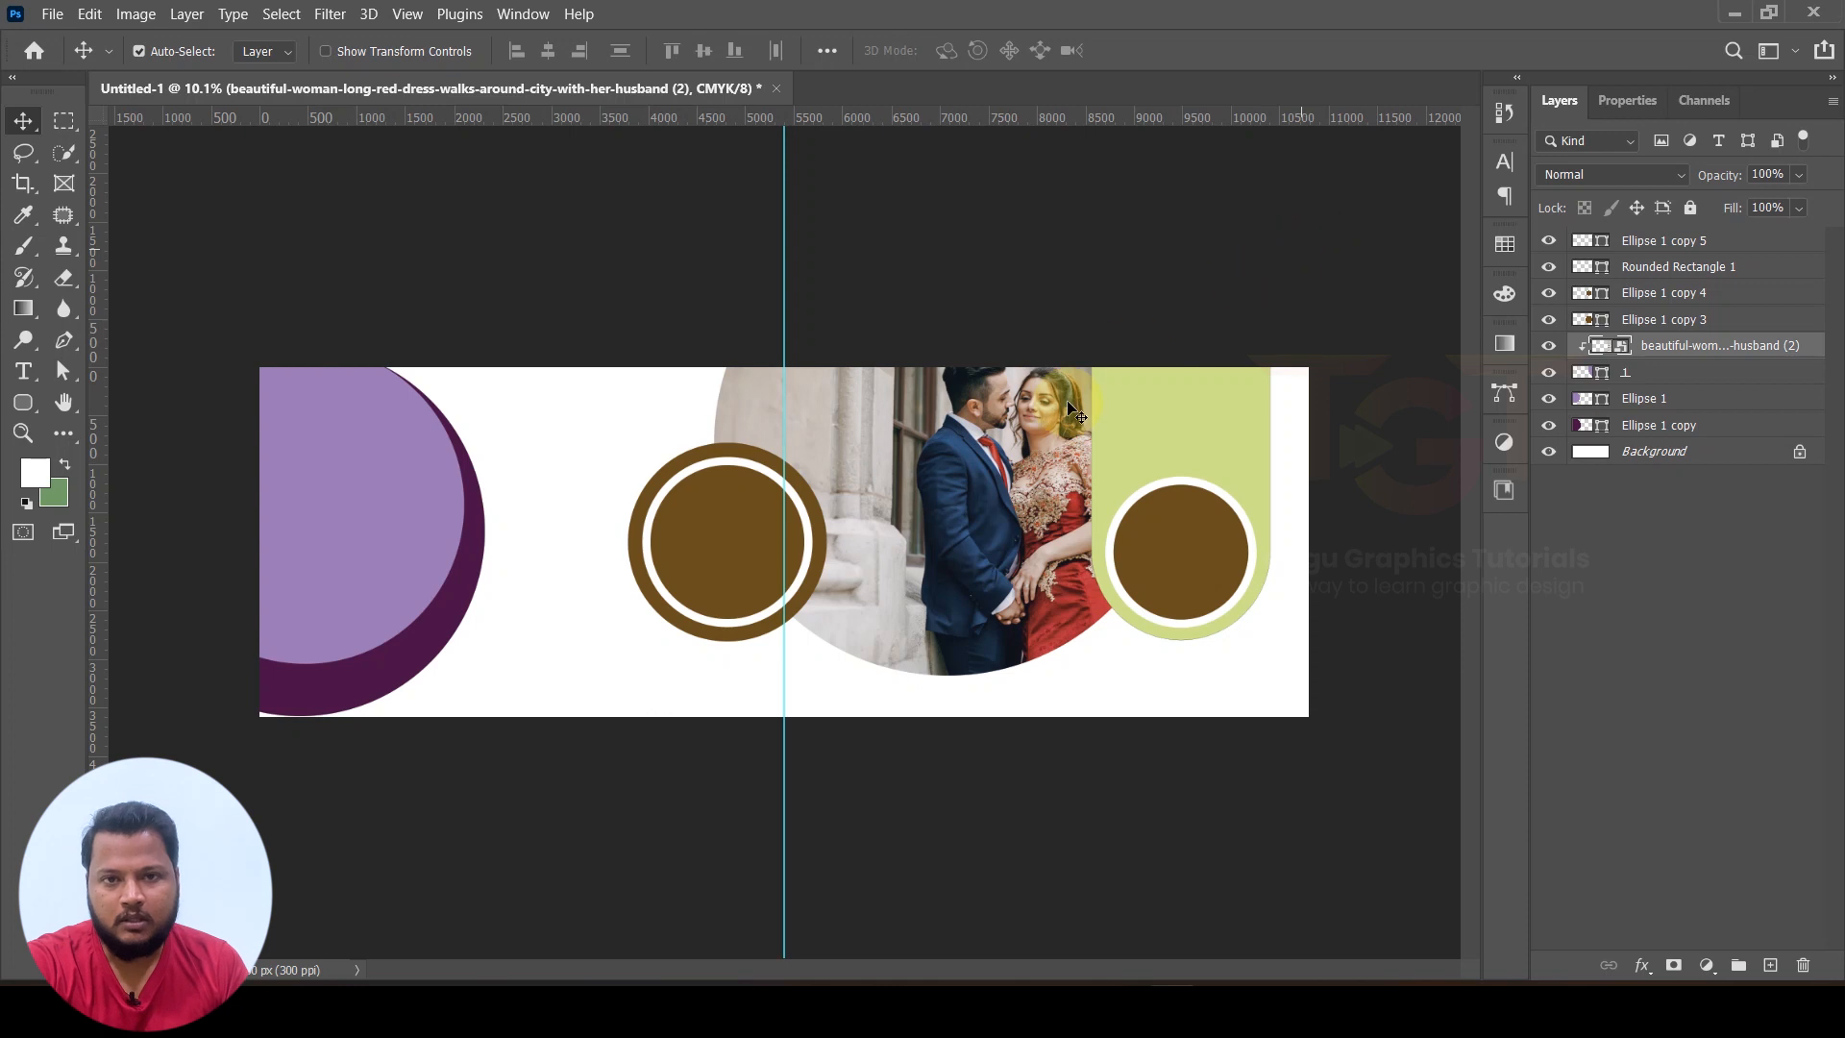
Move and slightly shrink the clipped photo so the couple sits in the middle of the large central circle
left_click_drag(995, 497, 931, 516)
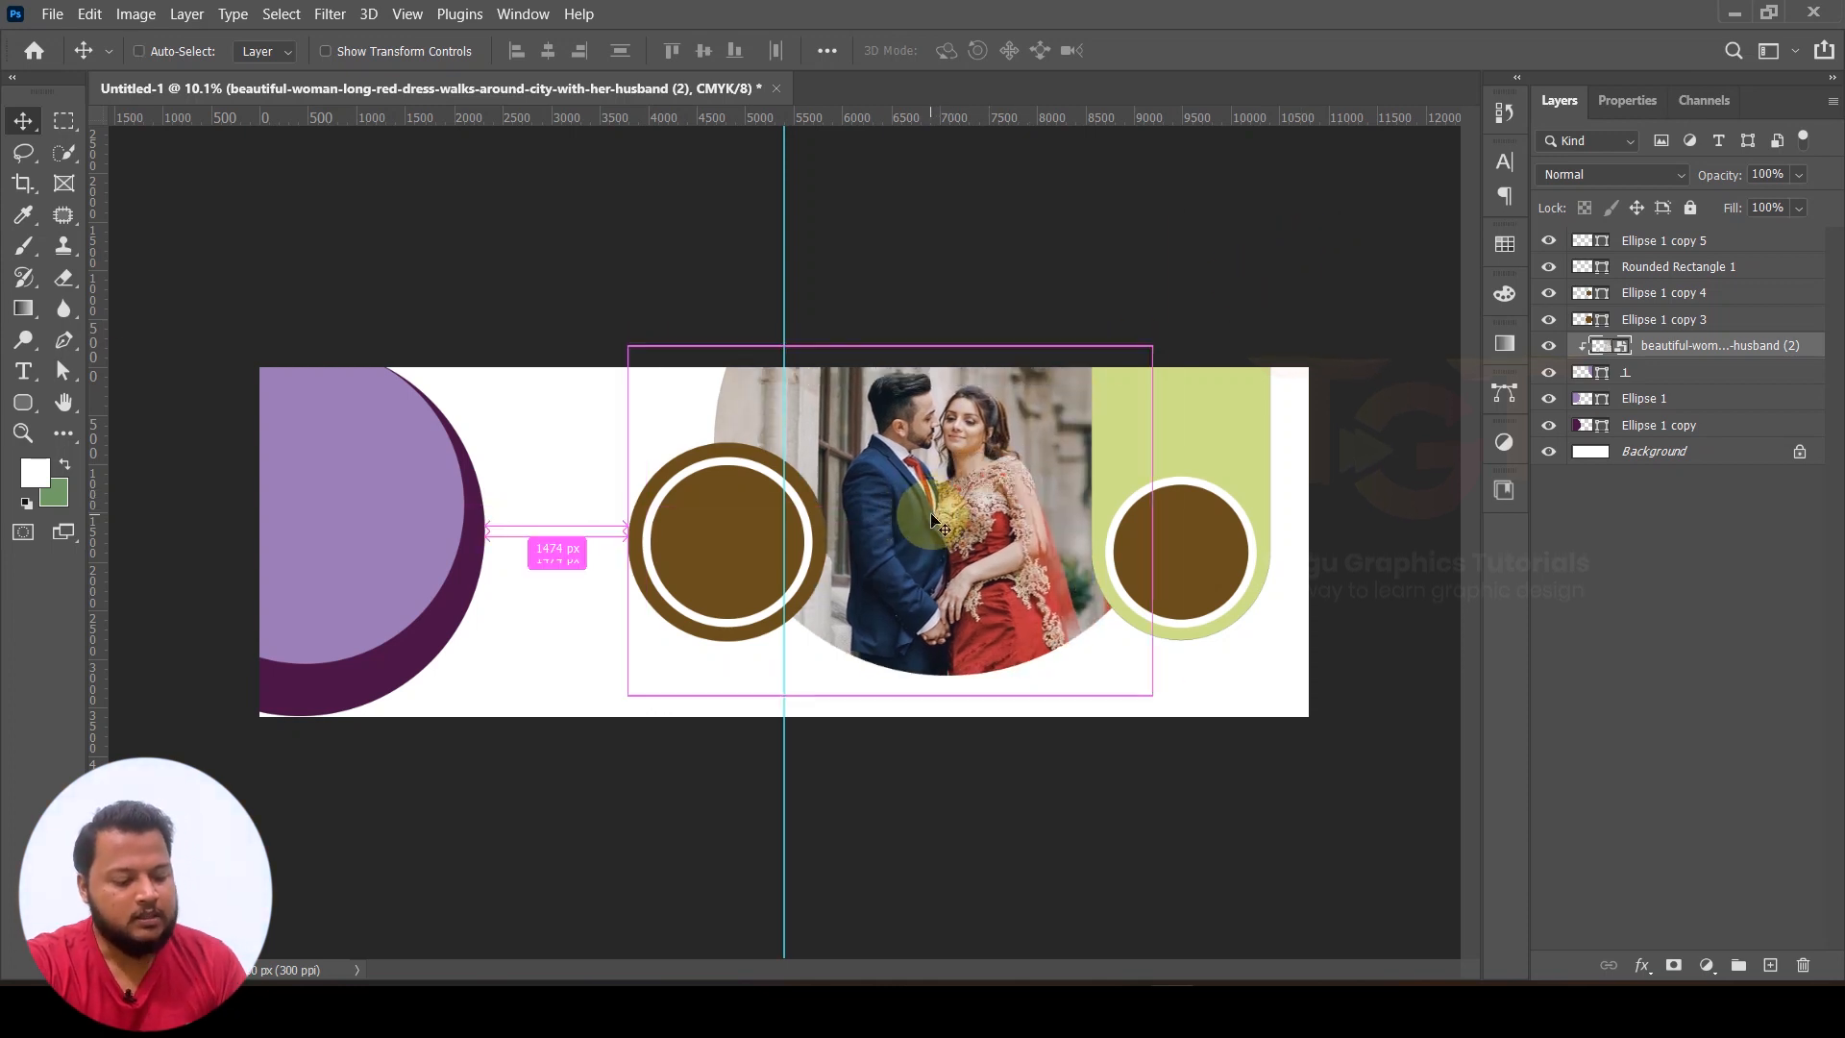
key("ctrl+t")
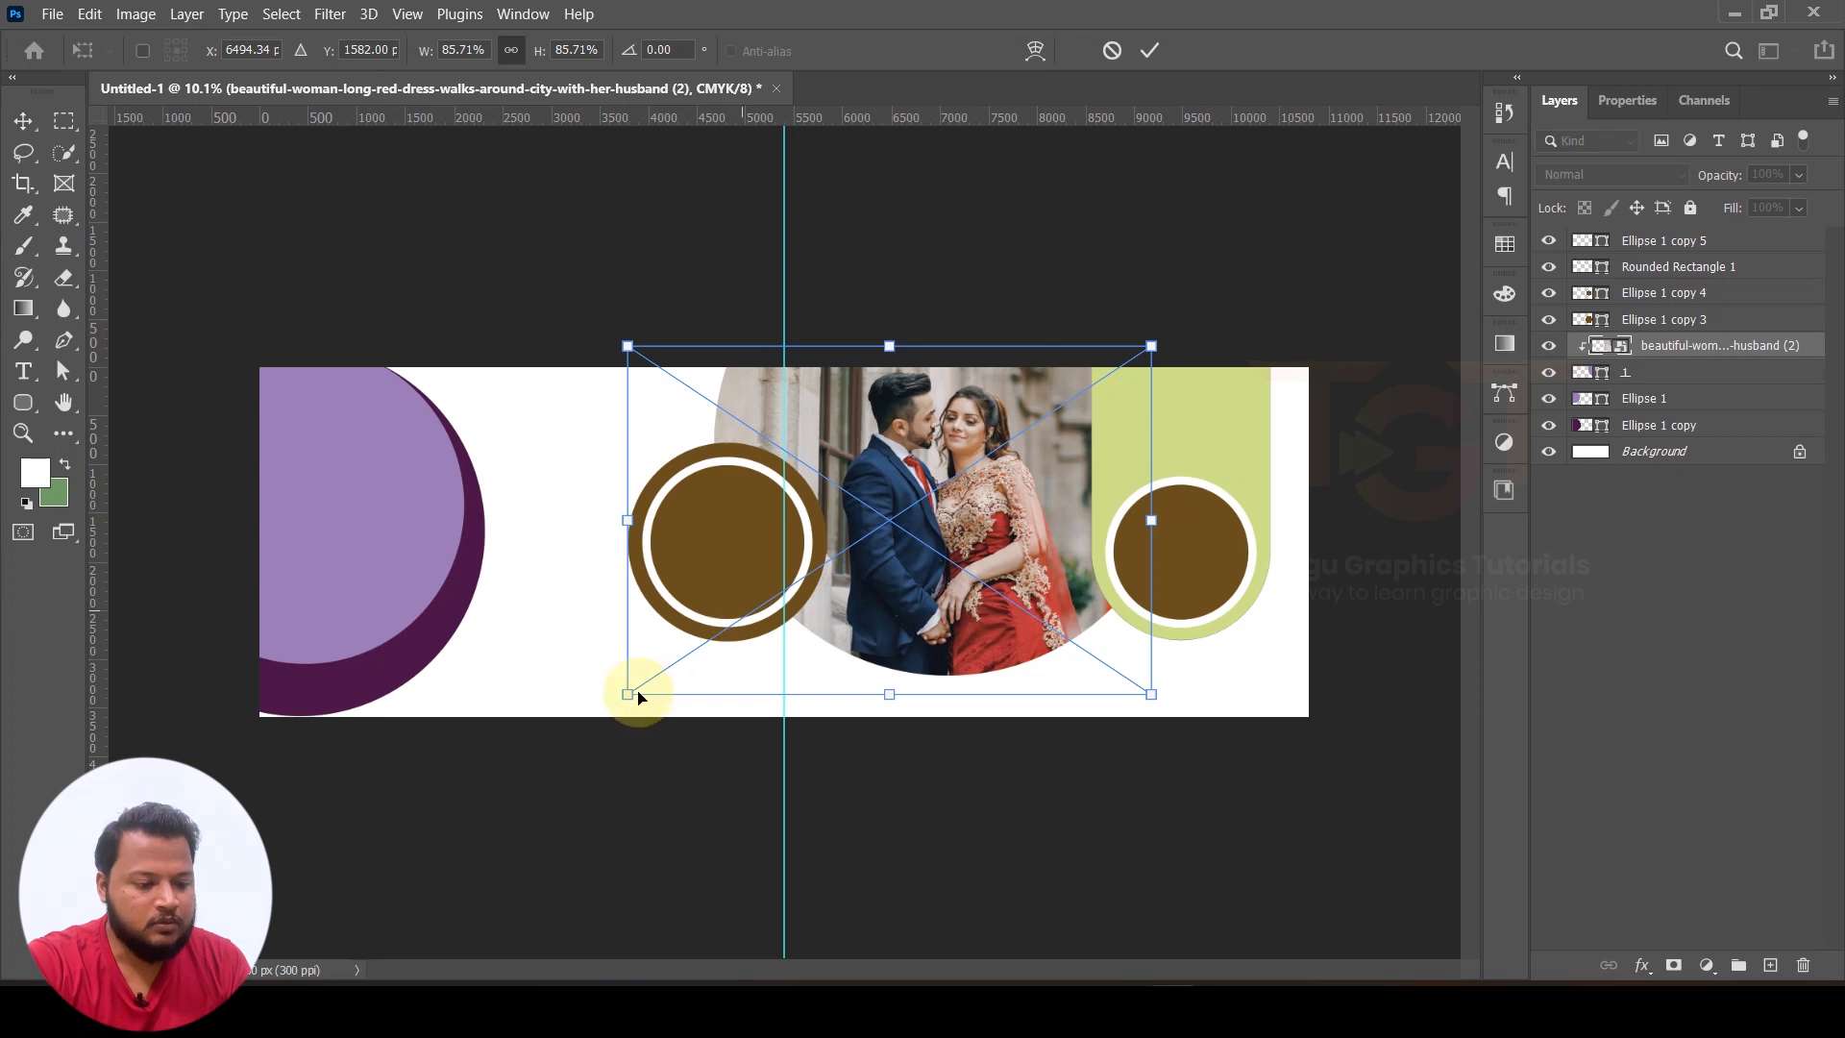
left_click_drag(630, 692, 693, 701)
left_click_drag(958, 605, 940, 620)
left_click(1141, 50)
left_click(974, 292)
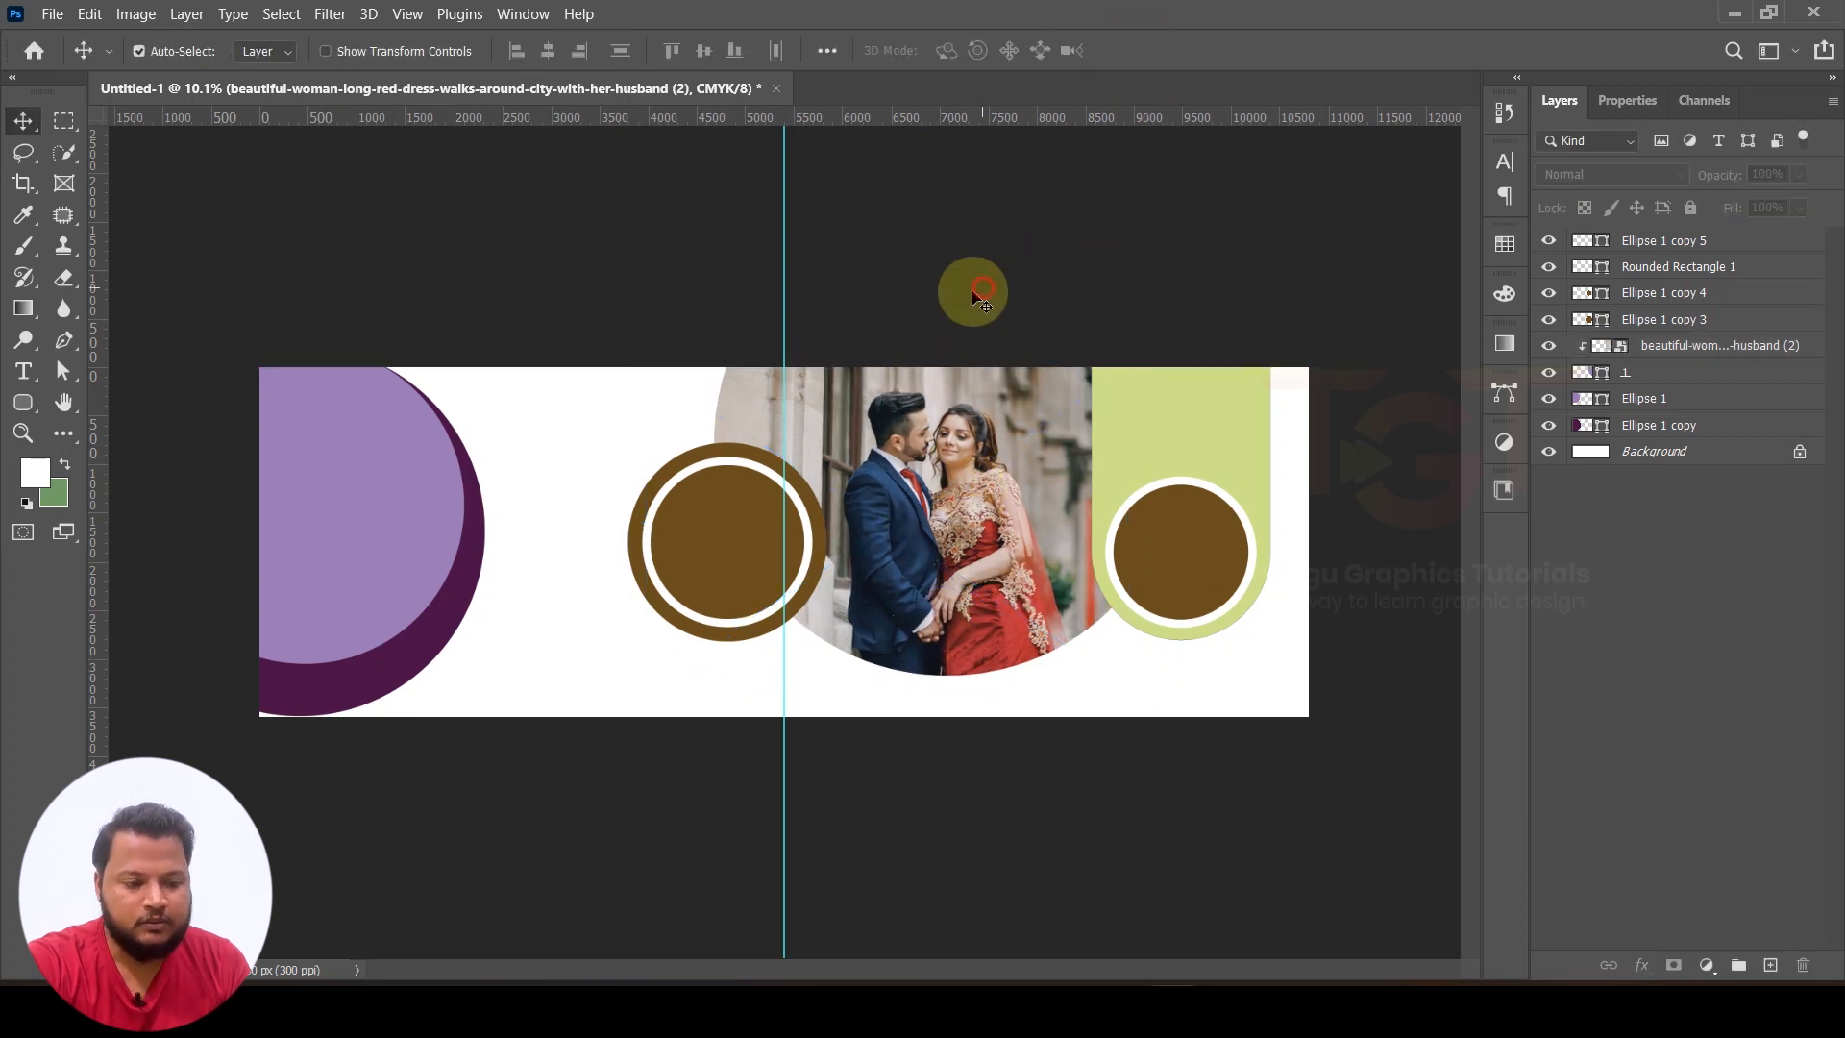
Place photo 2 from the wedding couple 1 folder above the cropped purple circle, enlarging and positioning it to cover that circle
left_click_drag(370, 458, 321, 402)
key("ctrl+z")
key("alt+Tab")
left_click_drag(676, 38, 1290, 104)
left_click_drag(1297, 325, 382, 520)
left_click_drag(1049, 368, 750, 424)
left_click_drag(574, 591, 262, 472)
left_click_drag(483, 596, 739, 764)
left_click_drag(575, 636, 399, 559)
left_click(1149, 46)
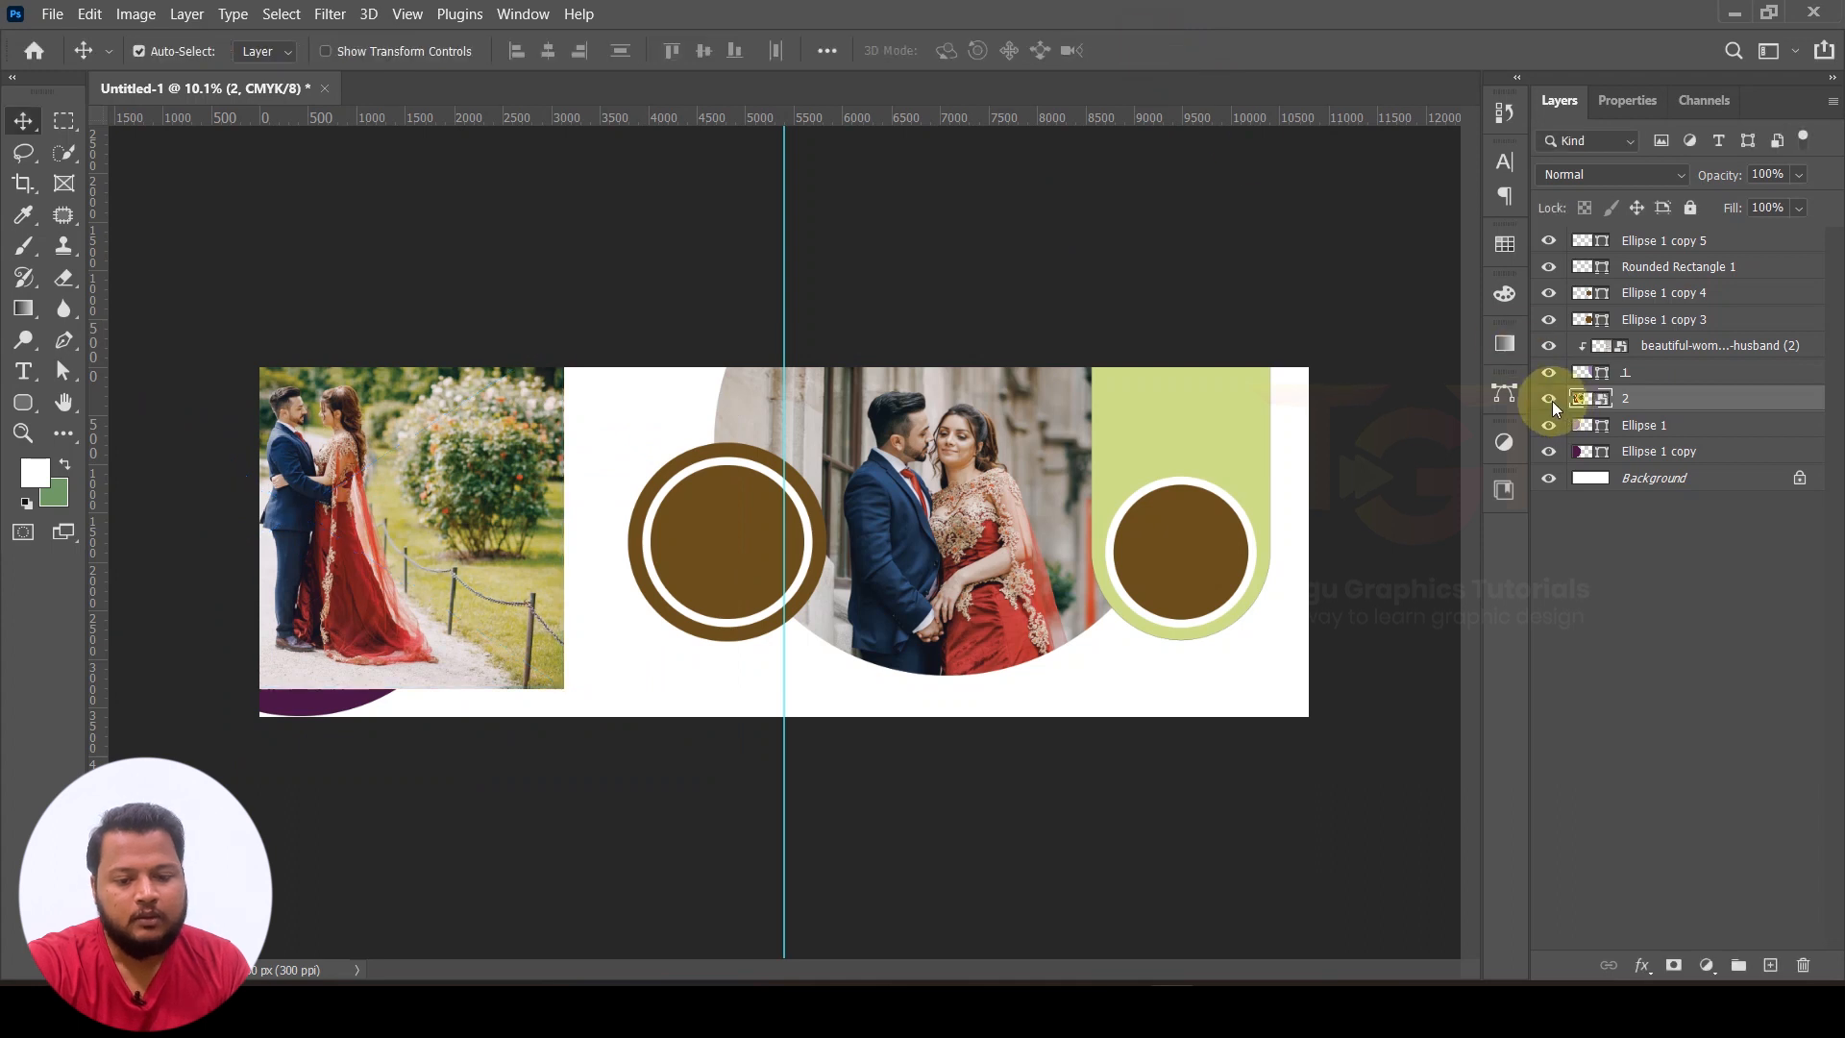
Hide the garden photo and rename the layer of the purple circle beneath it to 2
left_click(1549, 399)
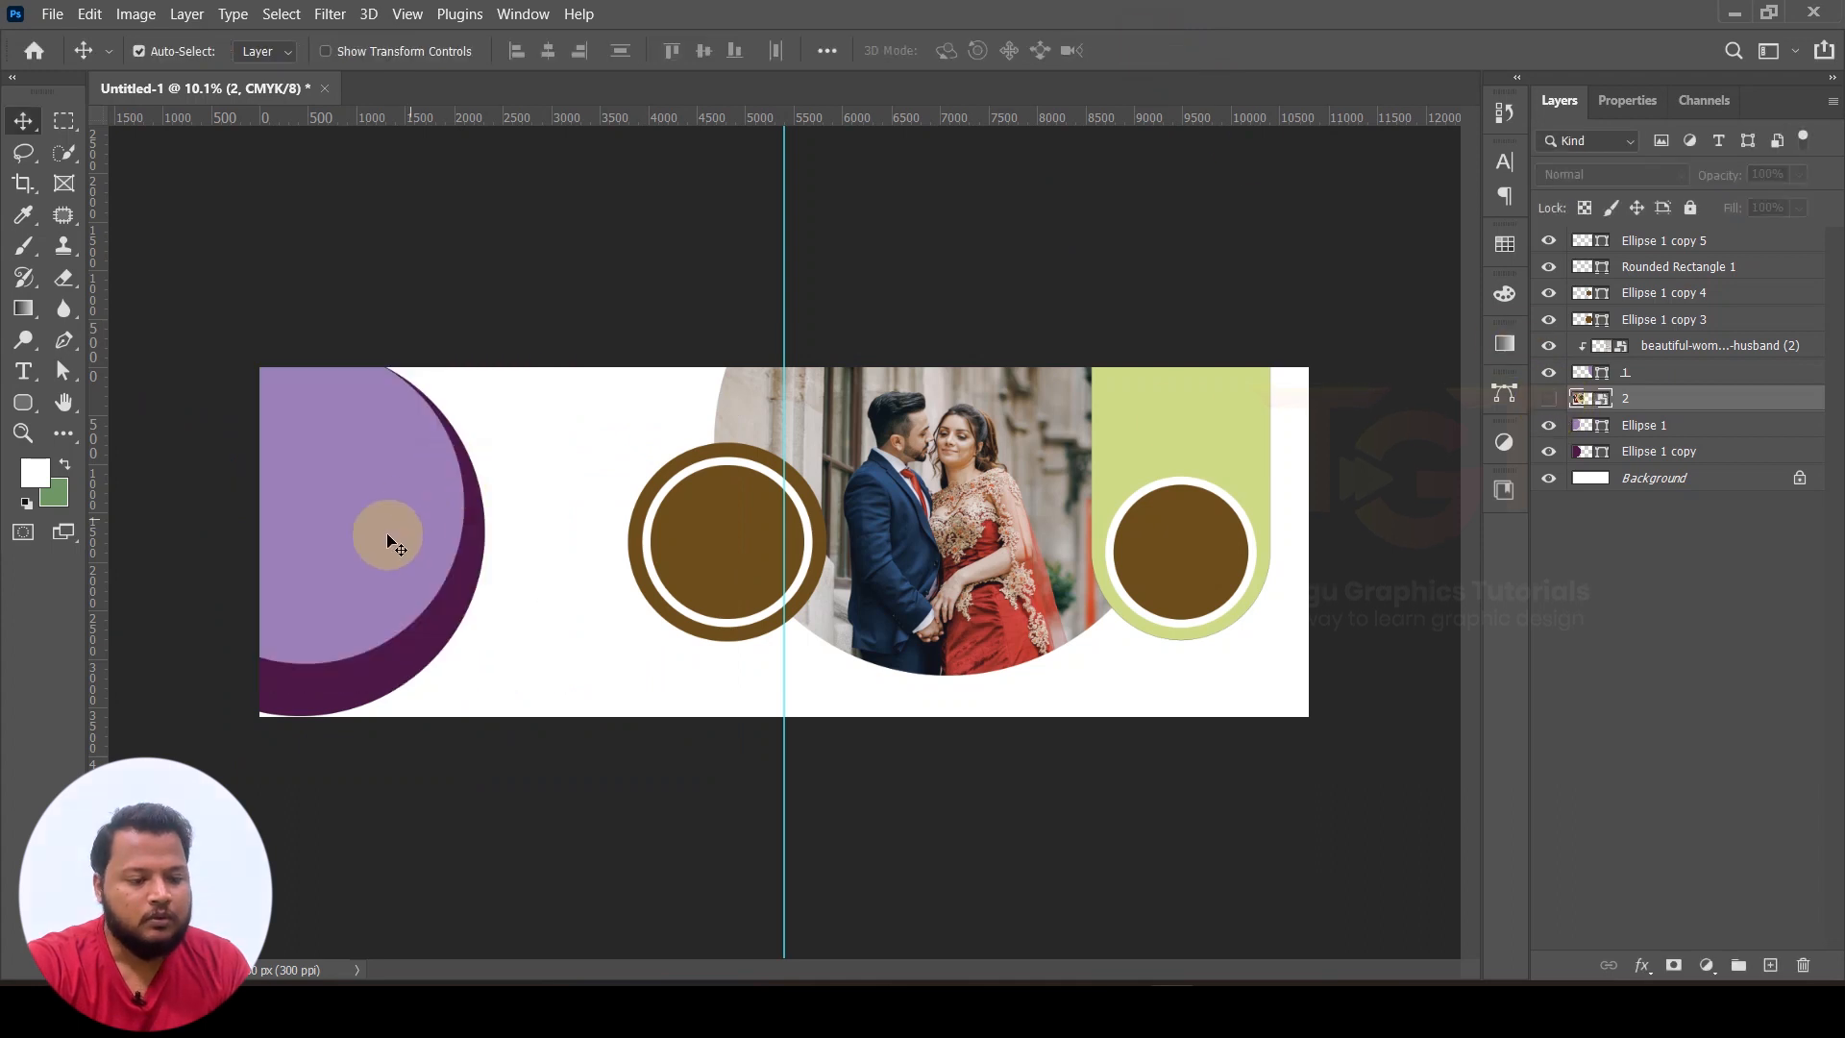
left_click(382, 534)
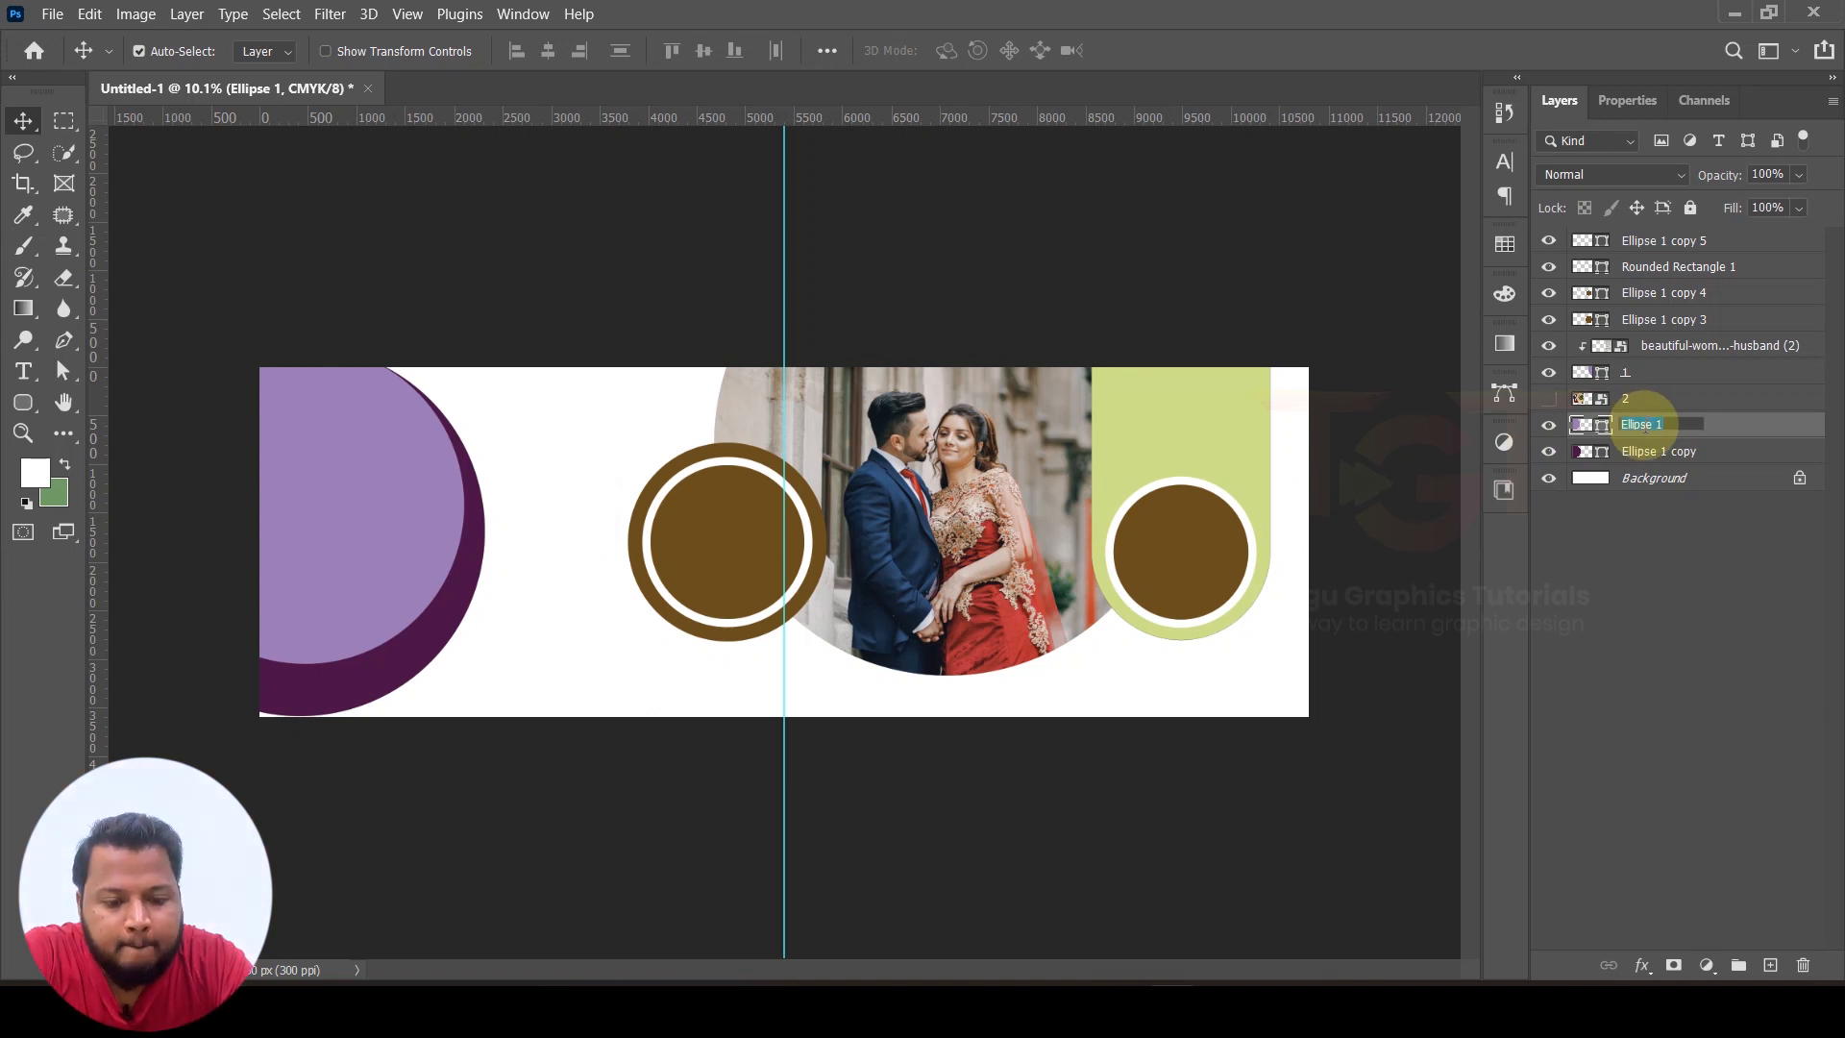
left_click(1622, 573)
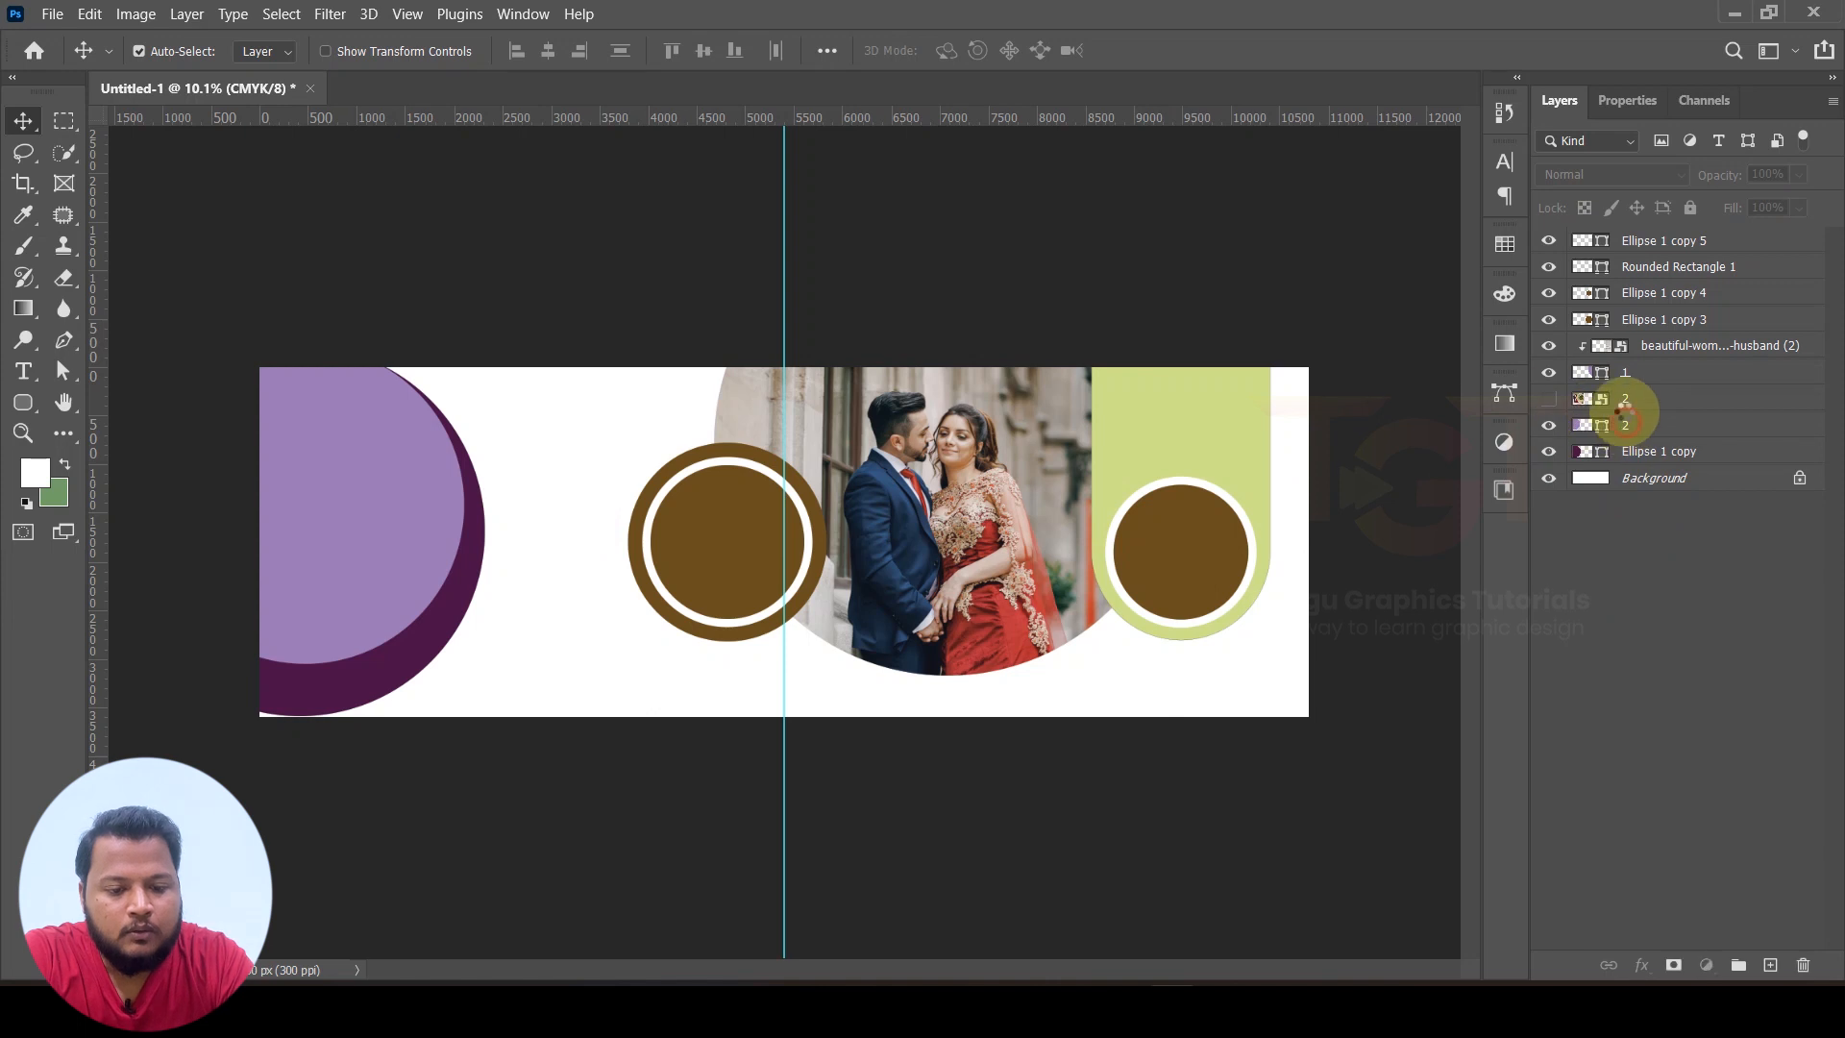
Show the garden photo again and rename its layer to image
left_click(1607, 424)
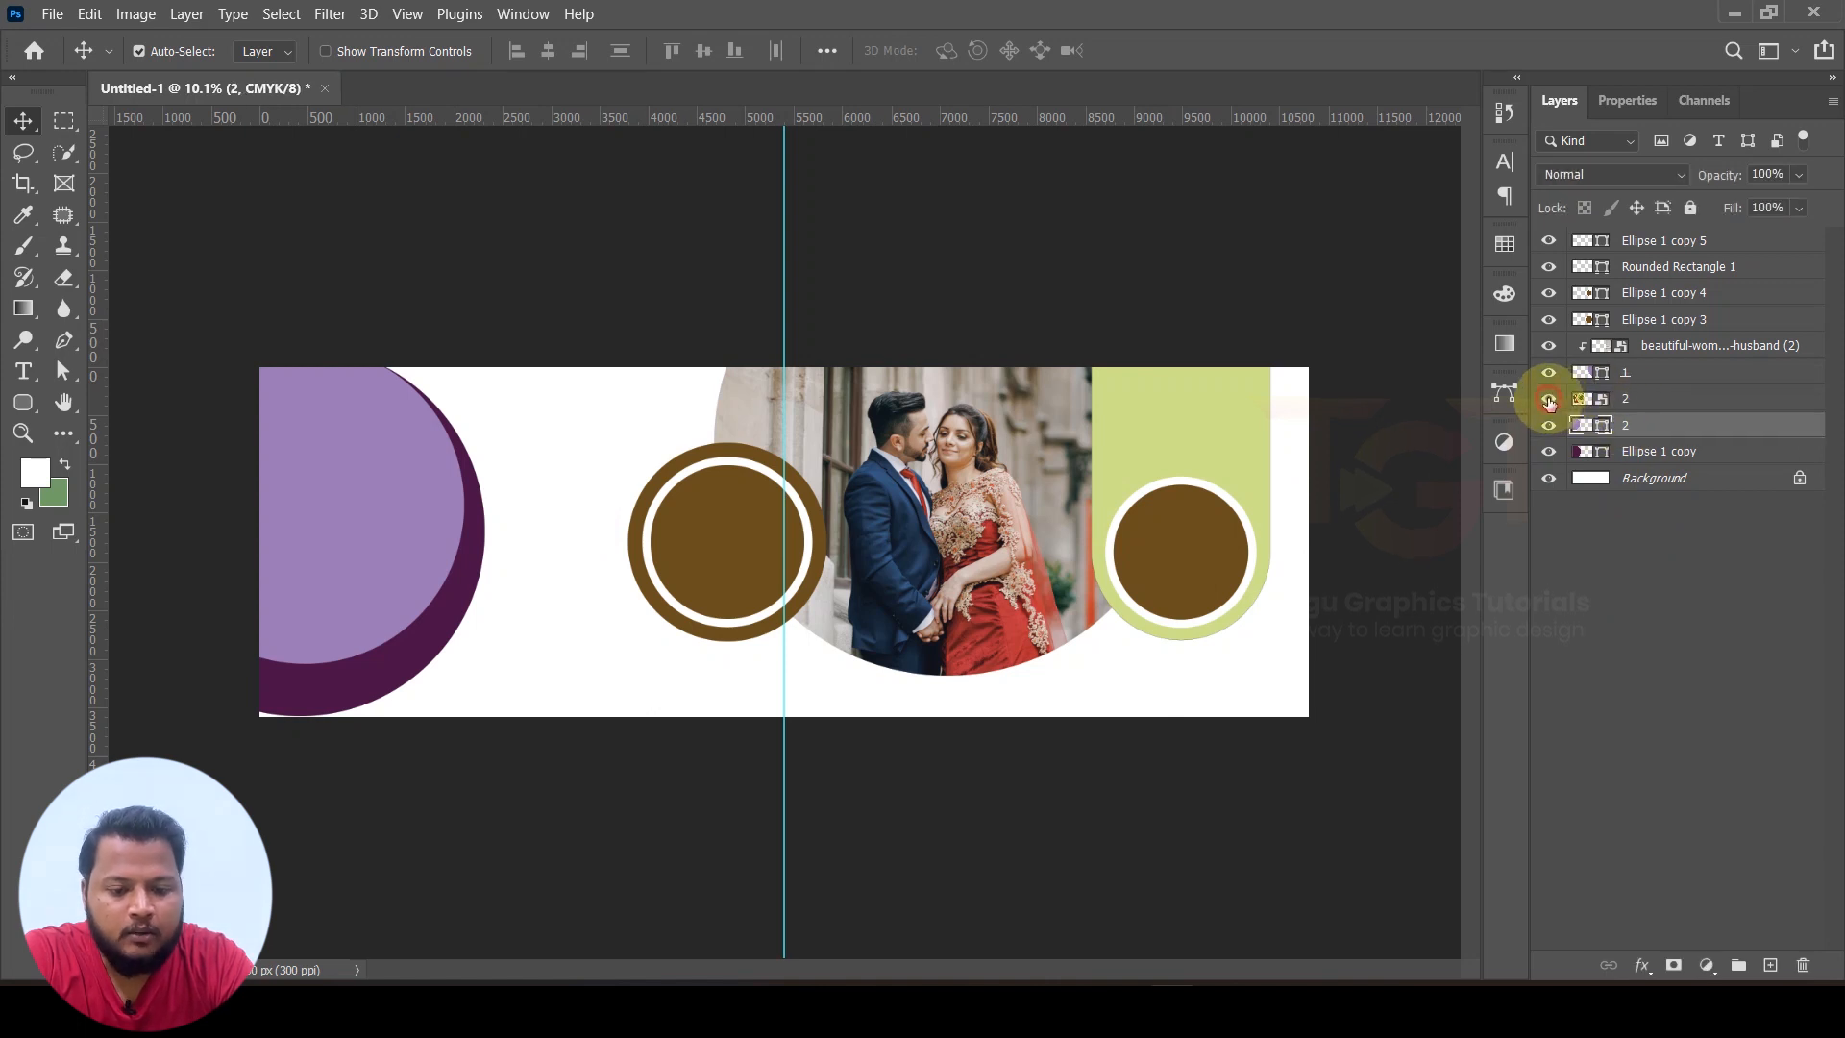
left_click(1648, 404)
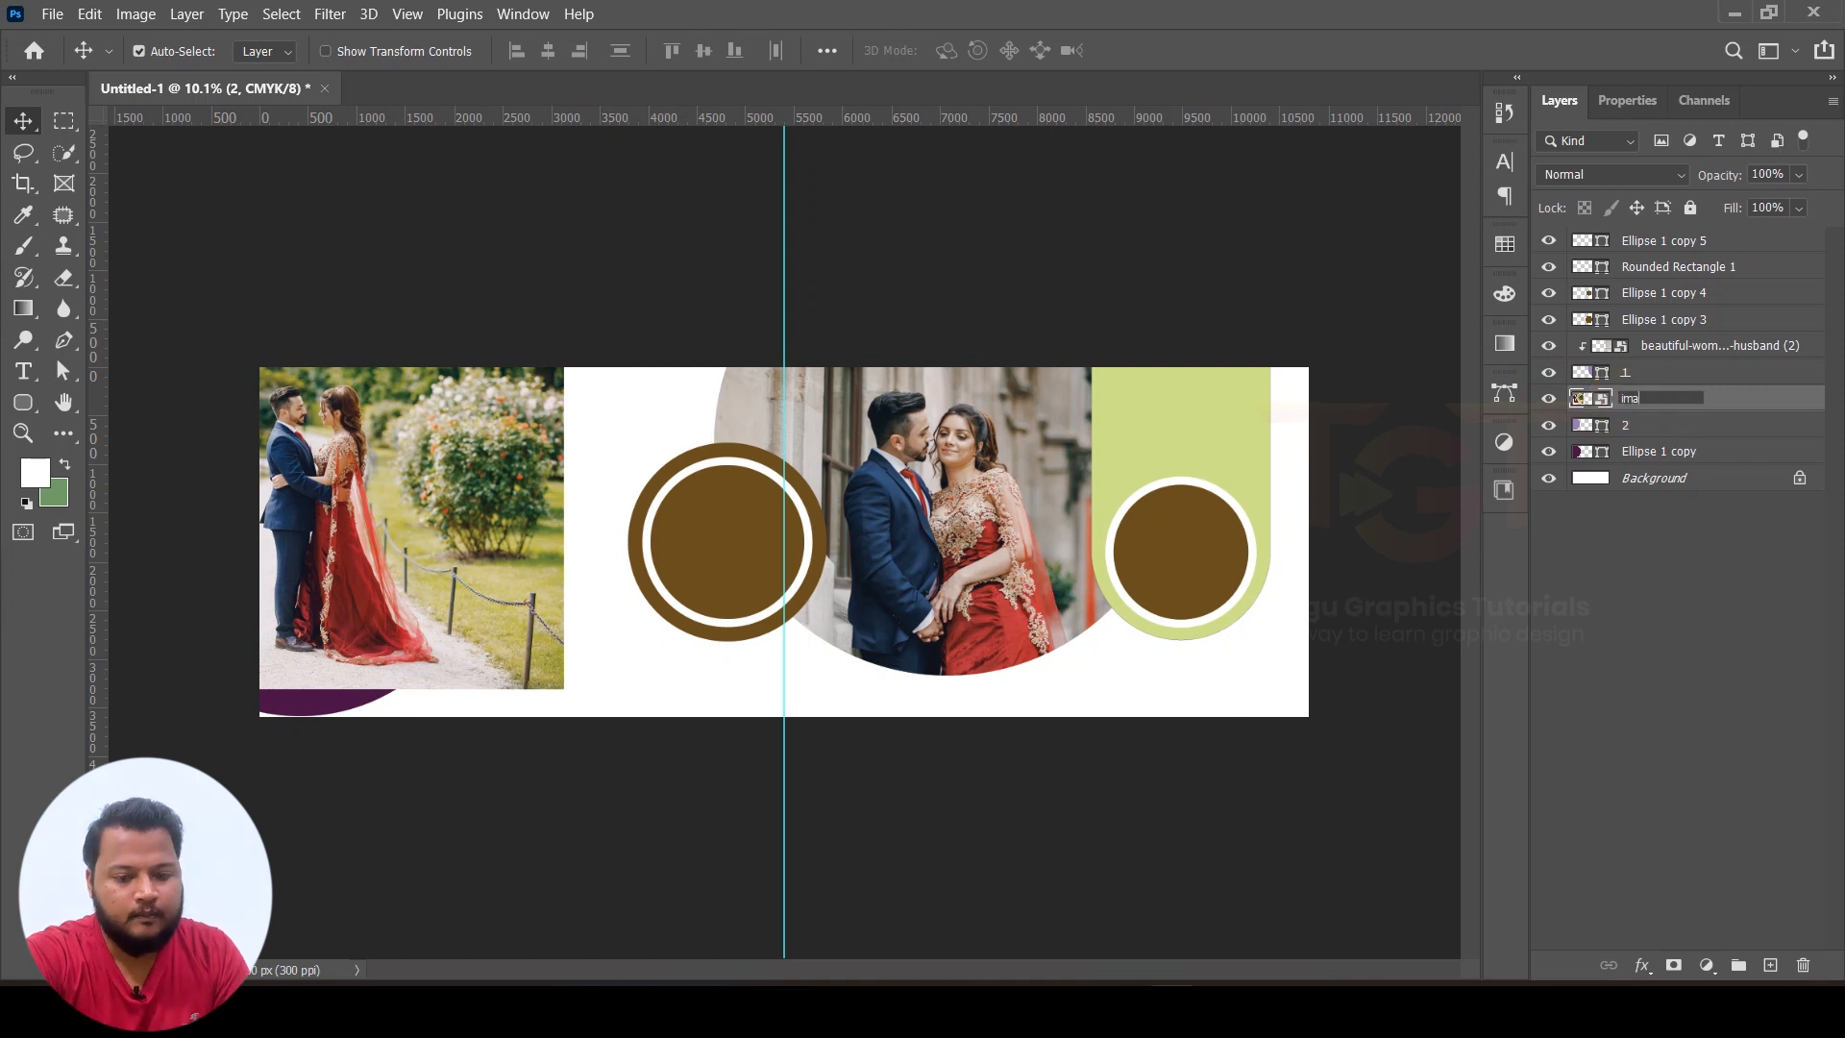
key("Return")
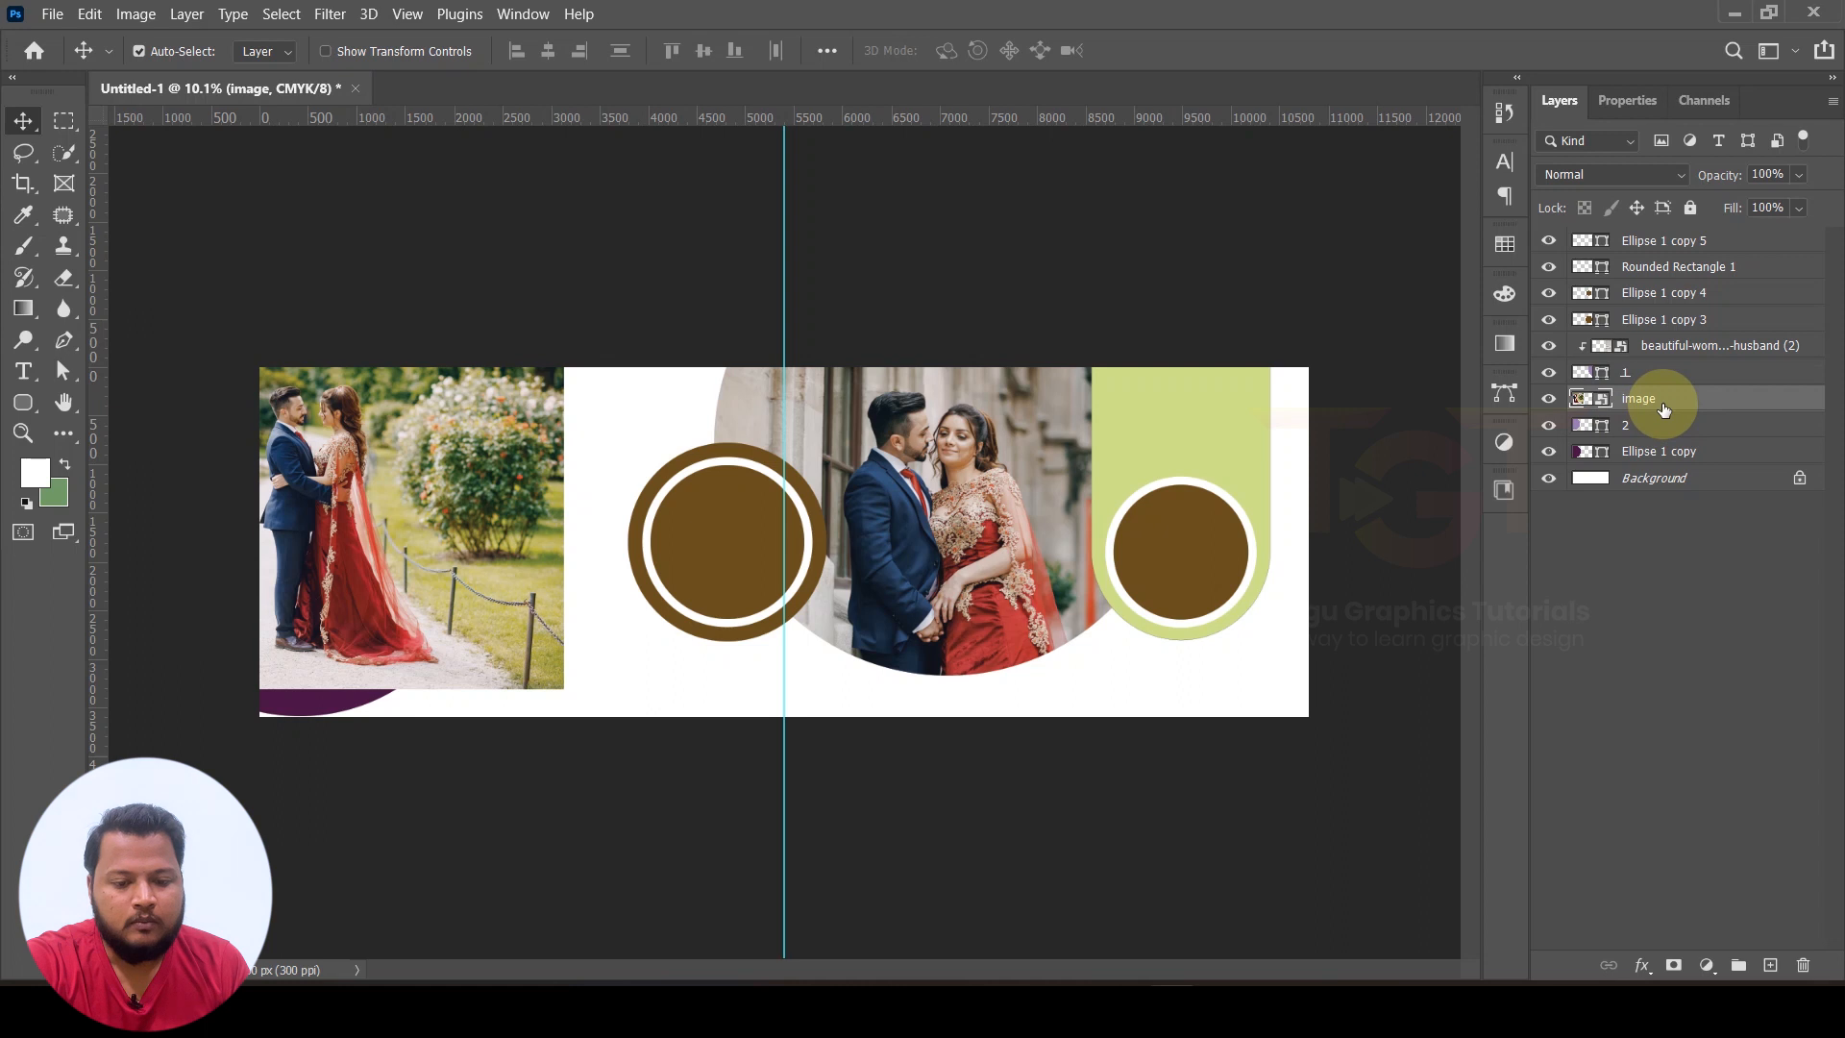
Clip the image layer to circle 2 and shift the photo slightly so the couple sits inside the circle
right_click(1670, 396)
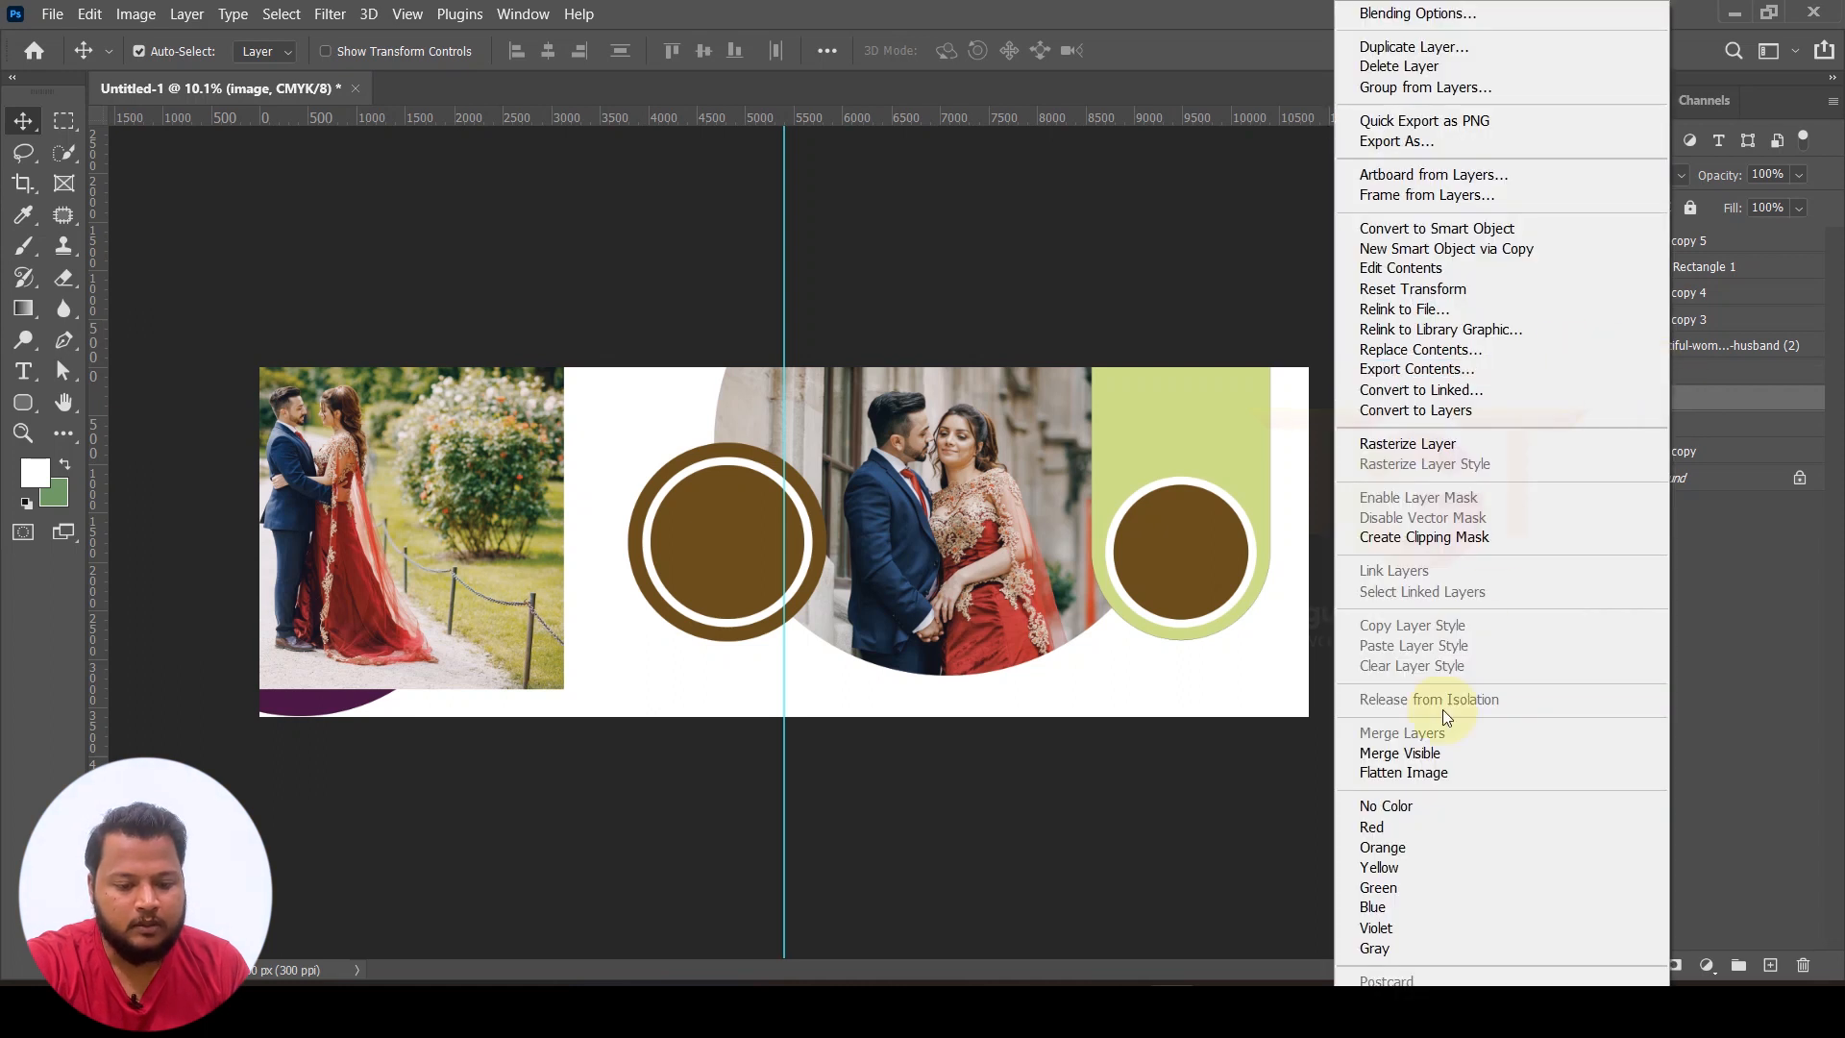
left_click(1434, 535)
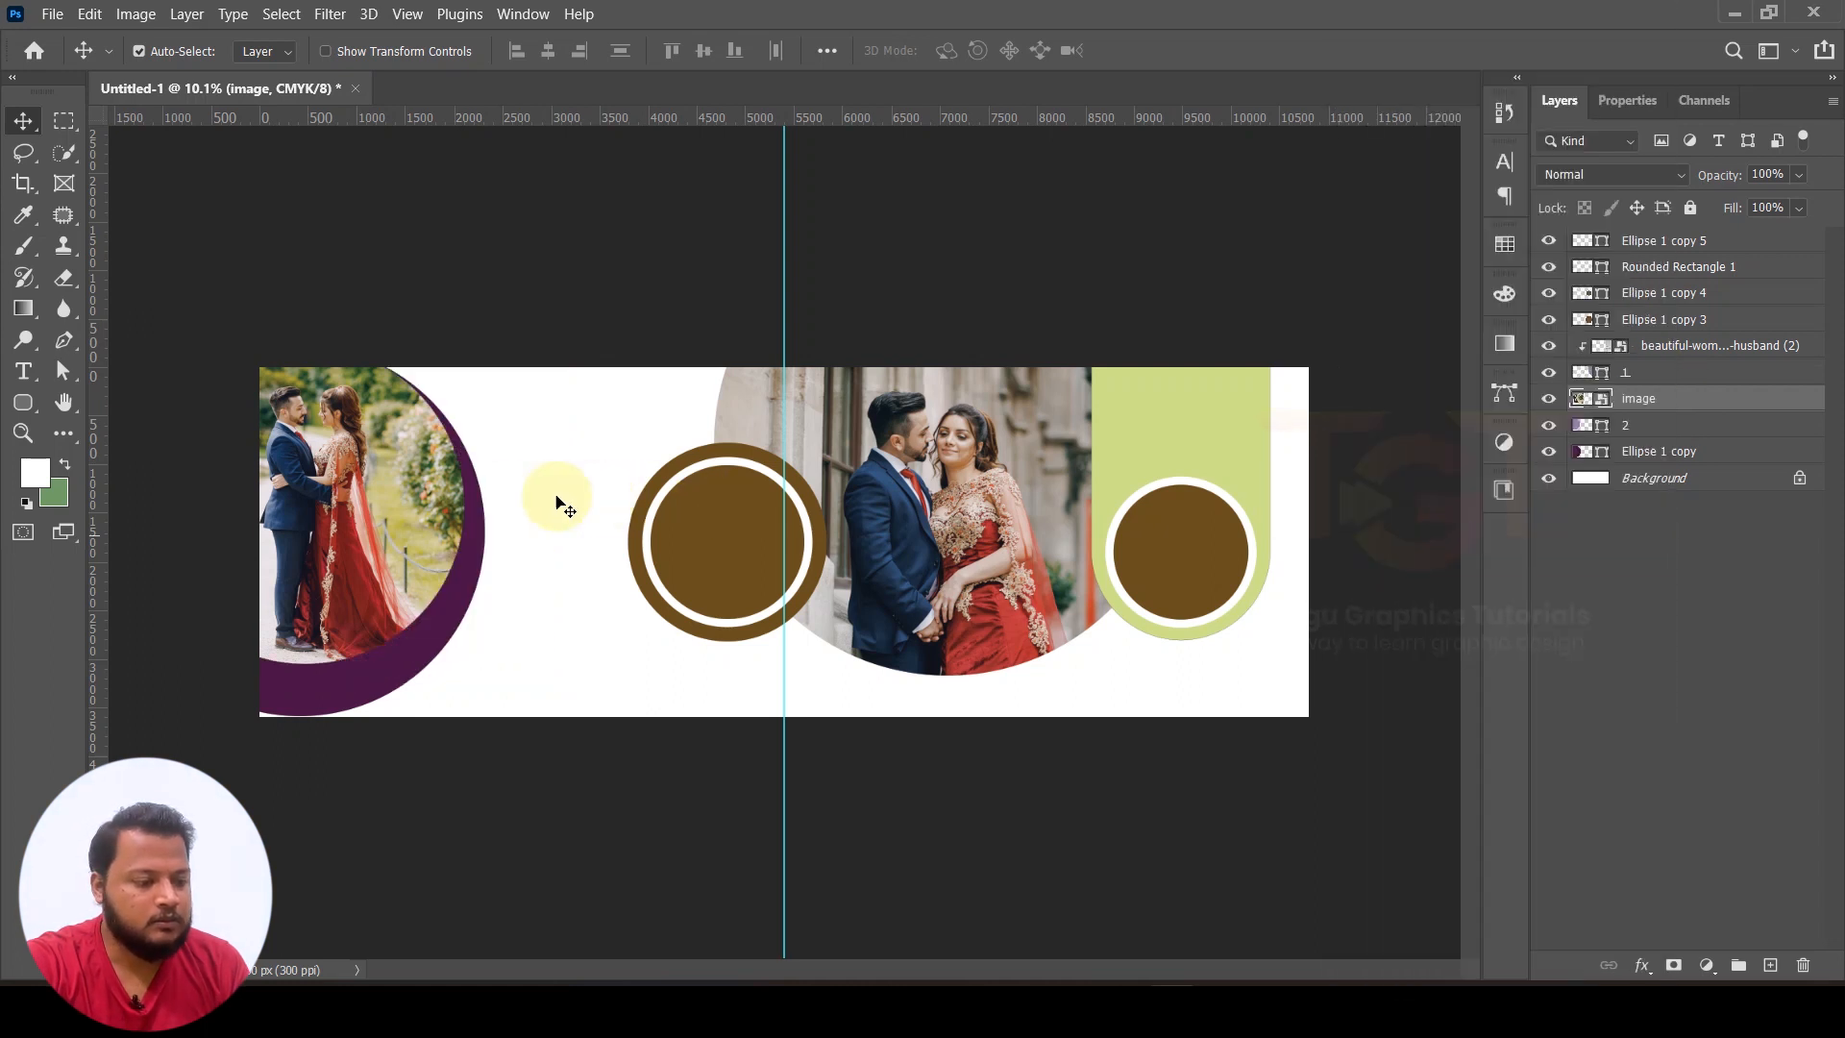
left_click_drag(336, 488, 344, 490)
Place the portrait photo of the couple seen from behind above the inner brown circle and centre the couple over it
left_click(716, 519)
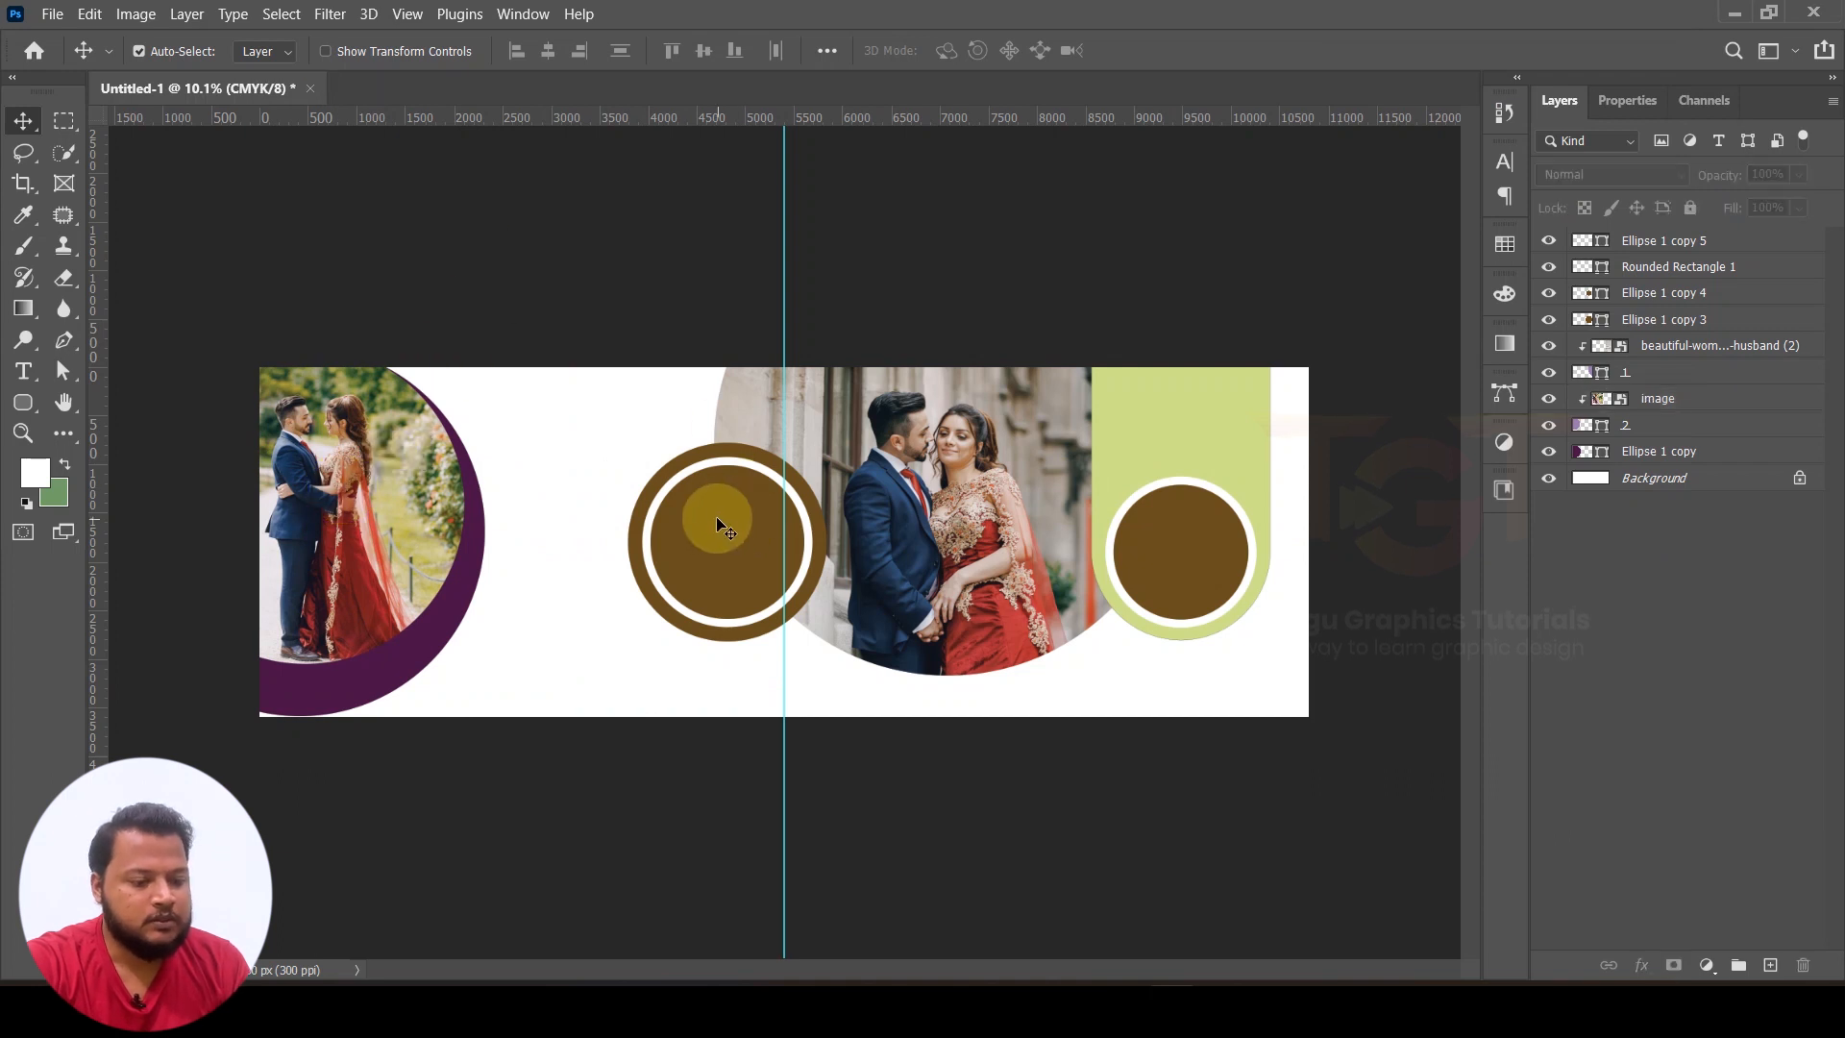
key("alt+Tab")
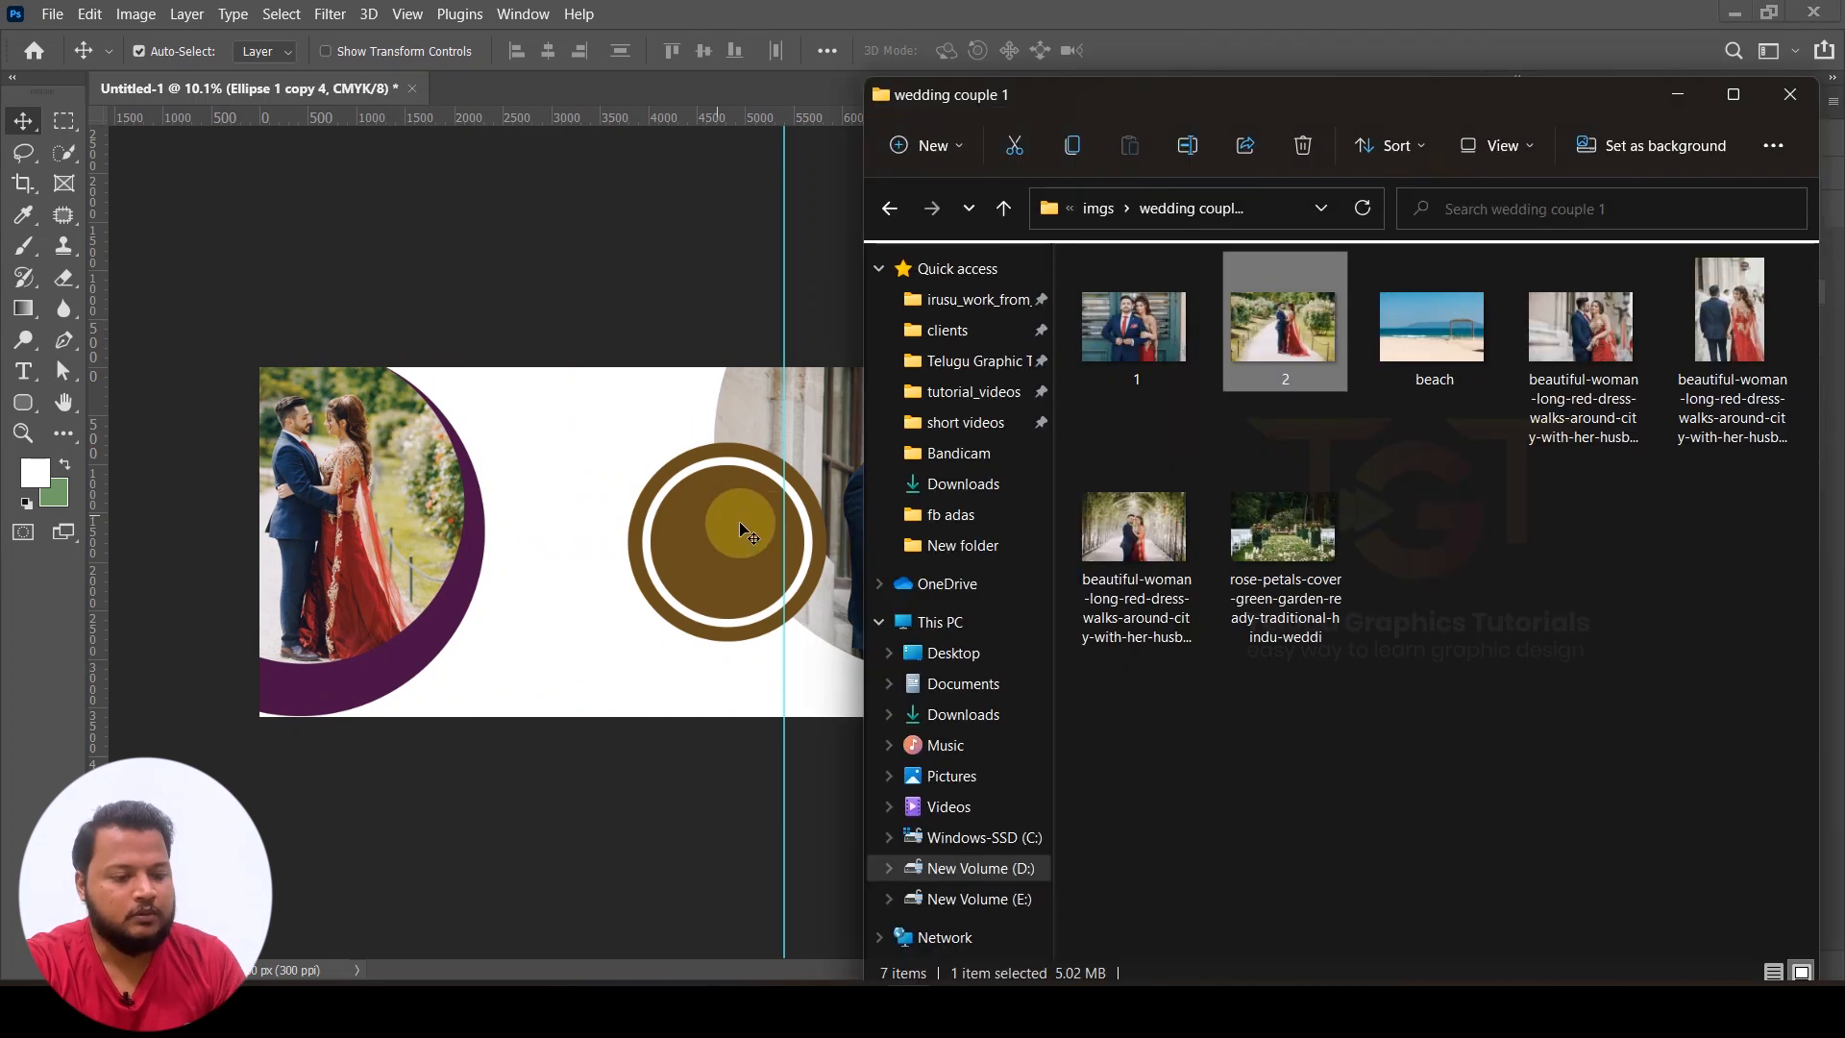
left_click_drag(1375, 91, 1441, 77)
left_click_drag(1573, 85, 1501, 107)
left_click(742, 554)
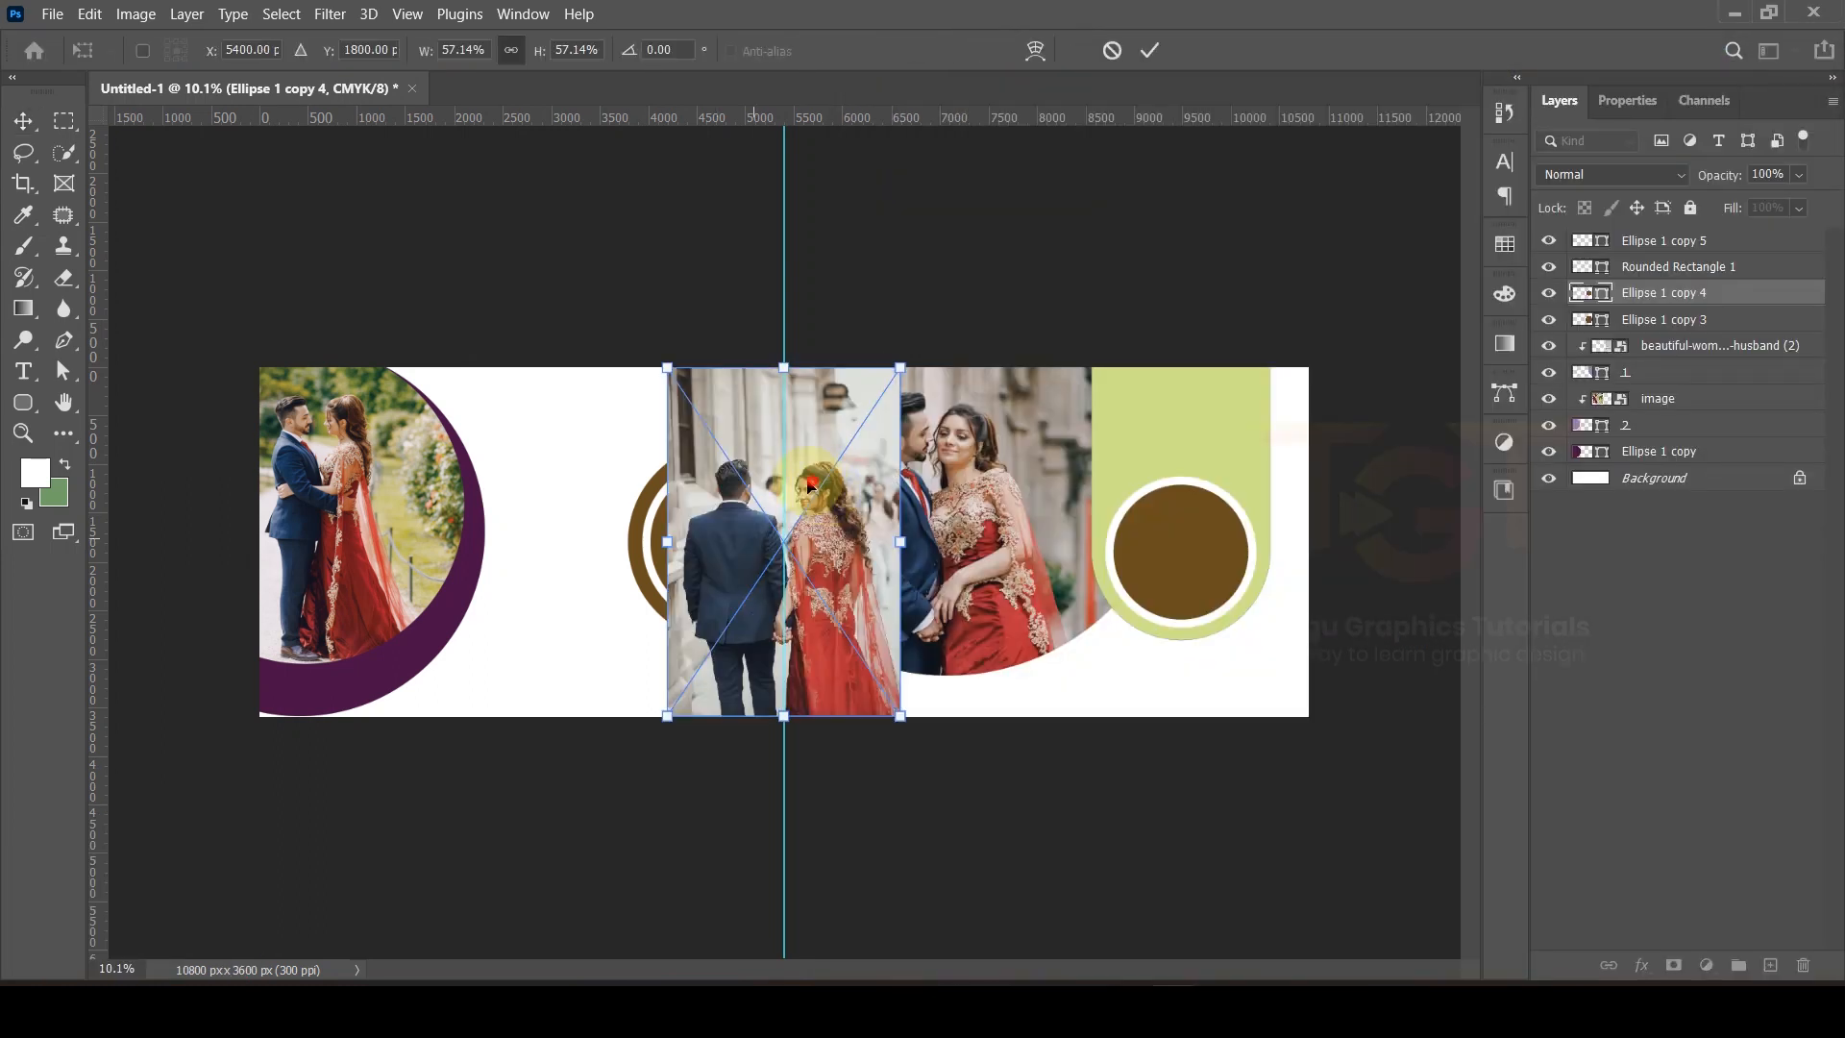
left_click_drag(819, 494, 763, 494)
left_click_drag(848, 542, 808, 542)
left_click(1149, 51)
Check the back-view photo against the circle below, then clip it to the inner white-stroked brown circle
left_click(1549, 293)
left_click(728, 542)
left_click(1549, 293)
right_click(1667, 293)
left_click(1432, 535)
scroll(708, 503, "up", 1)
scroll(708, 502, "down", 3)
Place the rose-petals garden photo above the brown circle in the green shape and position it over that circle
left_click(1128, 543)
key("alt+Tab")
left_click_drag(1288, 565, 1071, 540)
key("Return")
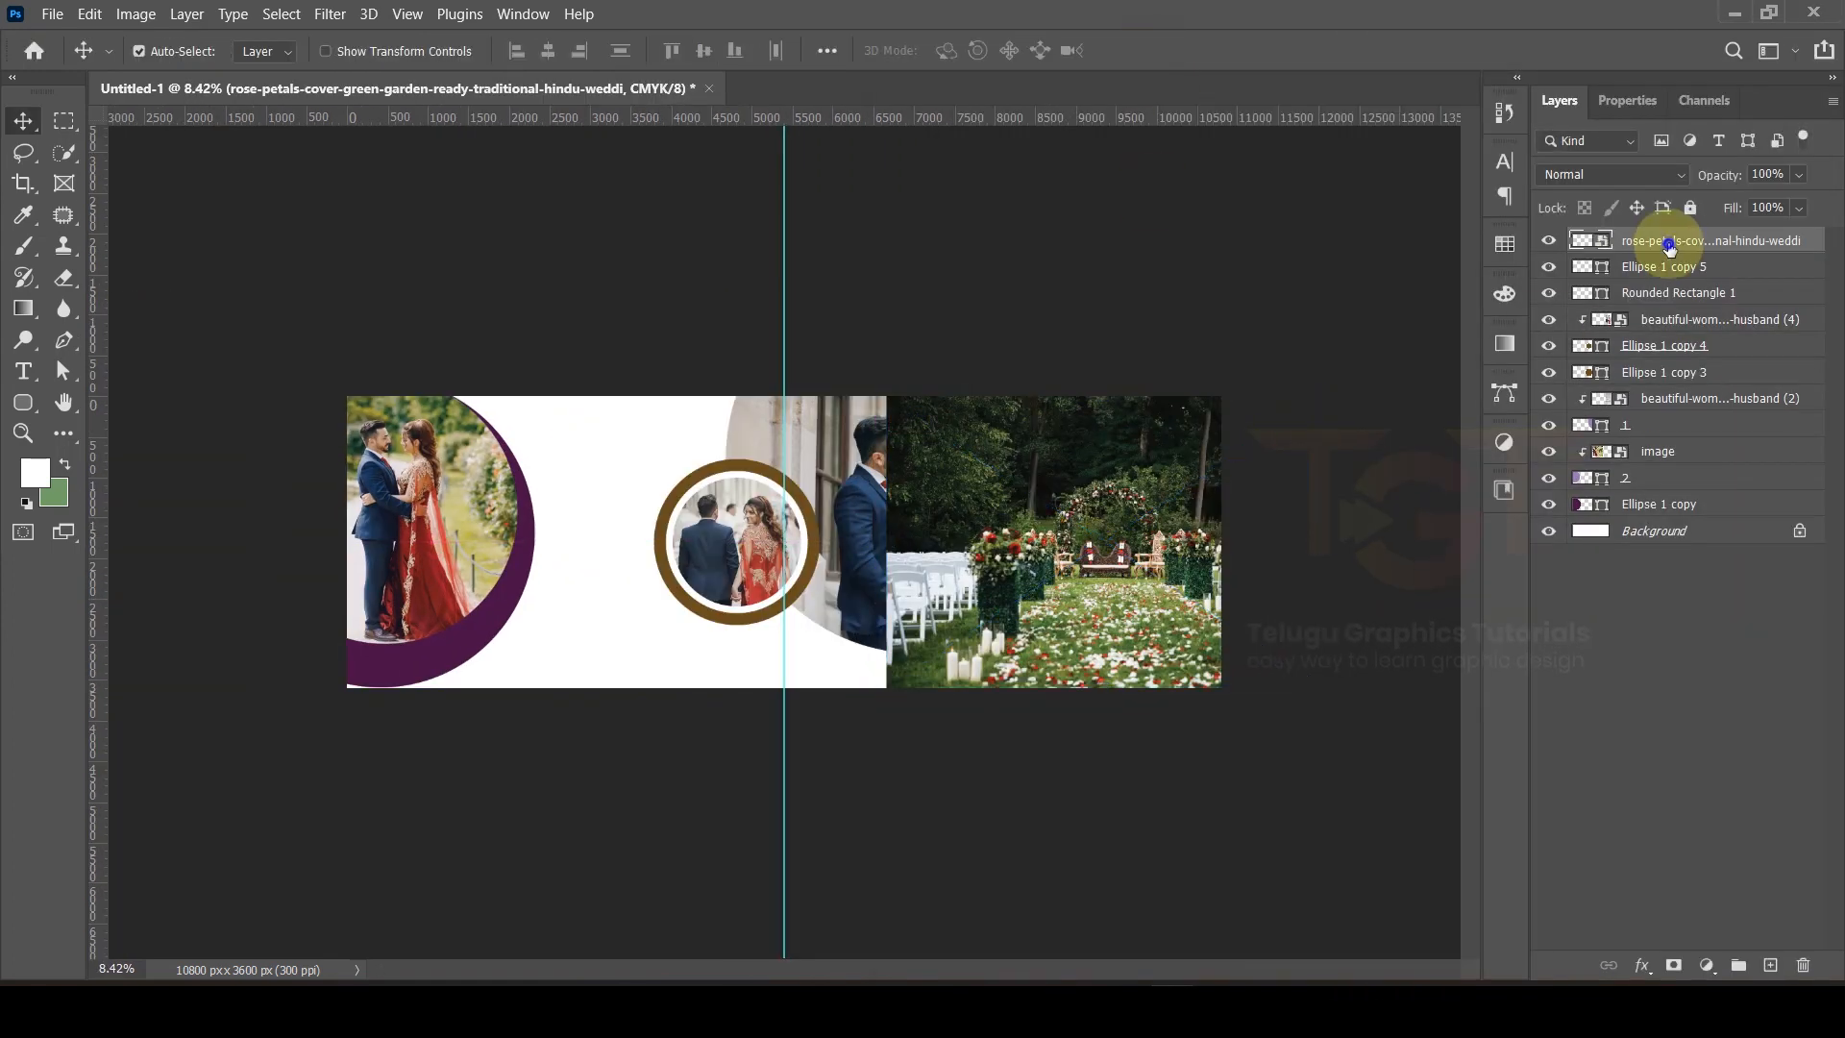
Clip the rose-petals photo to the brown circle in the green shape and adjust its position inside the circle
right_click(1667, 241)
left_click(1431, 535)
scroll(1256, 540, "up", 5)
left_click_drag(1295, 540, 1324, 539)
scroll(1324, 540, "down", 6)
Add a Solid Color fill layer above the Background and try red shades such as #681515 and #af2d2d
left_click(1122, 356)
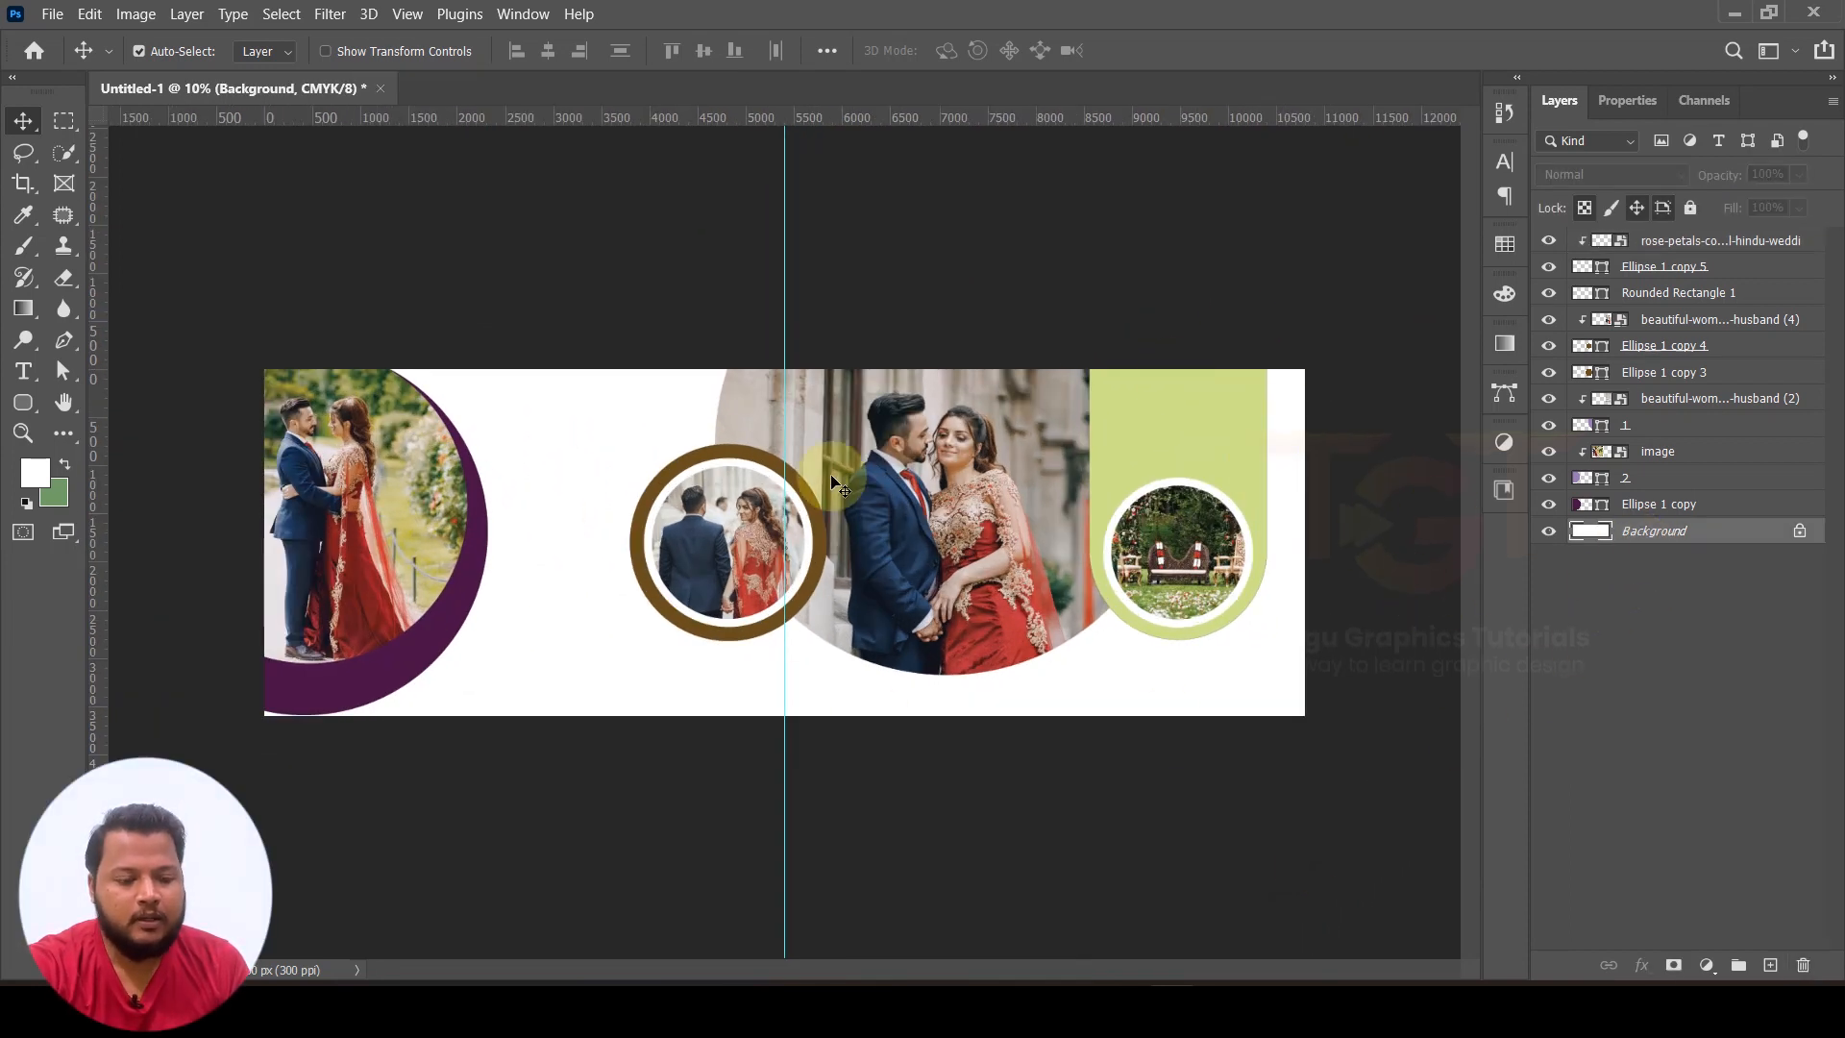
left_click(1683, 540)
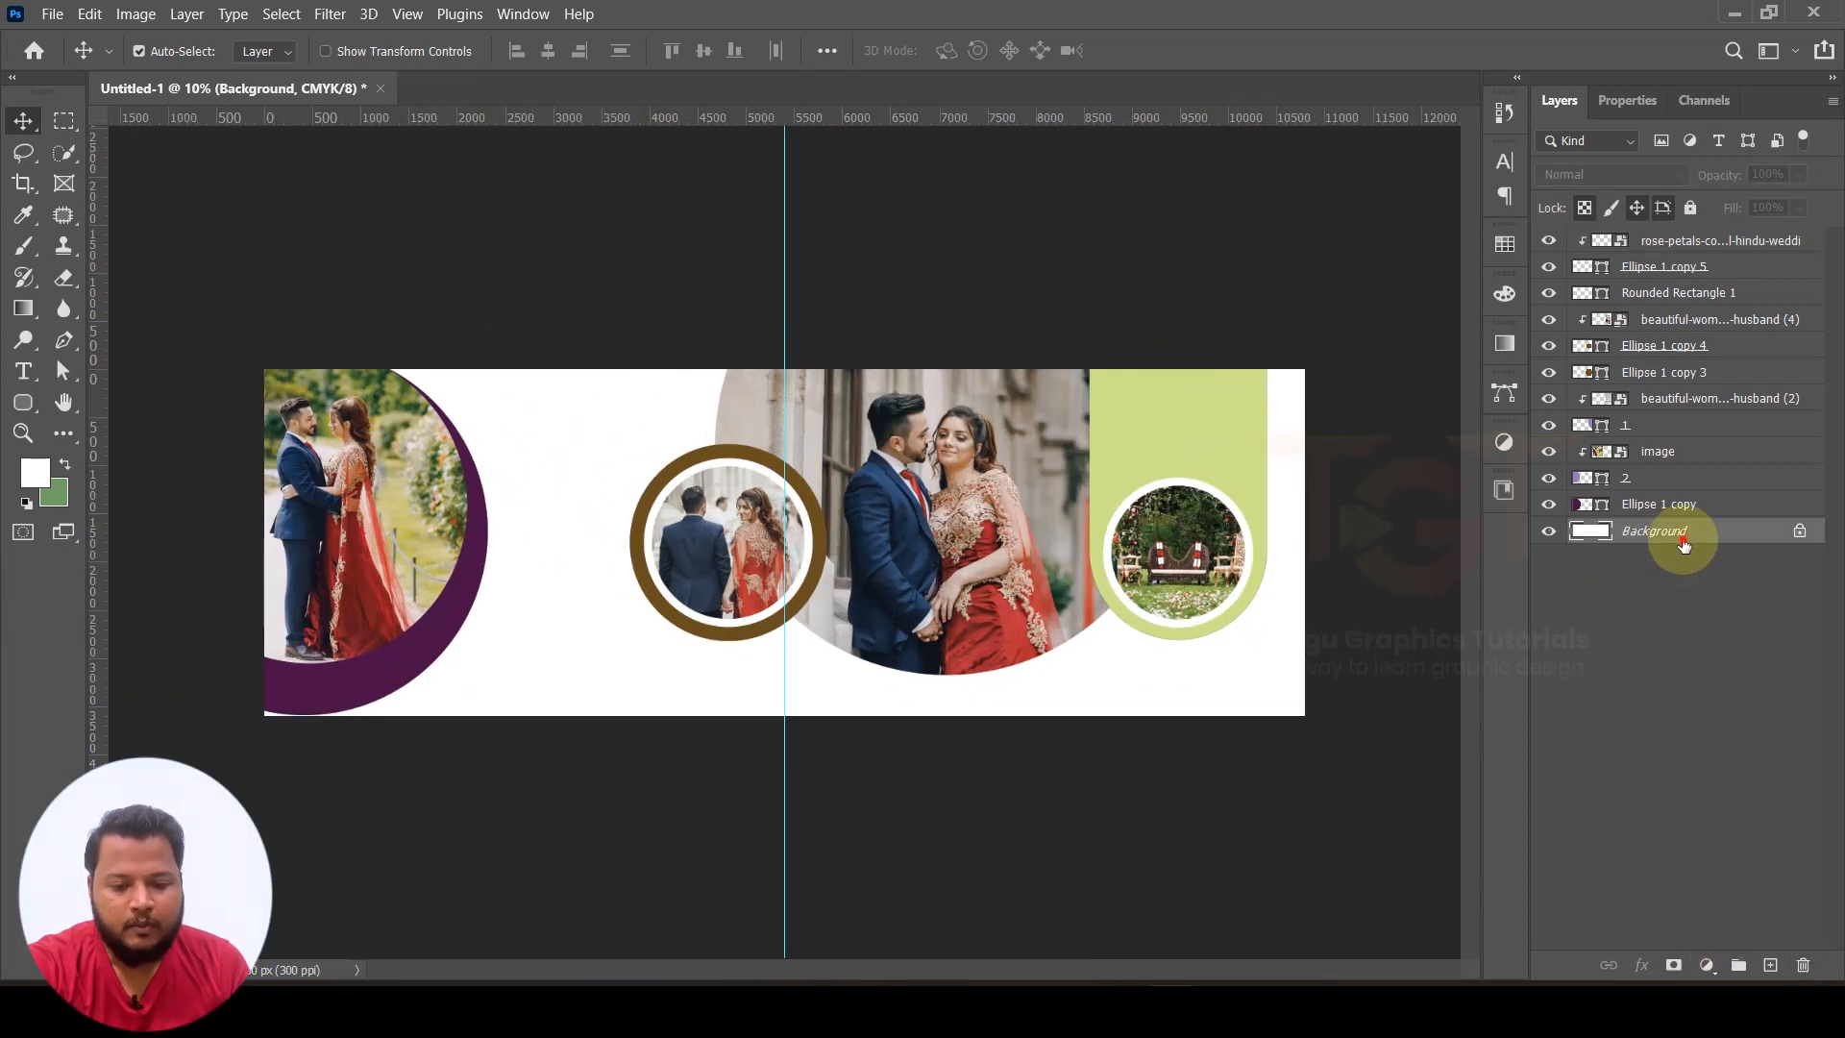
left_click(1705, 961)
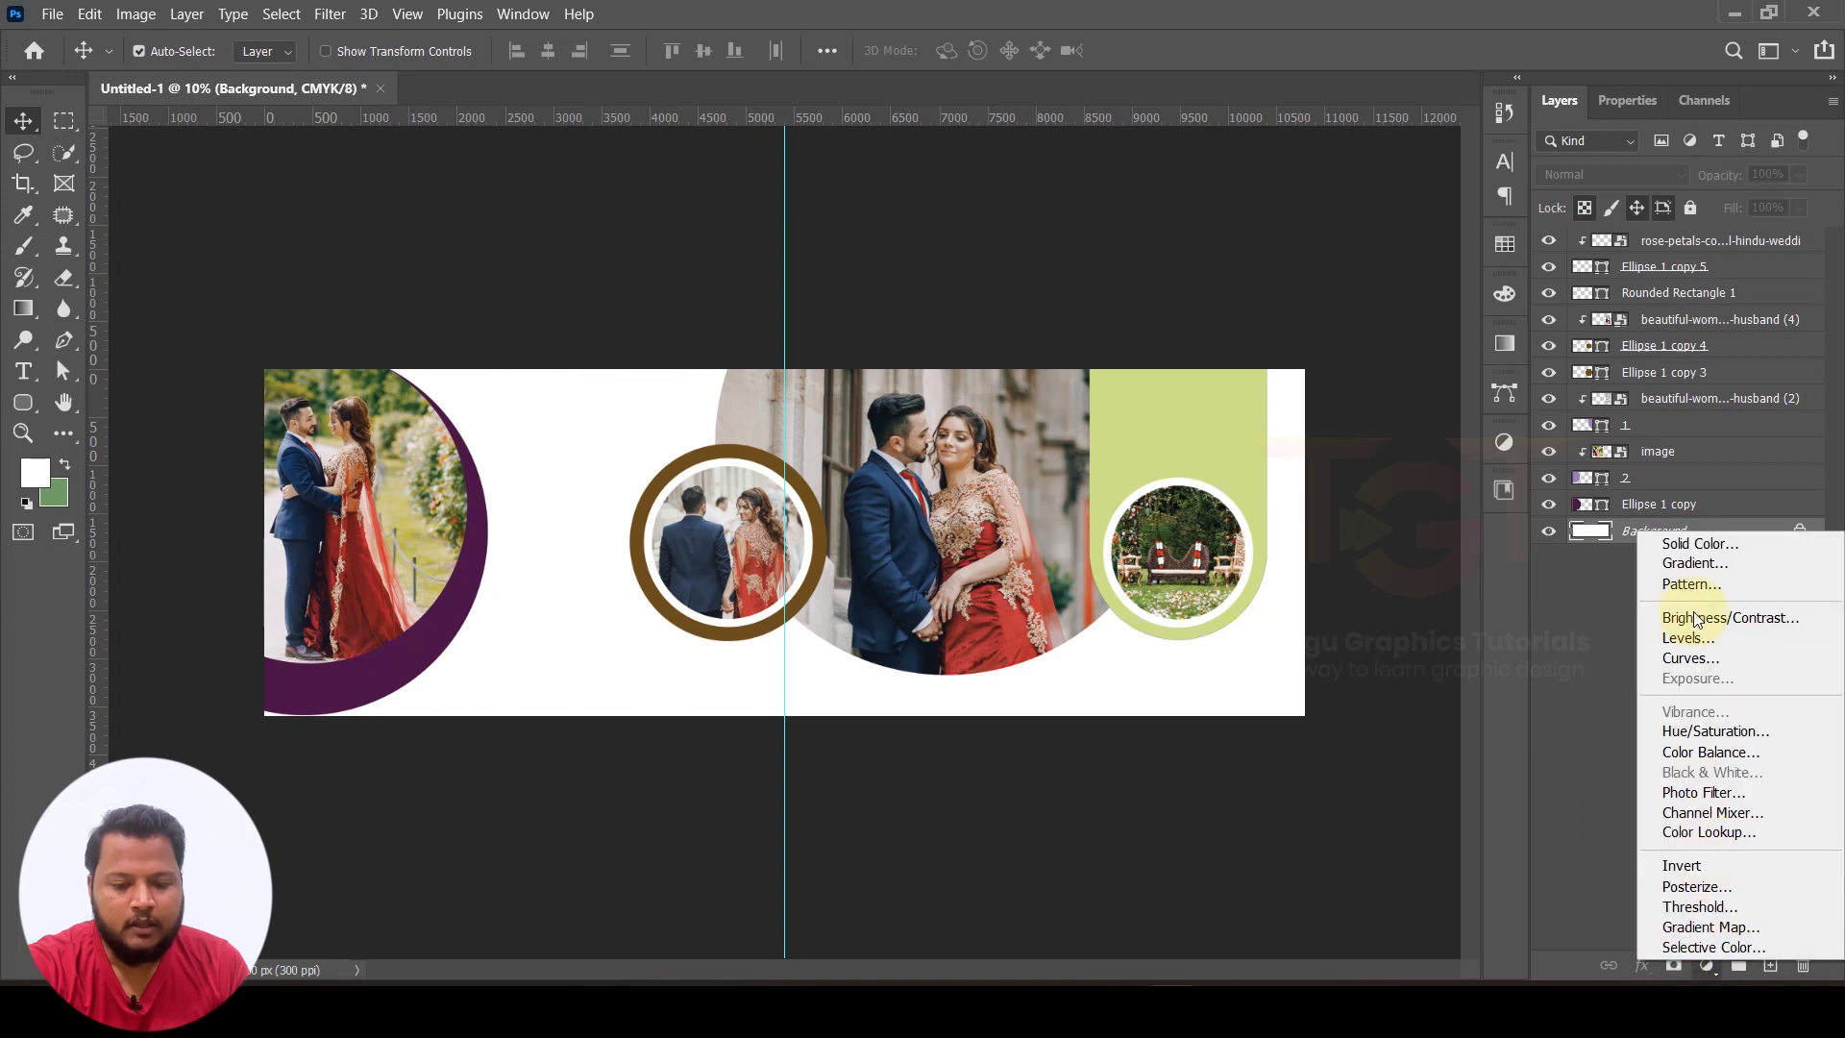
left_click(1699, 546)
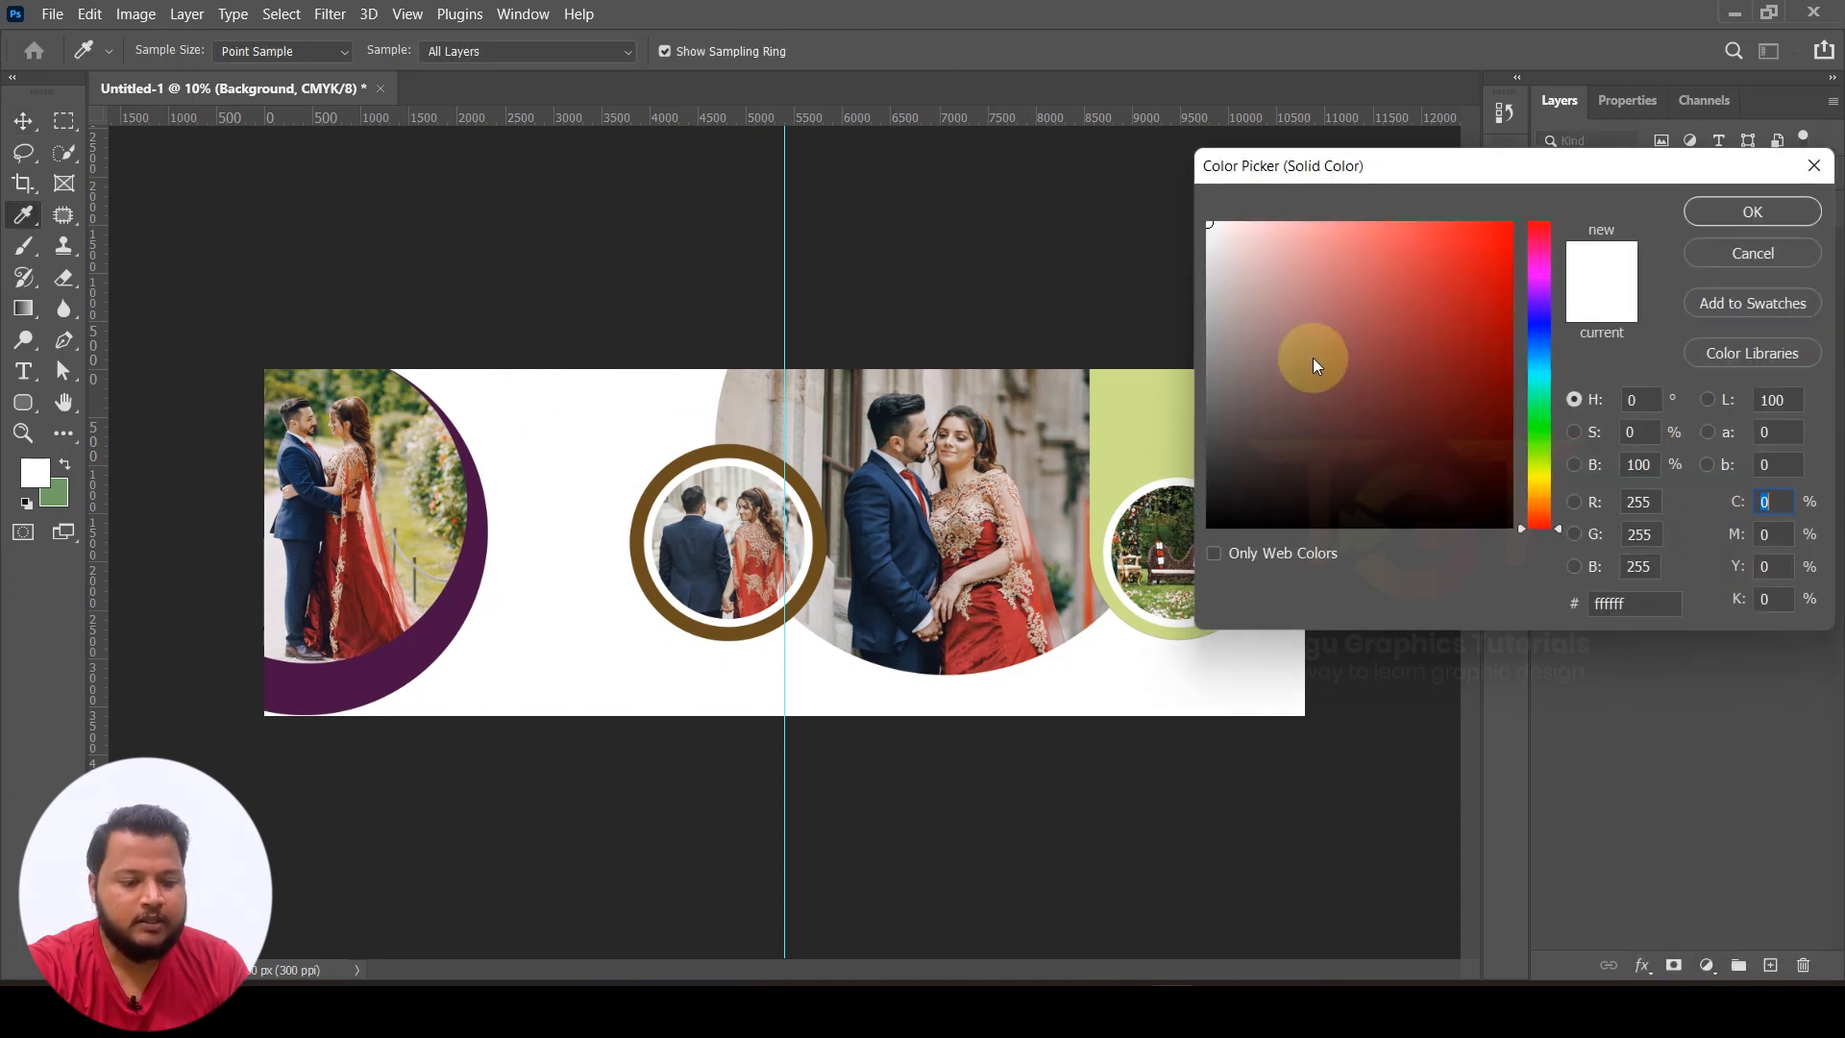
left_click(1497, 269)
left_click(1450, 411)
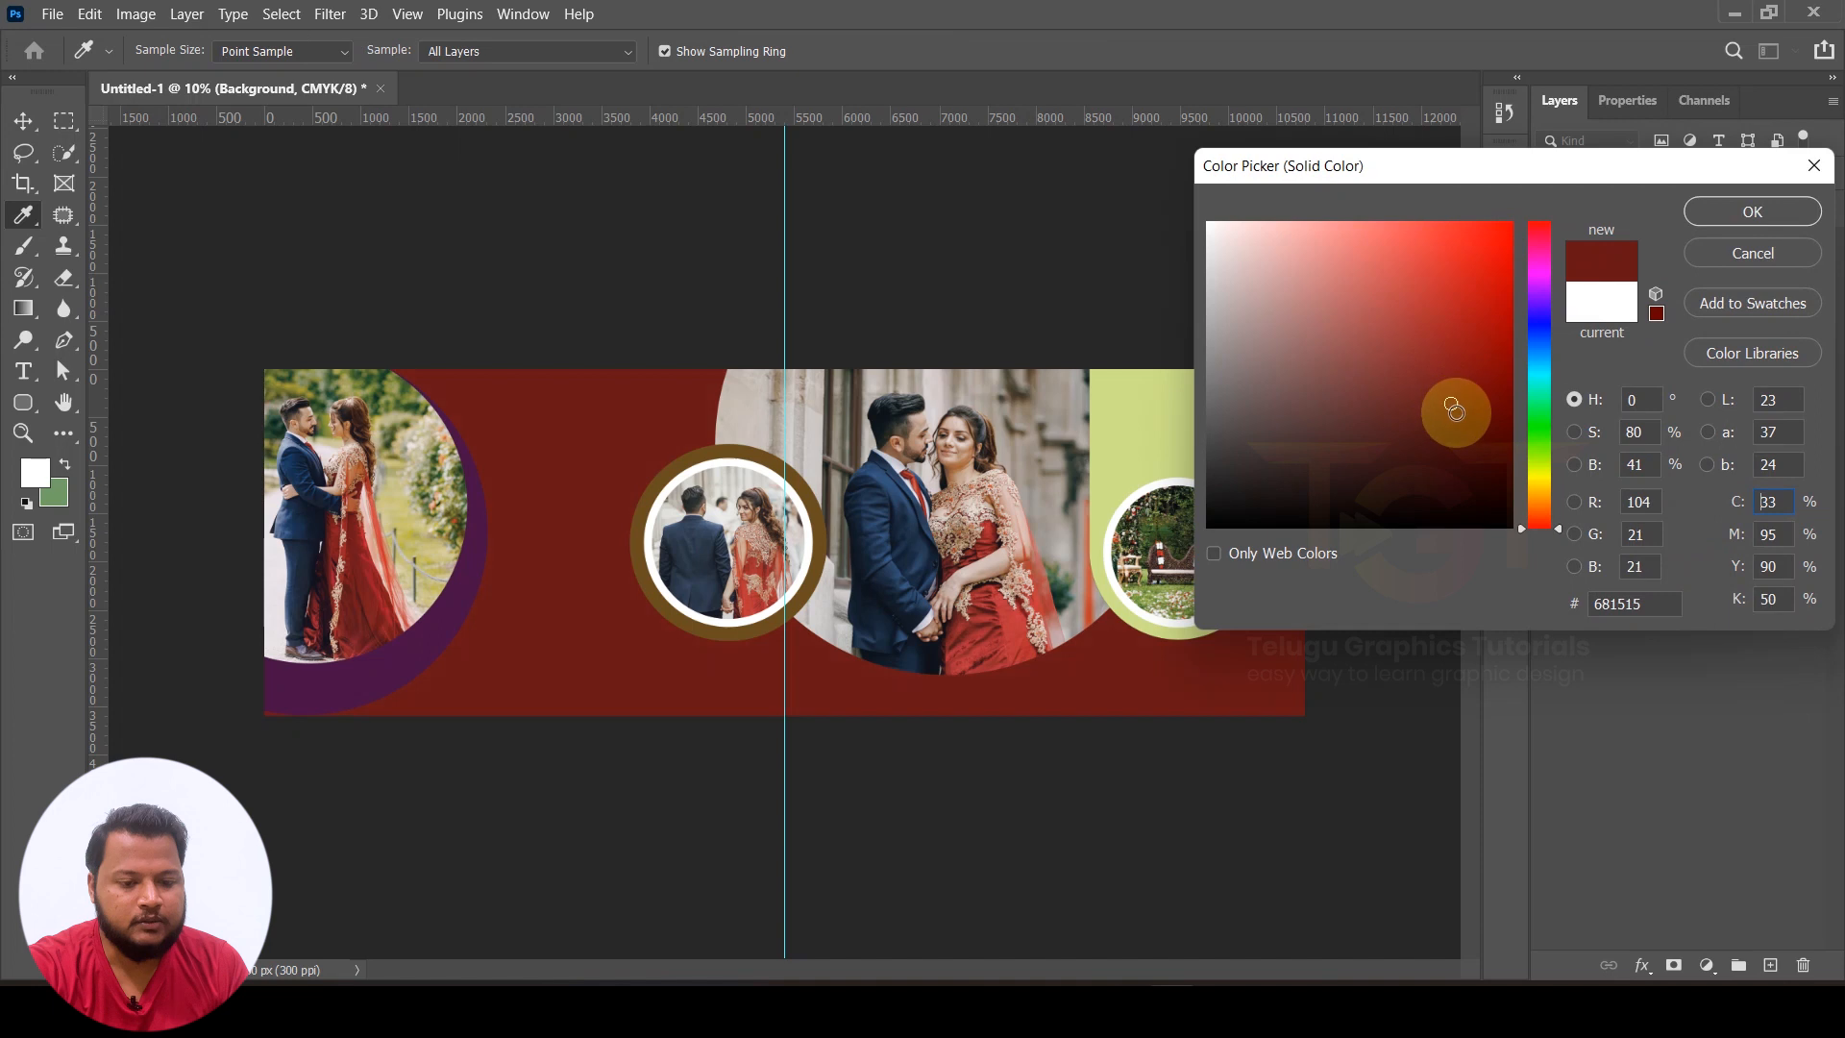
left_click(1449, 344)
left_click(1437, 320)
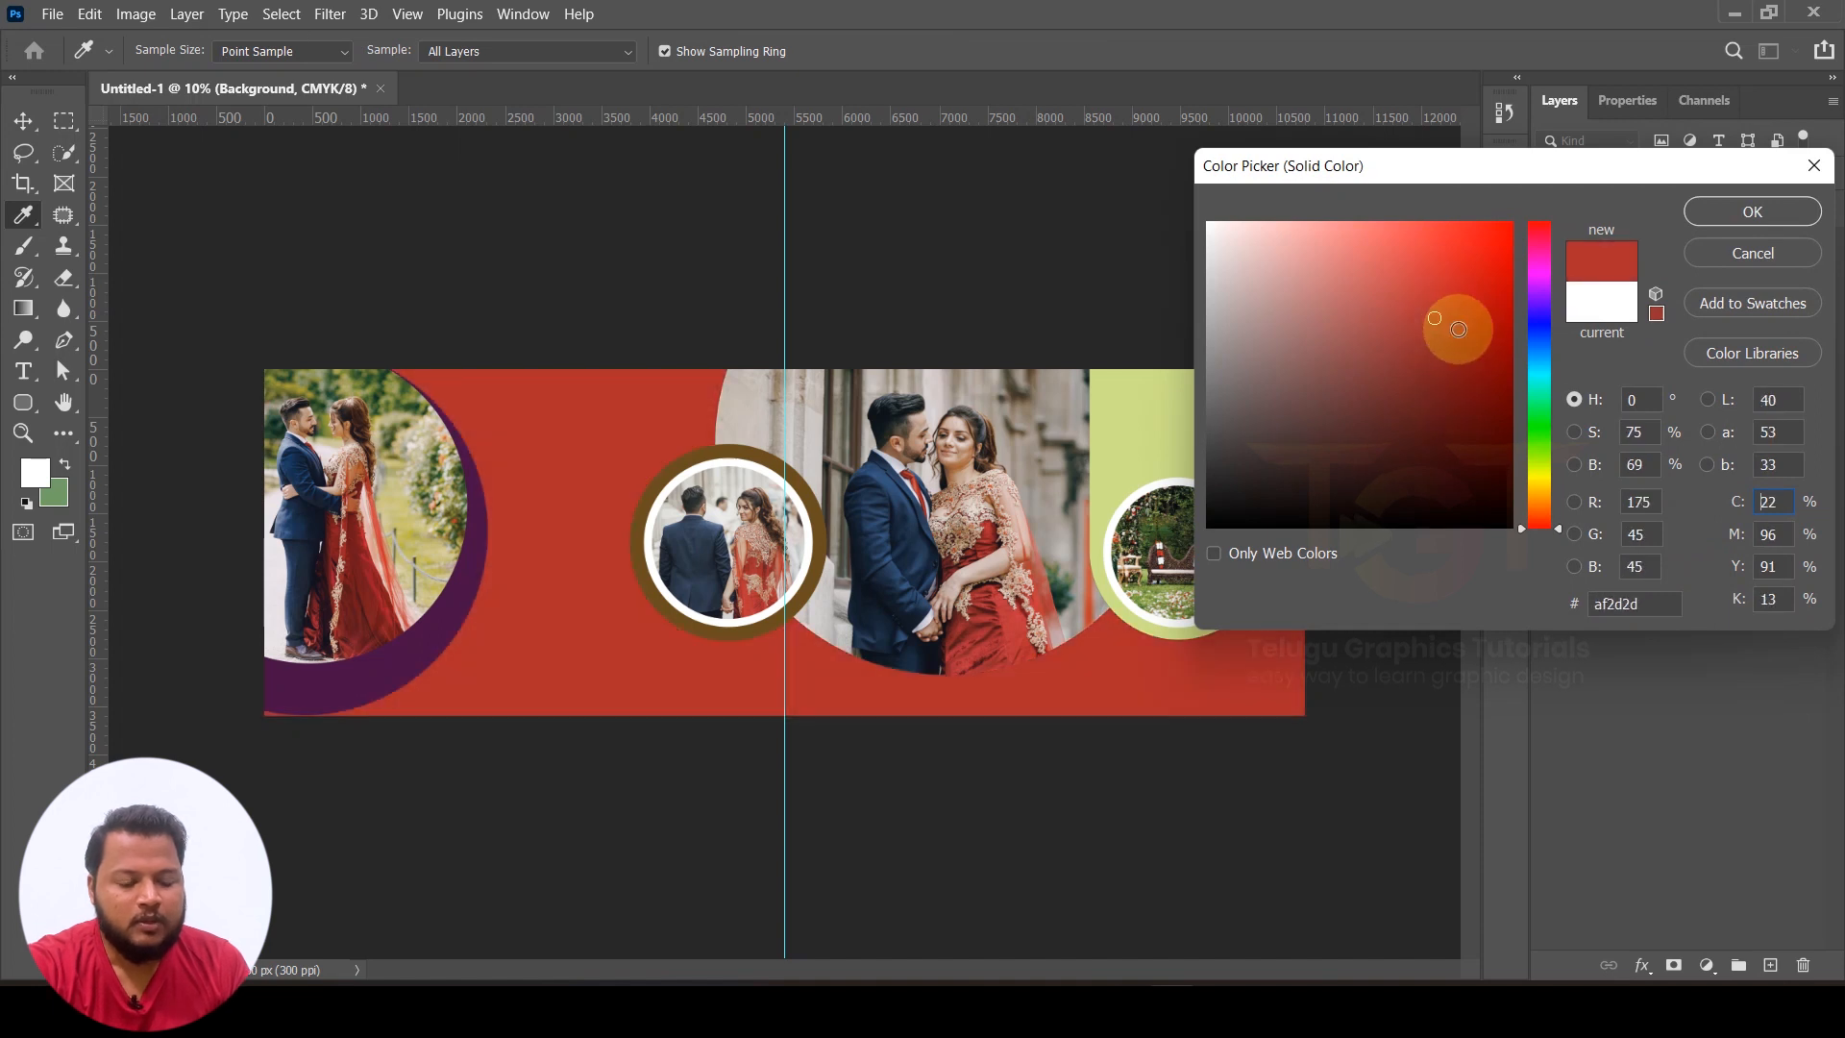
Sample the blue of the groom's suit for the background fill and darken it to a deep navy
left_click(894, 471)
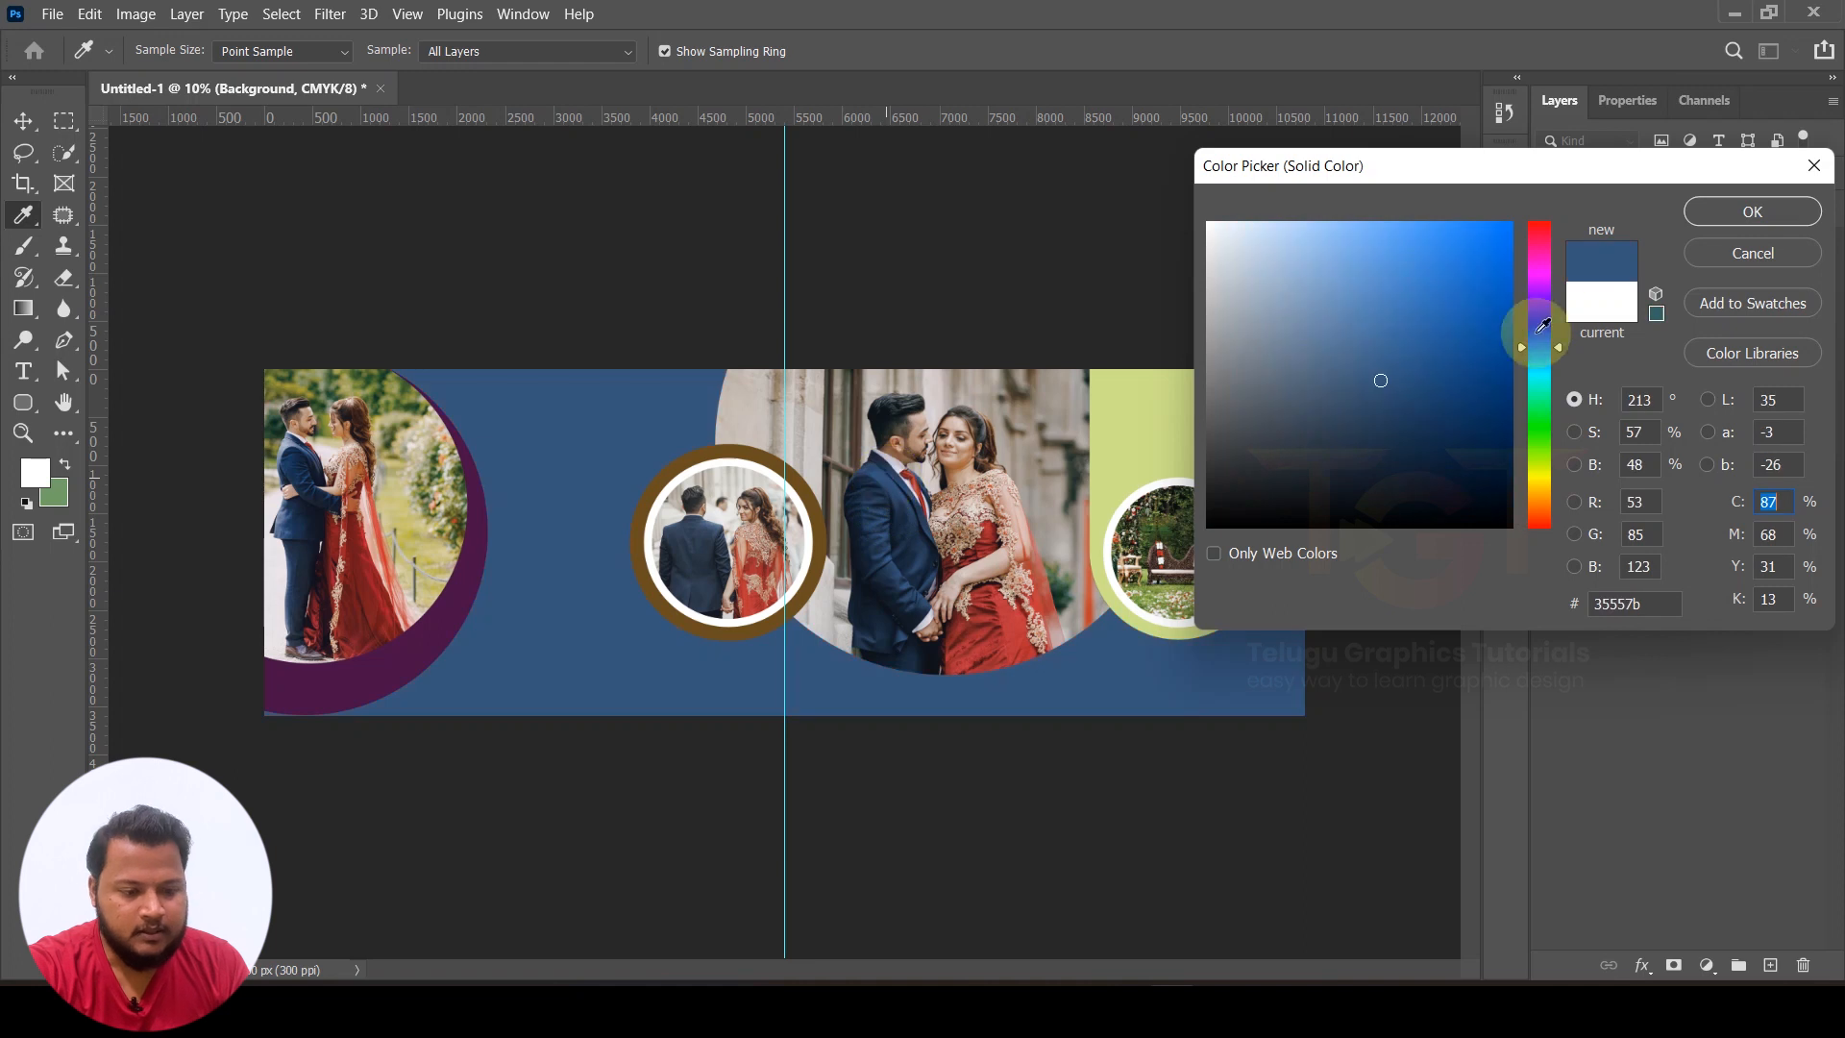
left_click(1574, 432)
left_click(1554, 336)
left_click_drag(1558, 339, 1556, 445)
left_click(1575, 465)
left_click(1741, 217)
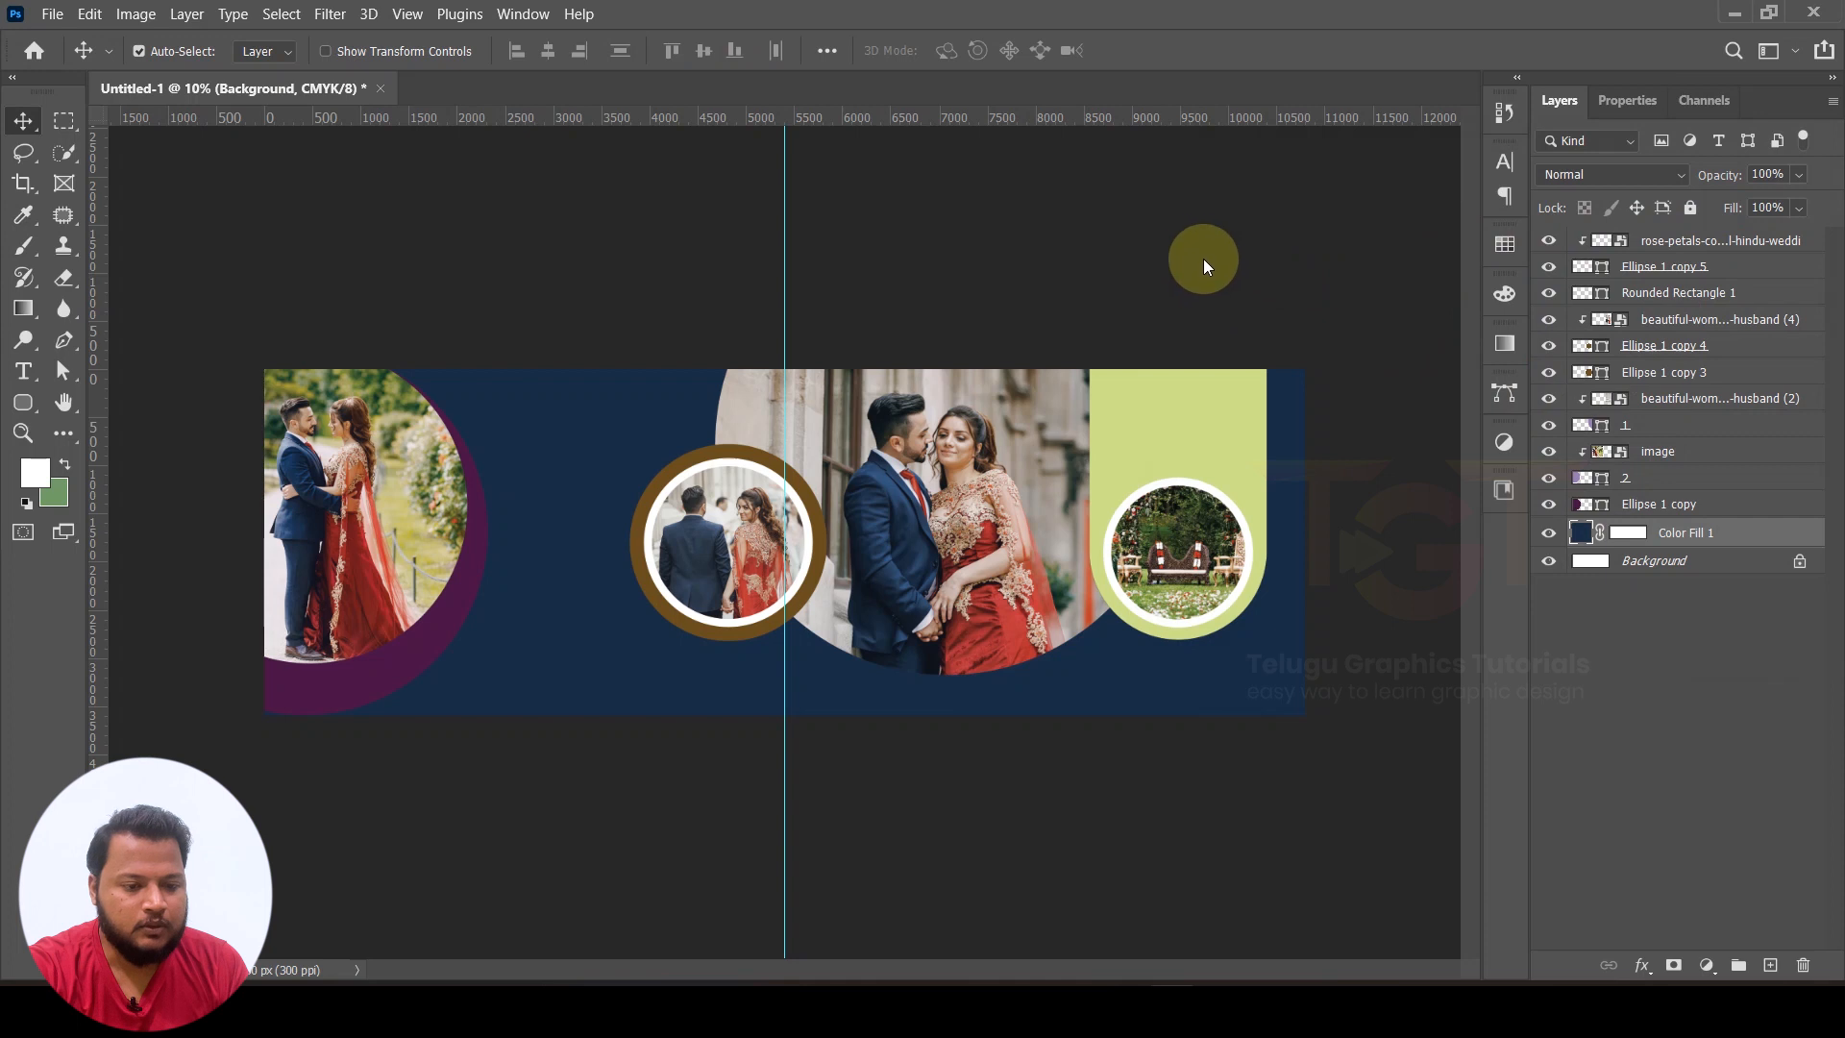
Give the large centre circle on layer 1 a white stroke of 100 px
left_click(1035, 439)
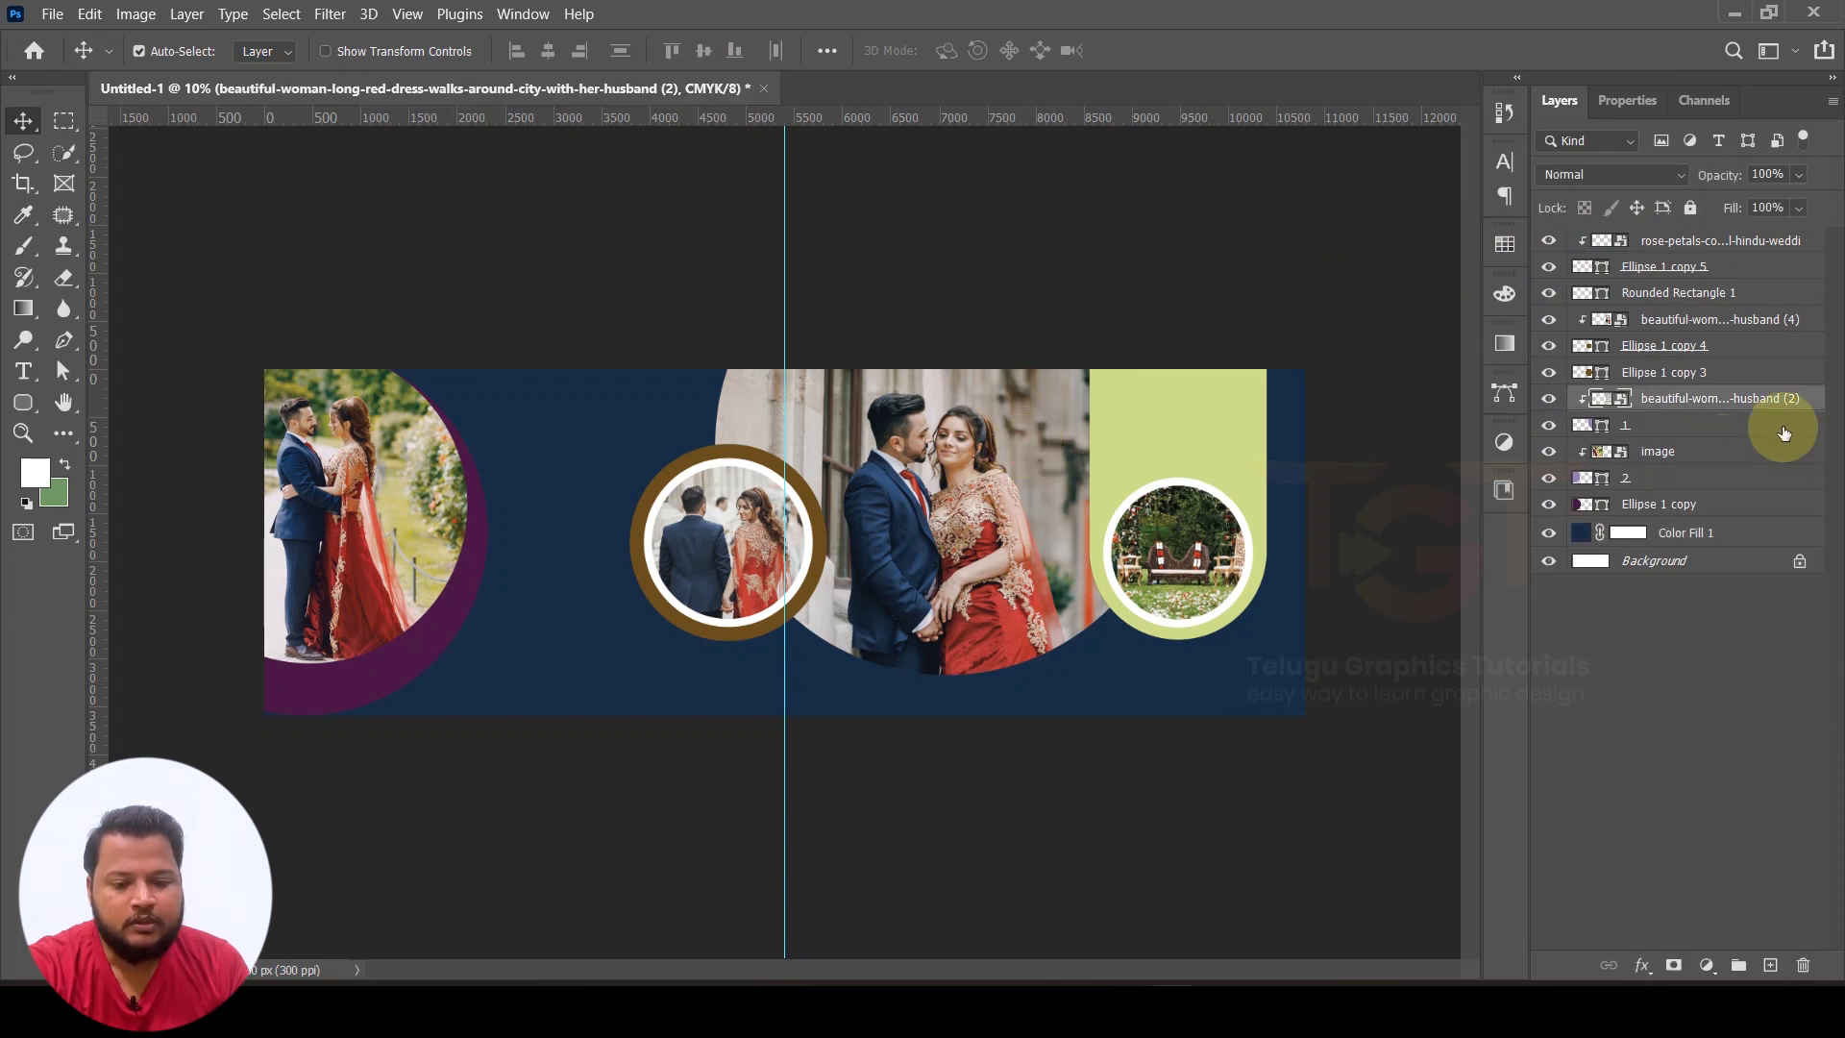
left_click(1630, 425)
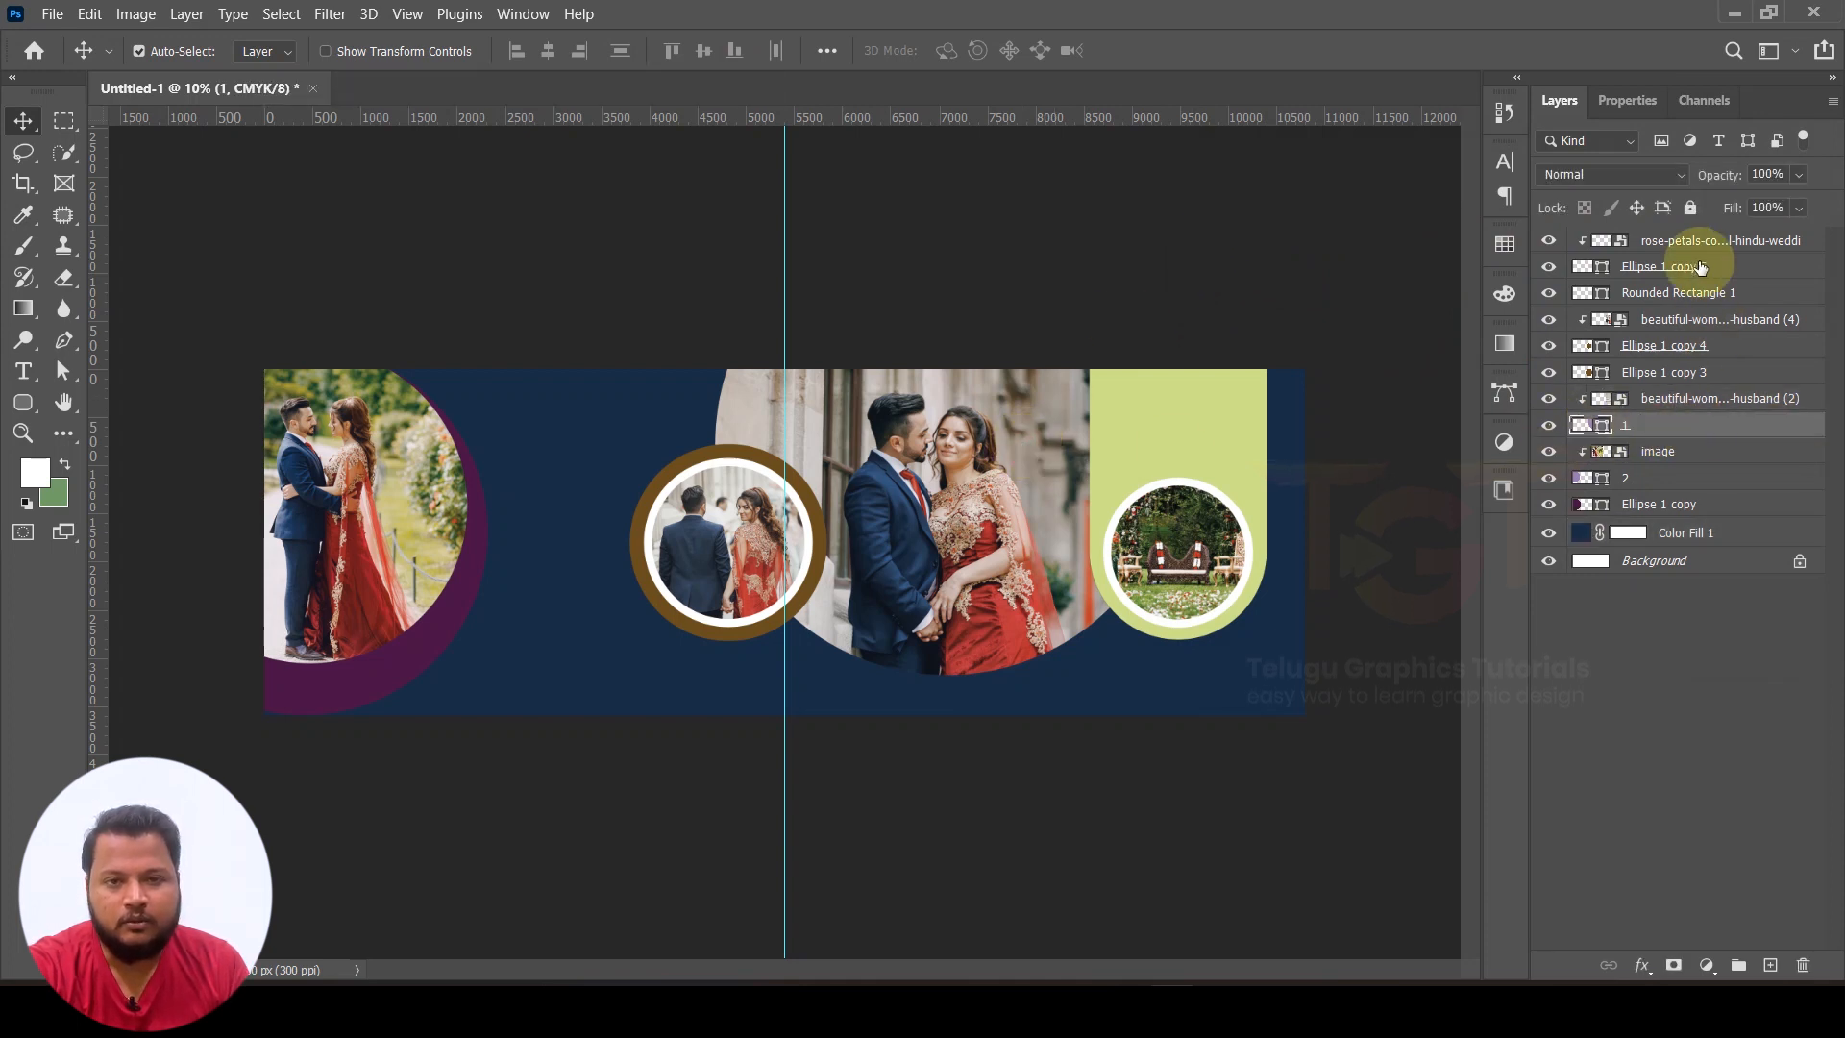
left_click(1627, 101)
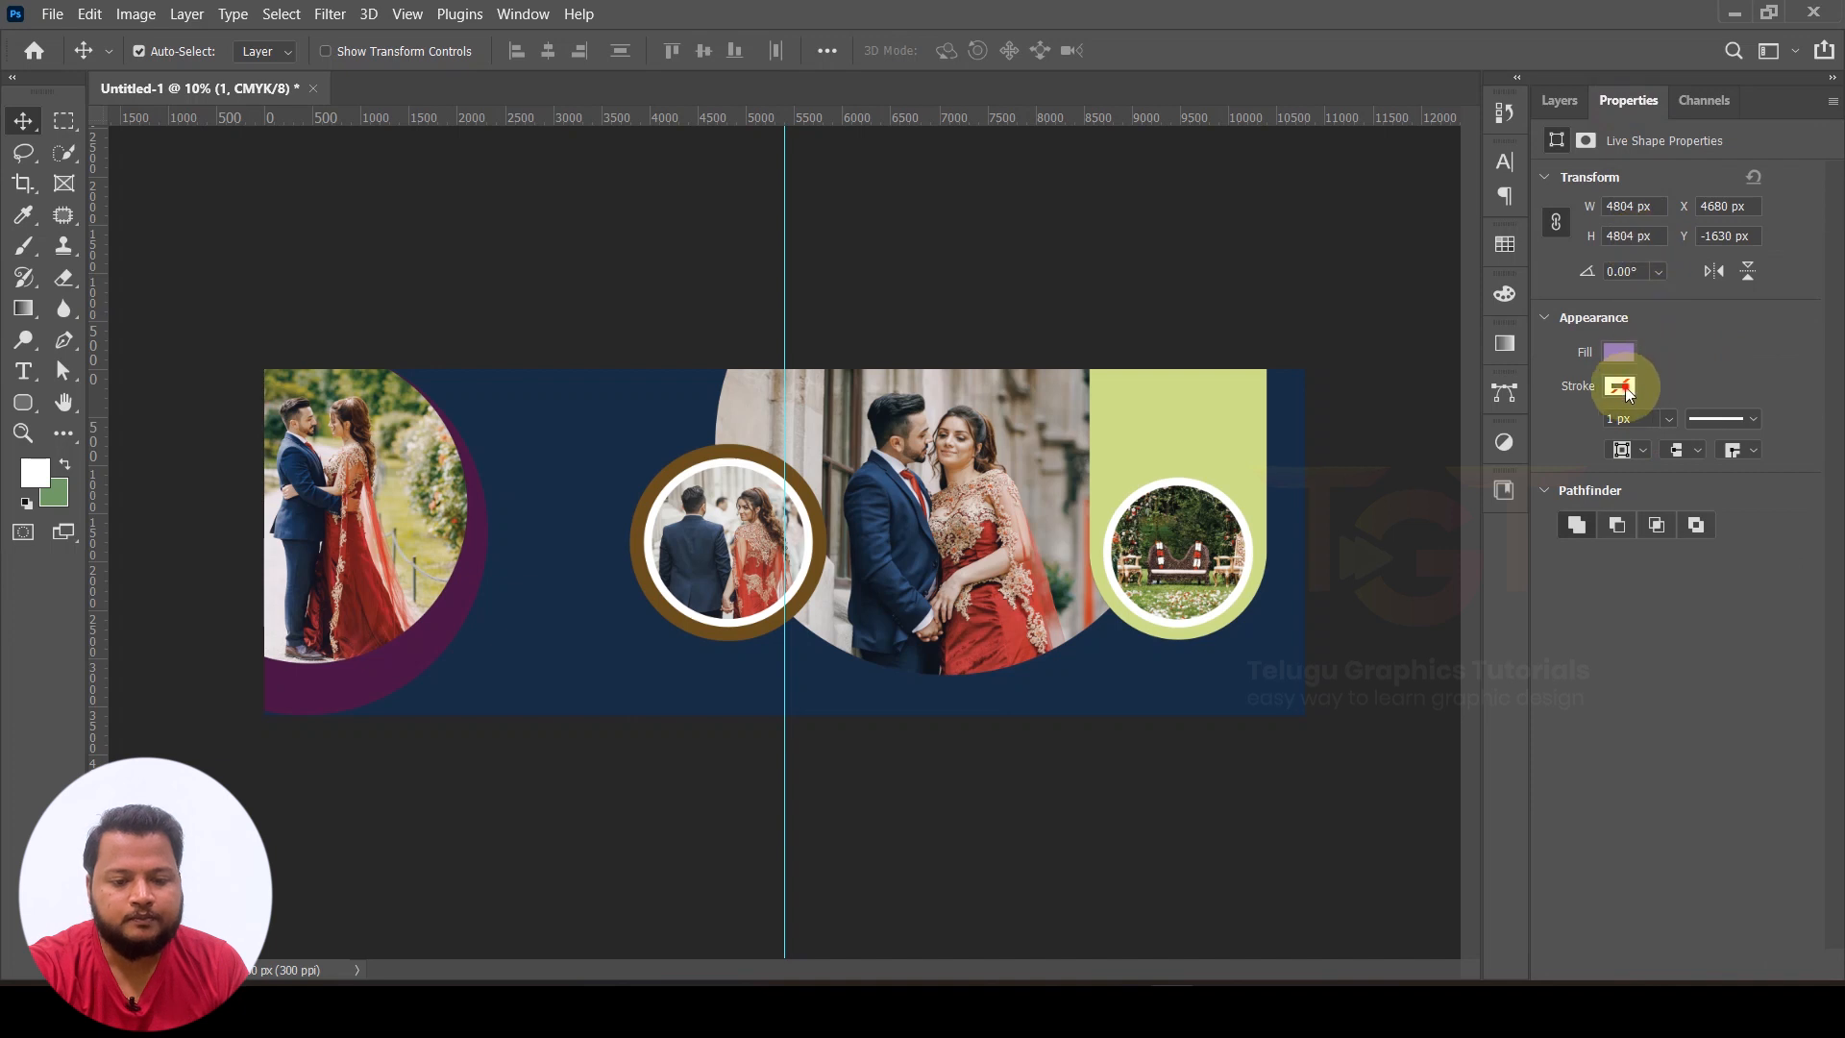
left_click(1622, 386)
left_click(1557, 511)
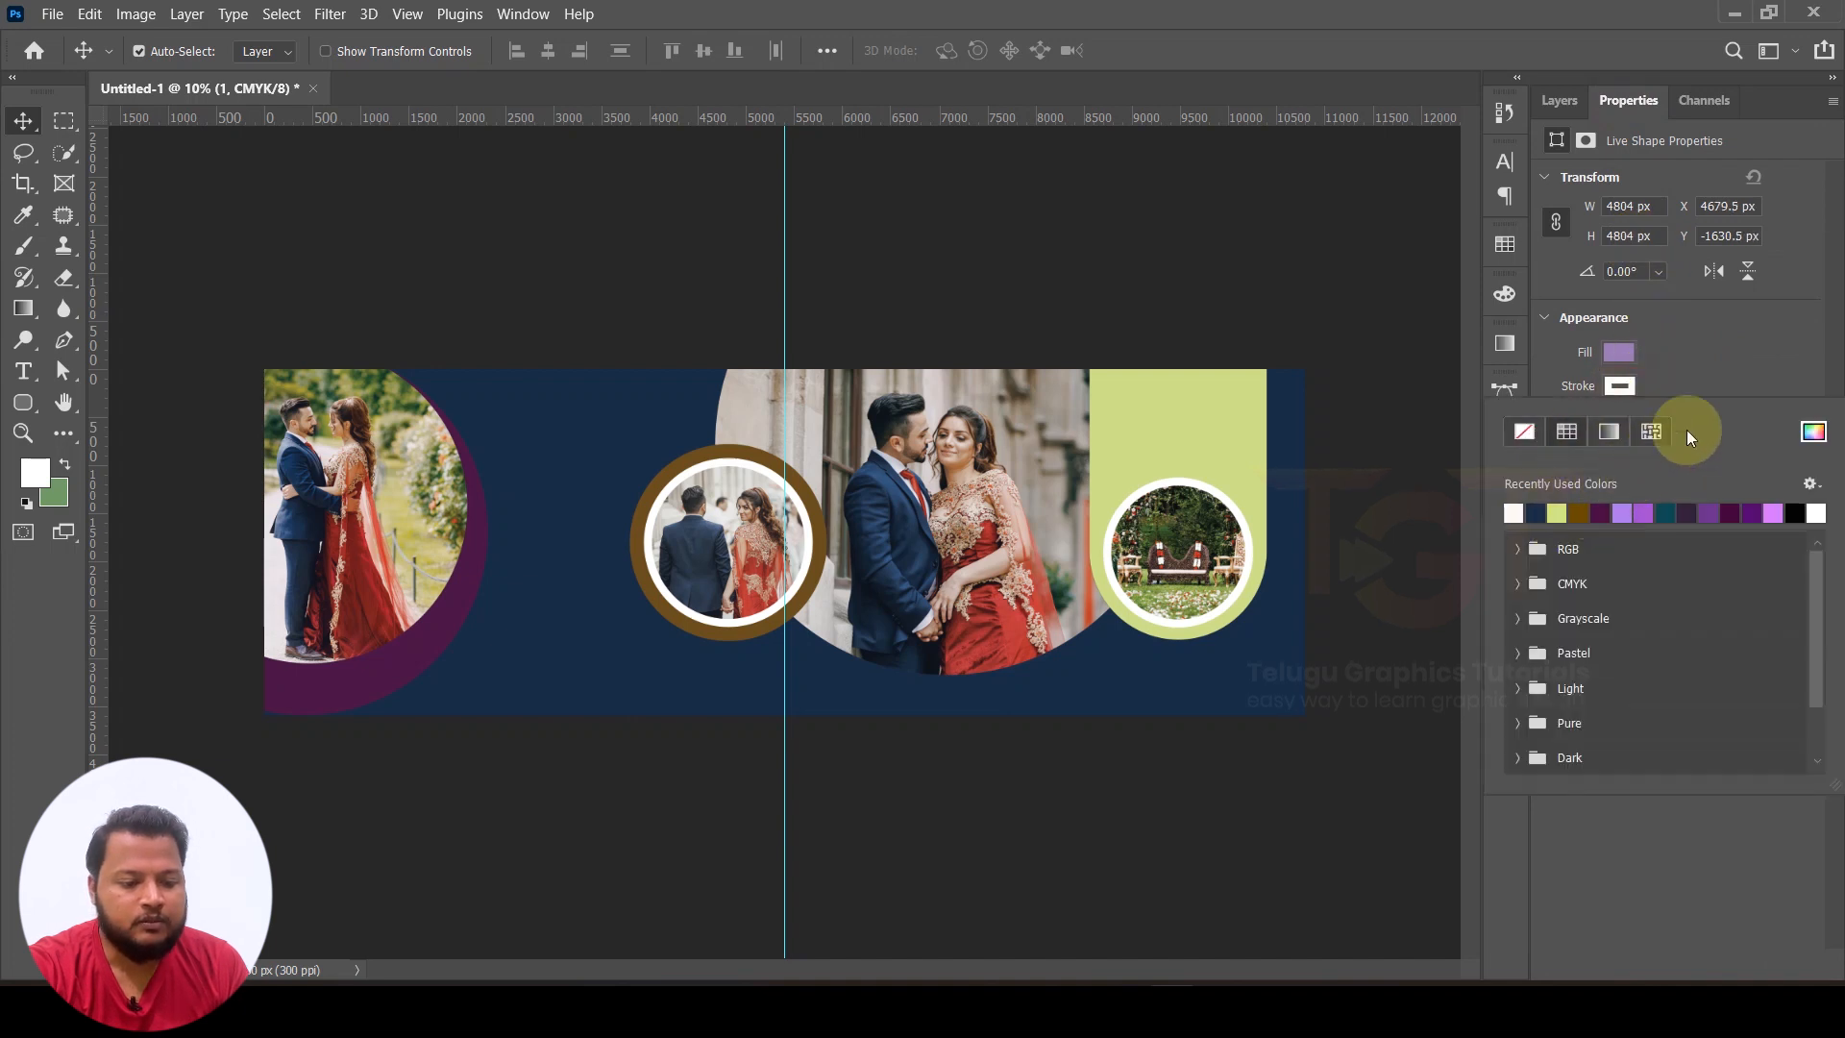
left_click(1738, 350)
left_click(1648, 418)
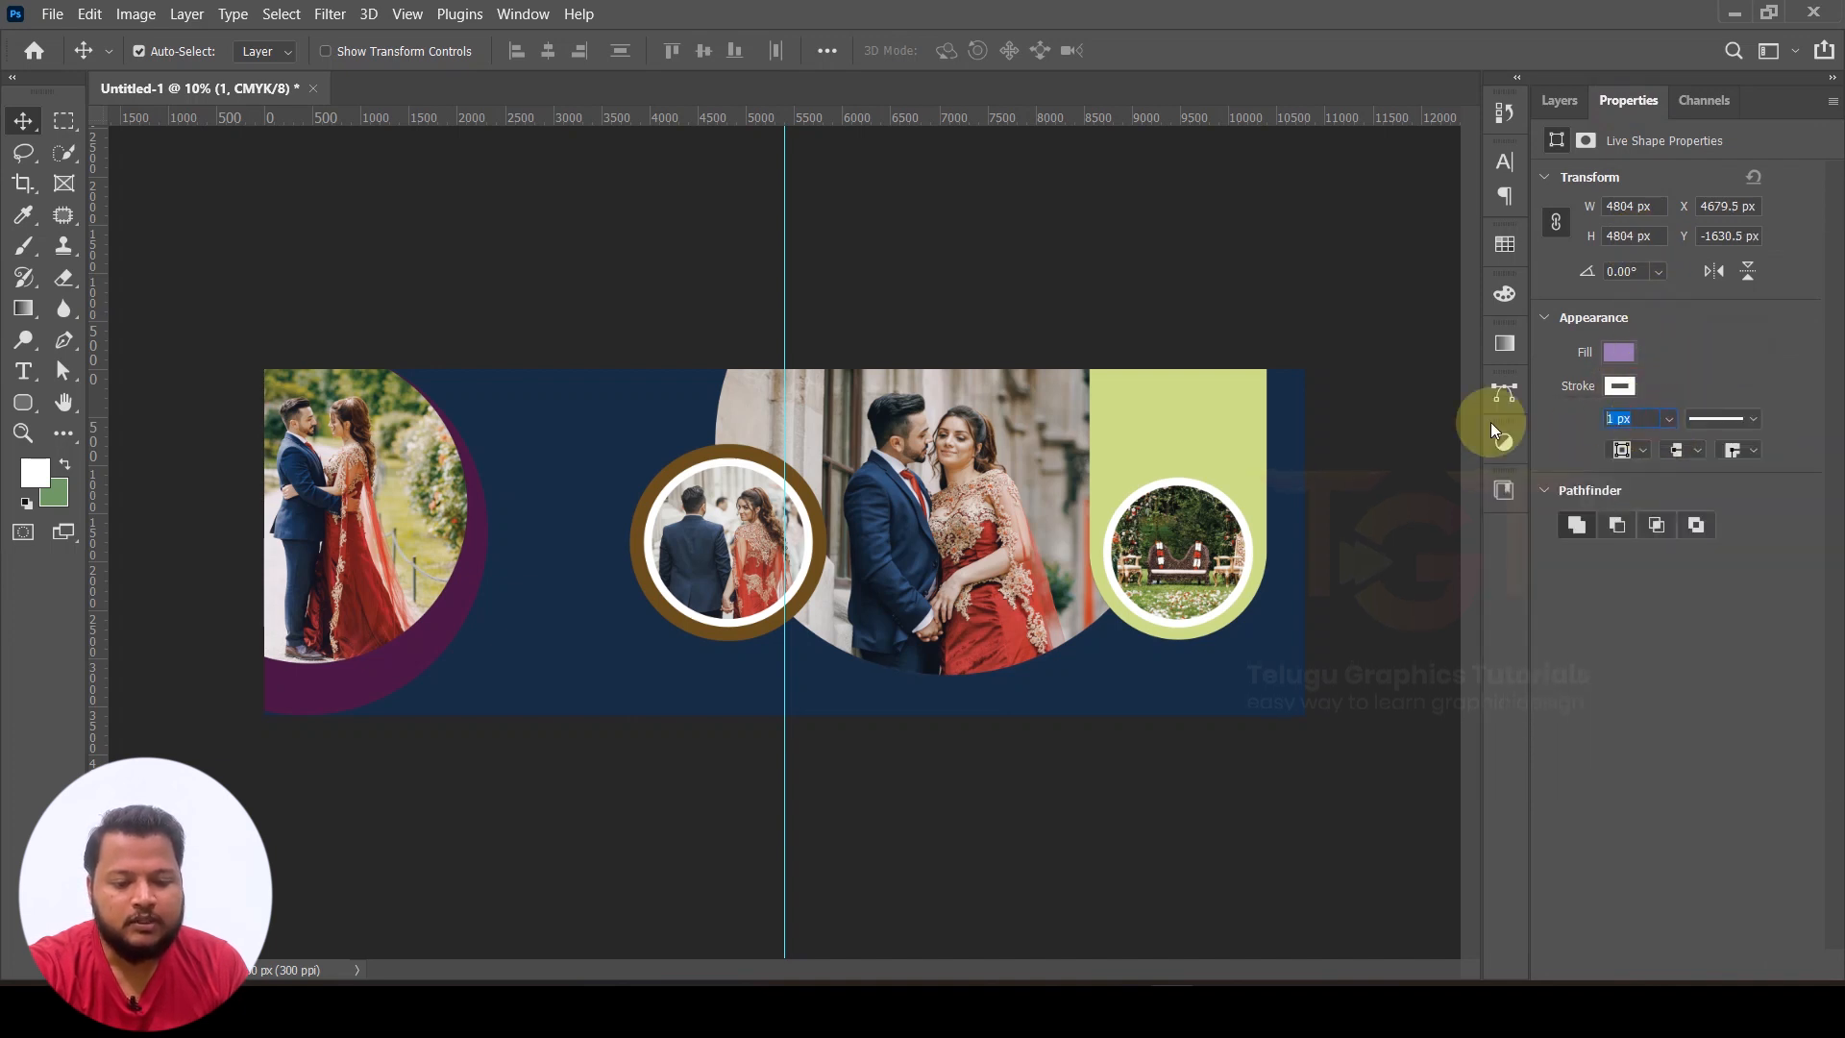
type("100")
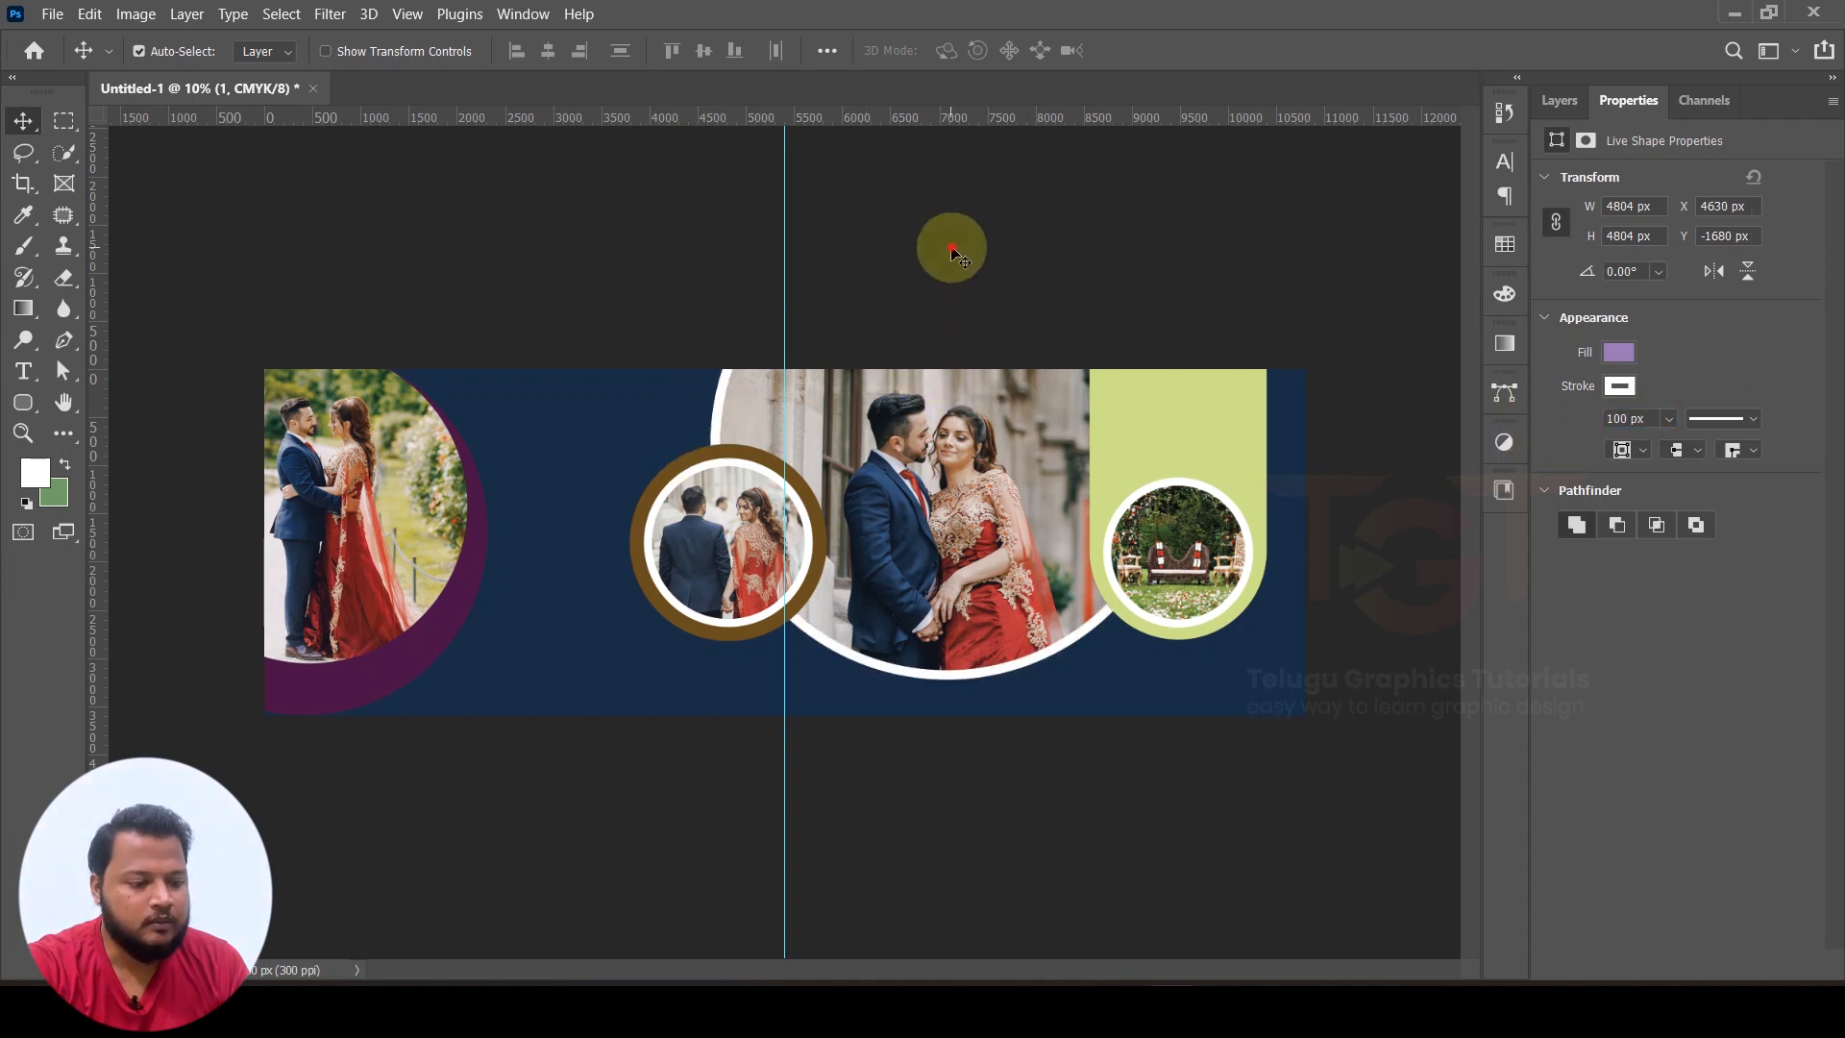
left_click(950, 249)
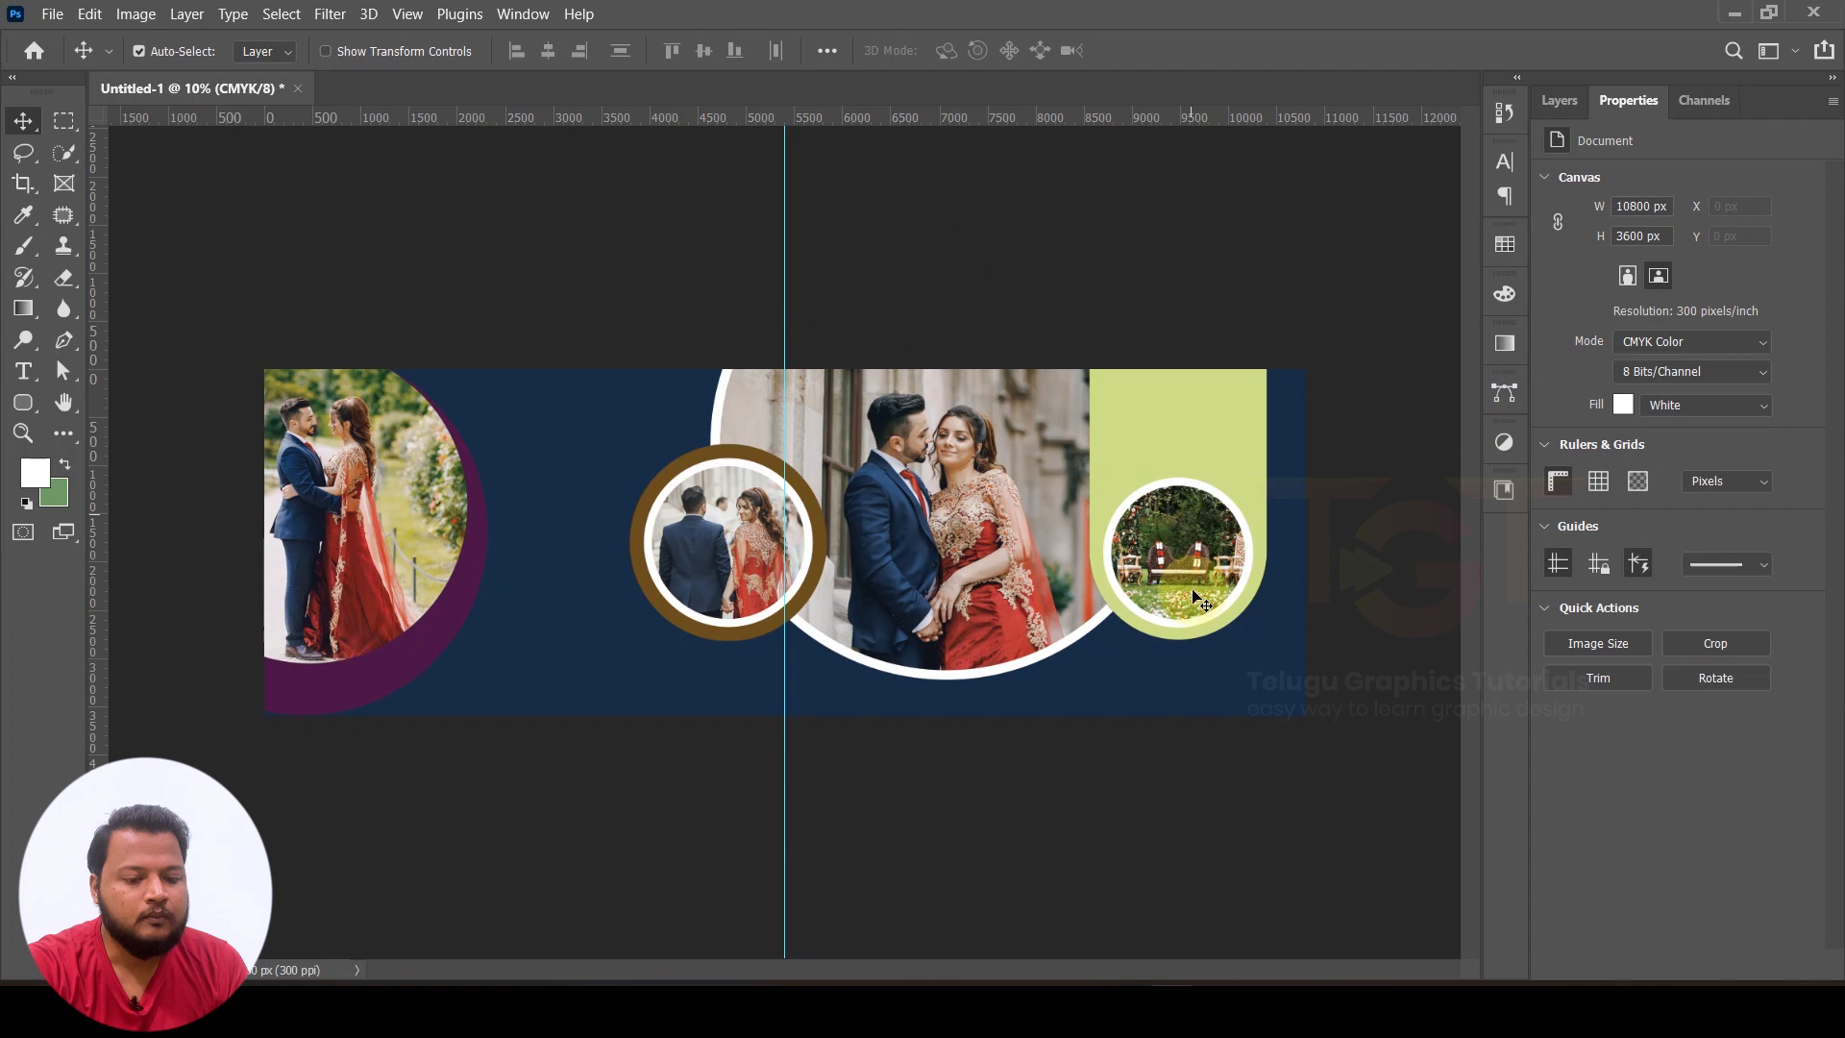
Change the fill of the purple circle behind the garden couple photo to bright blue #0084ff
left_click(420, 638)
left_click(1627, 353)
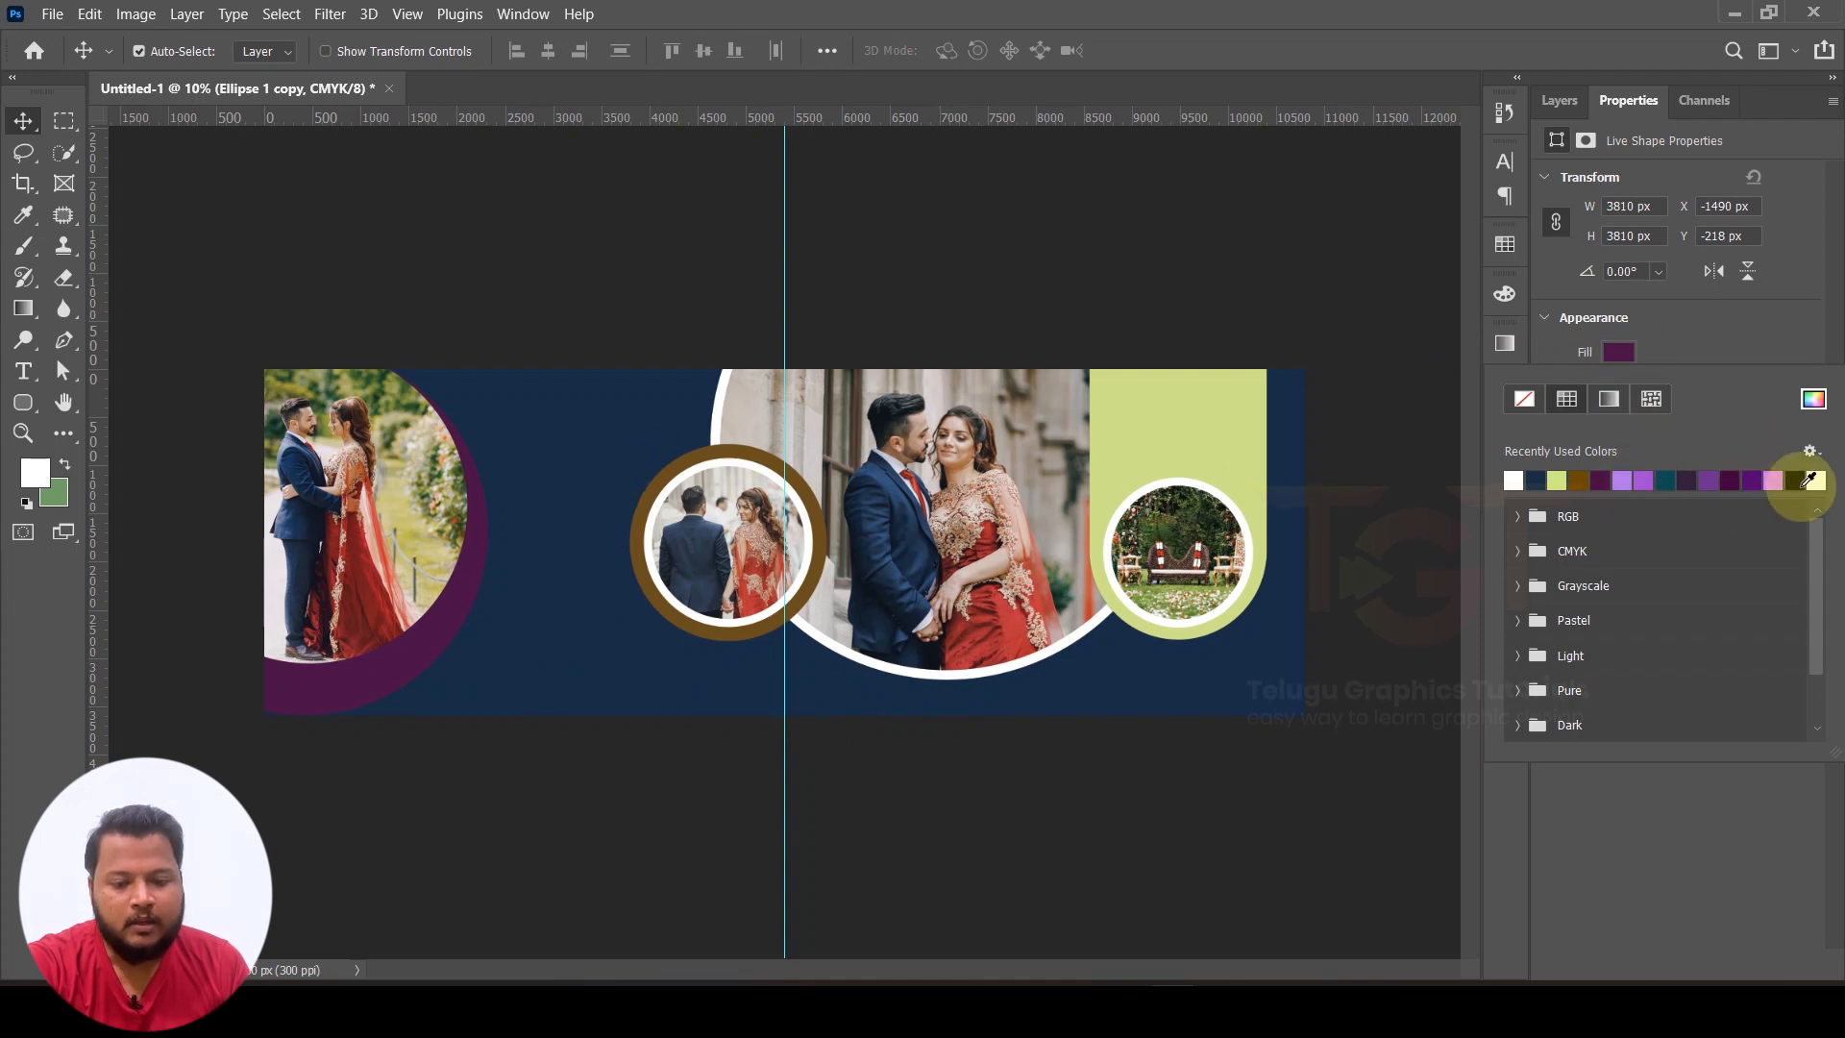
left_click(1814, 398)
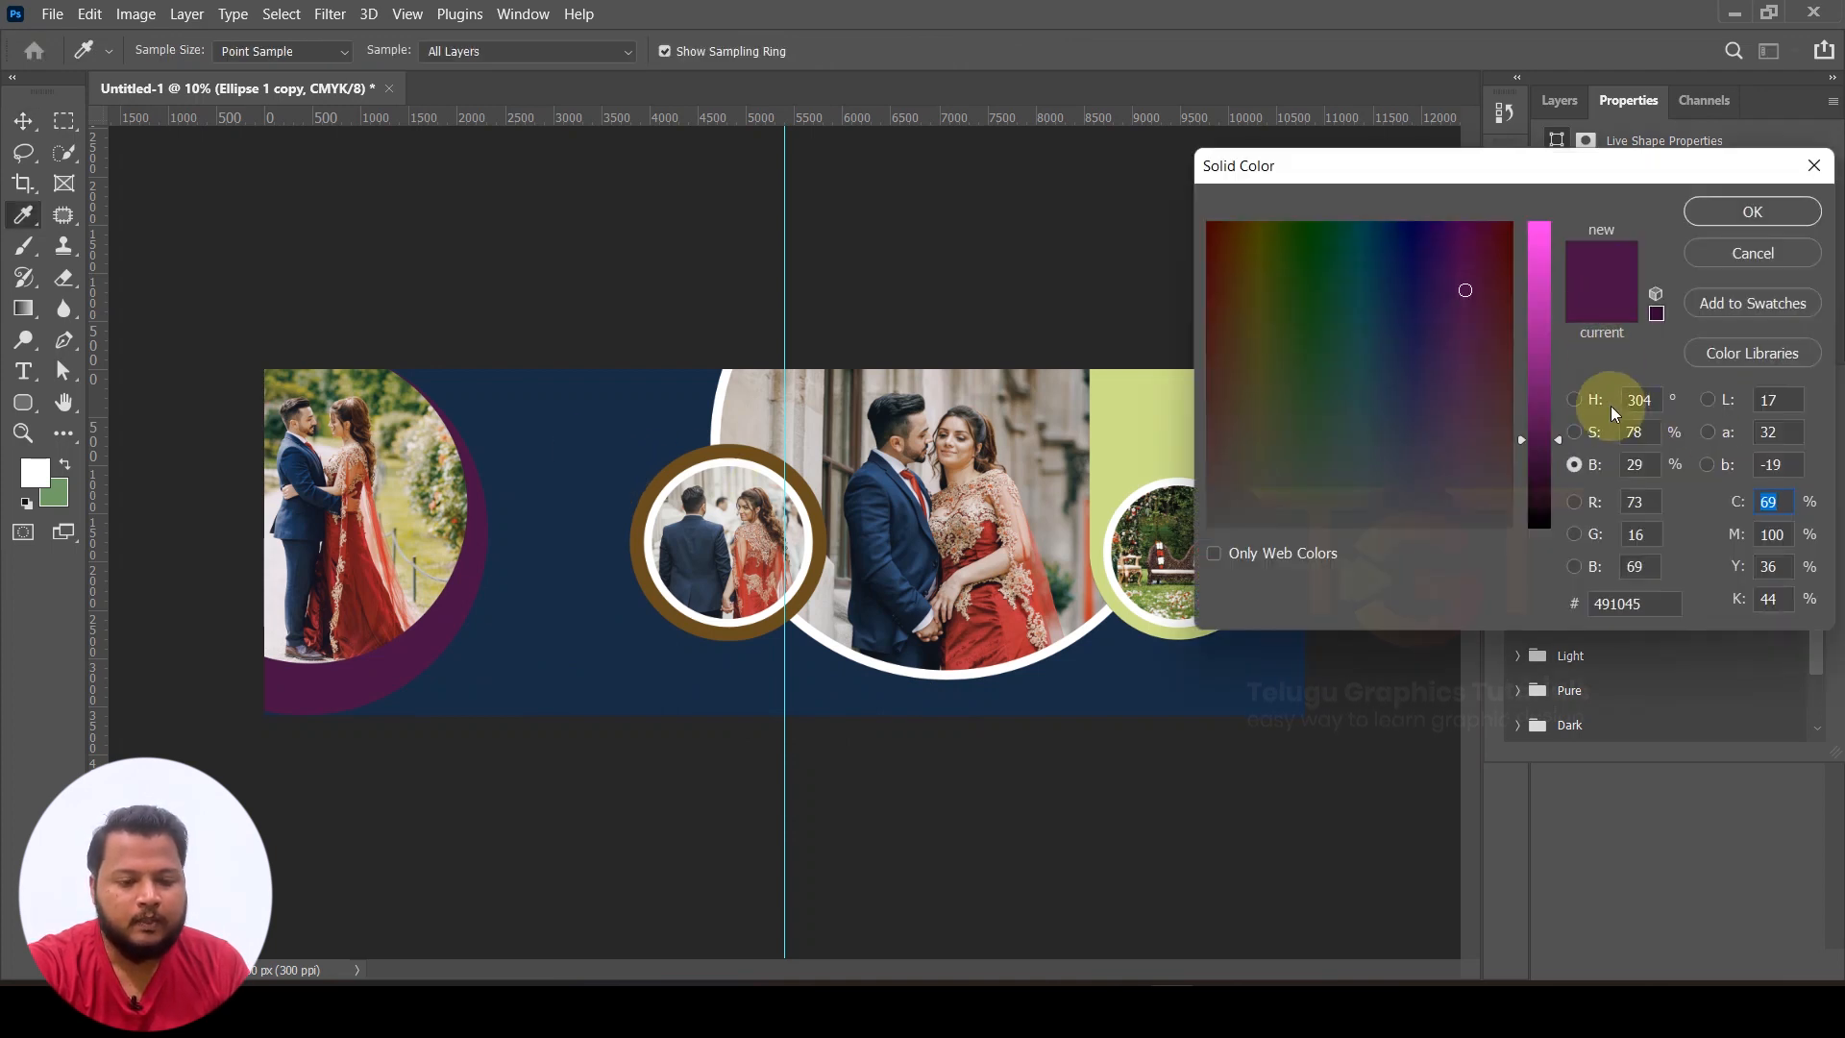
left_click(1585, 406)
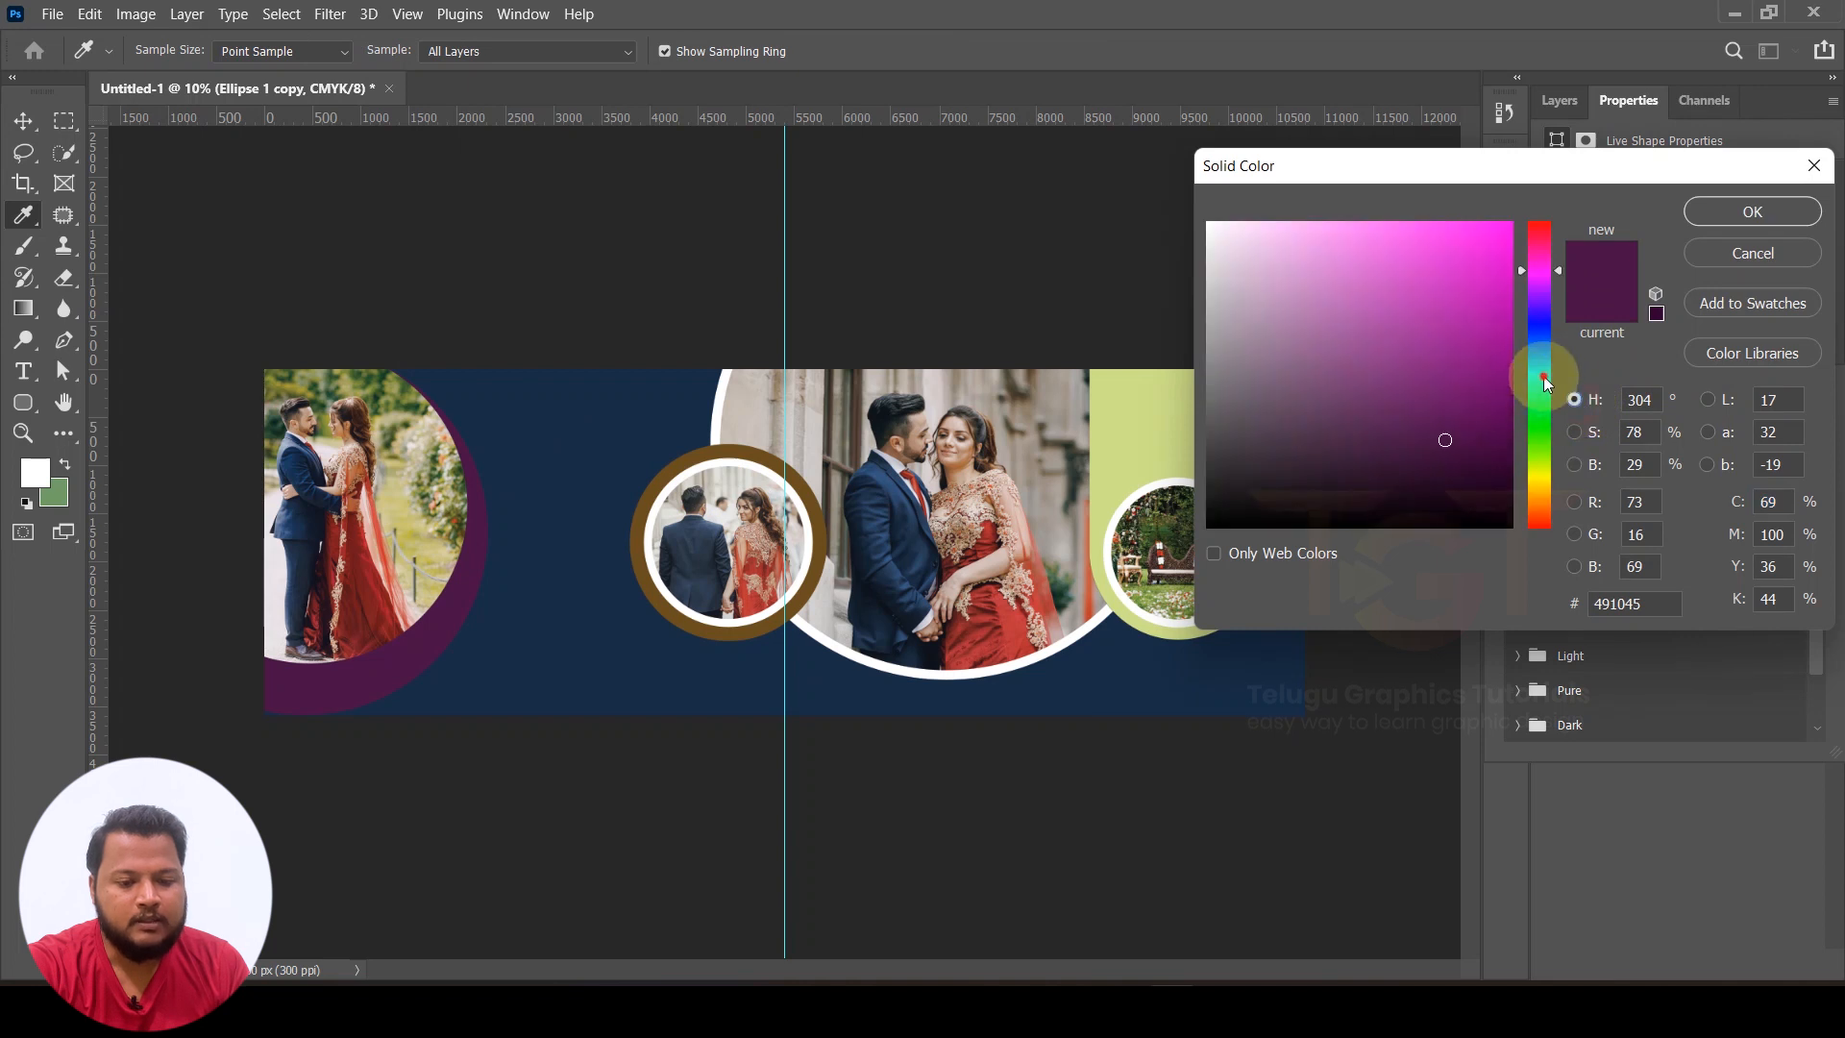
left_click(1542, 376)
left_click(1486, 223)
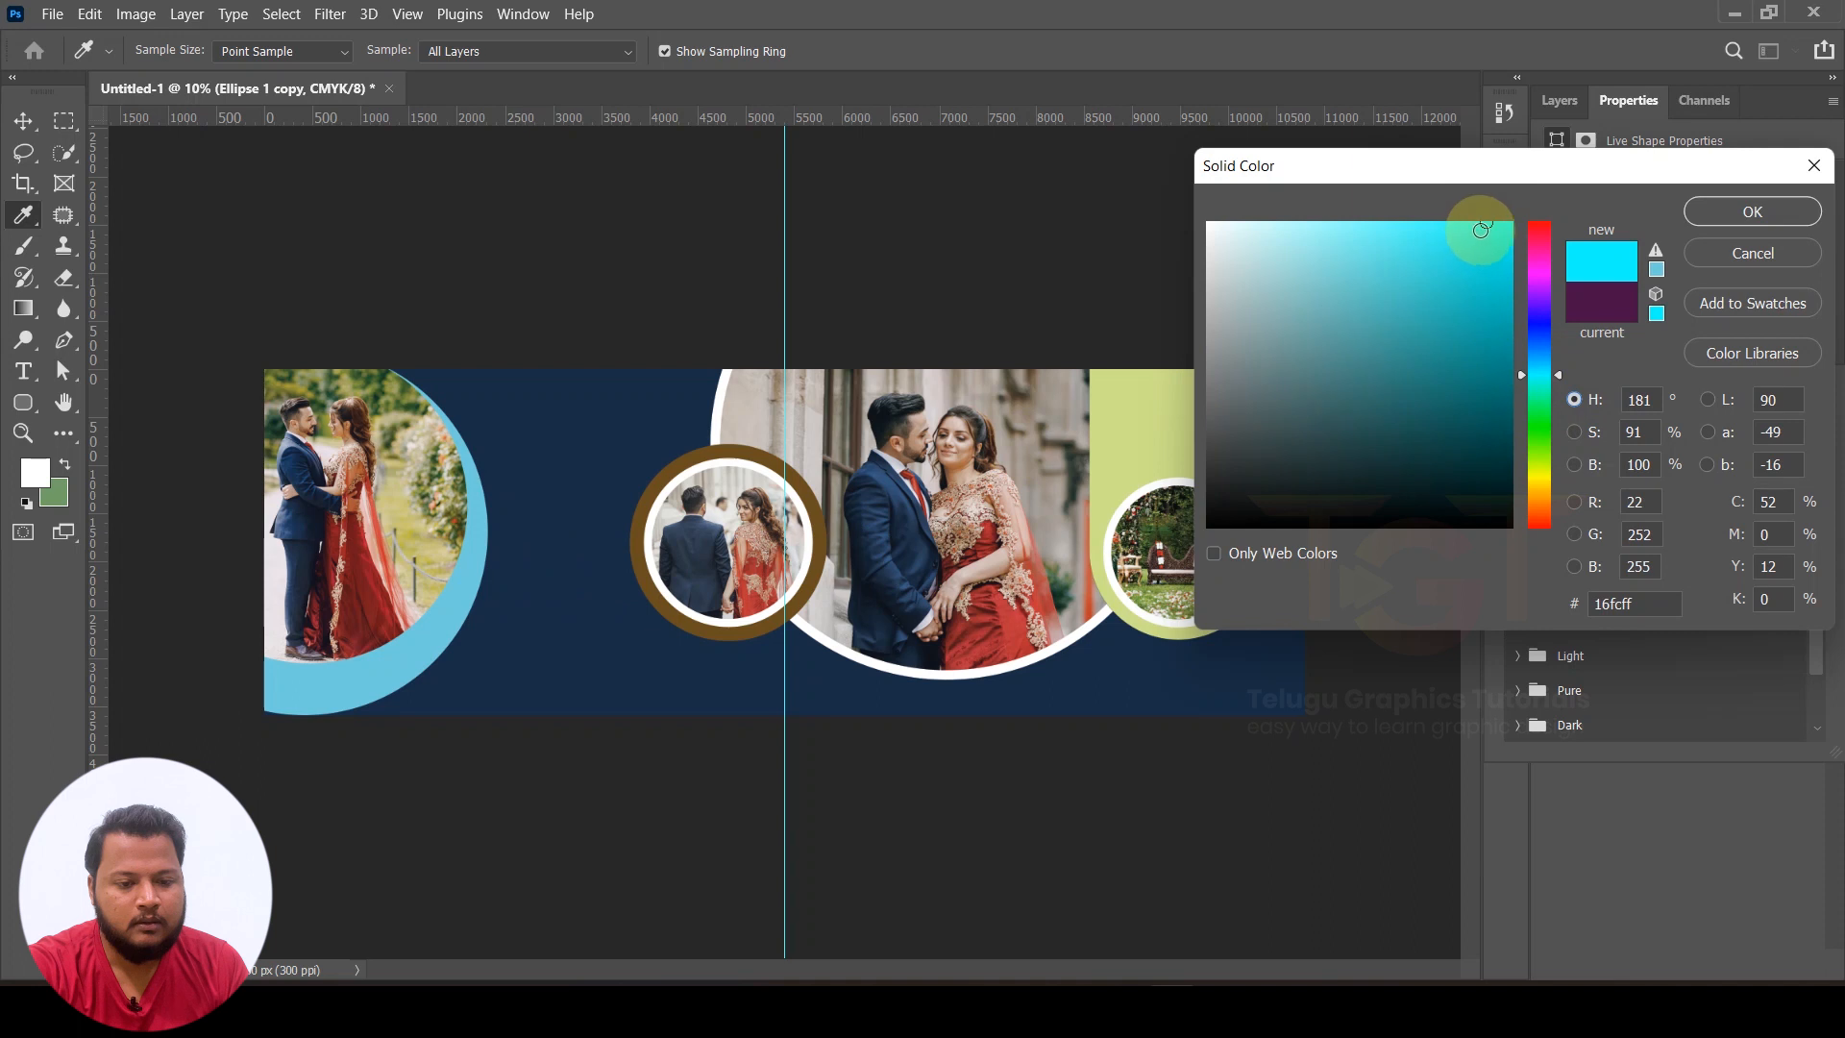
left_click_drag(1481, 228, 1512, 223)
mouse_move(1559, 369)
left_mouse_down()
mouse_move(1557, 348)
mouse_move(1556, 390)
mouse_move(1552, 350)
left_mouse_up()
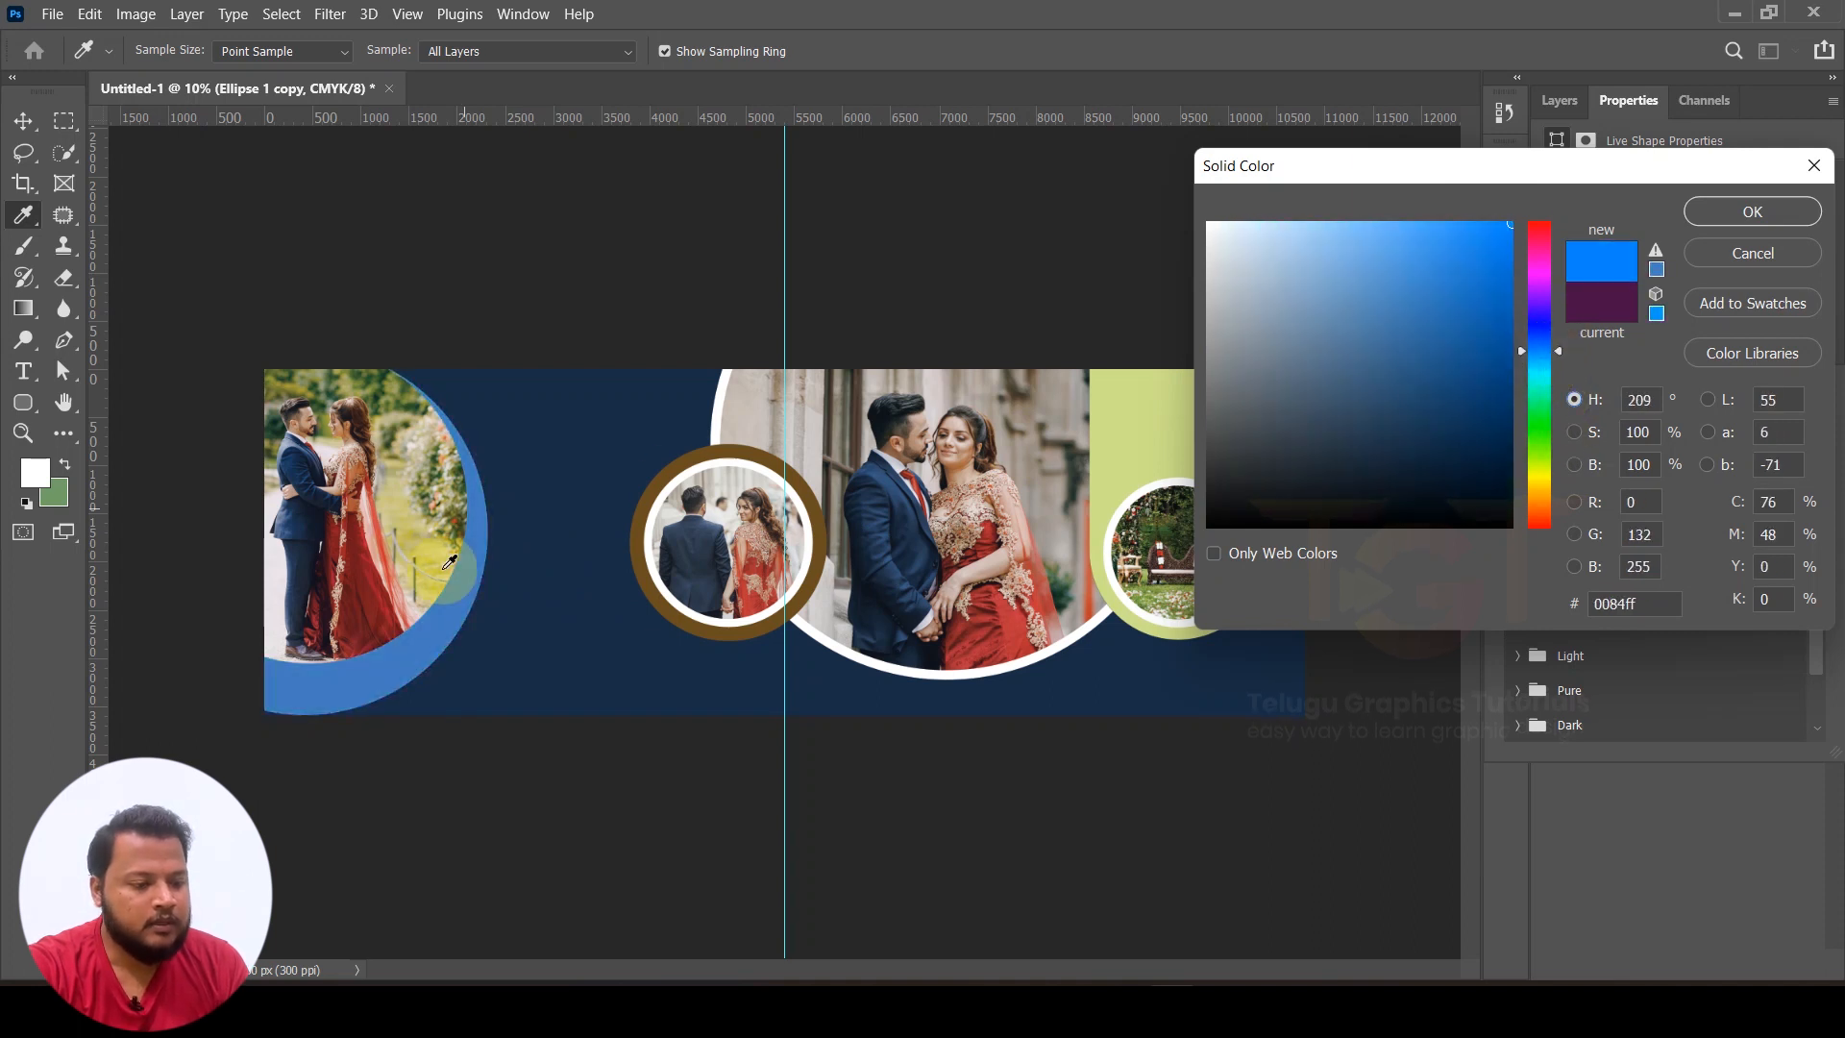
left_click_drag(1620, 171, 1149, 204)
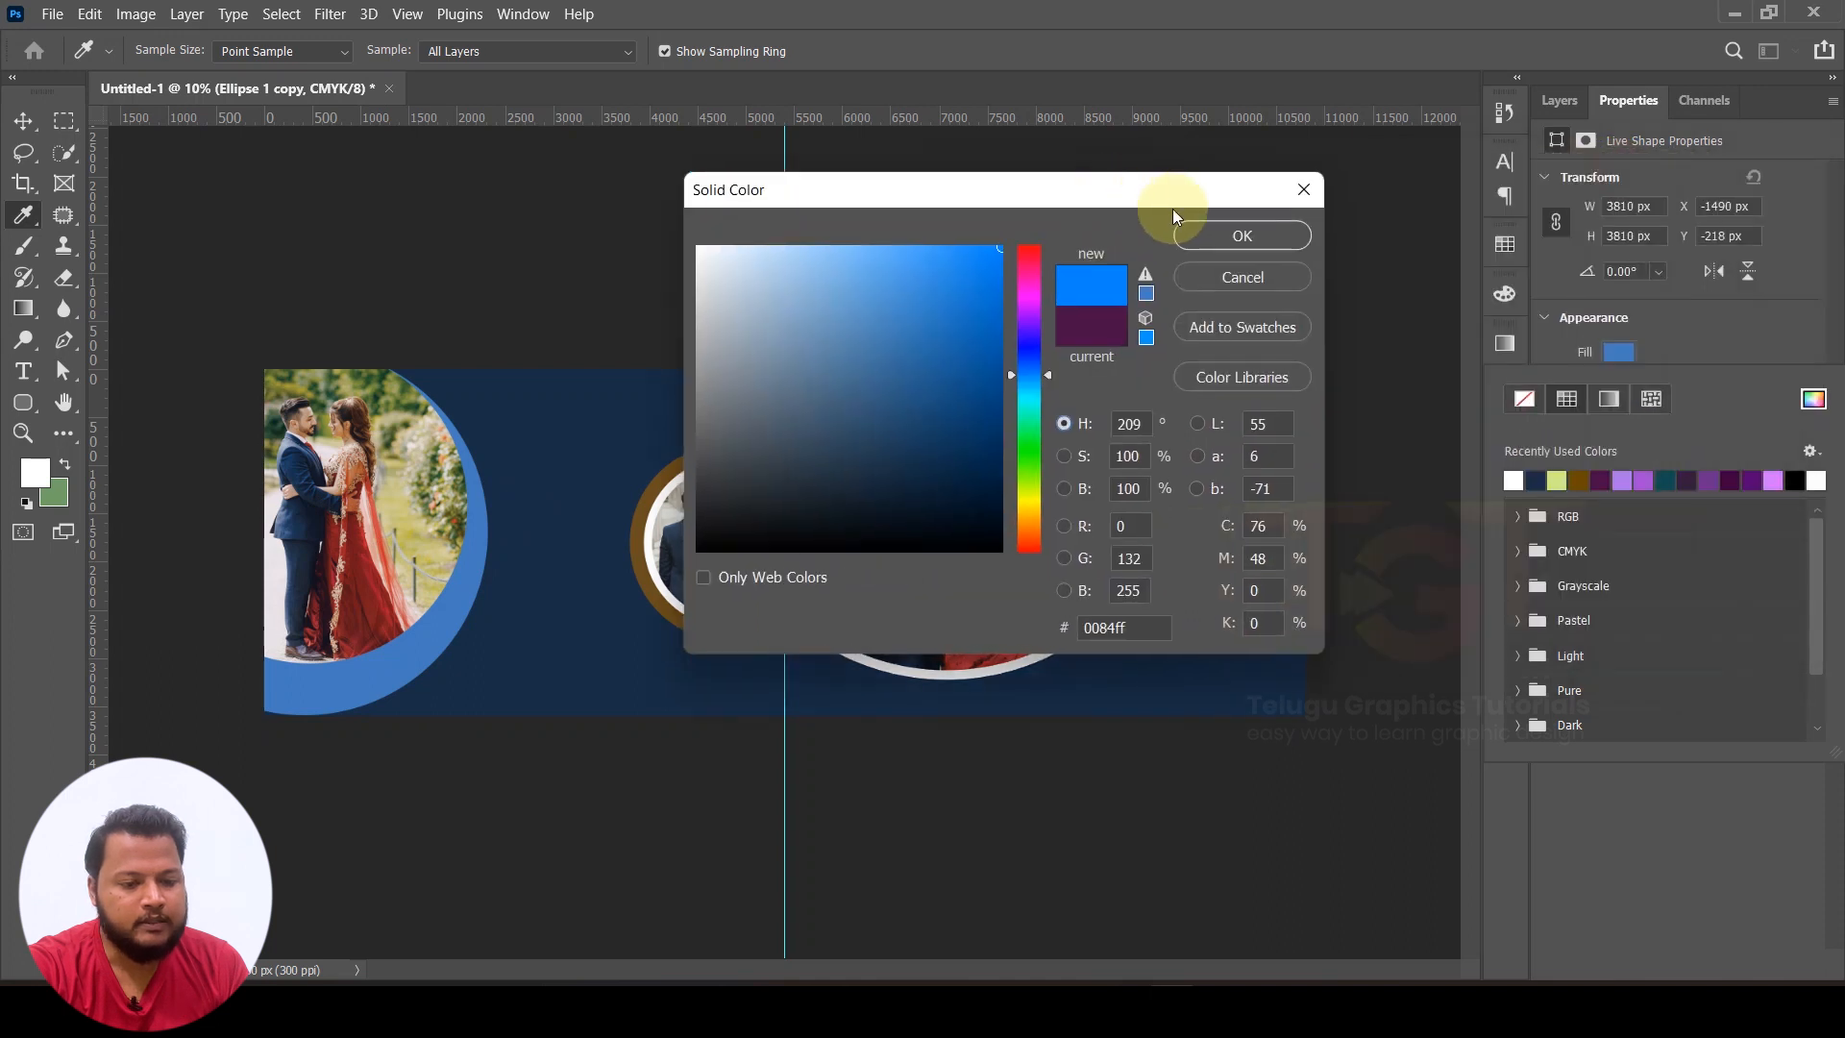
left_click(1245, 236)
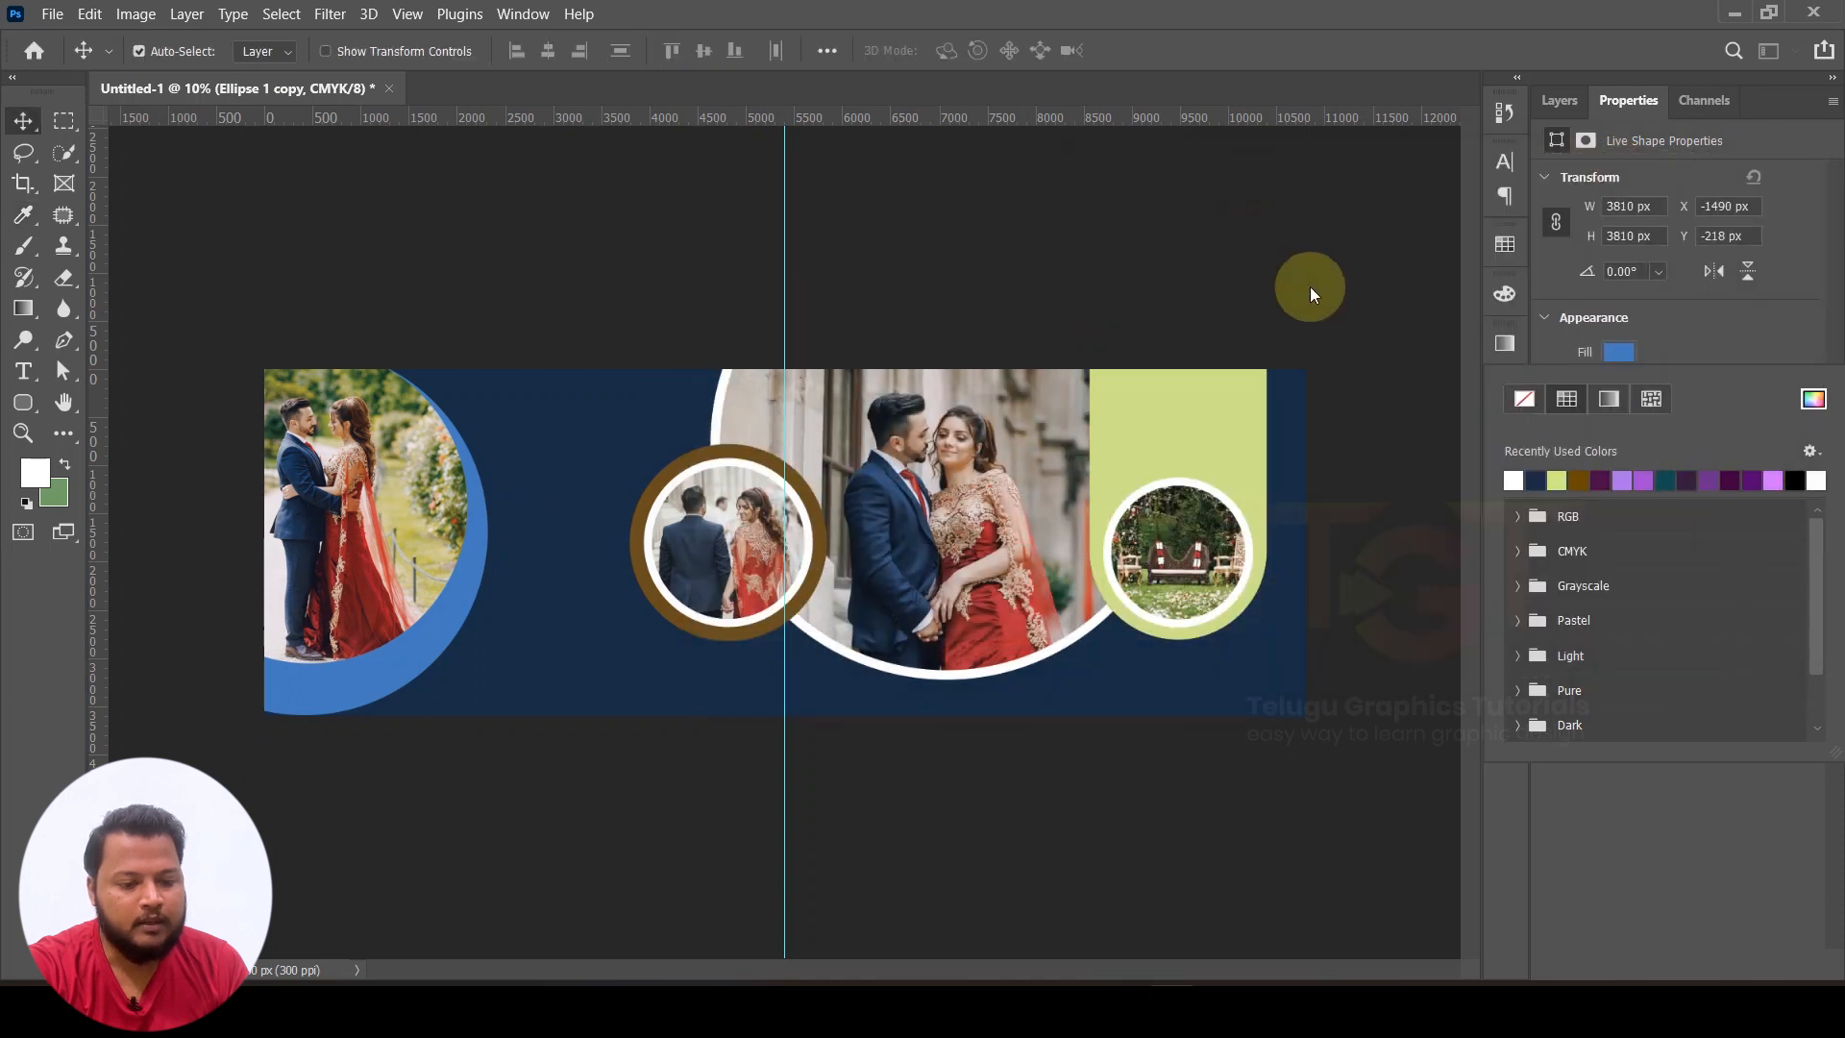
left_click(1284, 349)
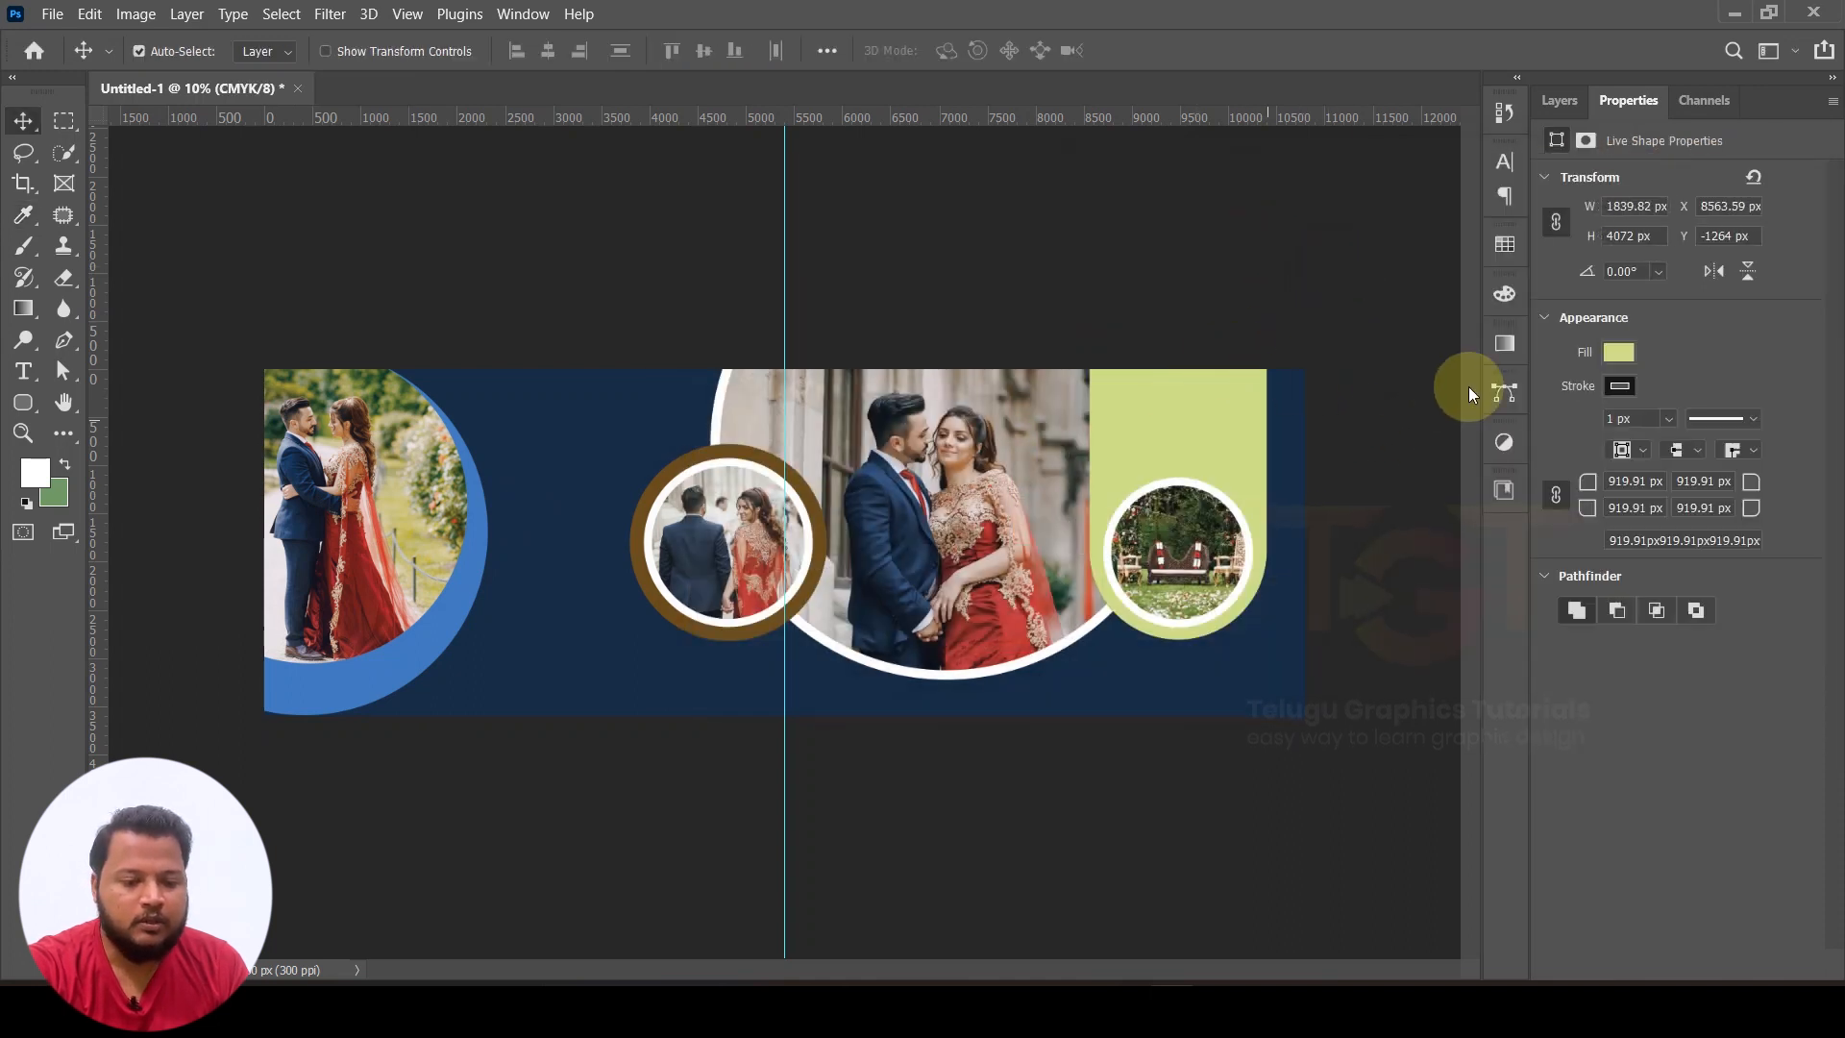
Fill the green rounded rectangle with the recently used bright blue
left_click(1617, 351)
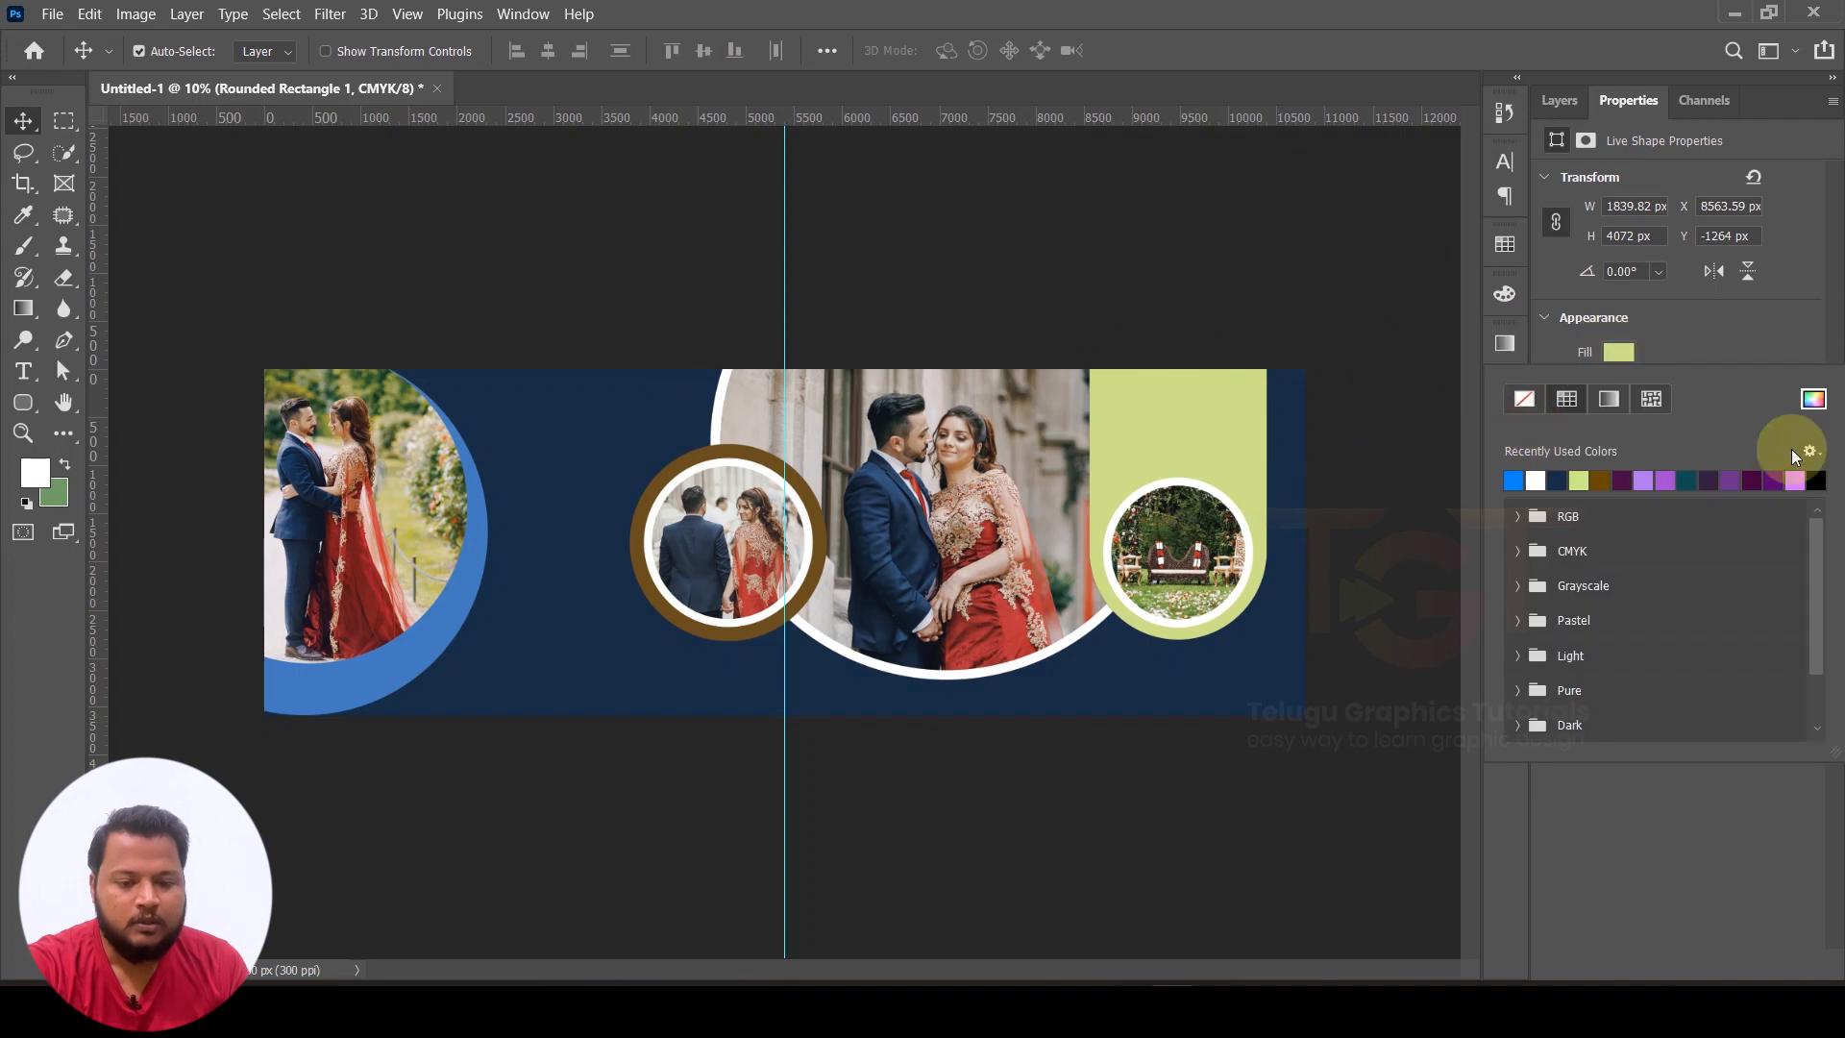
left_click(1516, 481)
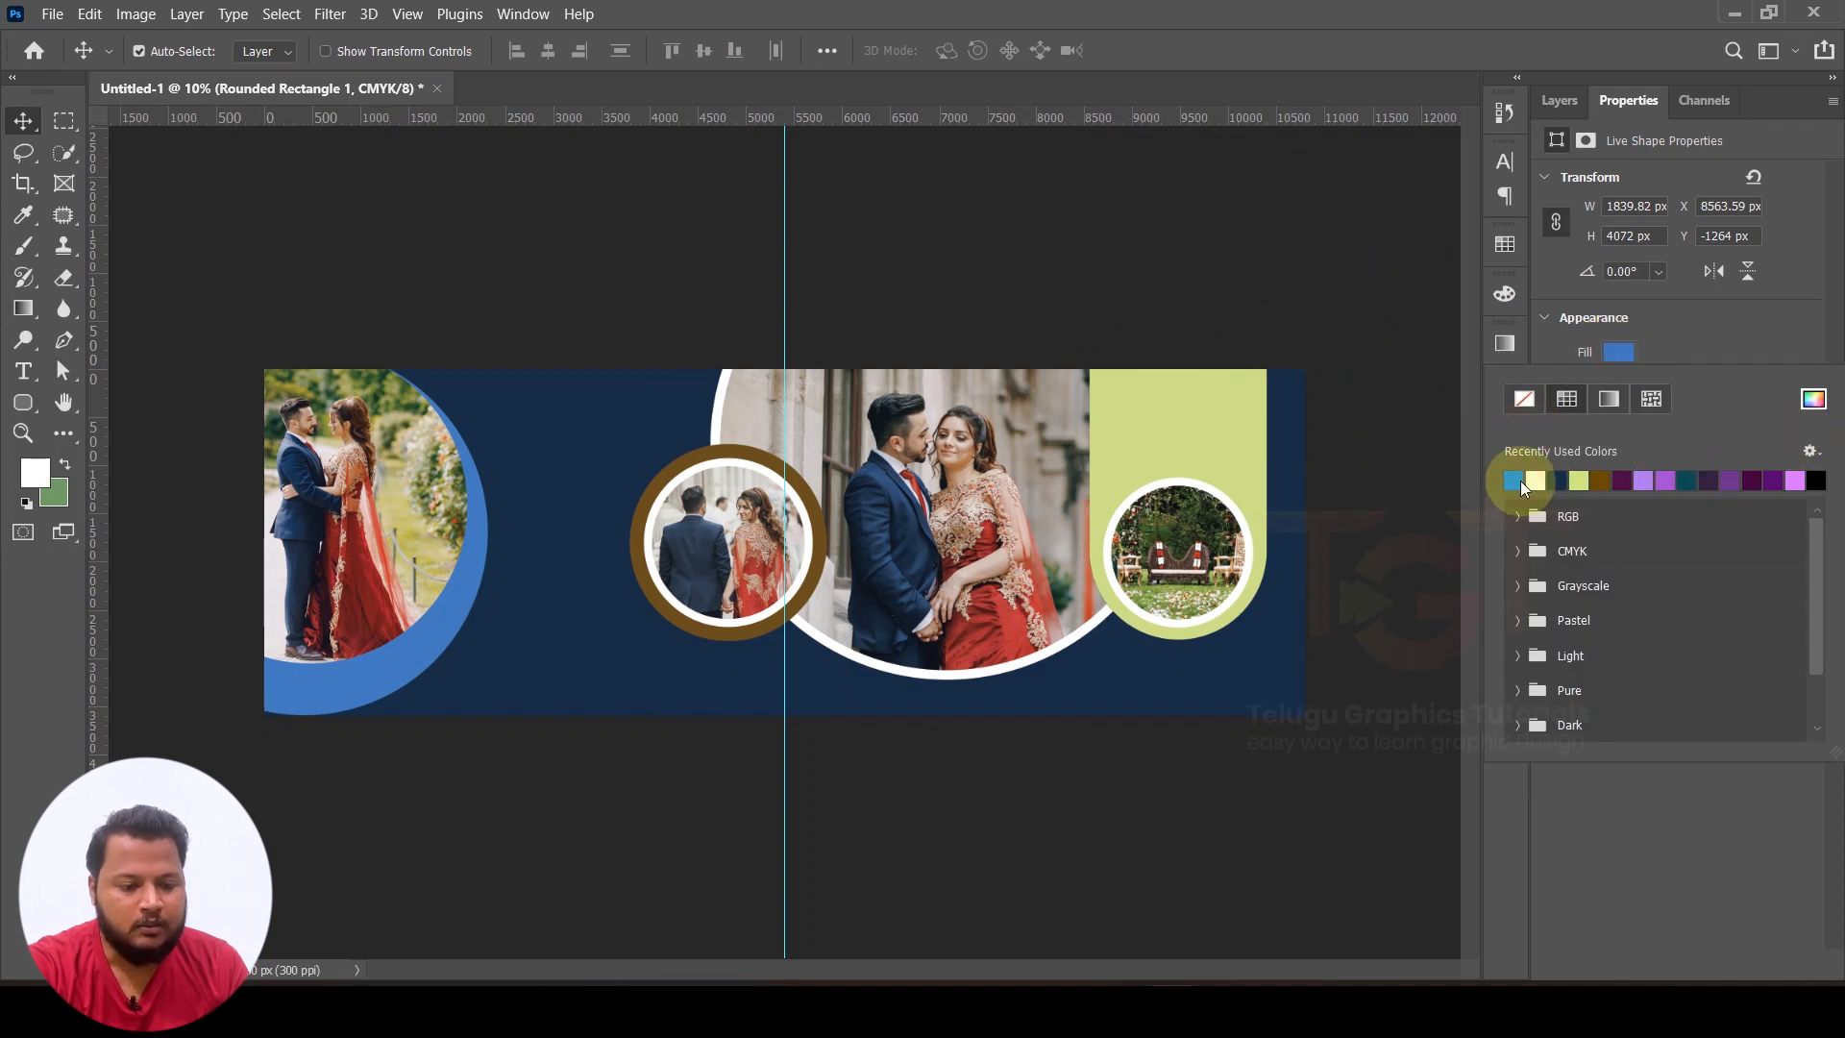
left_click(1725, 325)
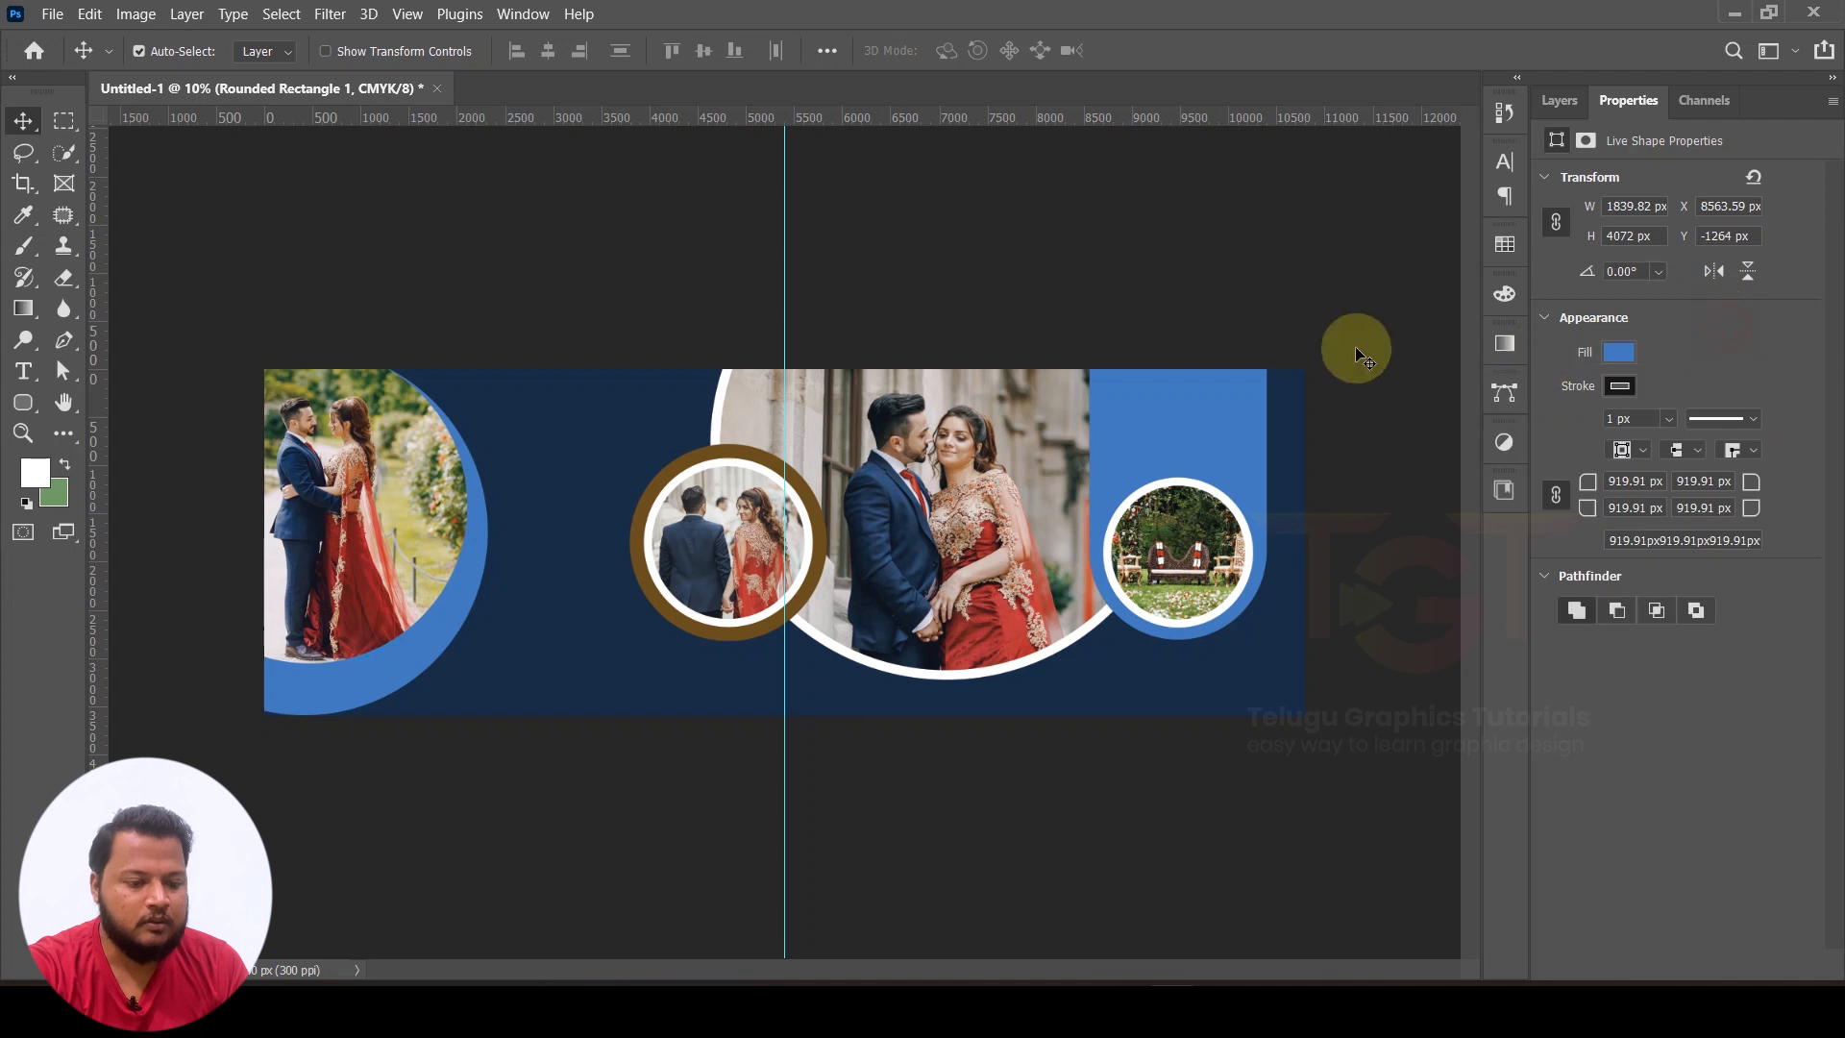
Recolor the brown ring around the small couple photo with the same recently used bright blue
scroll(676, 463, "up", 2)
left_click(682, 444)
scroll(769, 442, "down", 2)
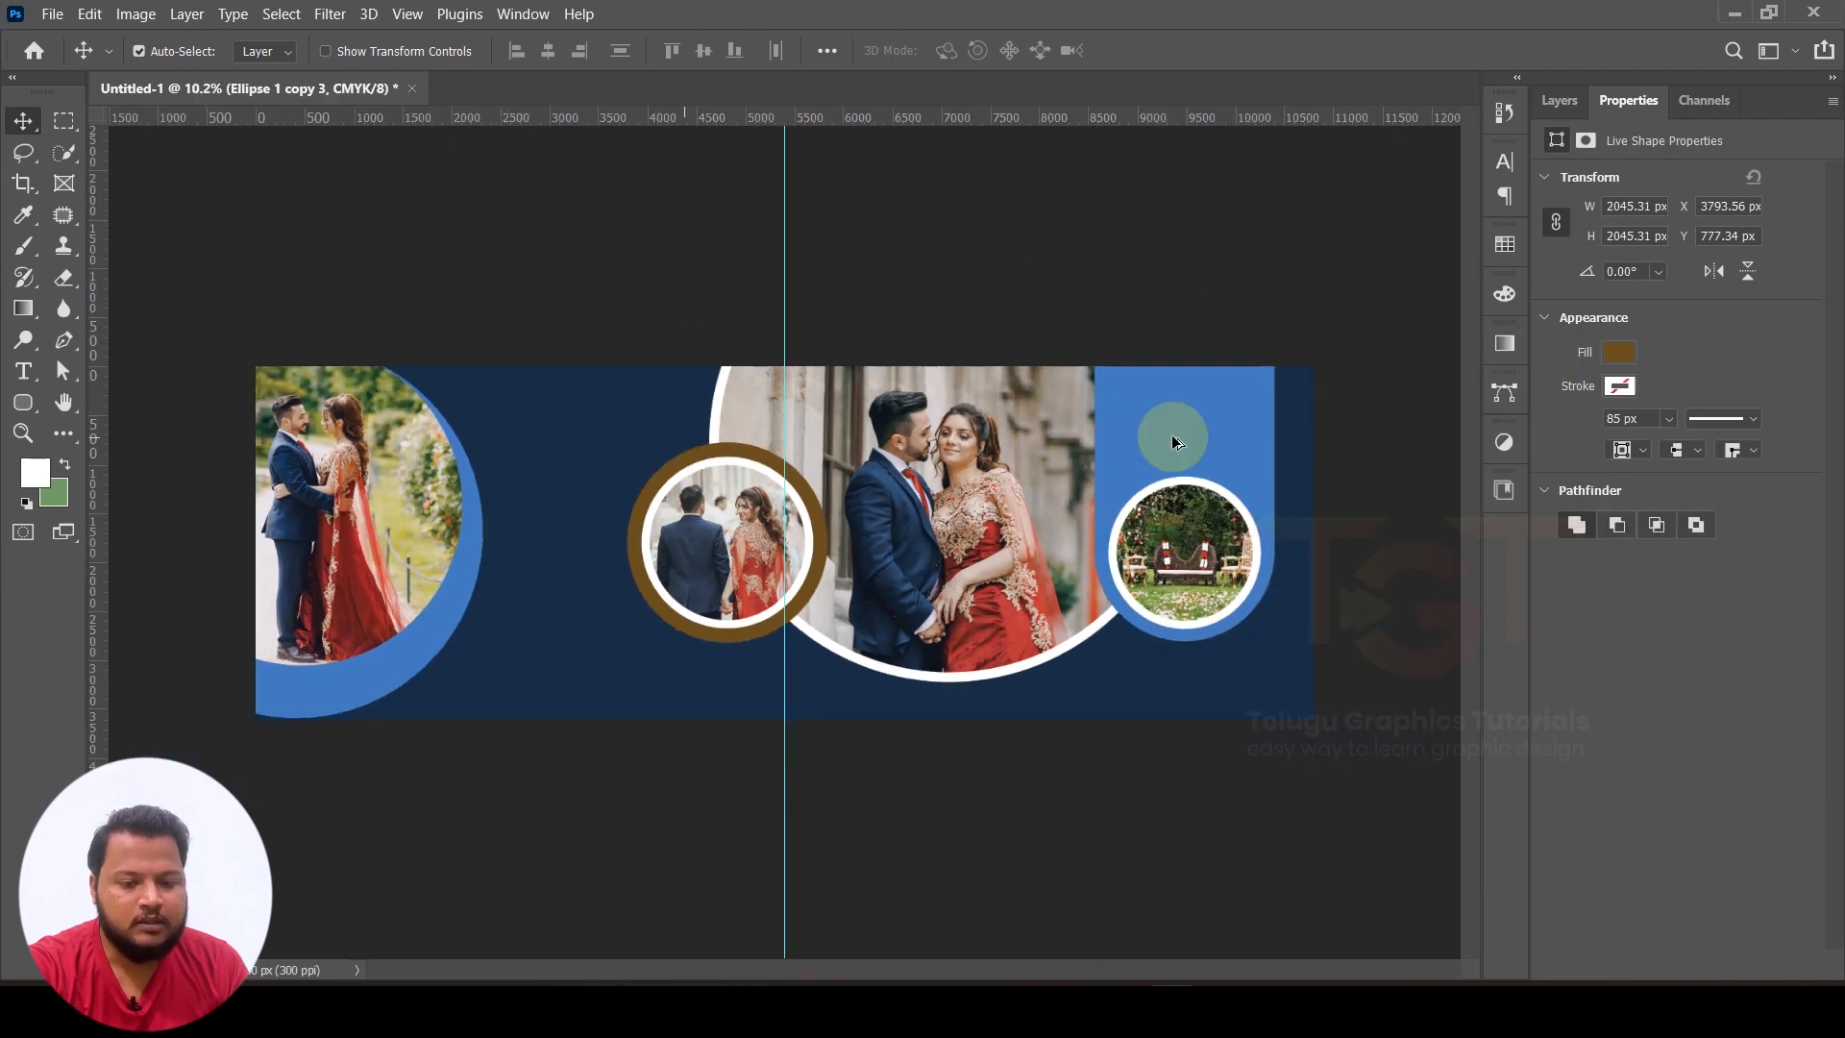
left_click(1624, 356)
left_click(1513, 478)
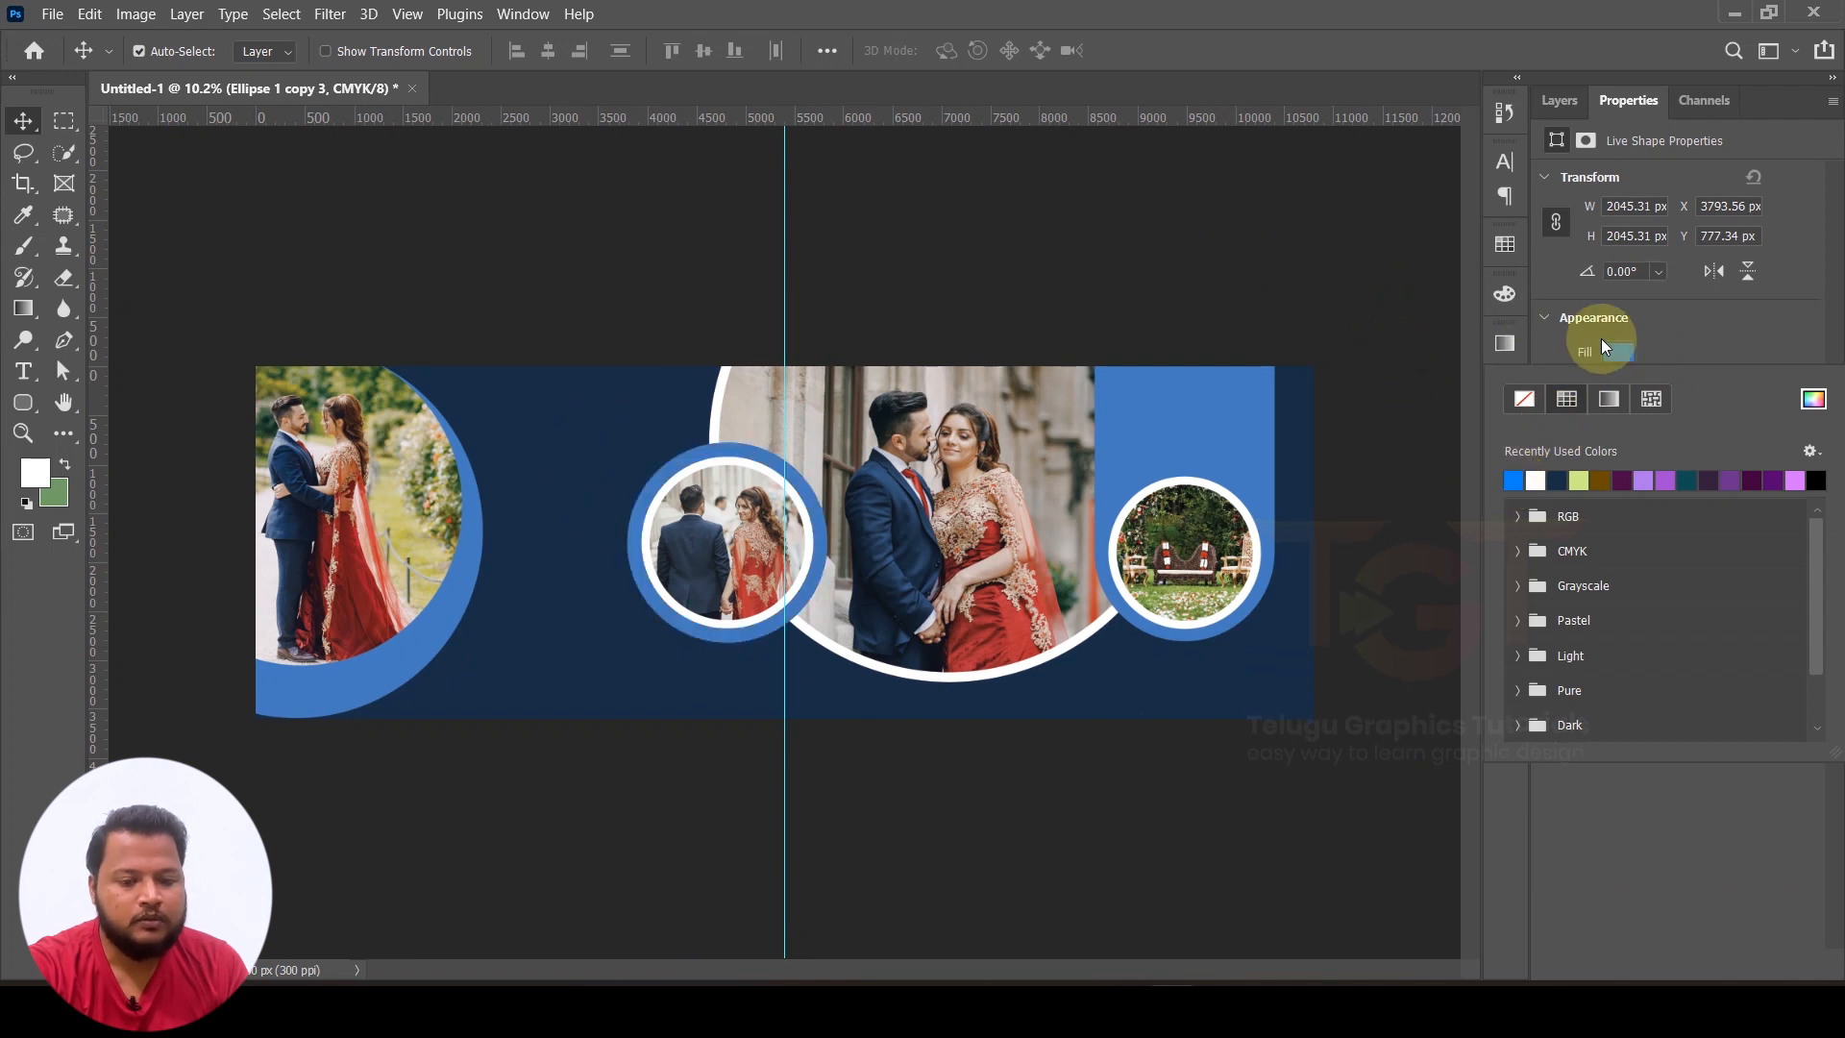
left_click(1697, 338)
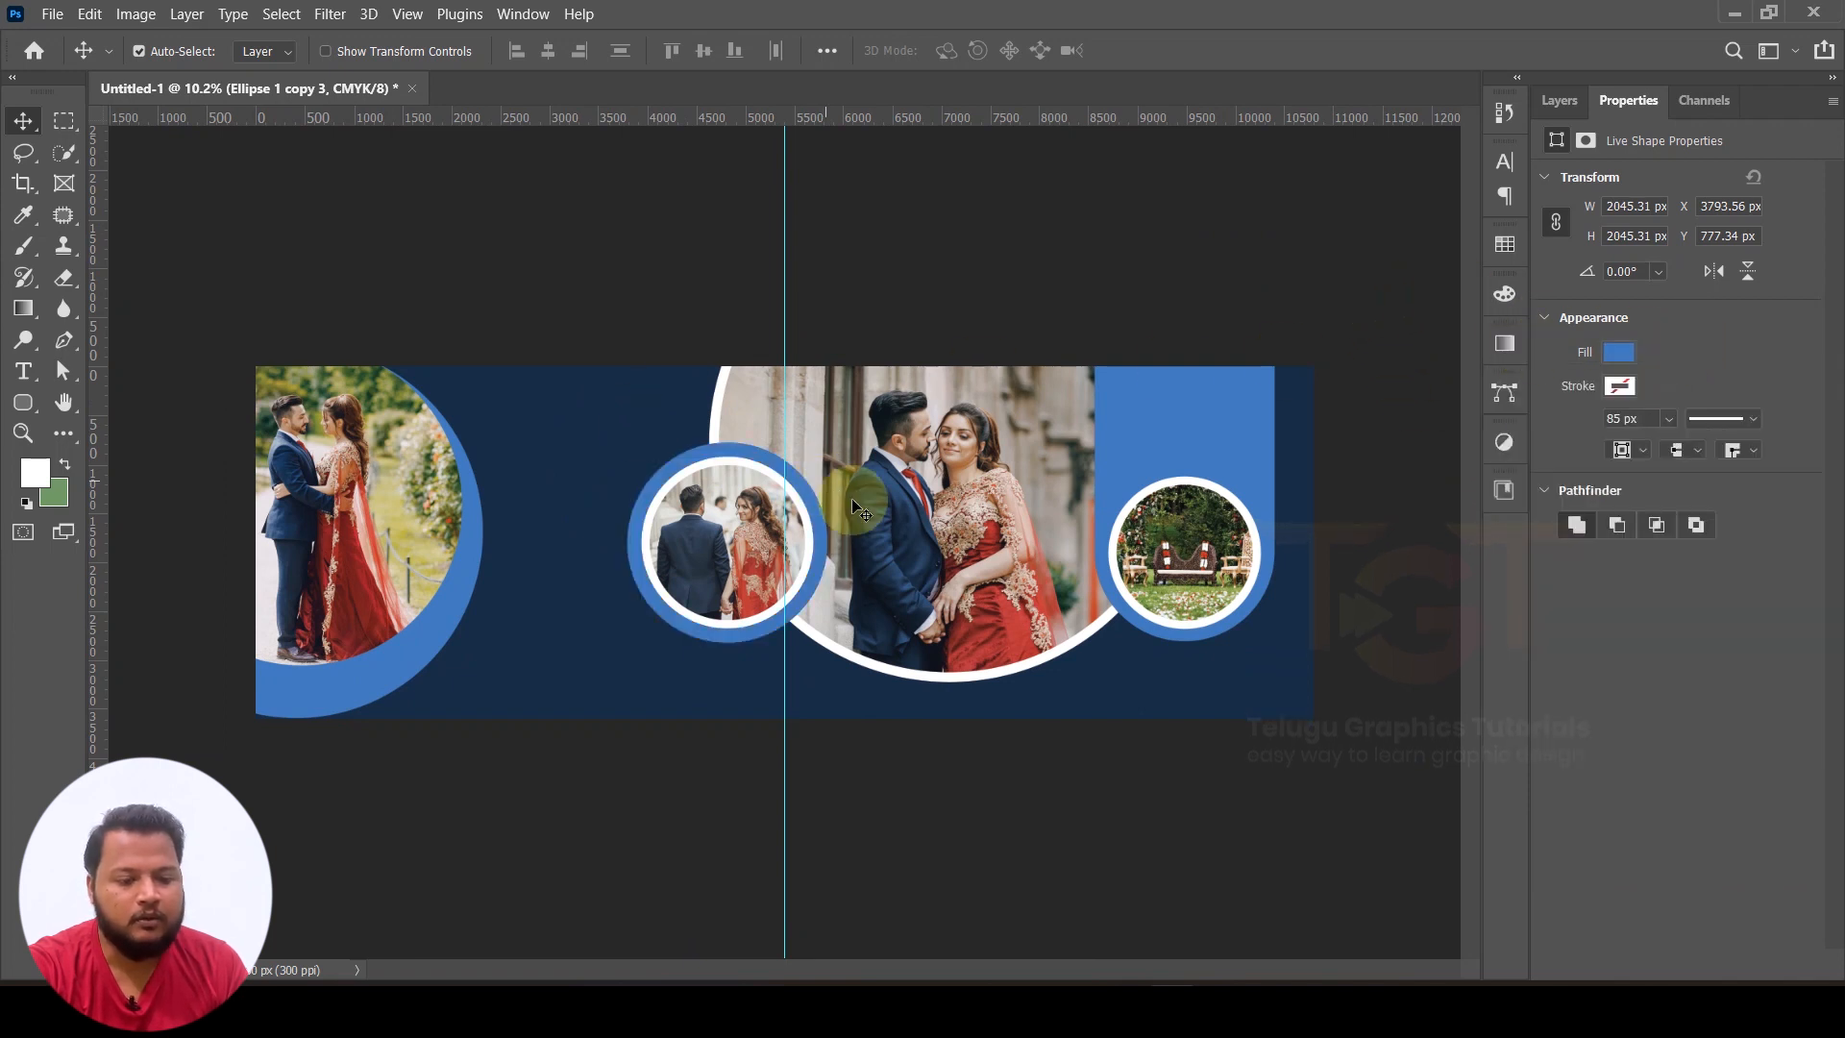
key("ctrl+0")
left_click(1416, 205)
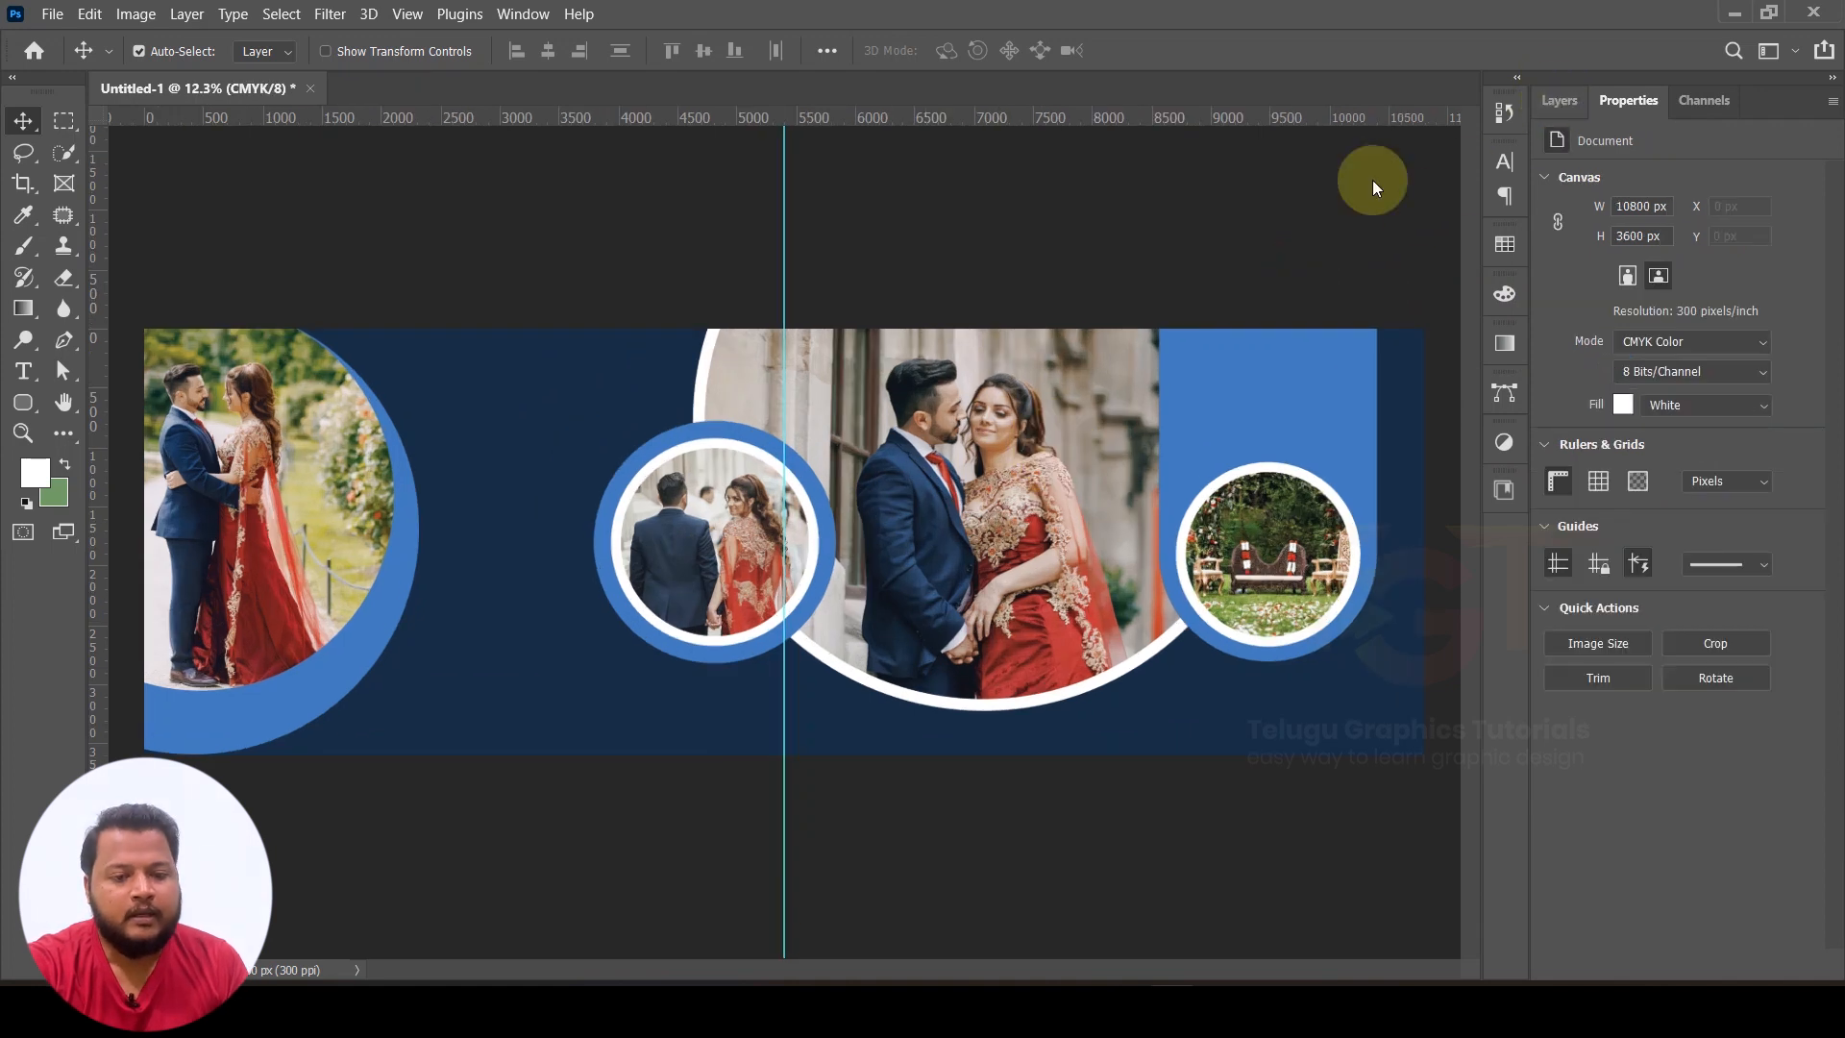
Move the small photo's blue ring layer, Ellipse 1 copy 3, directly below the large circle's layer 1
left_click(702, 425)
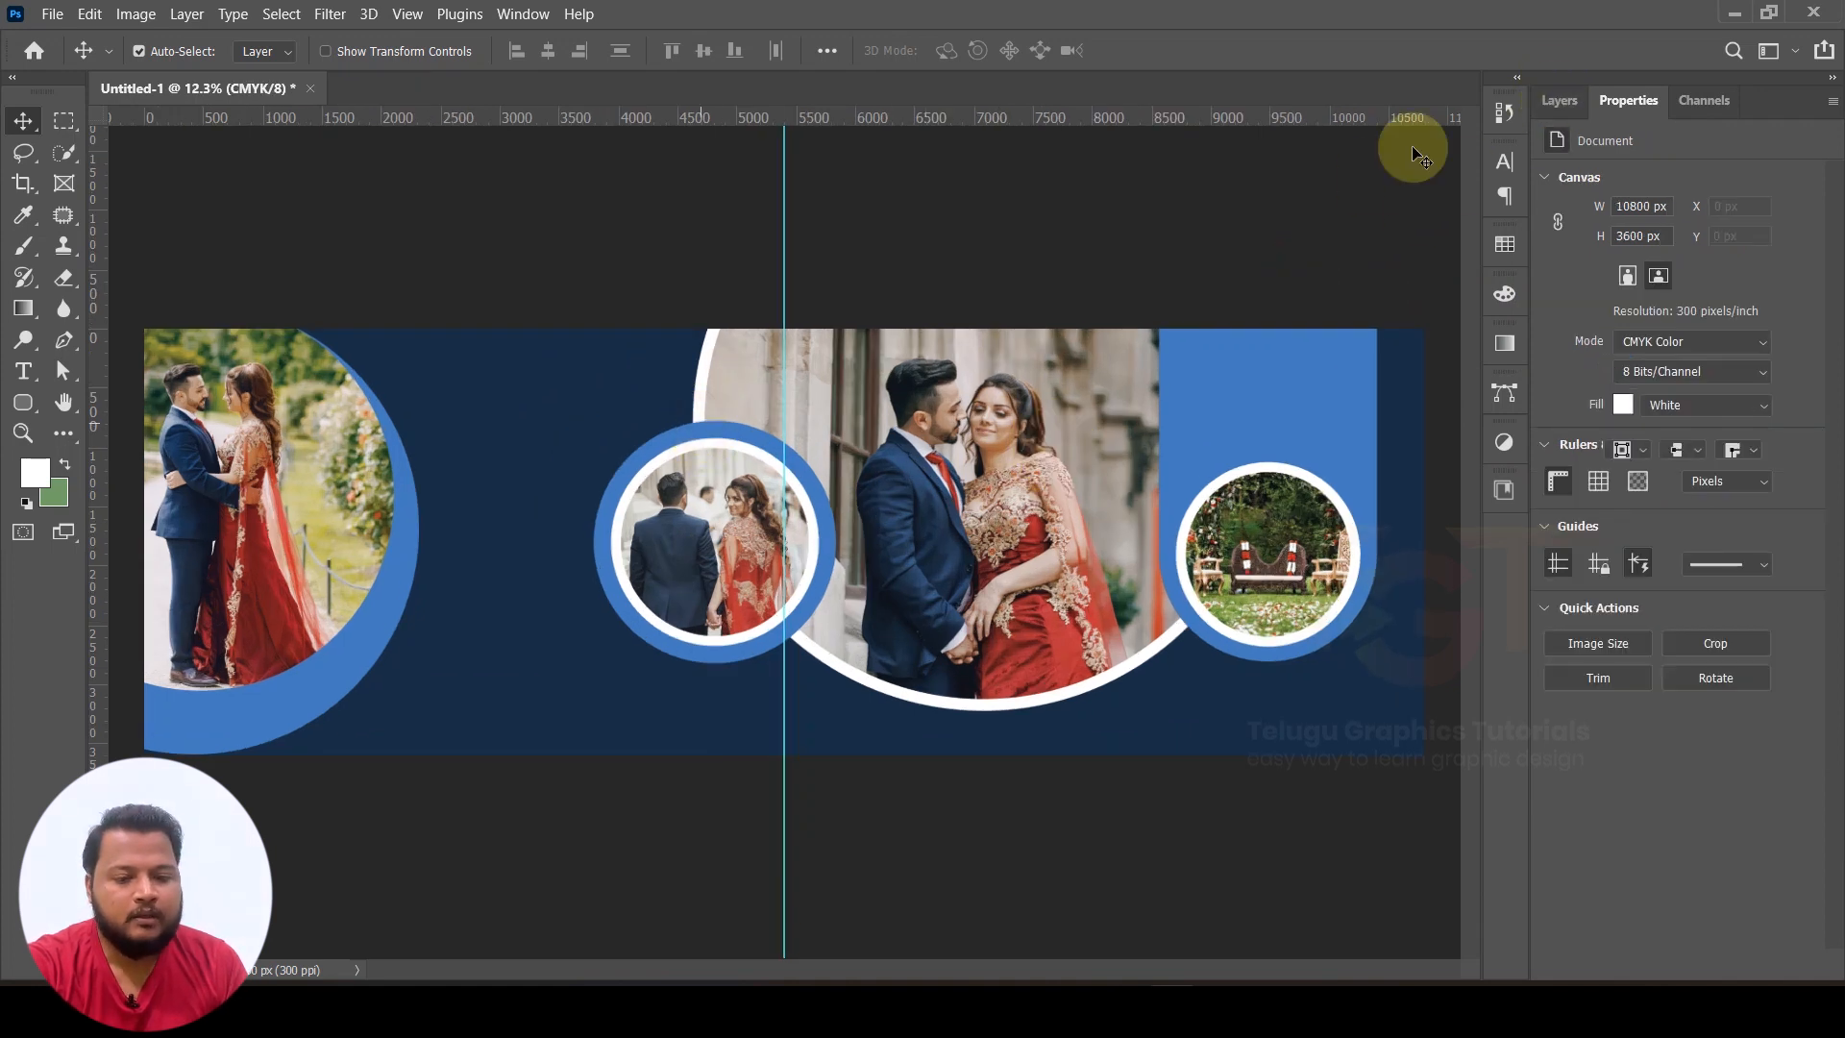
left_click(1558, 100)
left_click_drag(759, 452, 723, 410)
key("ctrl+z")
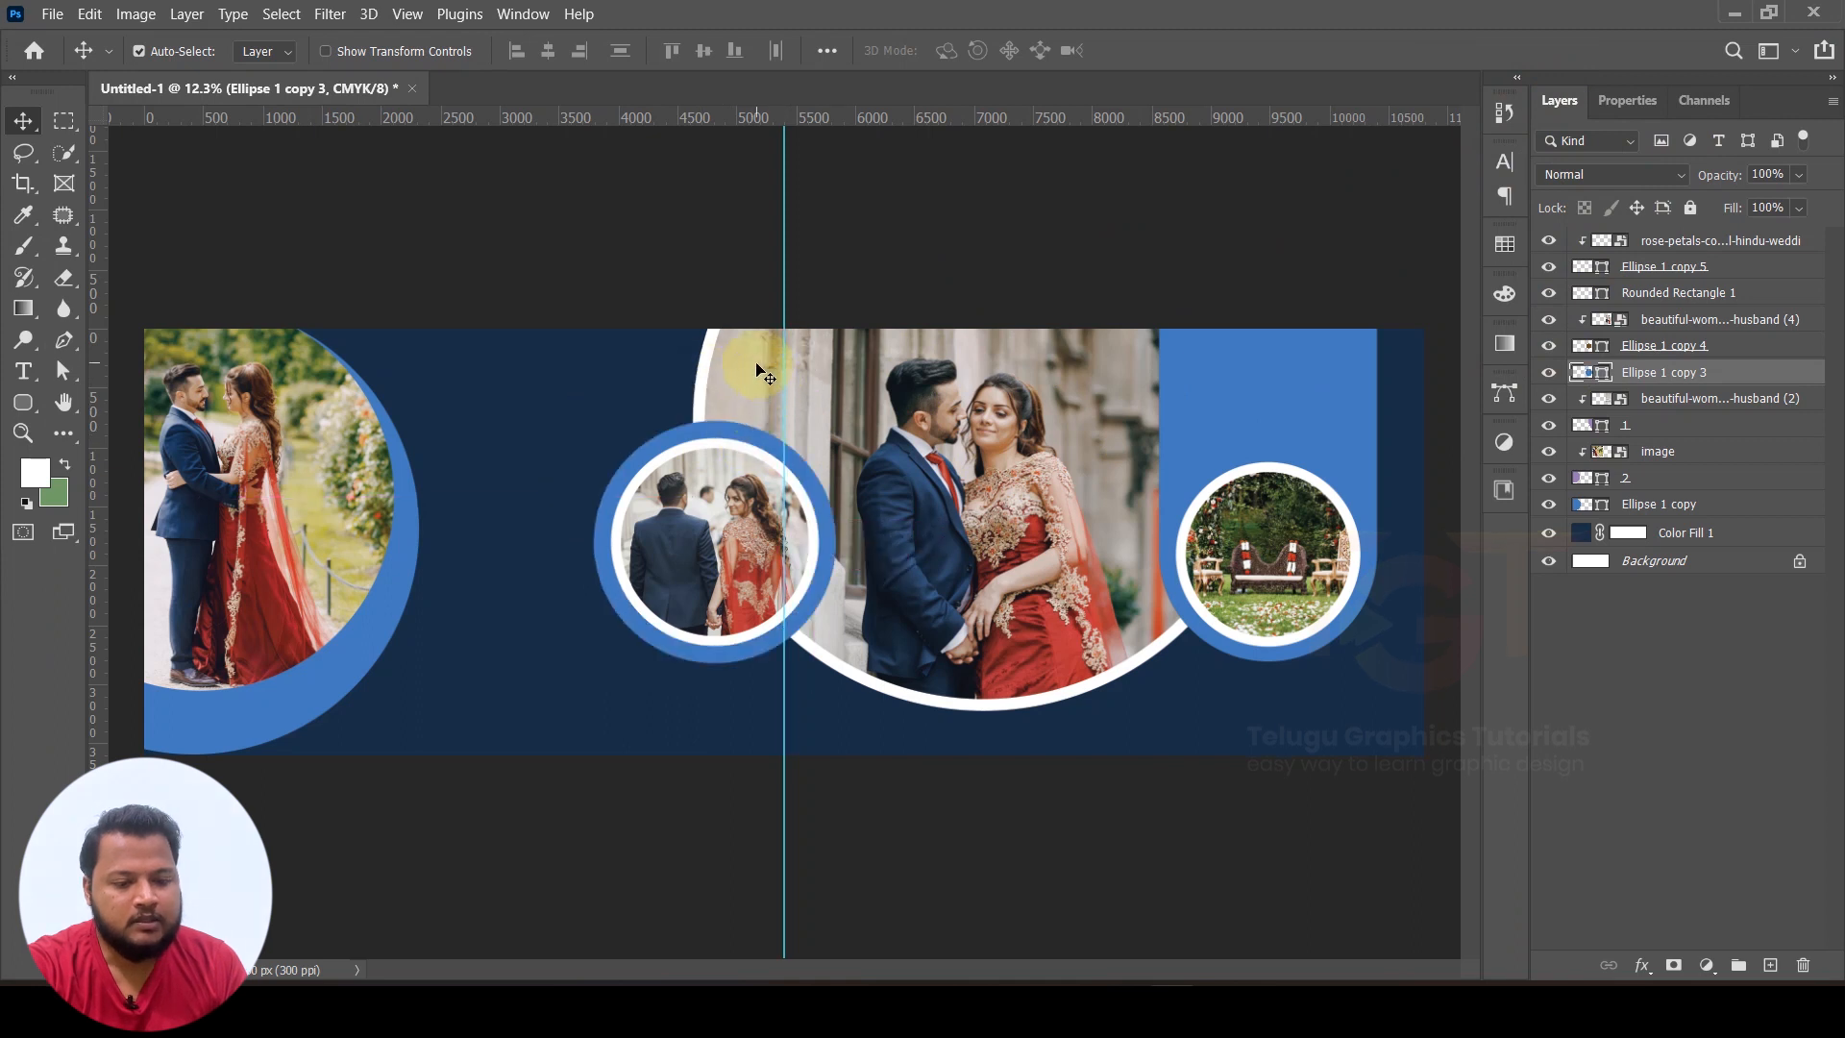
left_click(759, 371)
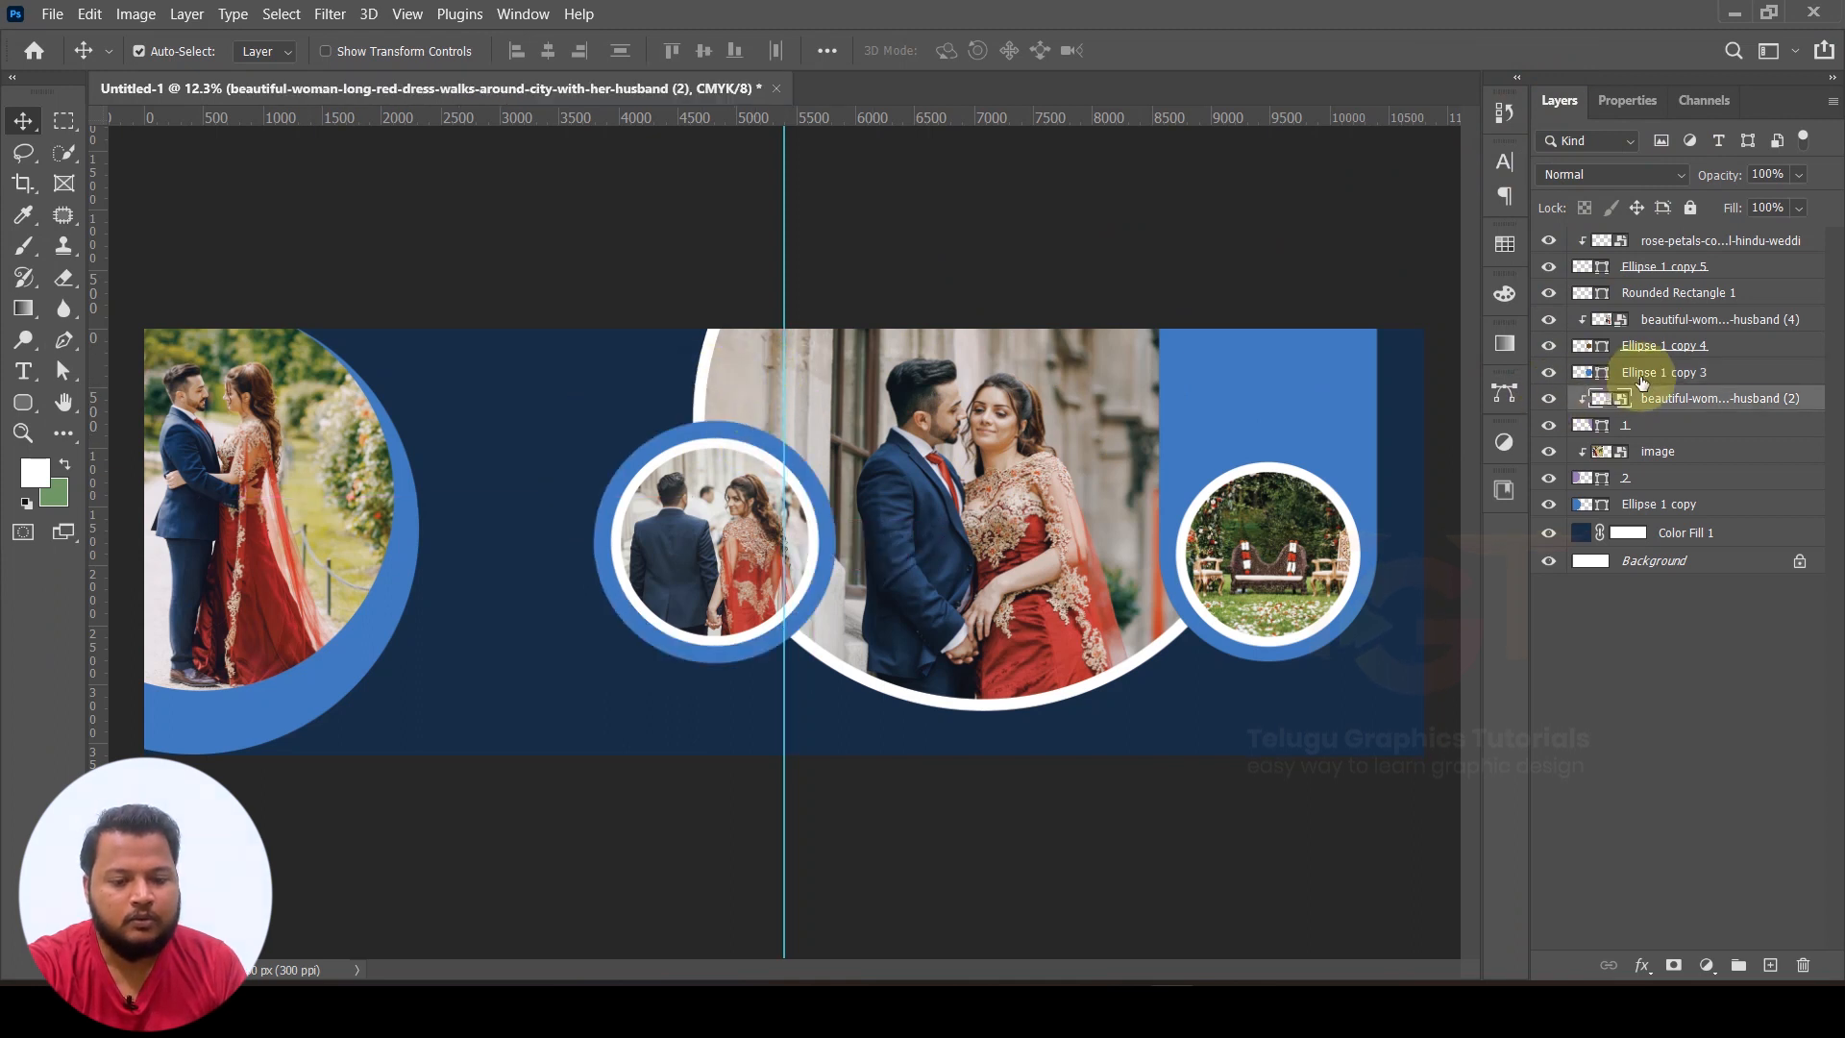
left_click(1647, 424)
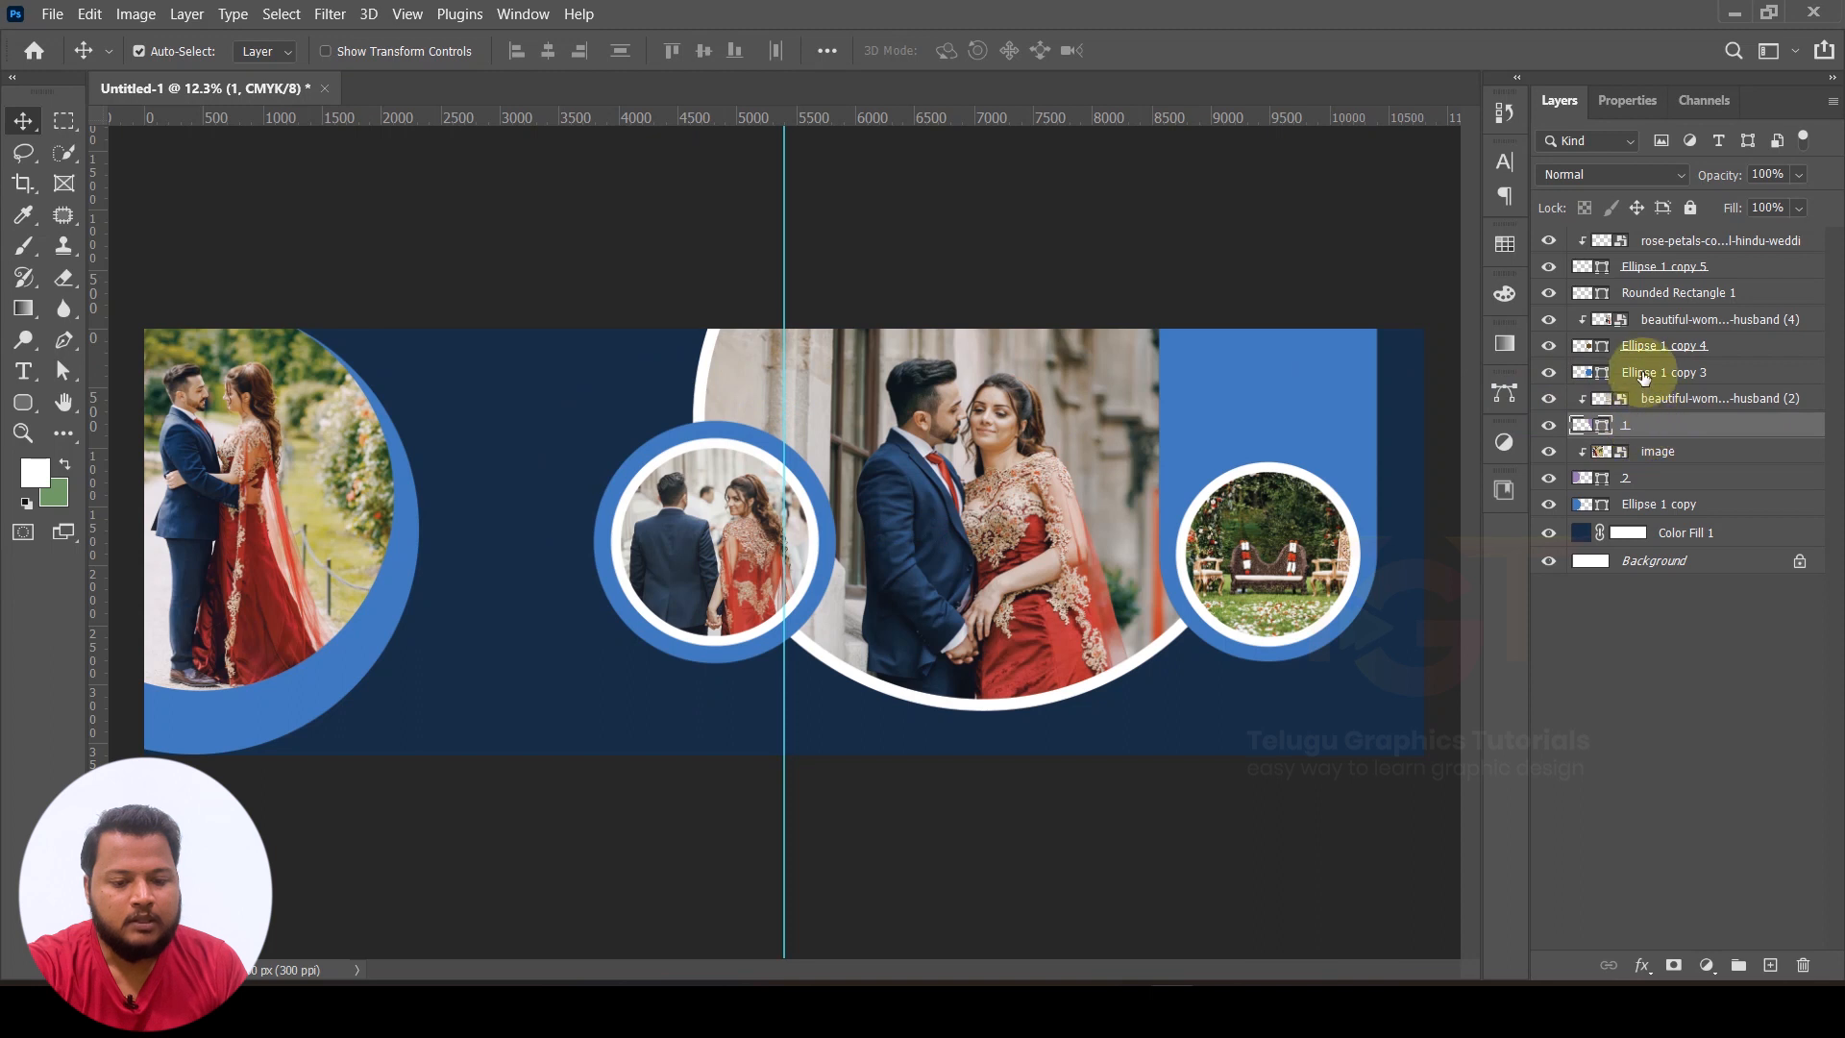
left_click(1647, 372)
left_click_drag(1647, 372, 1660, 469)
key("ctrl+z")
scroll(675, 445, "up", 3)
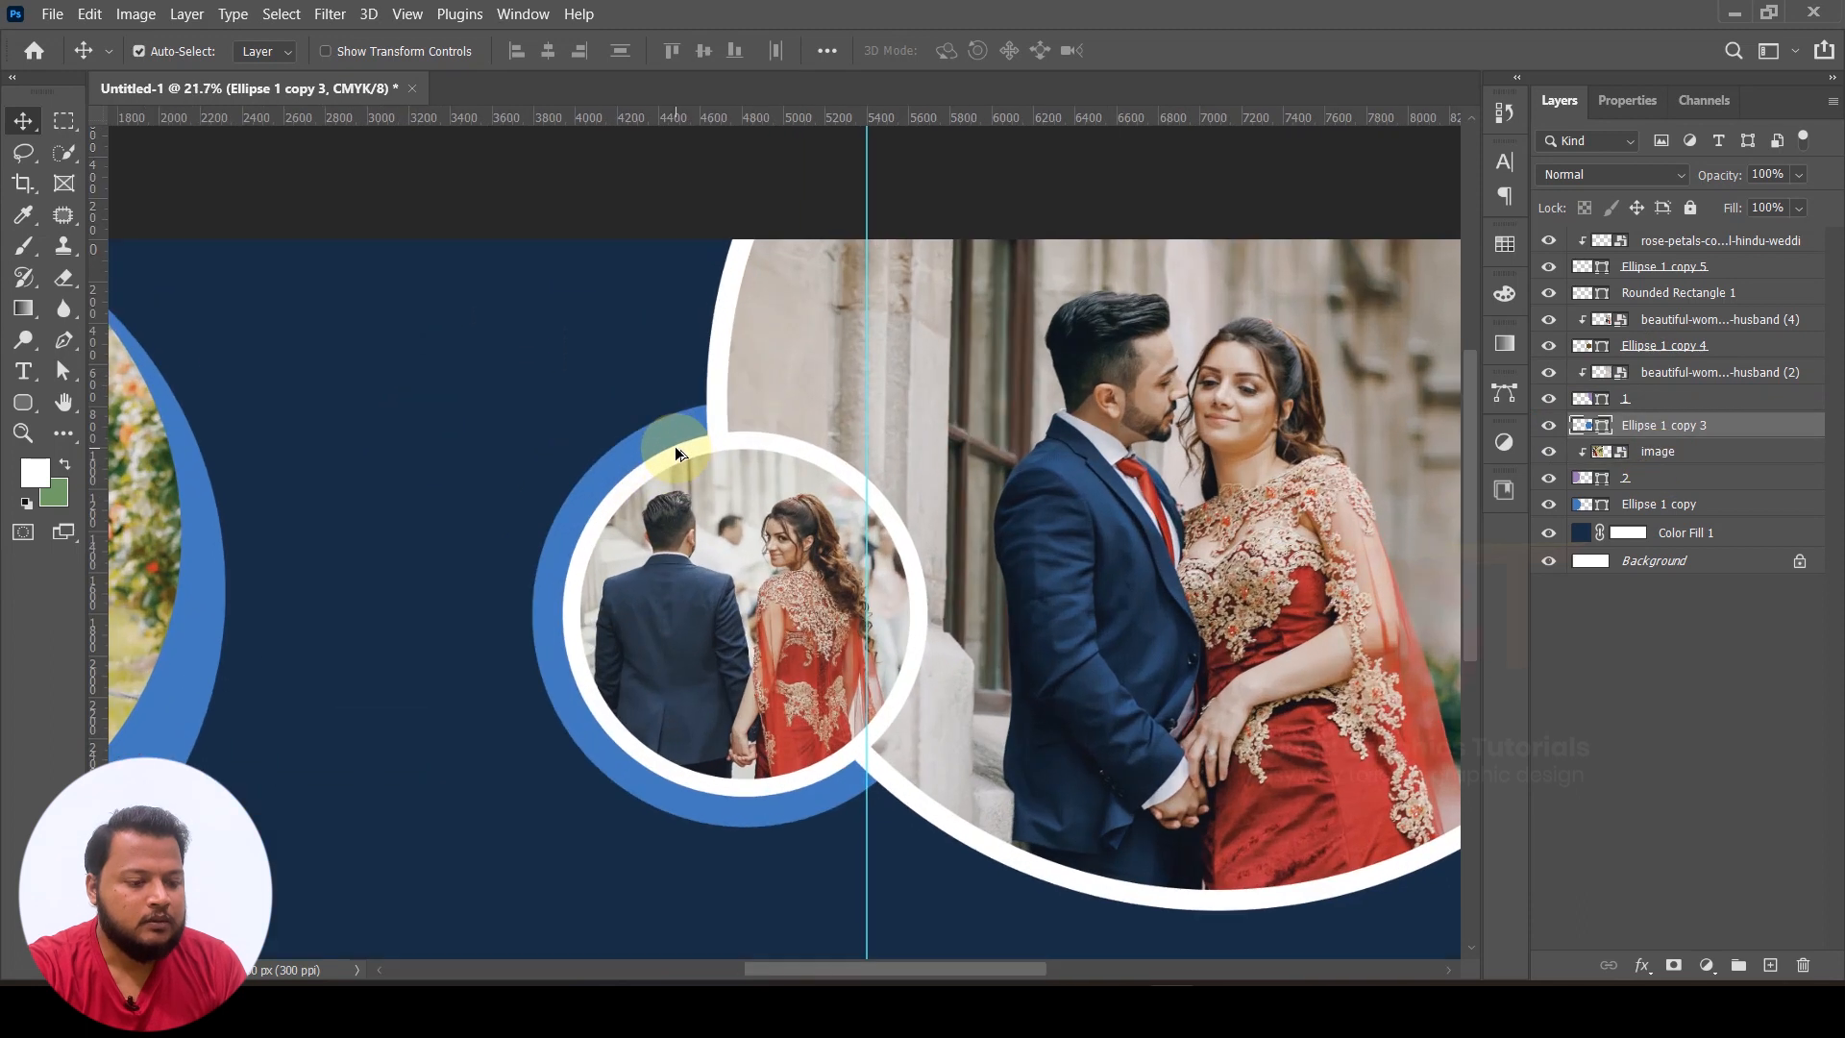
scroll(675, 445, "down", 5)
left_click(1162, 373)
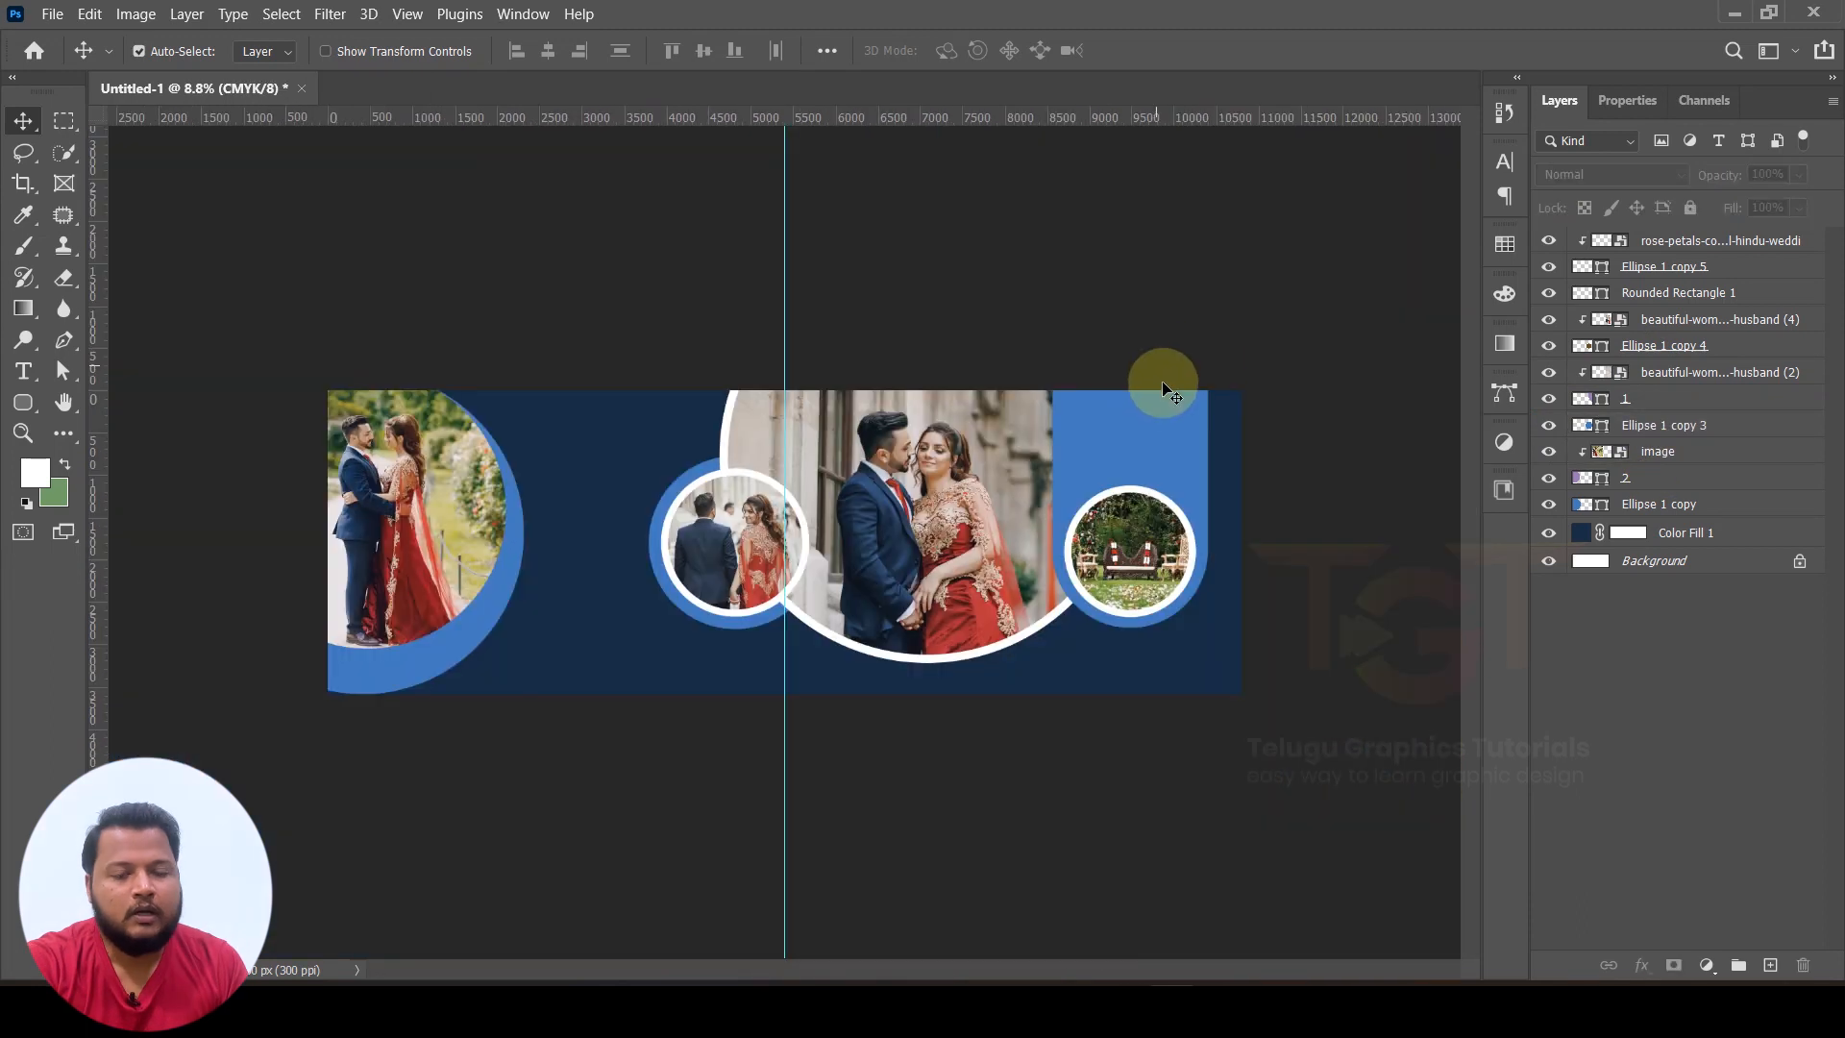
Place the tree-lined path couple photo from the wedding couple 1 folder, scale it to 172.16% and shift it toward the album's left half
left_click(920, 970)
left_click(1588, 281)
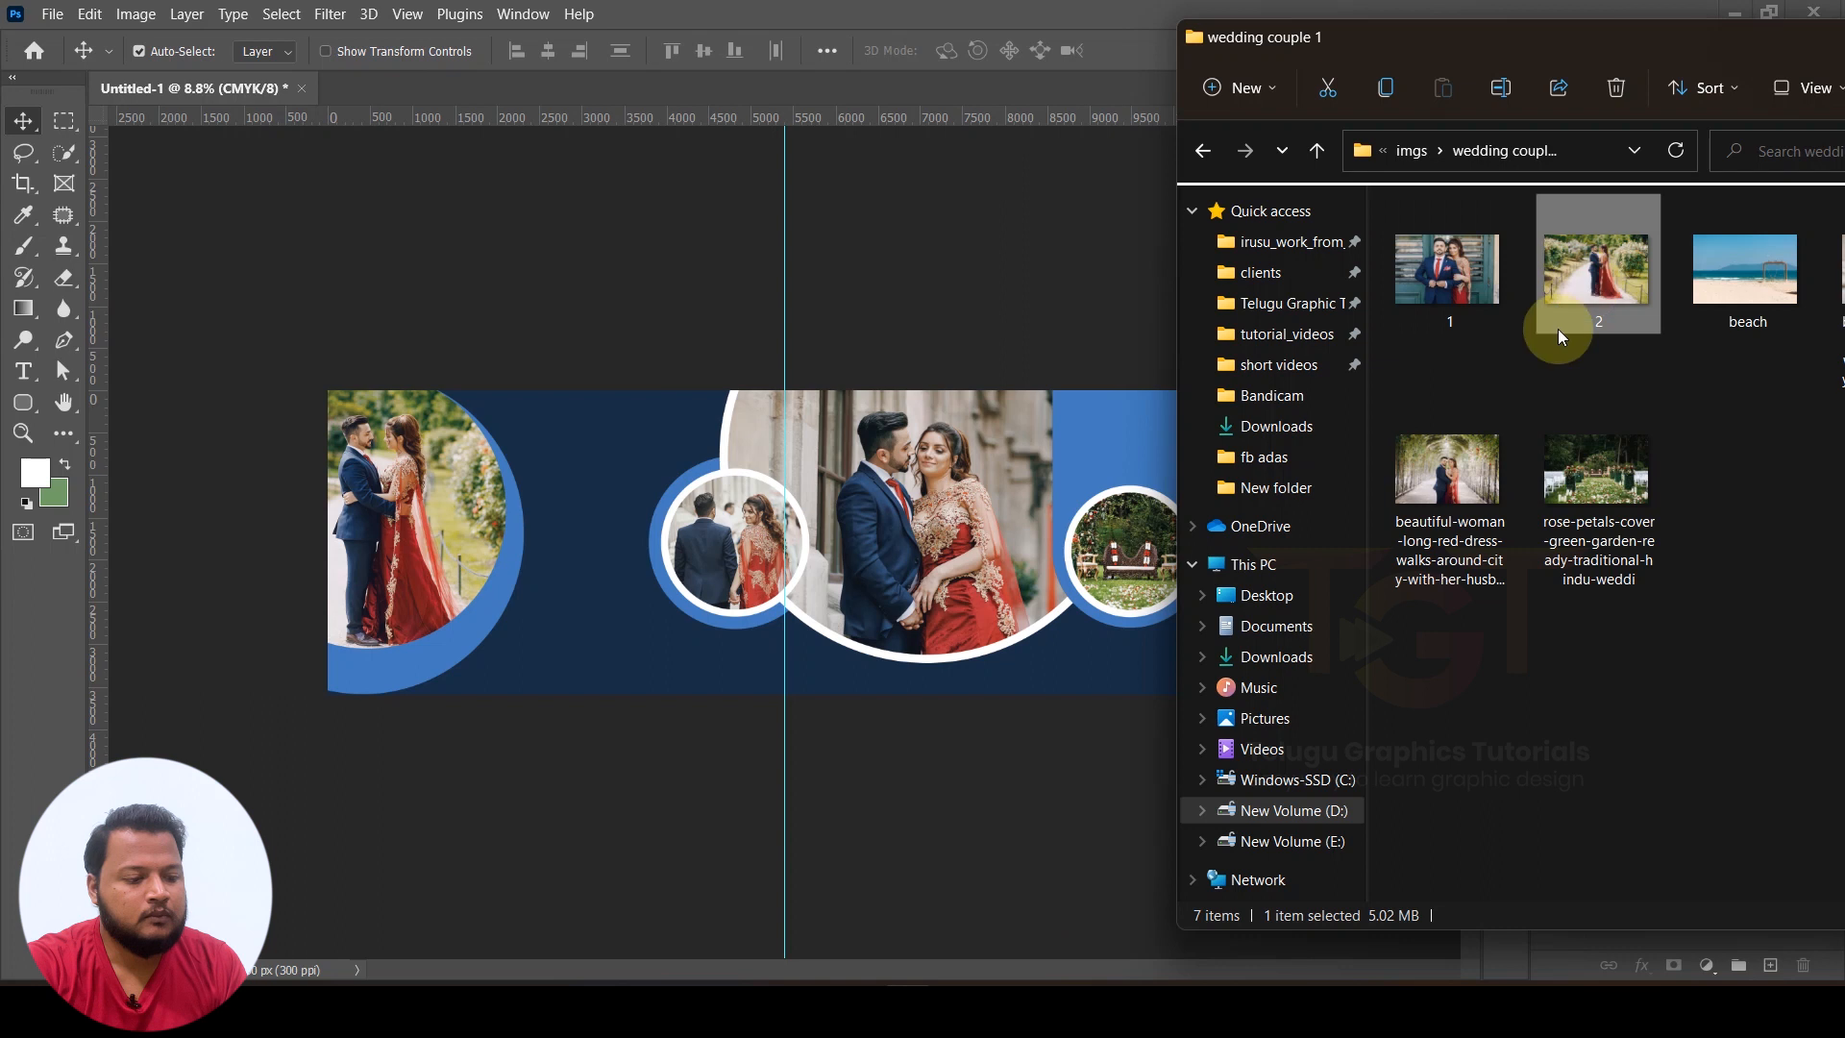
left_click_drag(1447, 482, 897, 400)
left_click_drag(598, 469, 597, 468)
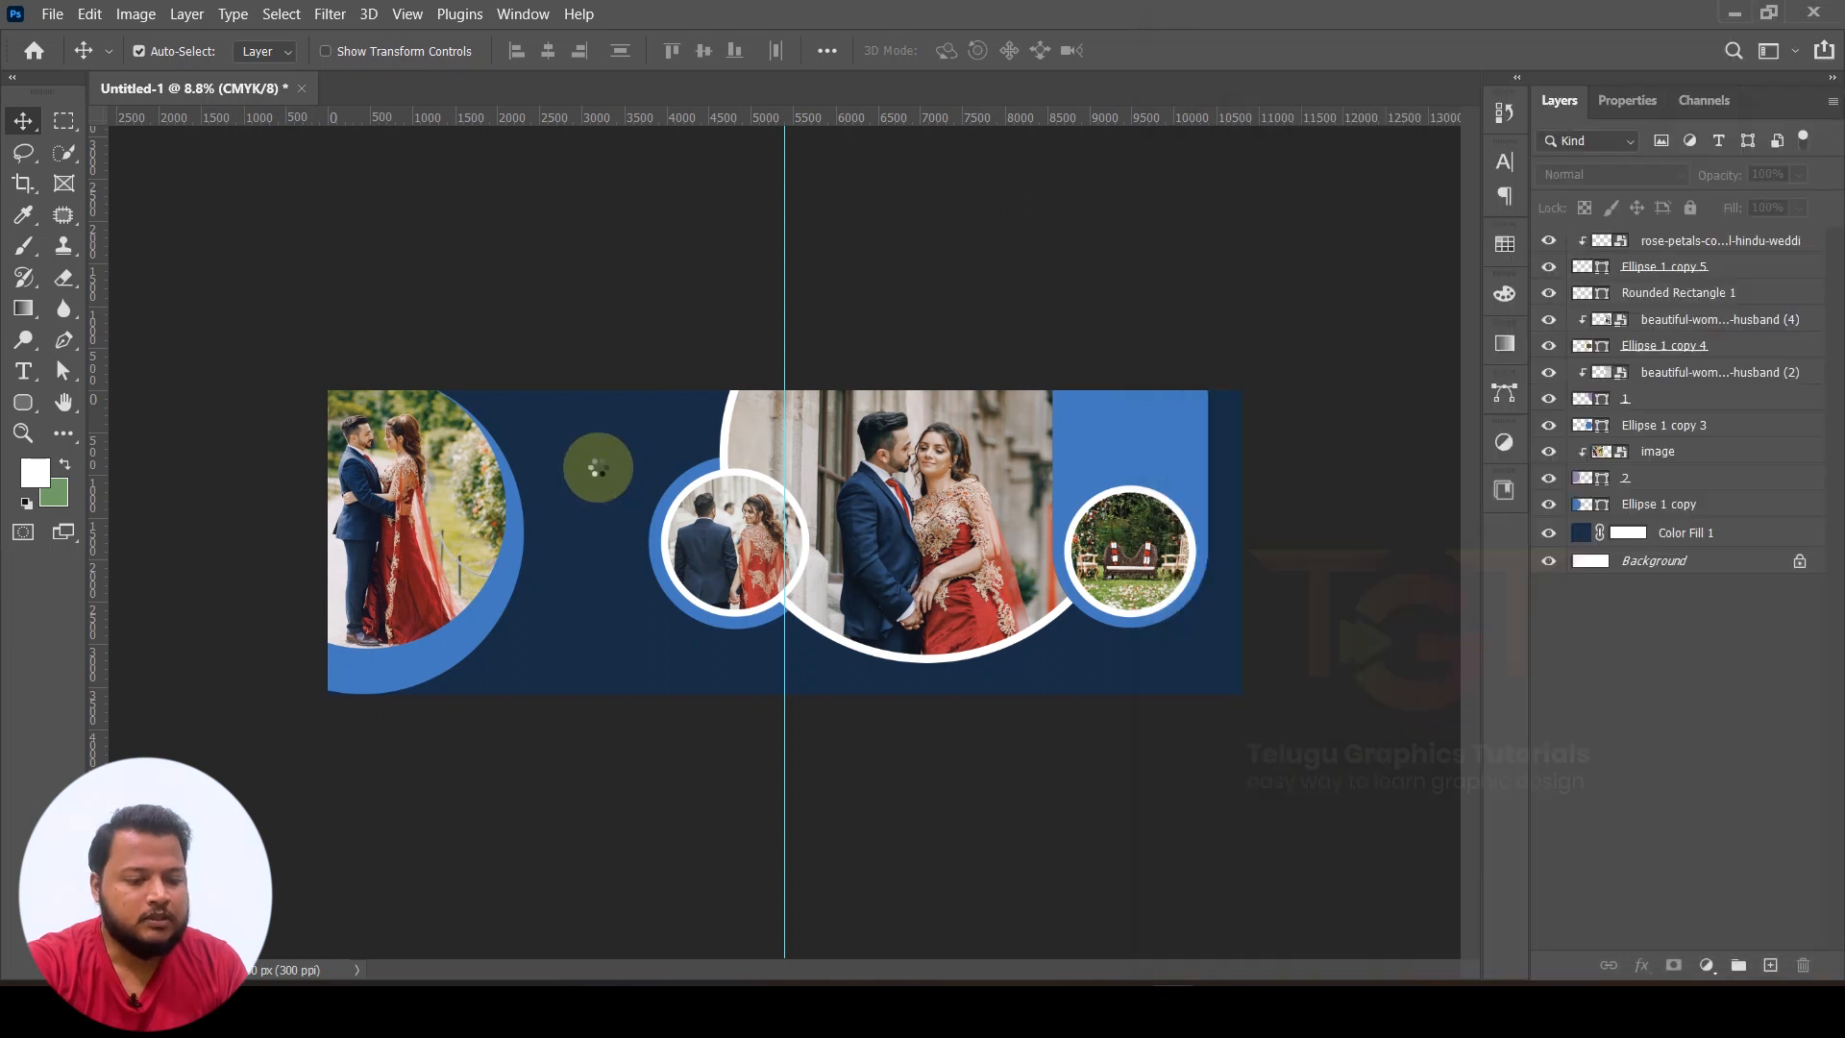
left_click_drag(1033, 389, 1293, 300)
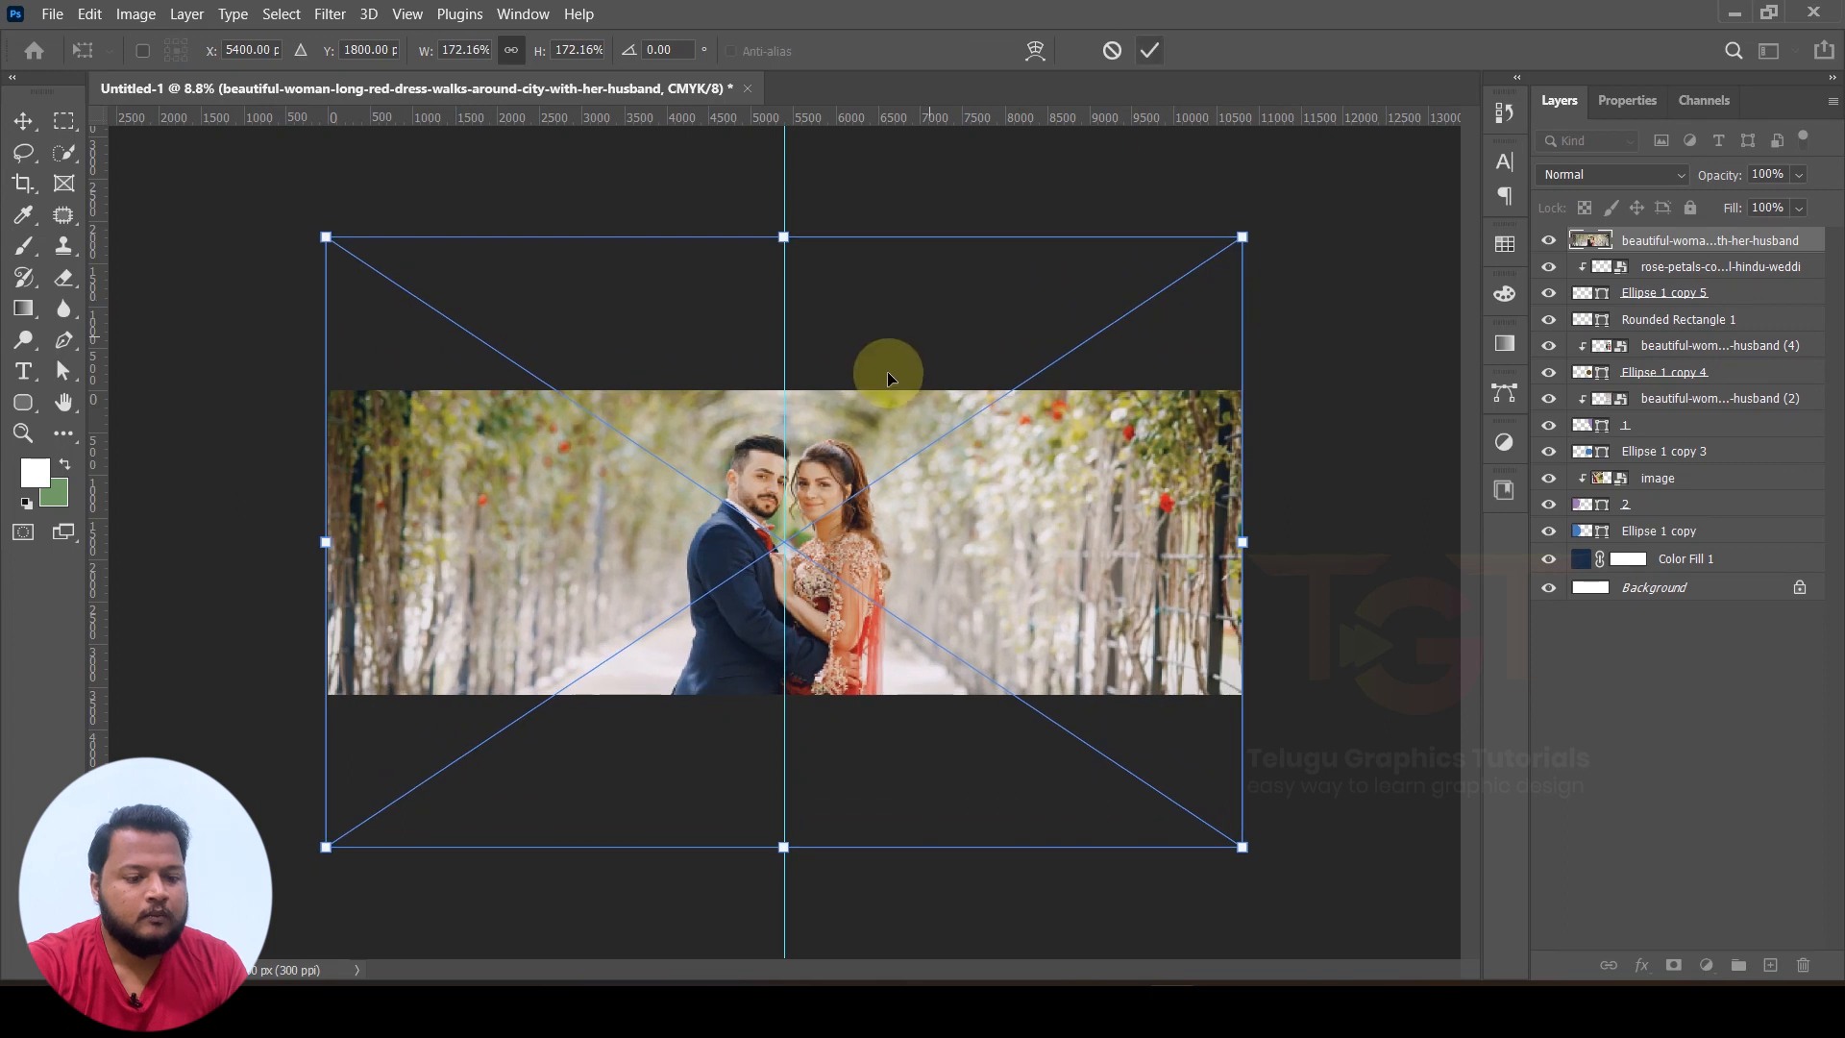
left_click_drag(881, 362, 745, 364)
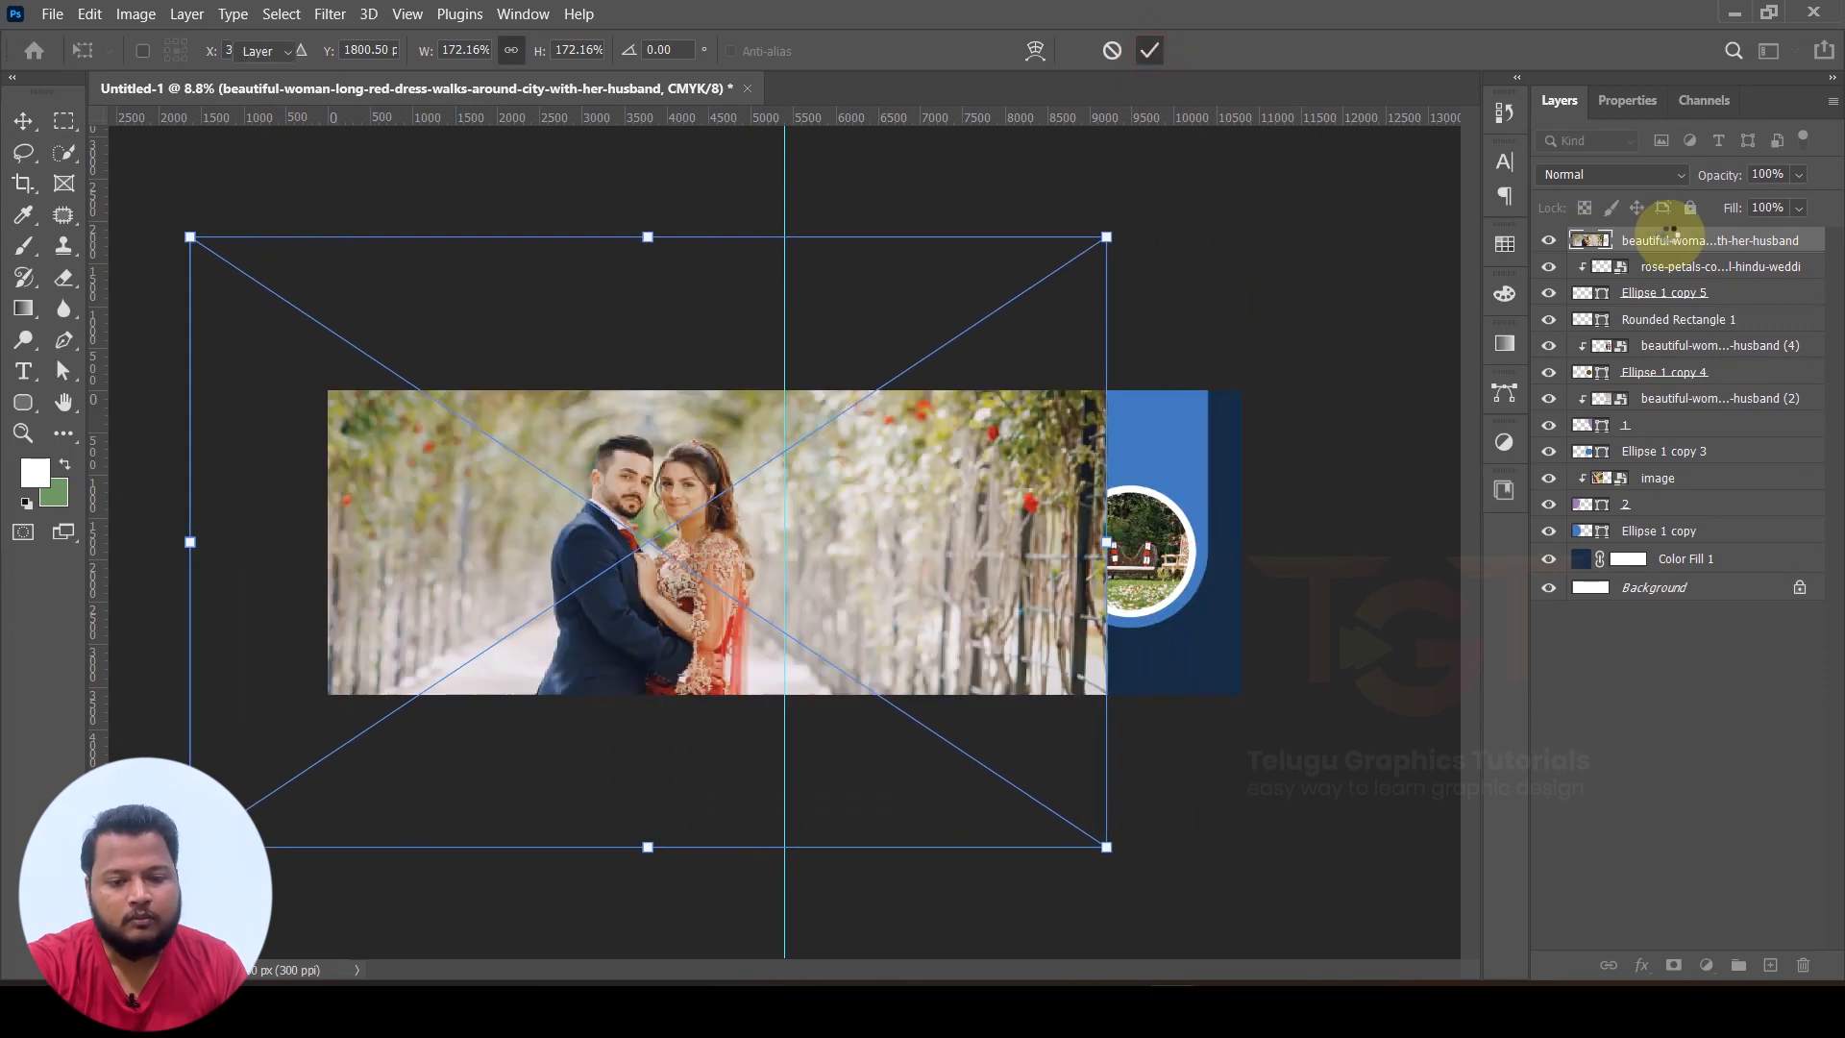
key("Return")
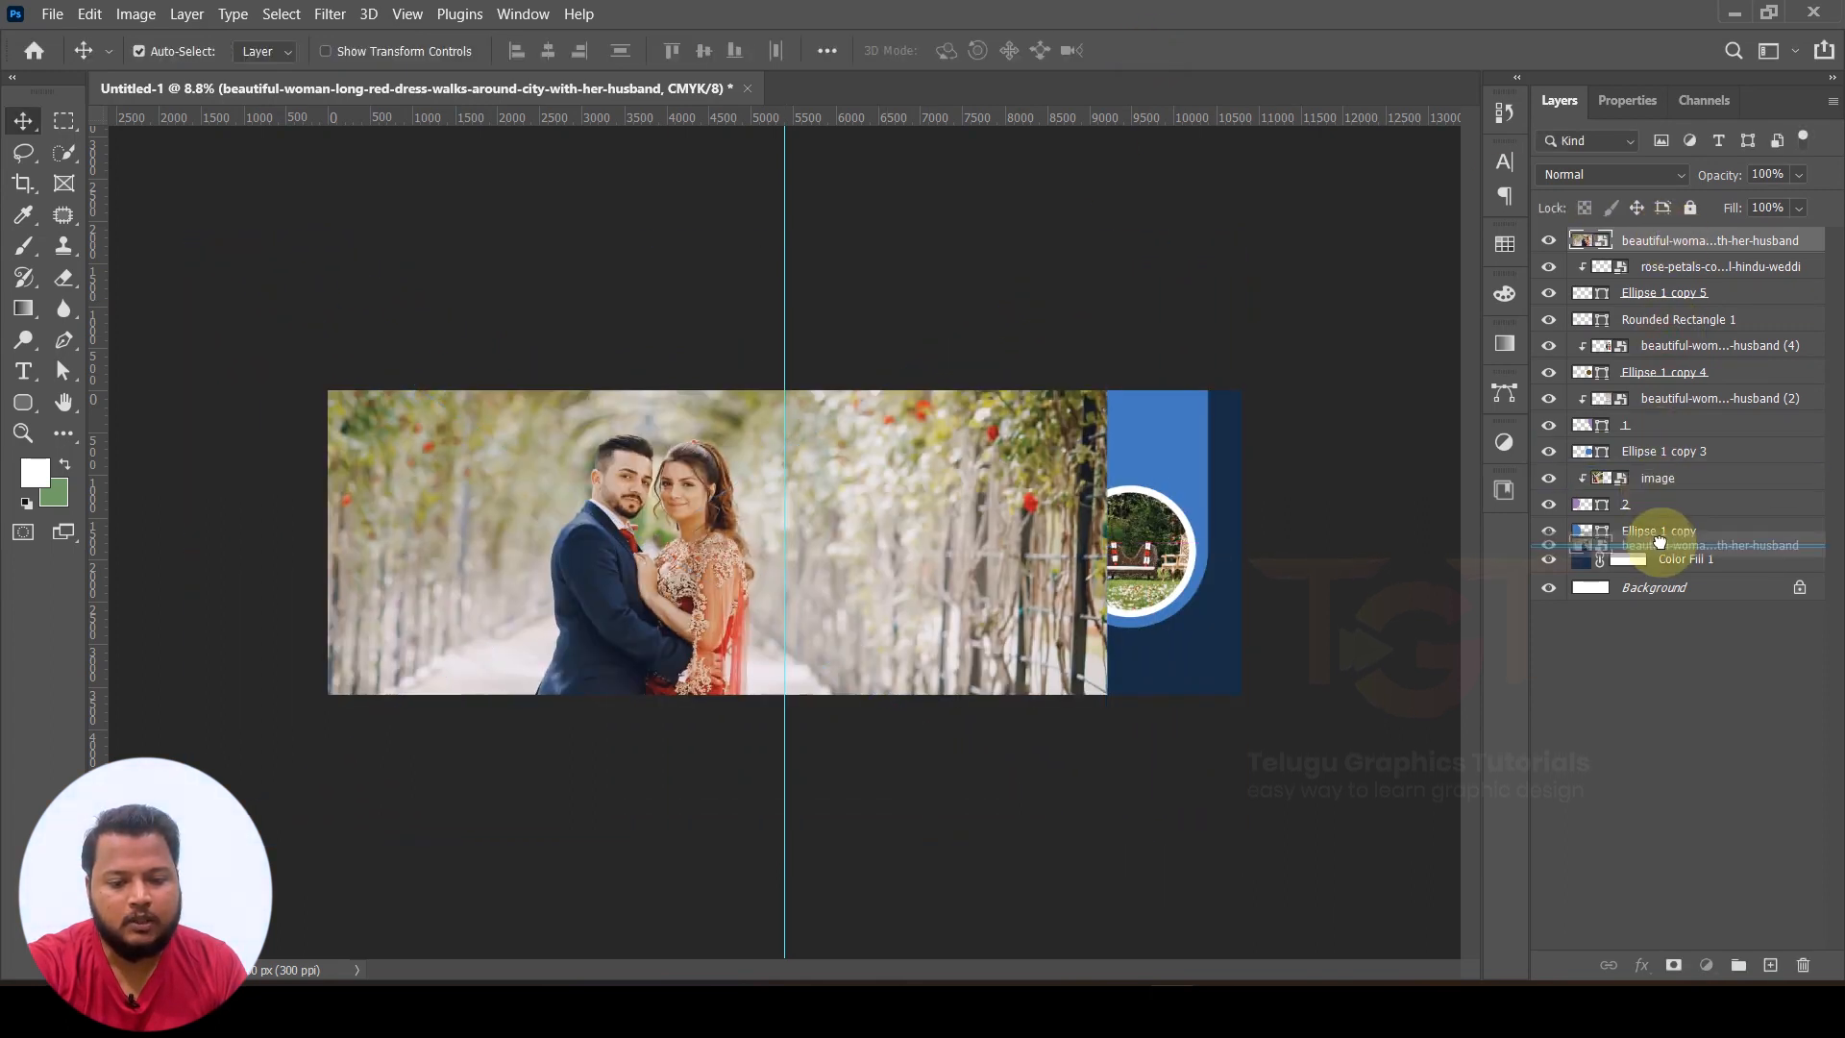
Move the tree-lined path photo's layer directly above Color Fill 1, behind all the shapes, and select the blue rounded rectangle
left_click_drag(1658, 544, 1659, 546)
left_click(1174, 296)
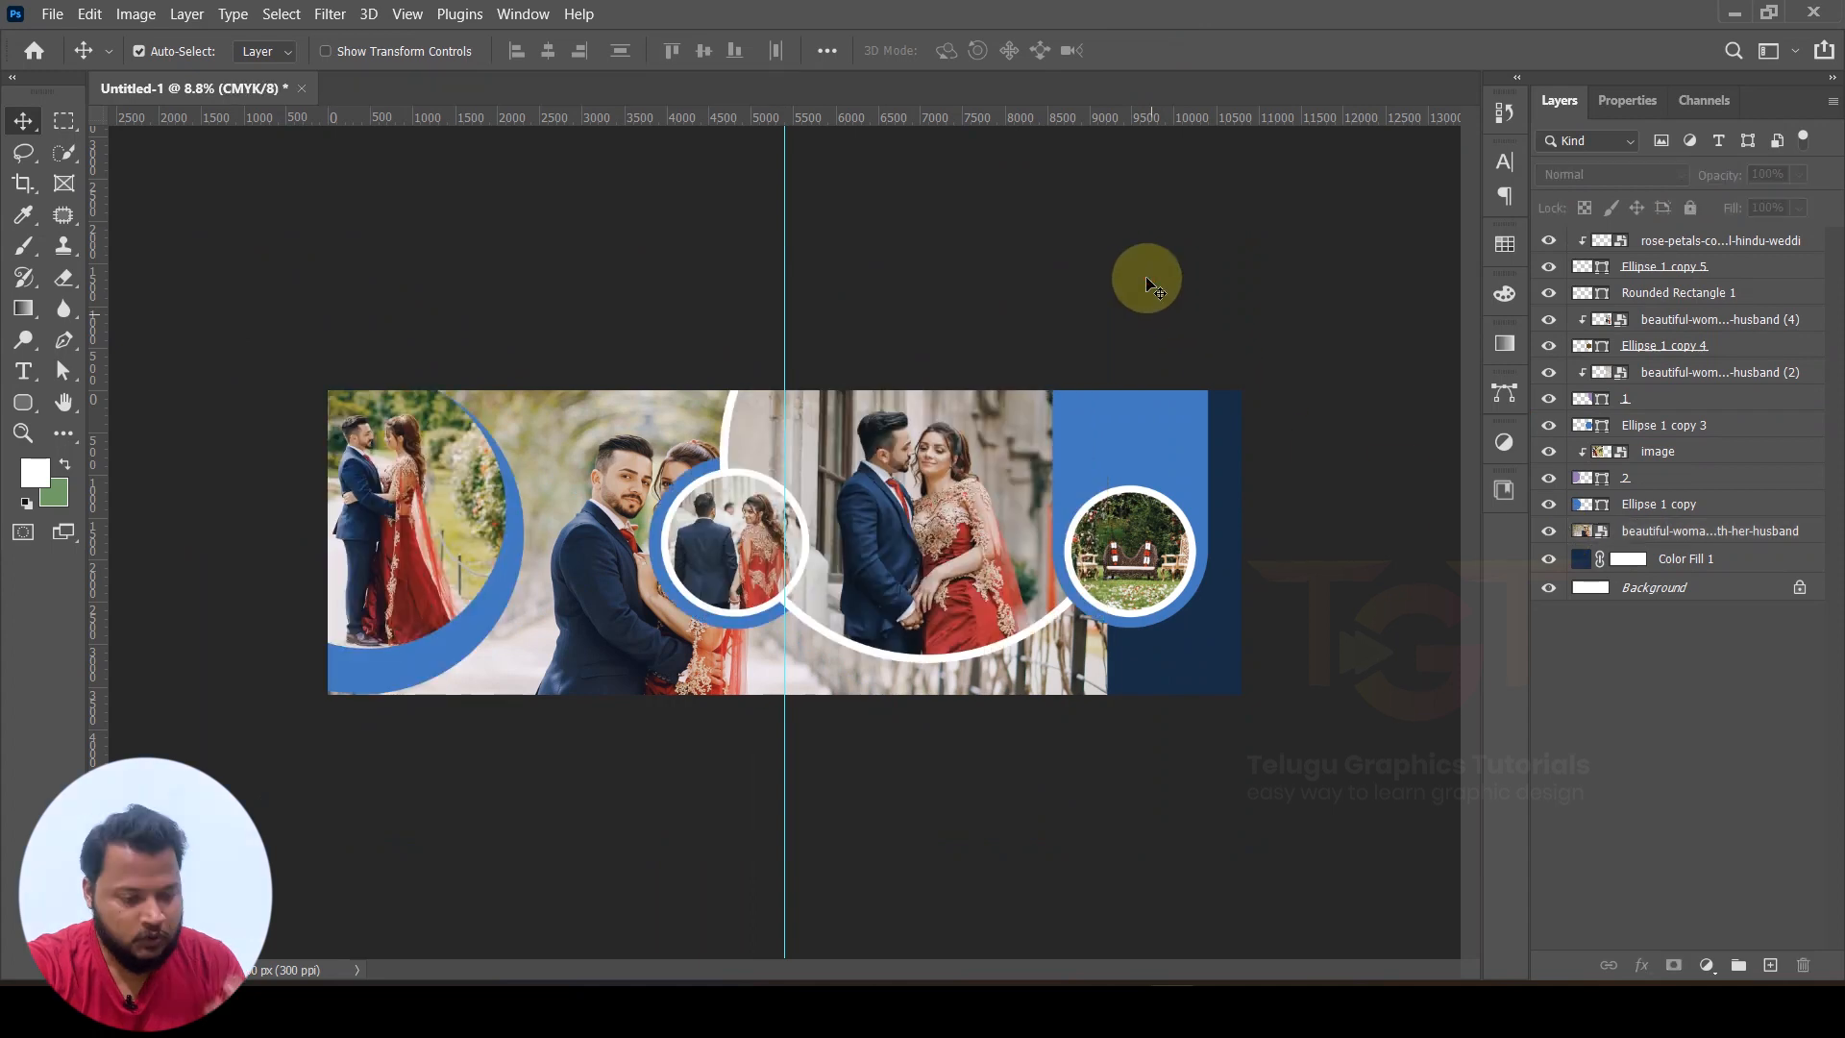
left_click(1143, 435)
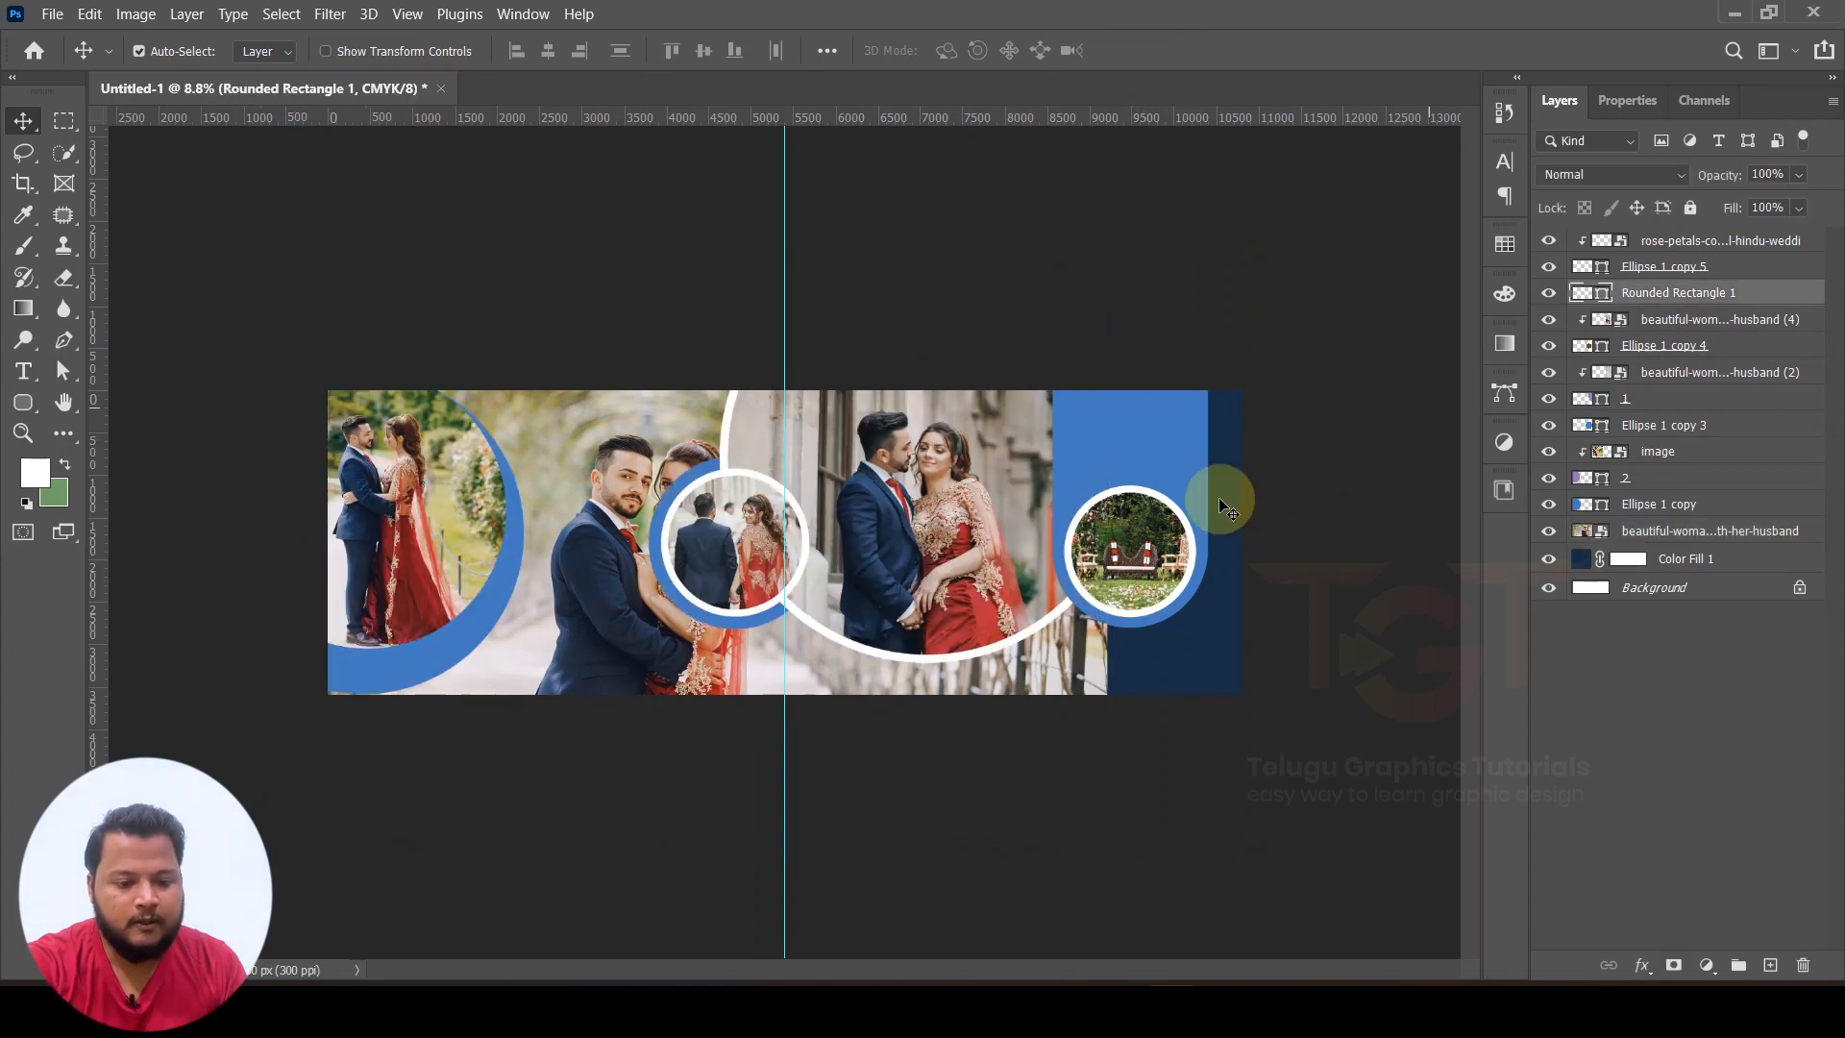
left_click(1134, 524, "shift")
left_click(924, 495, "shift")
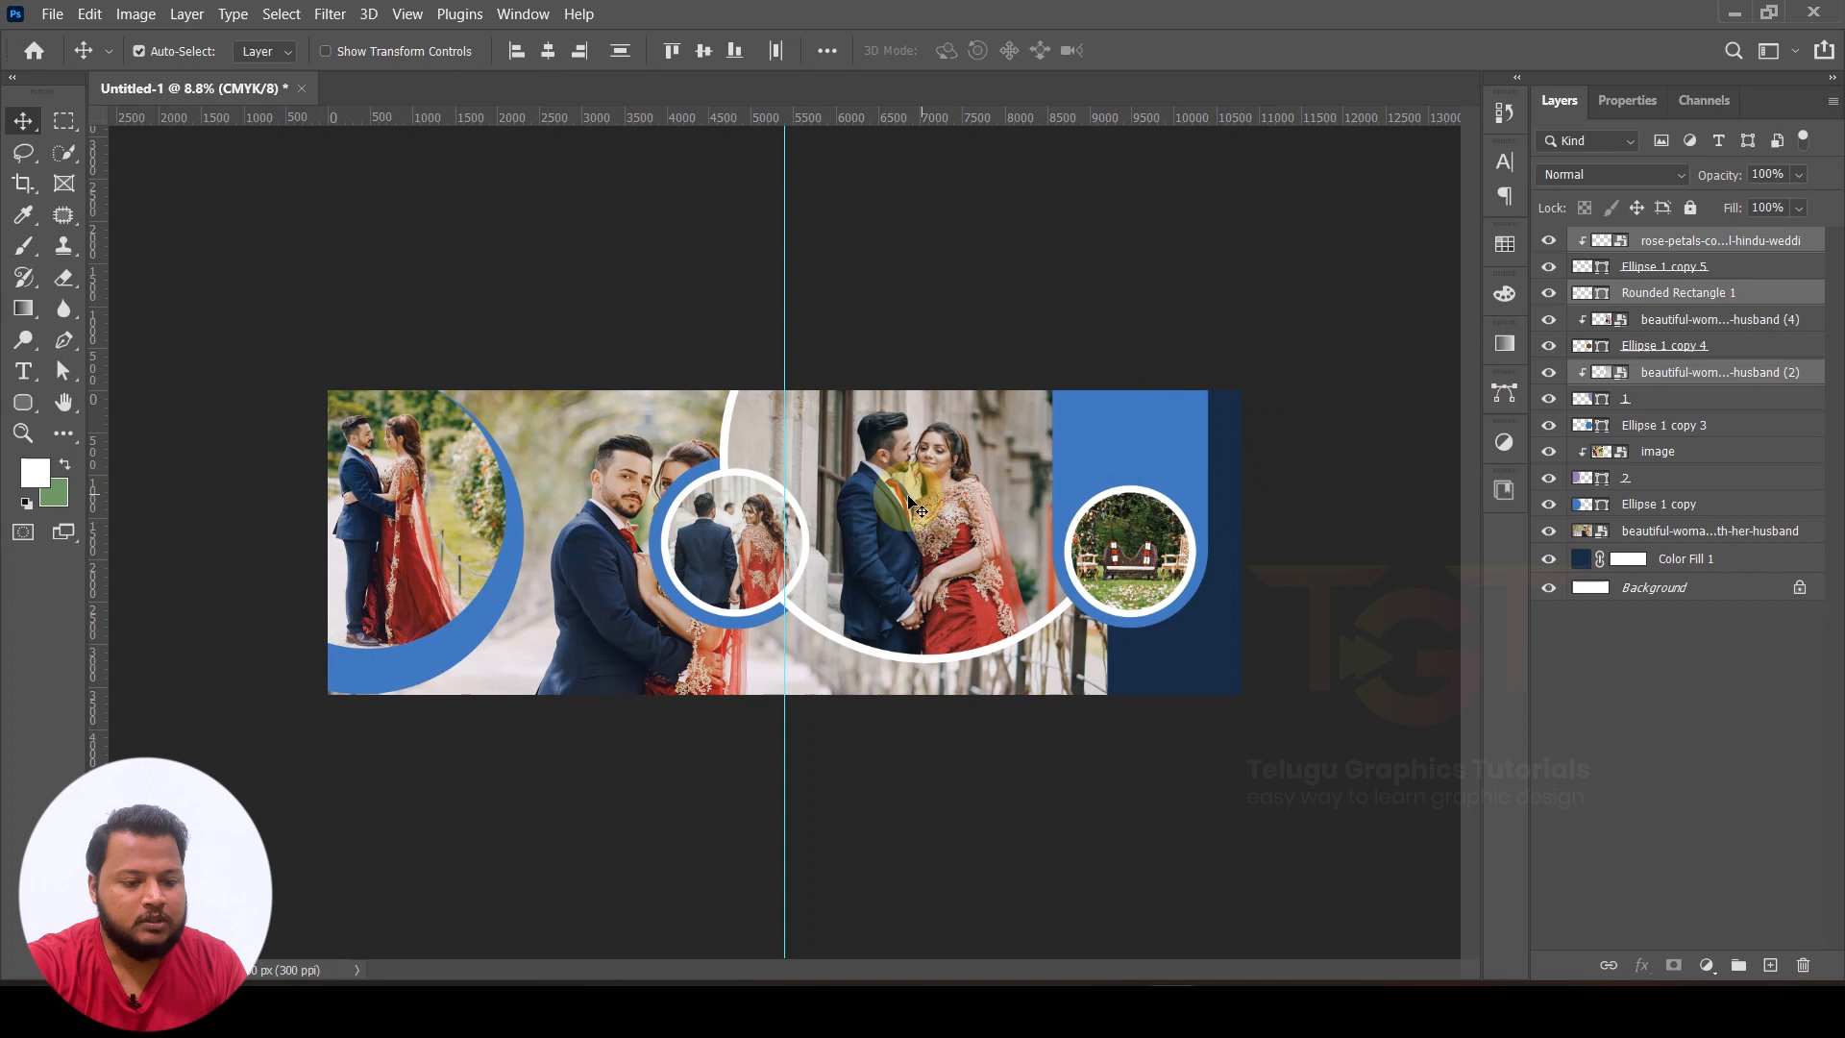
left_click(766, 519, "shift")
left_click(705, 472, "shift")
left_click_drag(766, 510, 807, 510)
key("ctrl+z")
Group the left circle's layer 2 with its clipped layer named image
left_click(1672, 477)
left_click(1667, 452, "shift")
key("ctrl+g")
left_click(1543, 458)
left_click(1543, 458)
Shift all layers from Ellipse 1 copy 3 up to the rose-petals photo slightly right, and move the tree-lined path photo slightly left and down
left_click(1663, 426)
left_click(1710, 241, "shift")
key("ctrl+t")
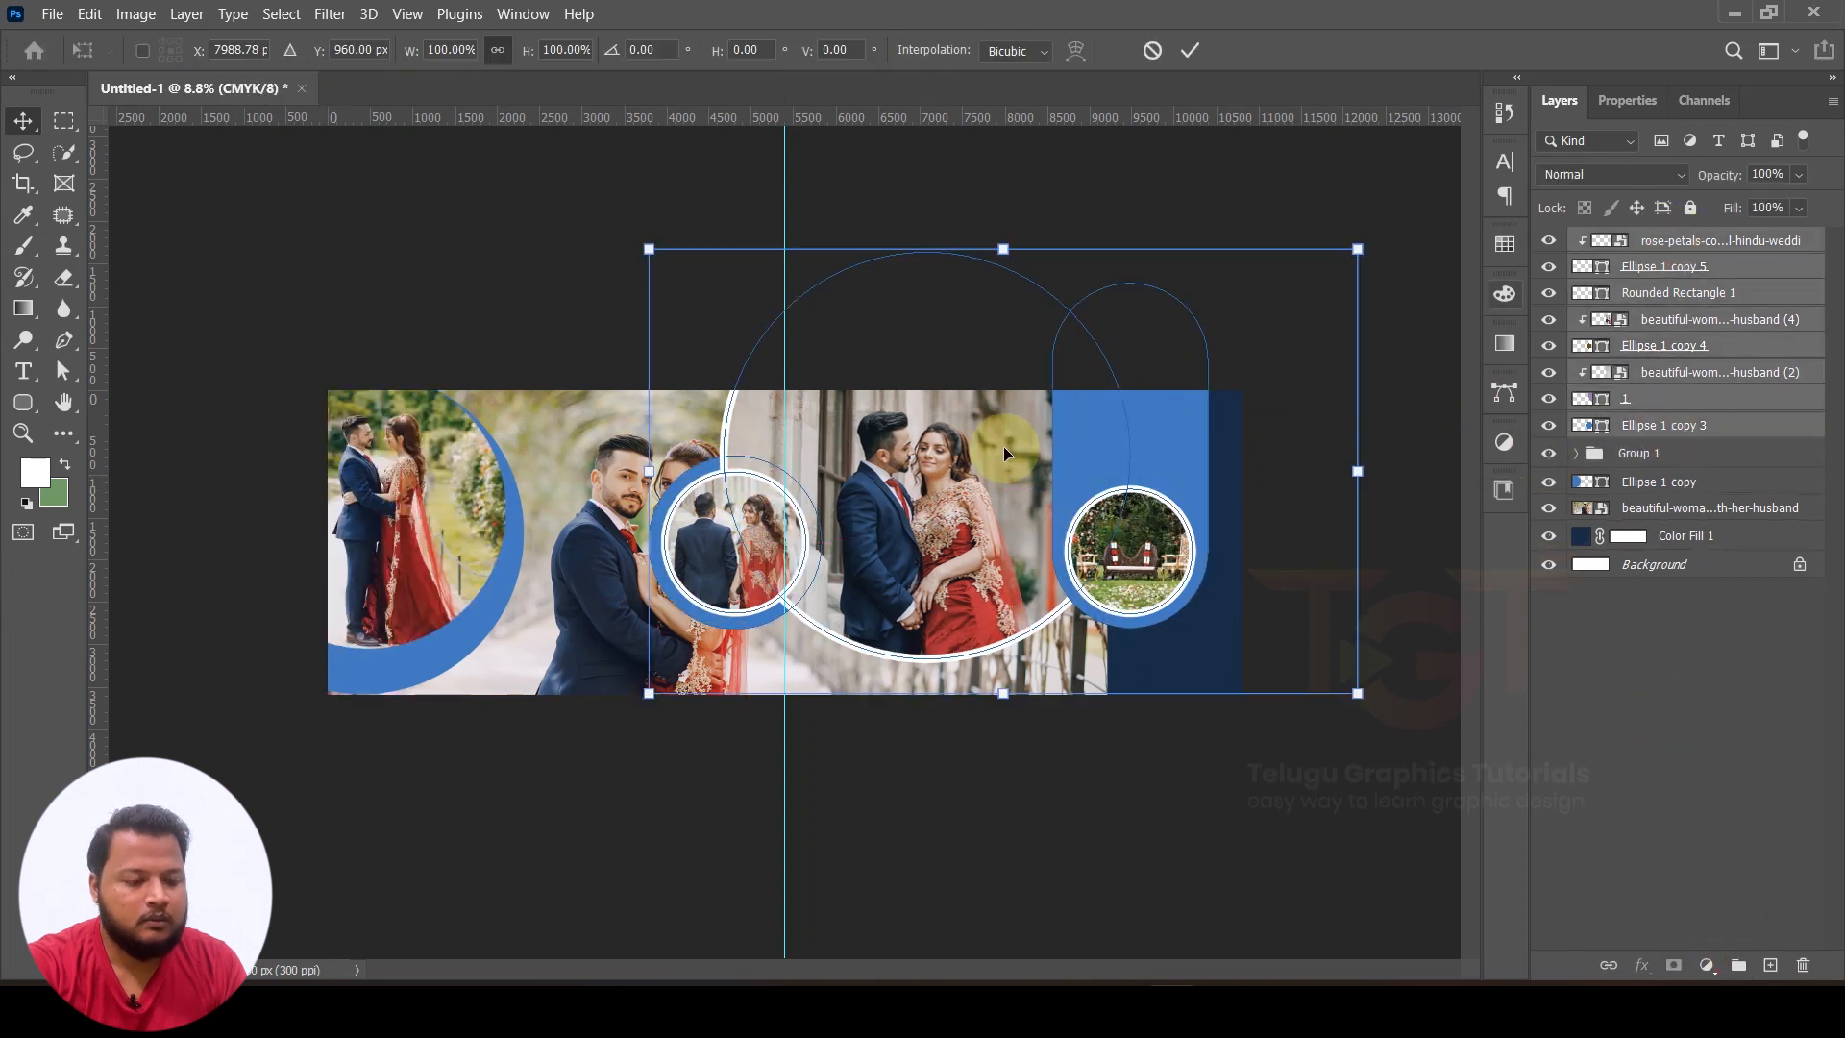
left_click_drag(923, 538, 947, 538)
left_click(1195, 55)
left_click_drag(668, 443, 619, 478)
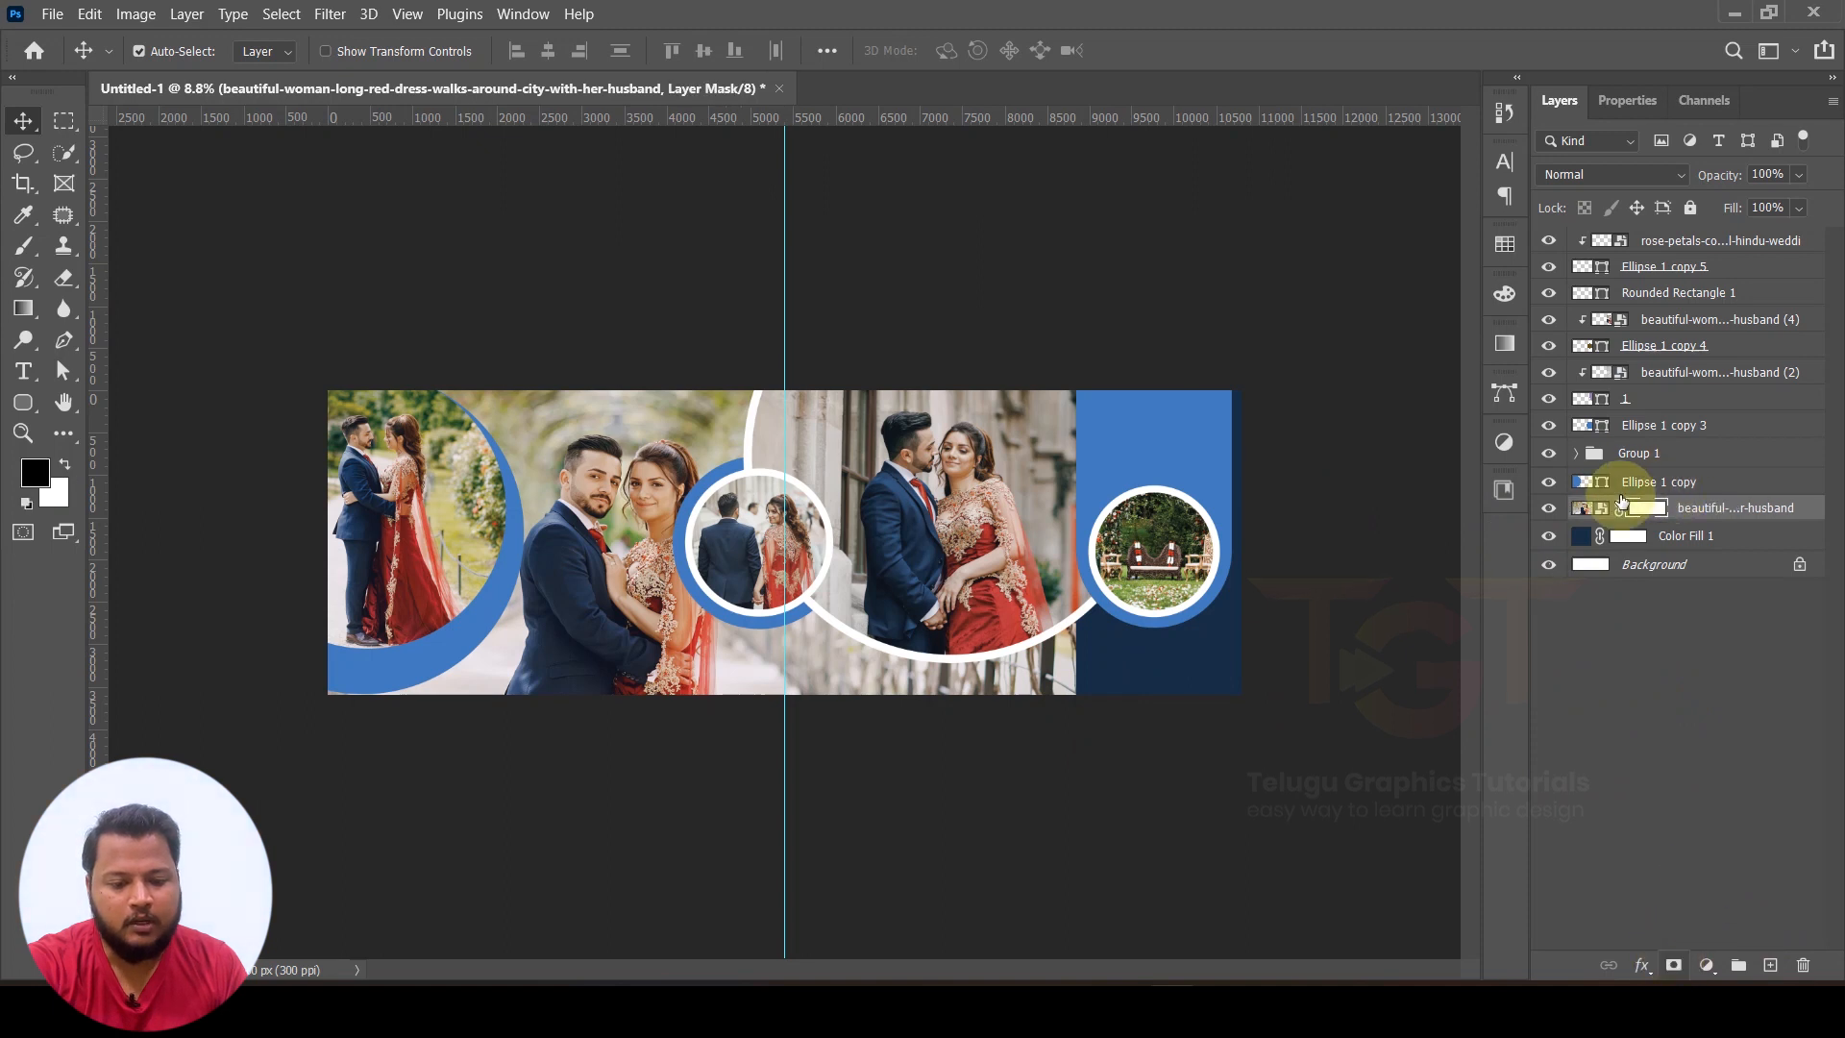
Add a layer mask to the tree-lined path photo and fade its right side into the navy with the Foreground to Background gradient
left_click(21, 314)
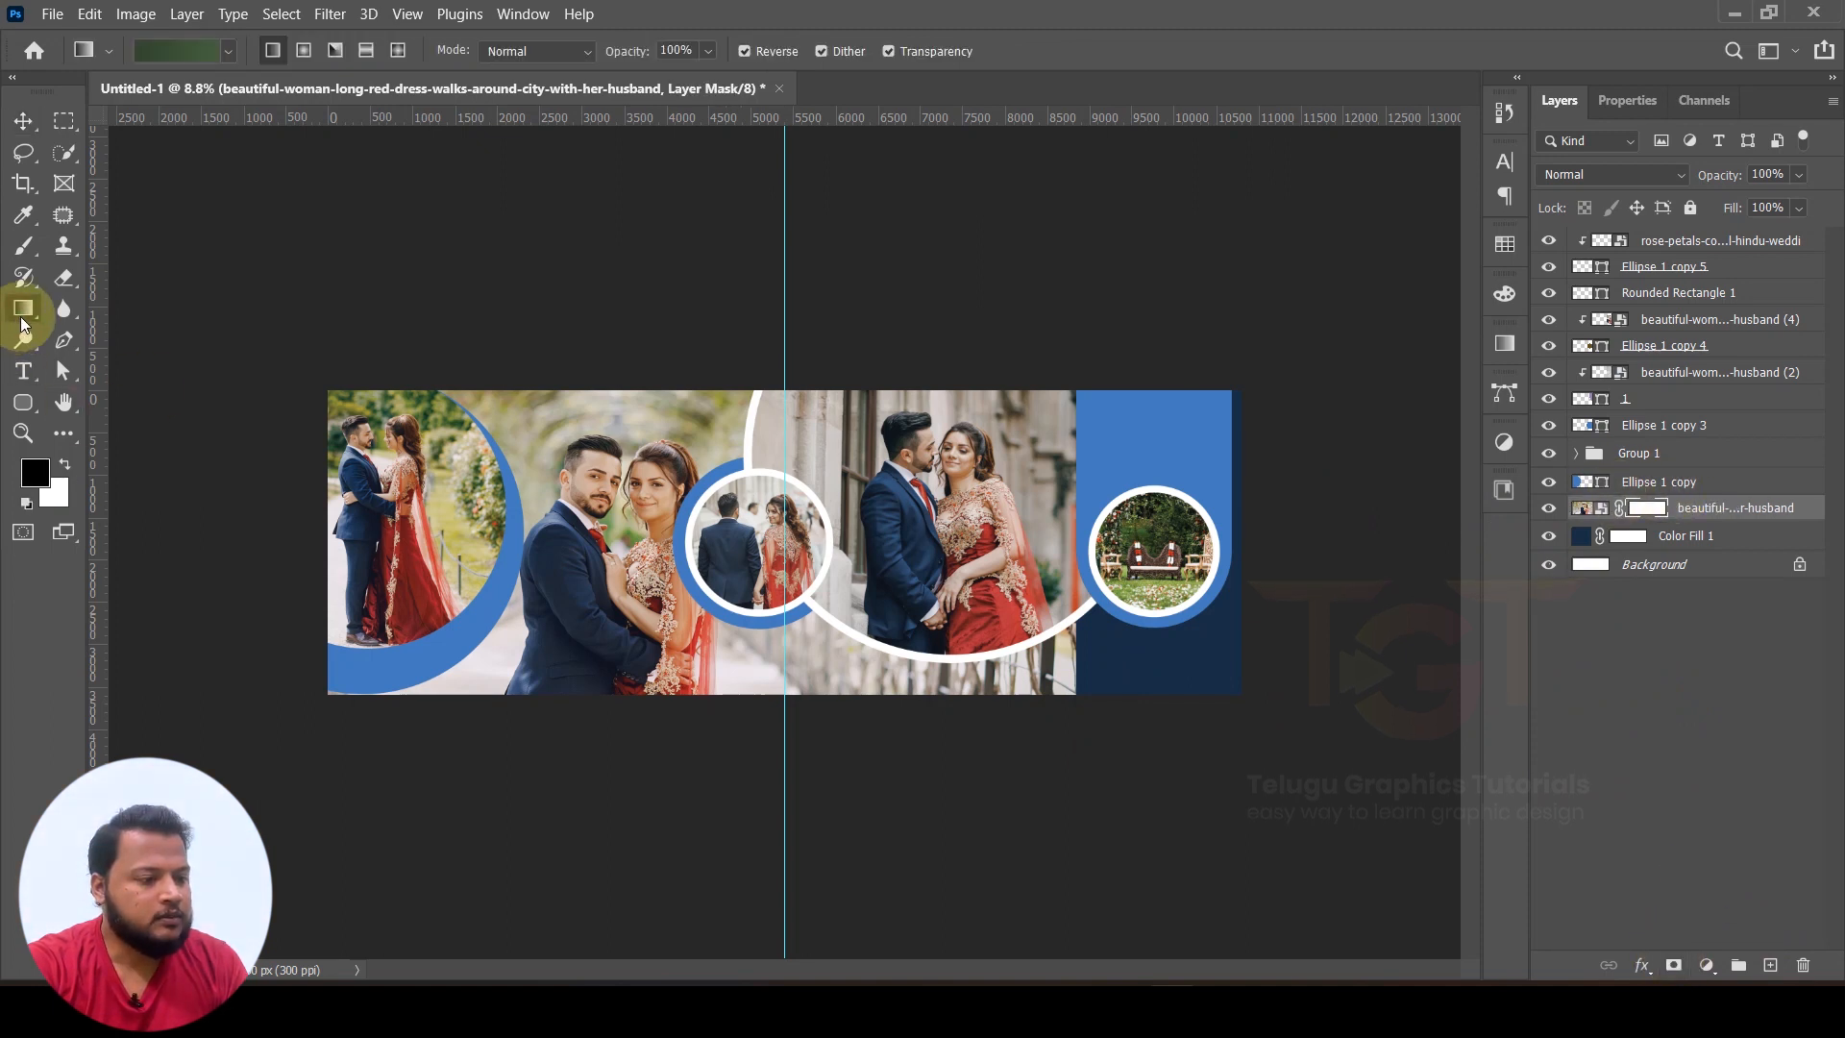
left_click(154, 47)
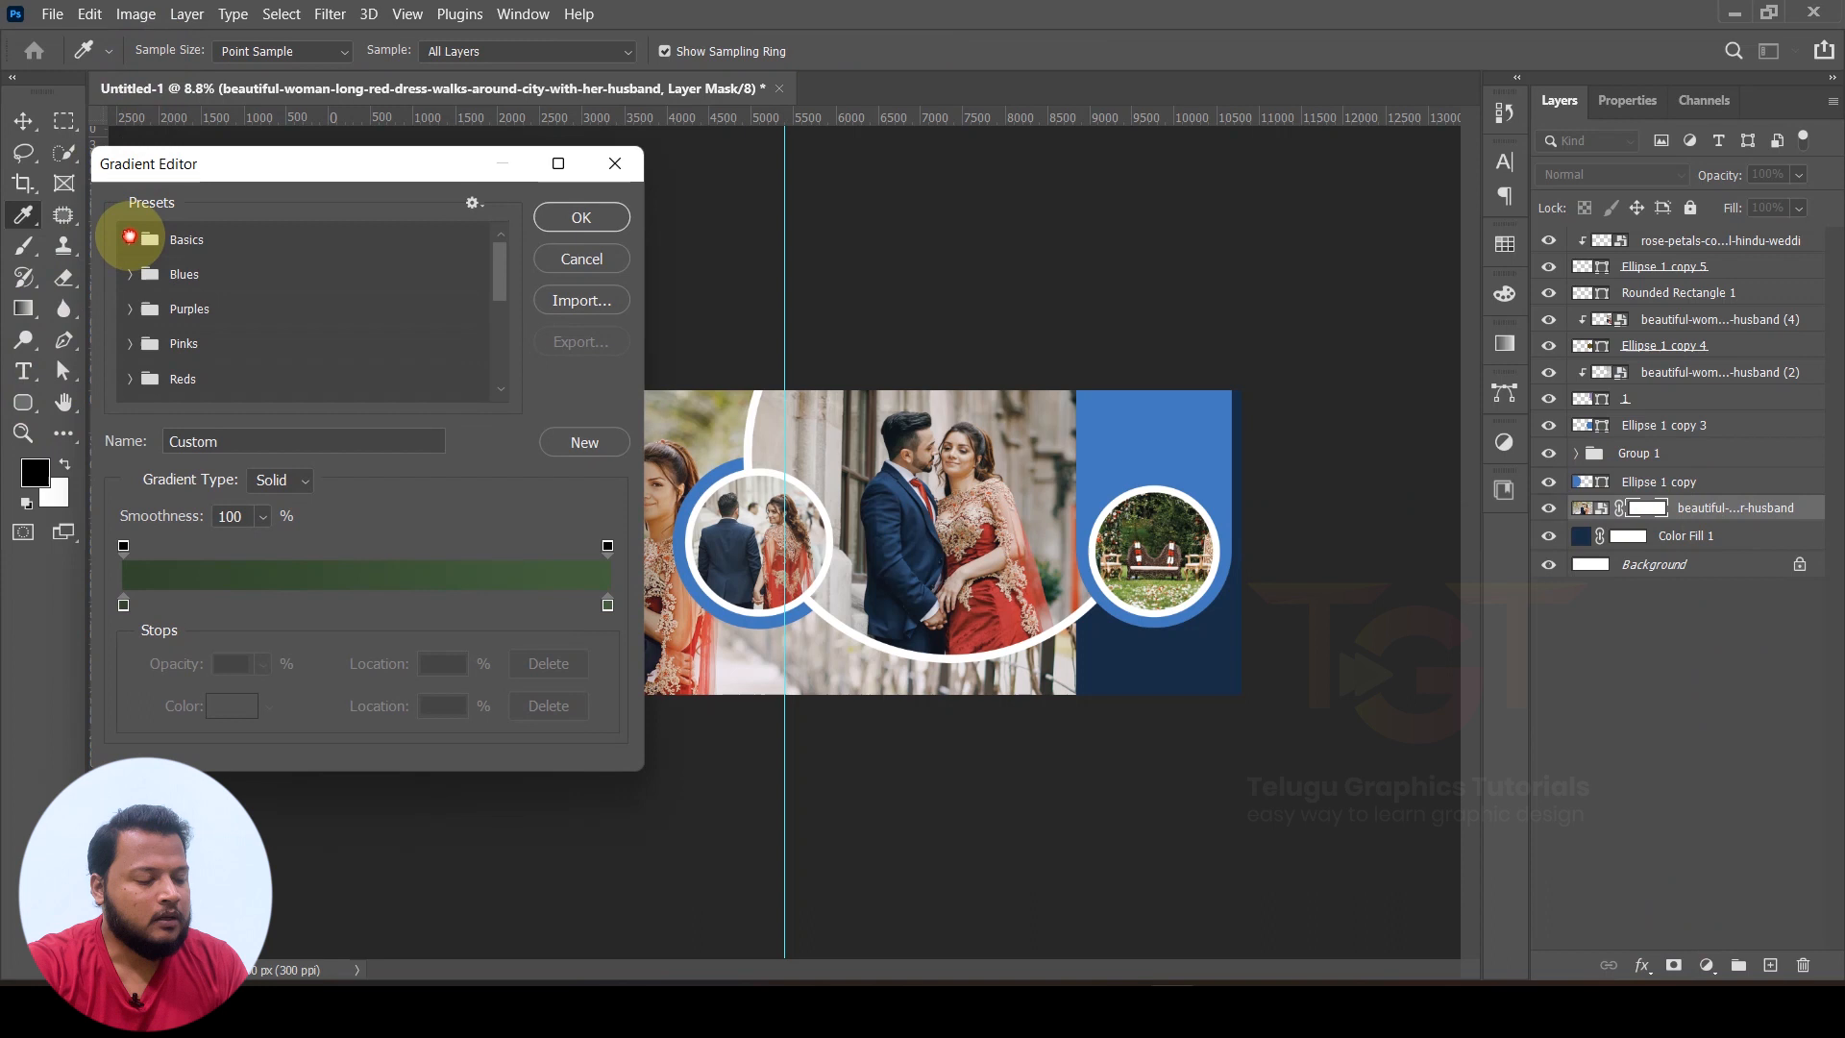
left_click(129, 237)
left_click(159, 276)
left_click(557, 222)
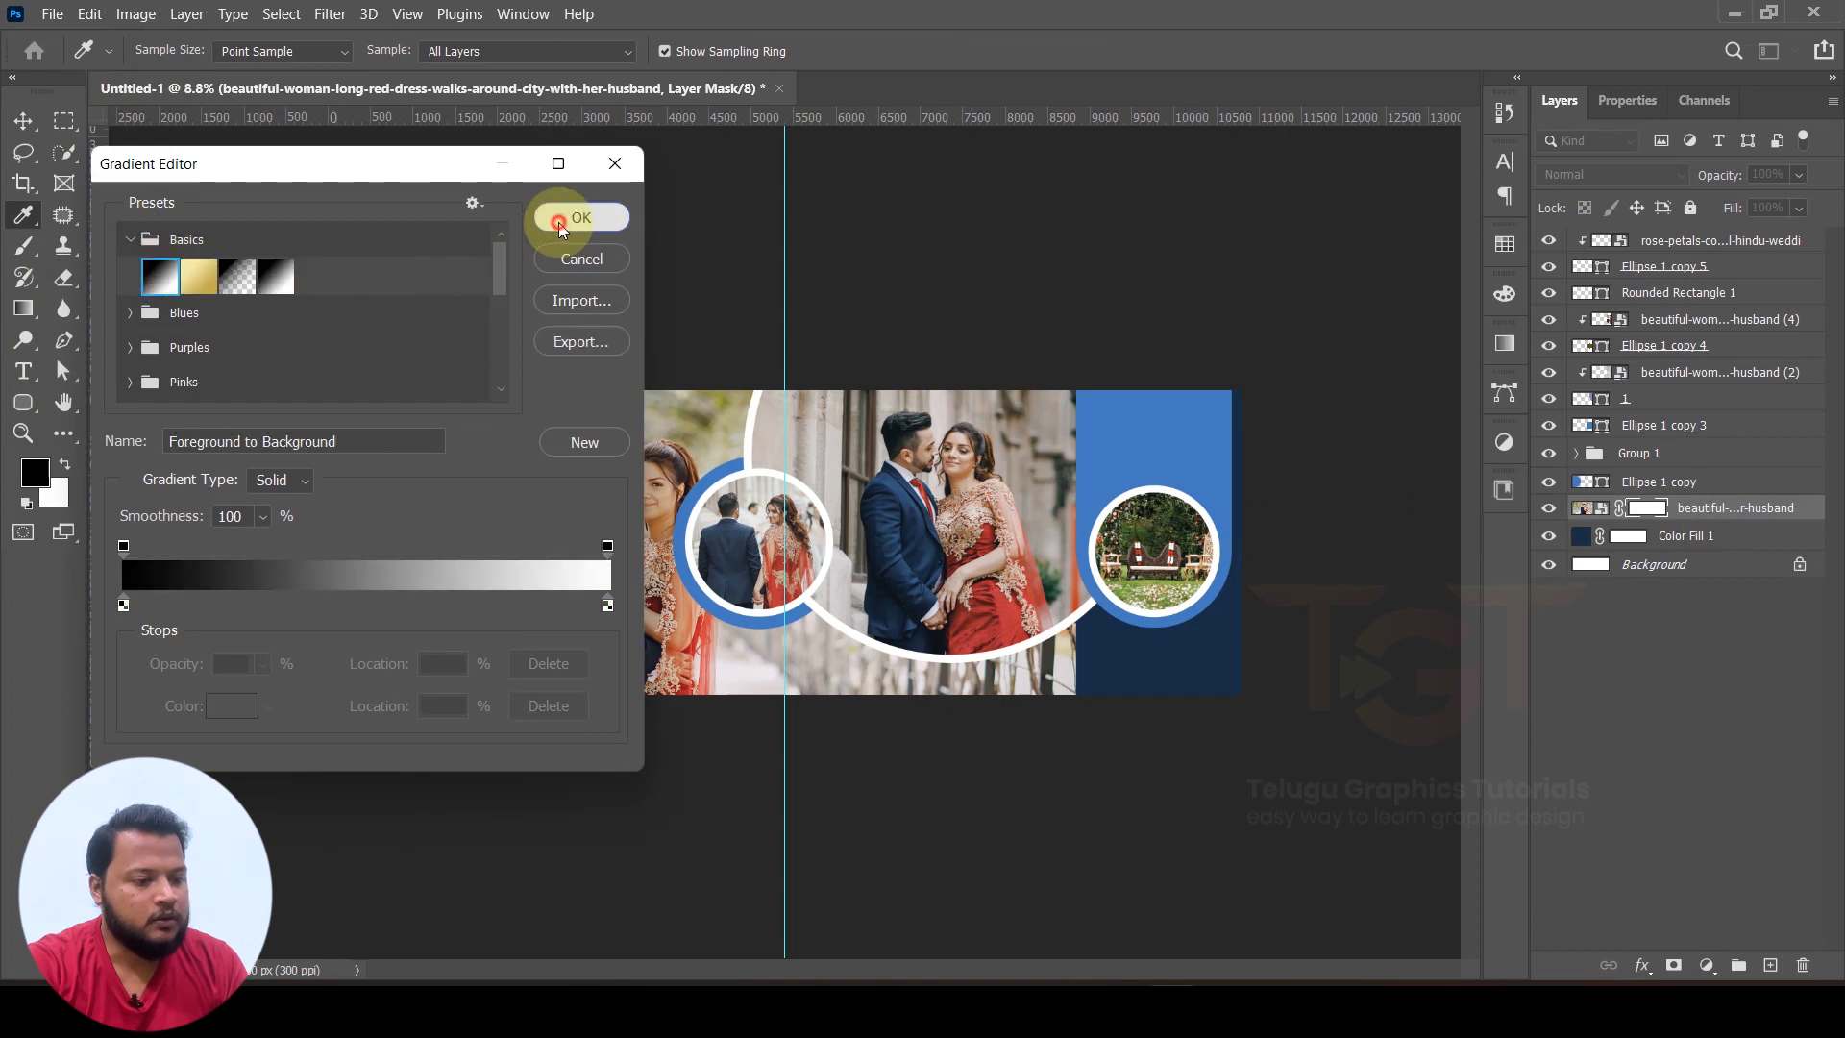
left_click_drag(825, 648, 1124, 645)
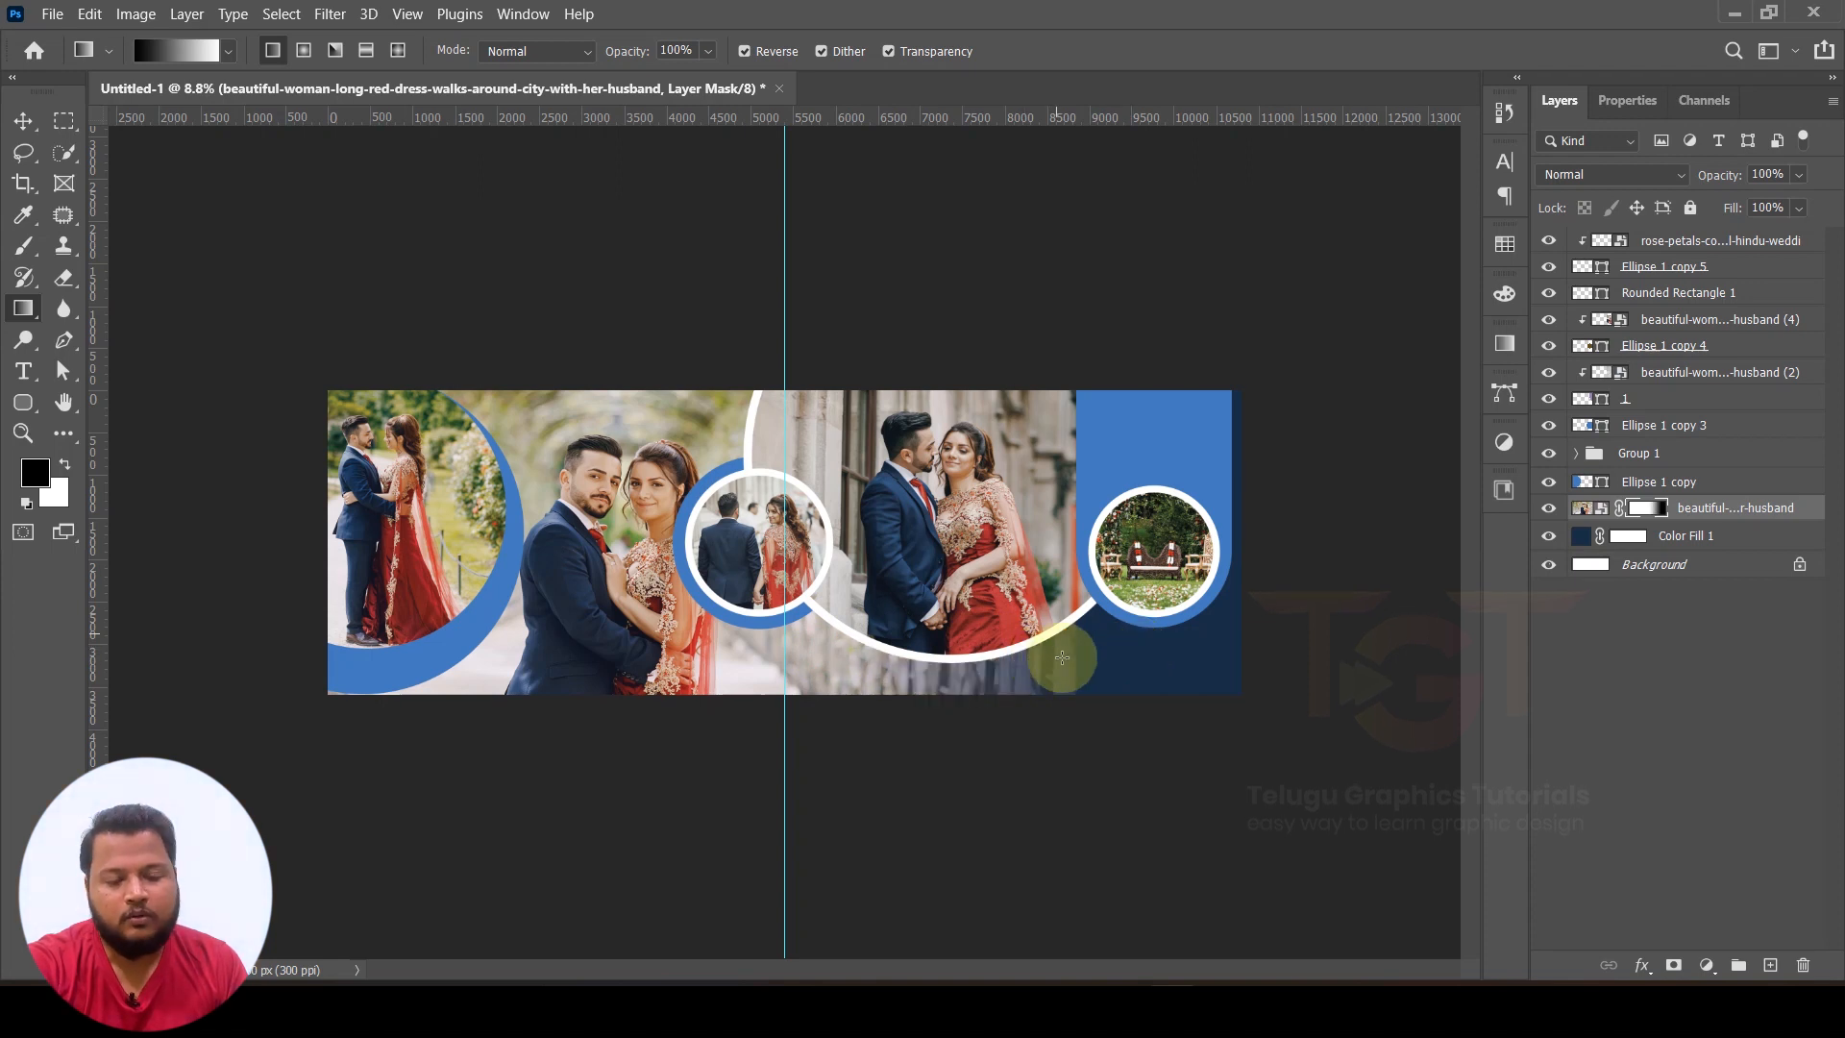
left_click_drag(820, 645, 1102, 637)
left_click_drag(799, 640, 1050, 638)
left_click_drag(818, 638, 1050, 632)
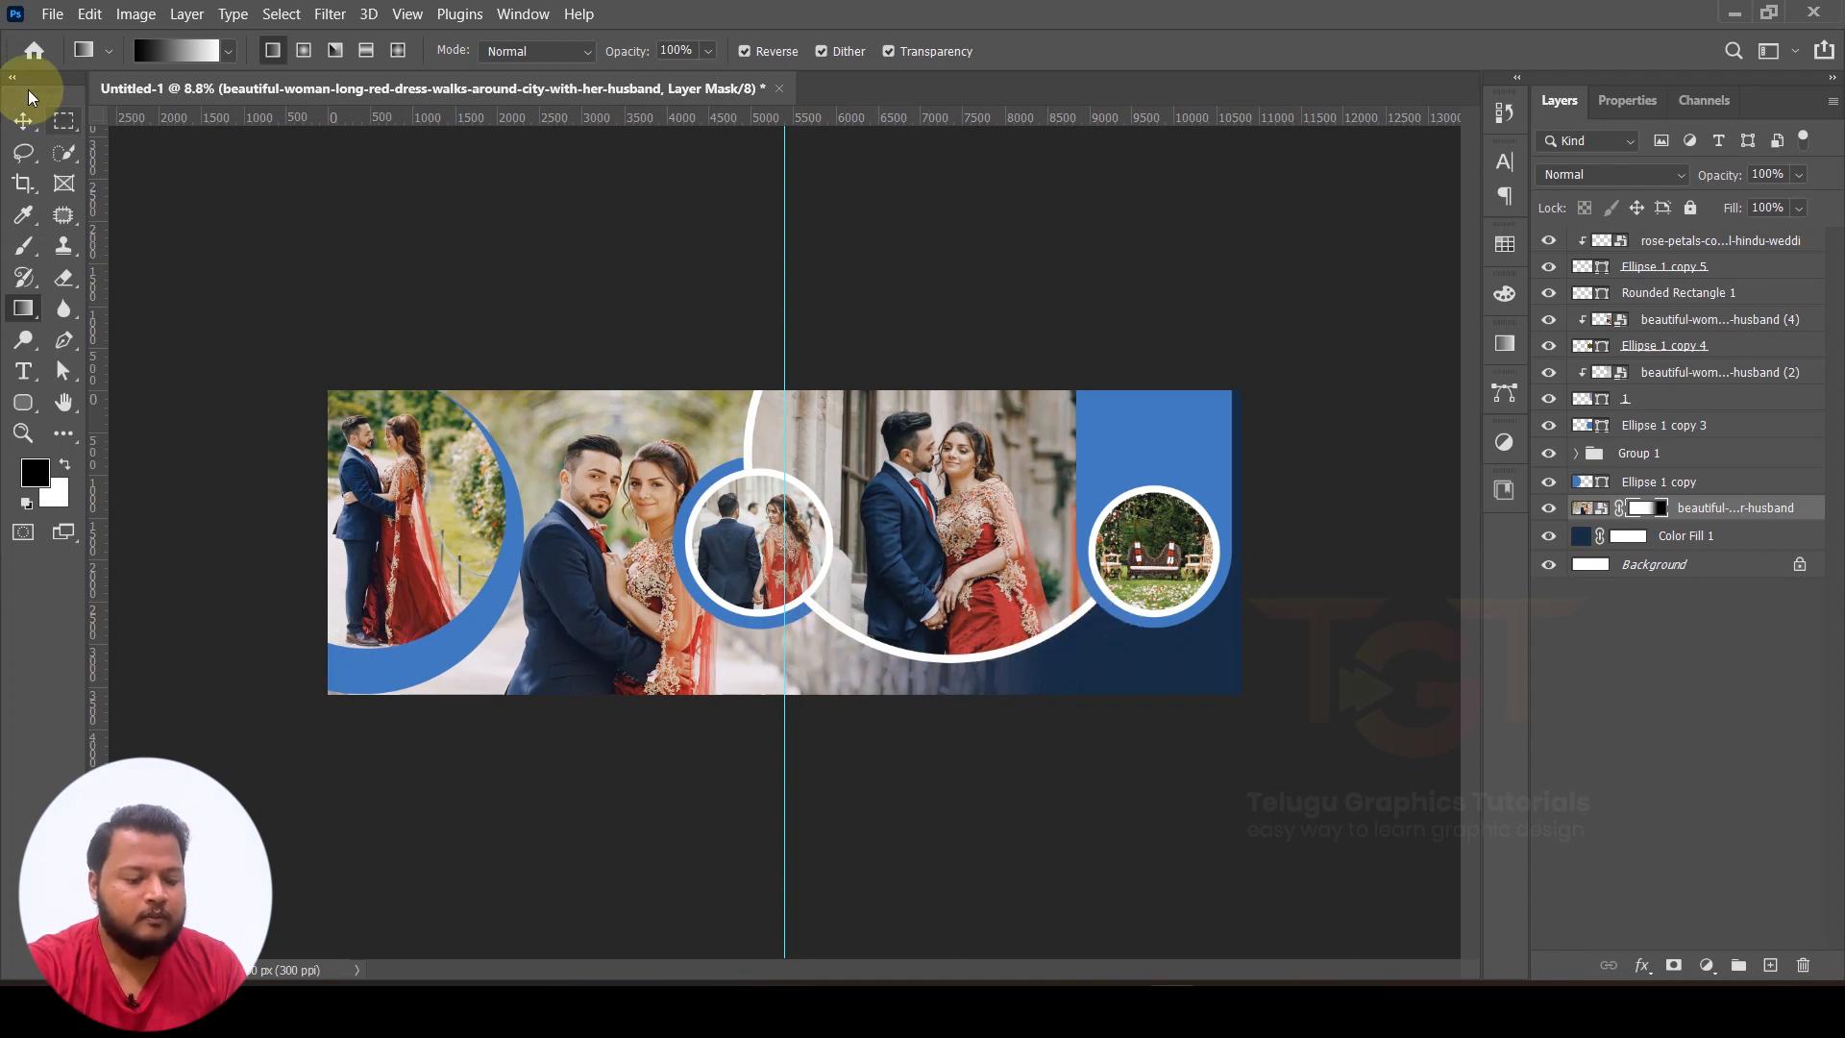
Set the masked background photo's blend mode to Soft Light and its opacity to 55%
left_click(24, 120)
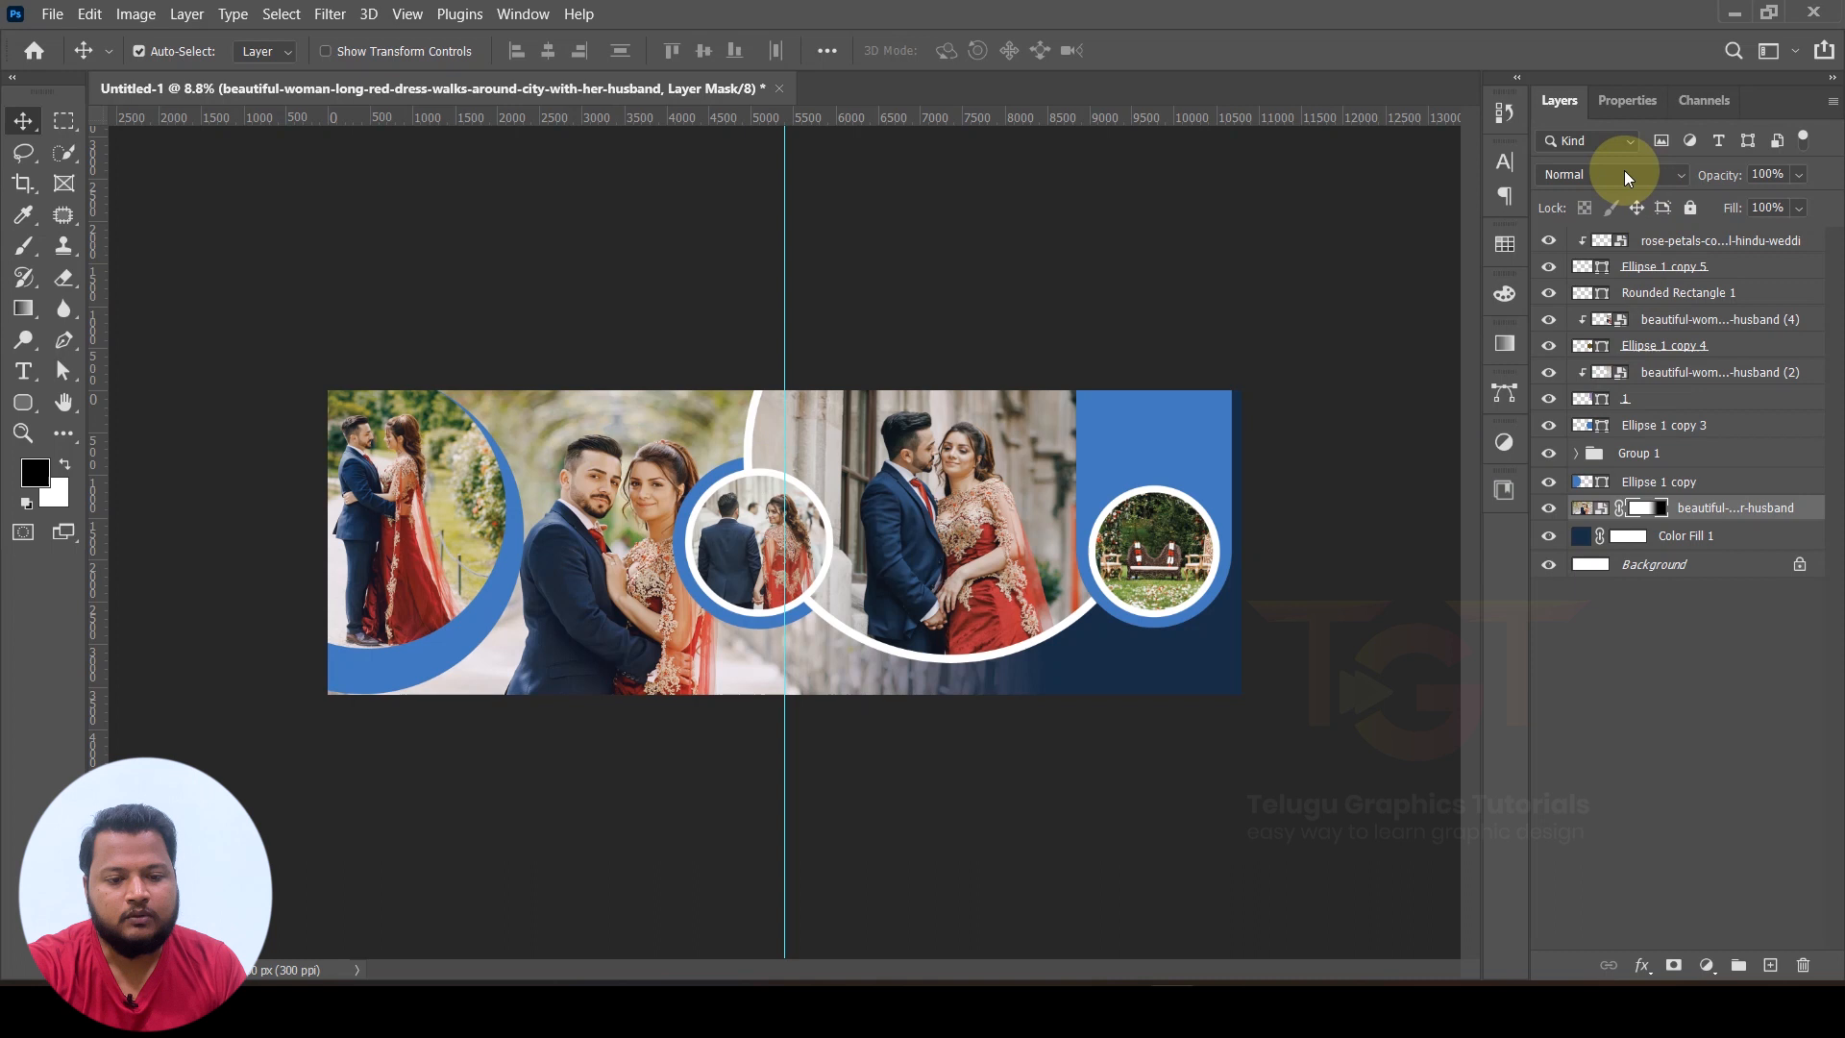
left_click(1571, 171)
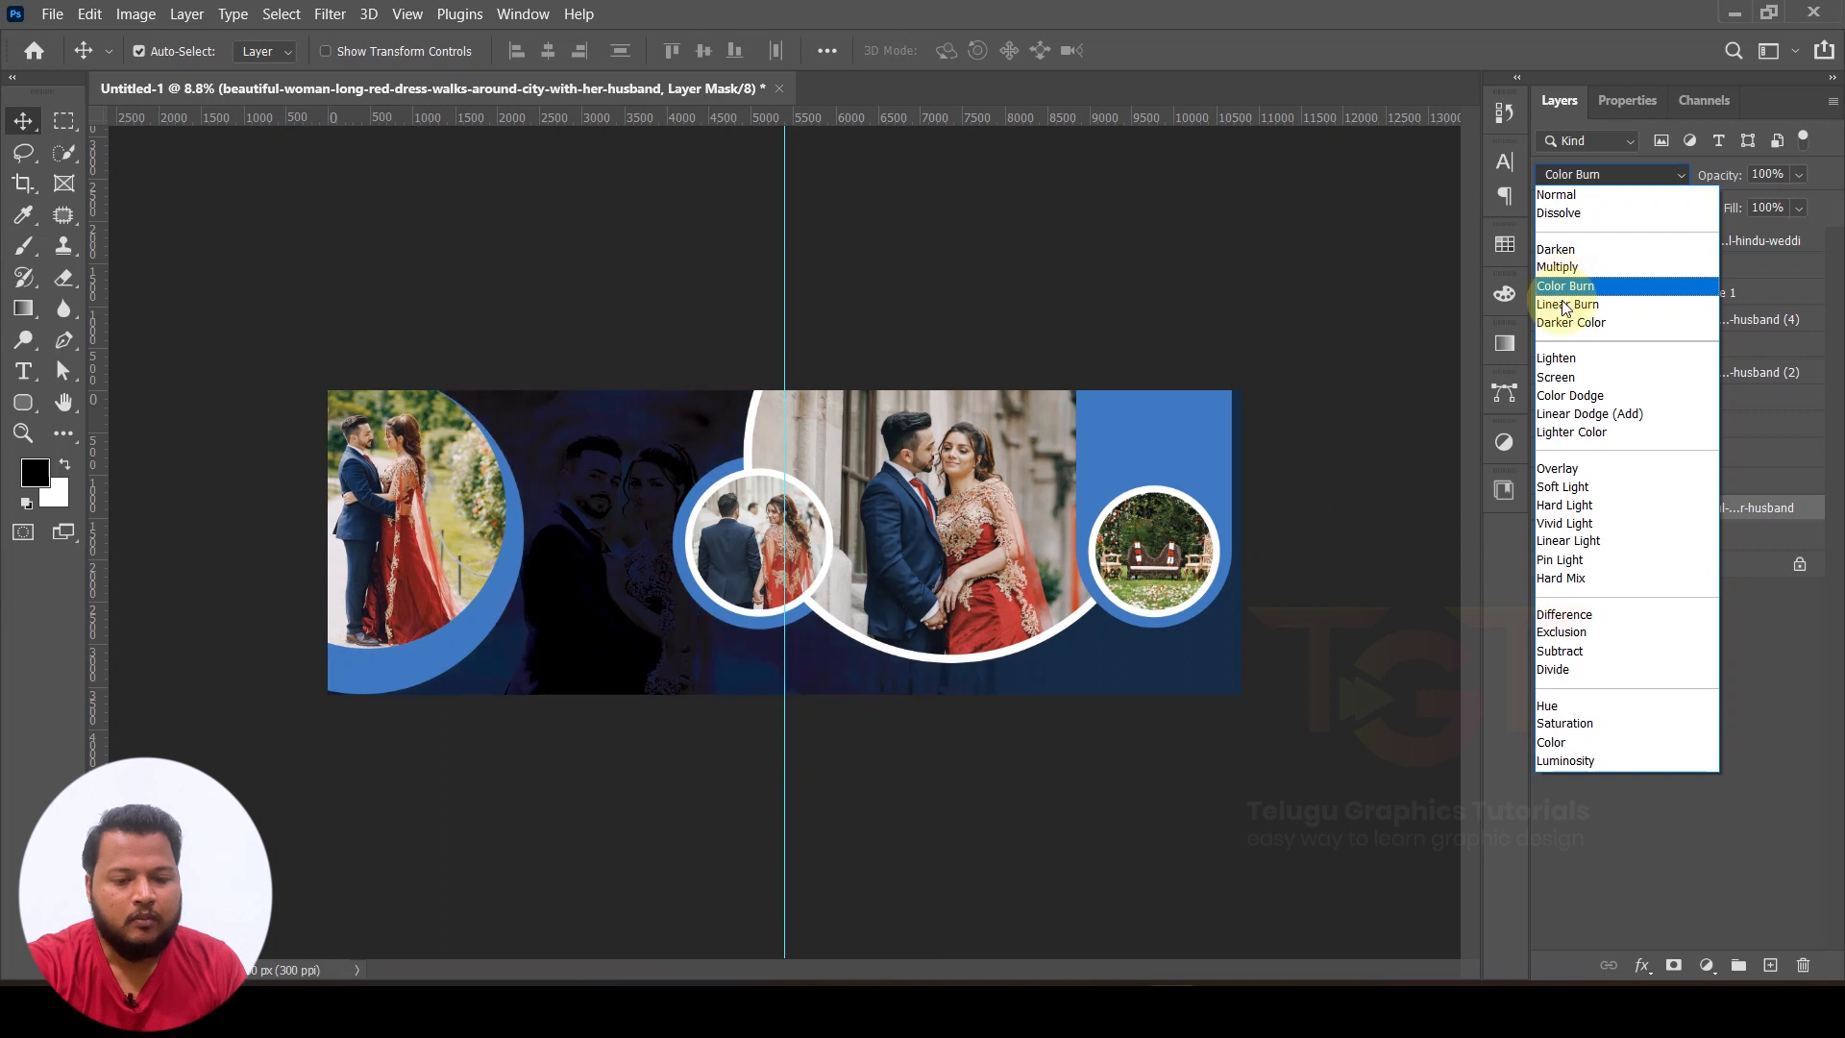
left_click(1544, 488)
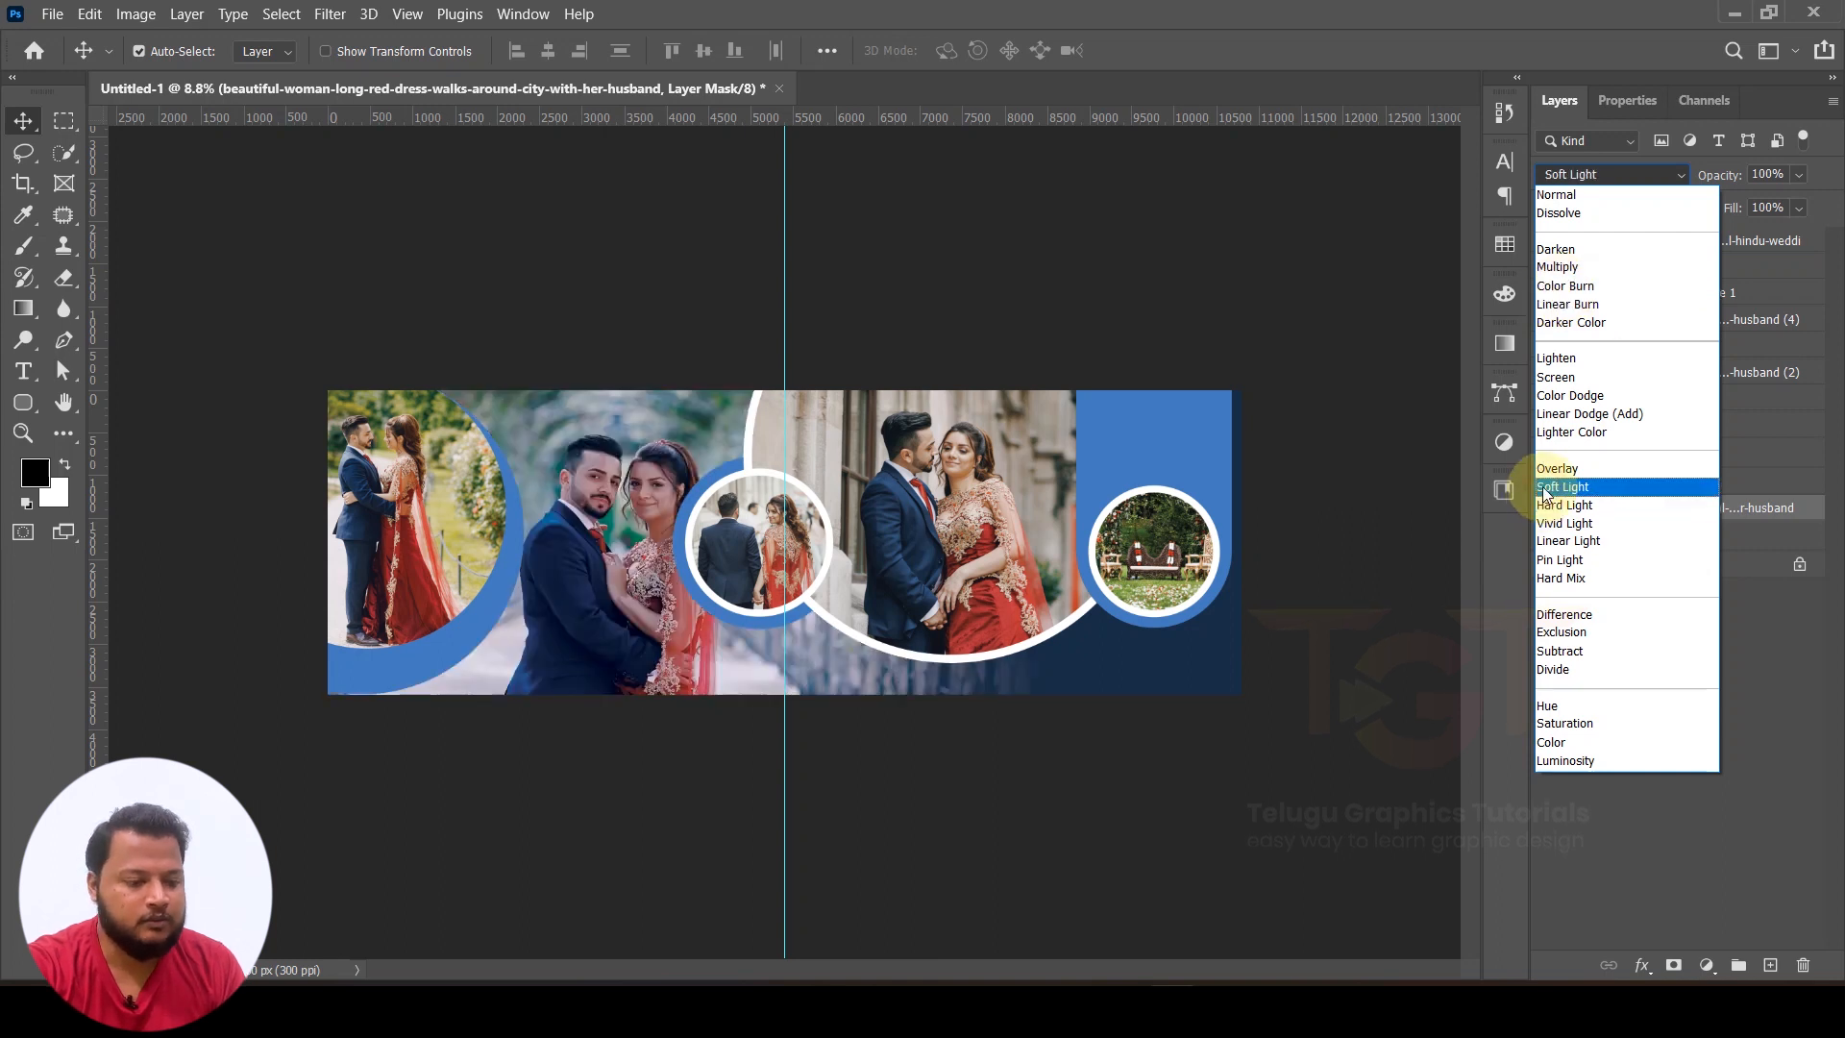
left_click(1544, 488)
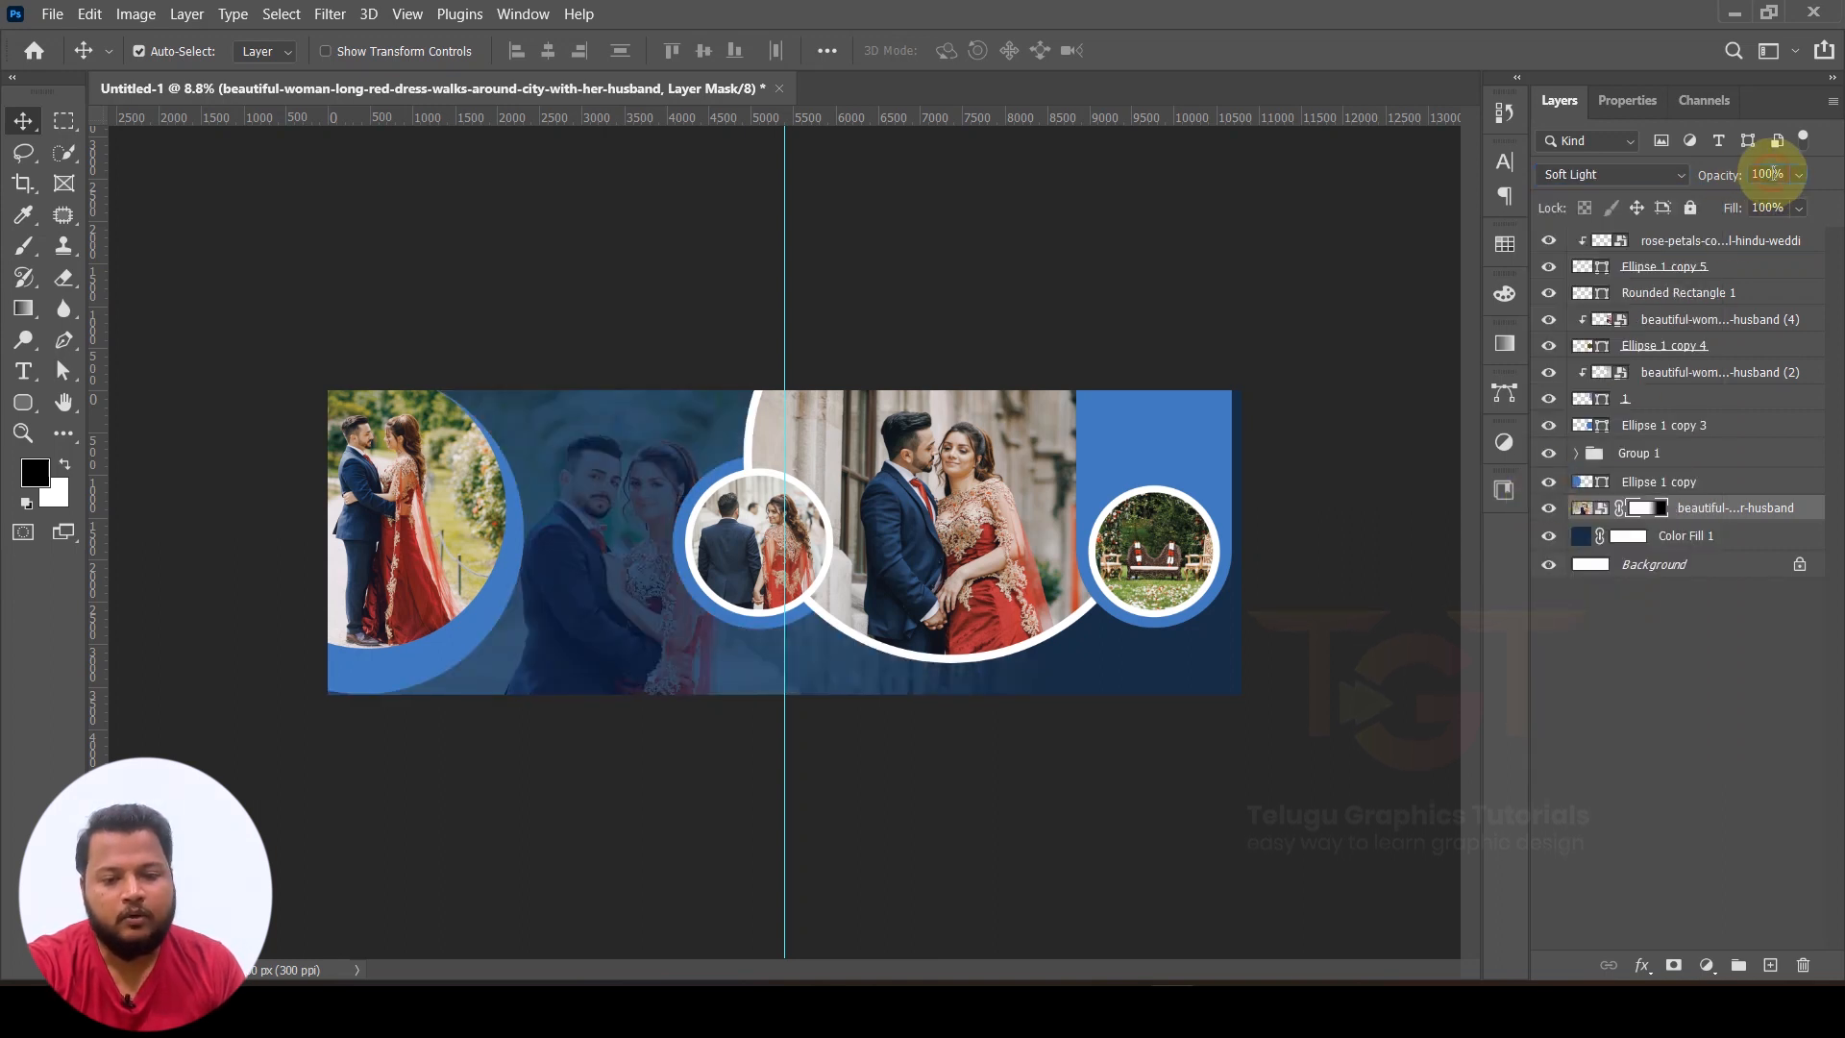
type("4")
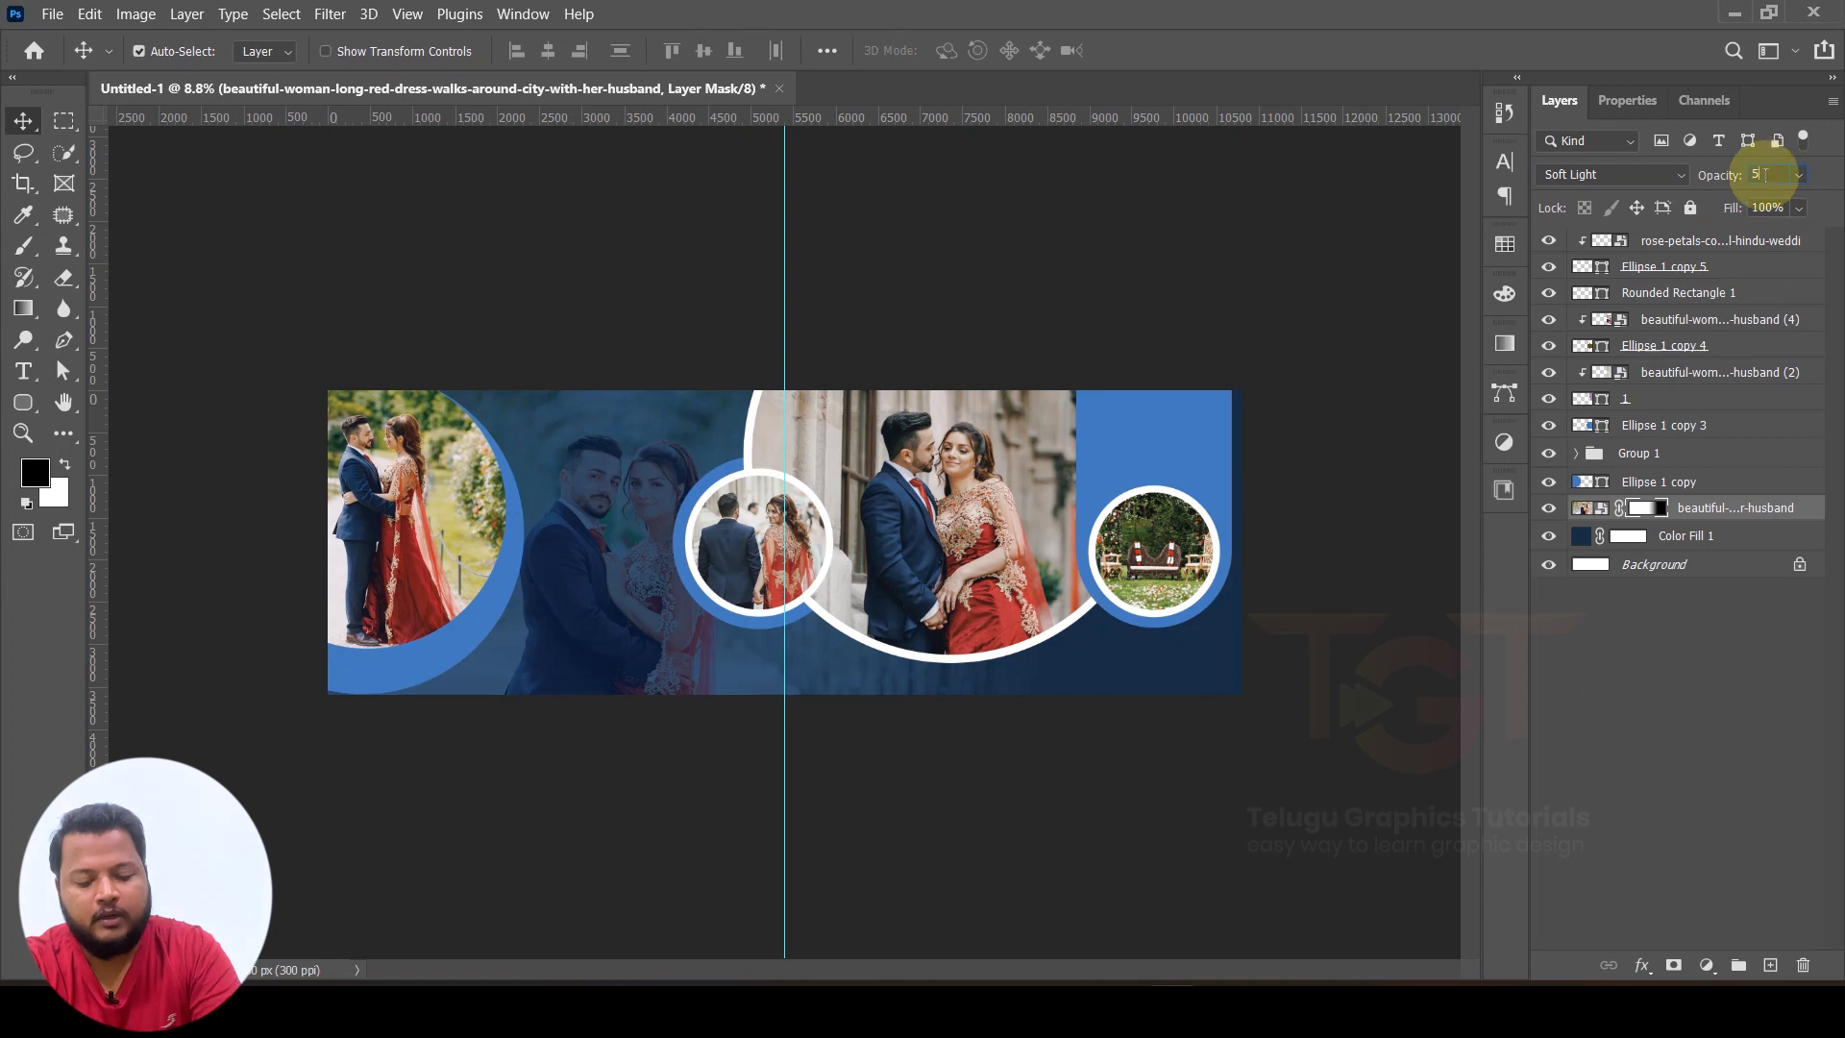
type("5")
key("Return")
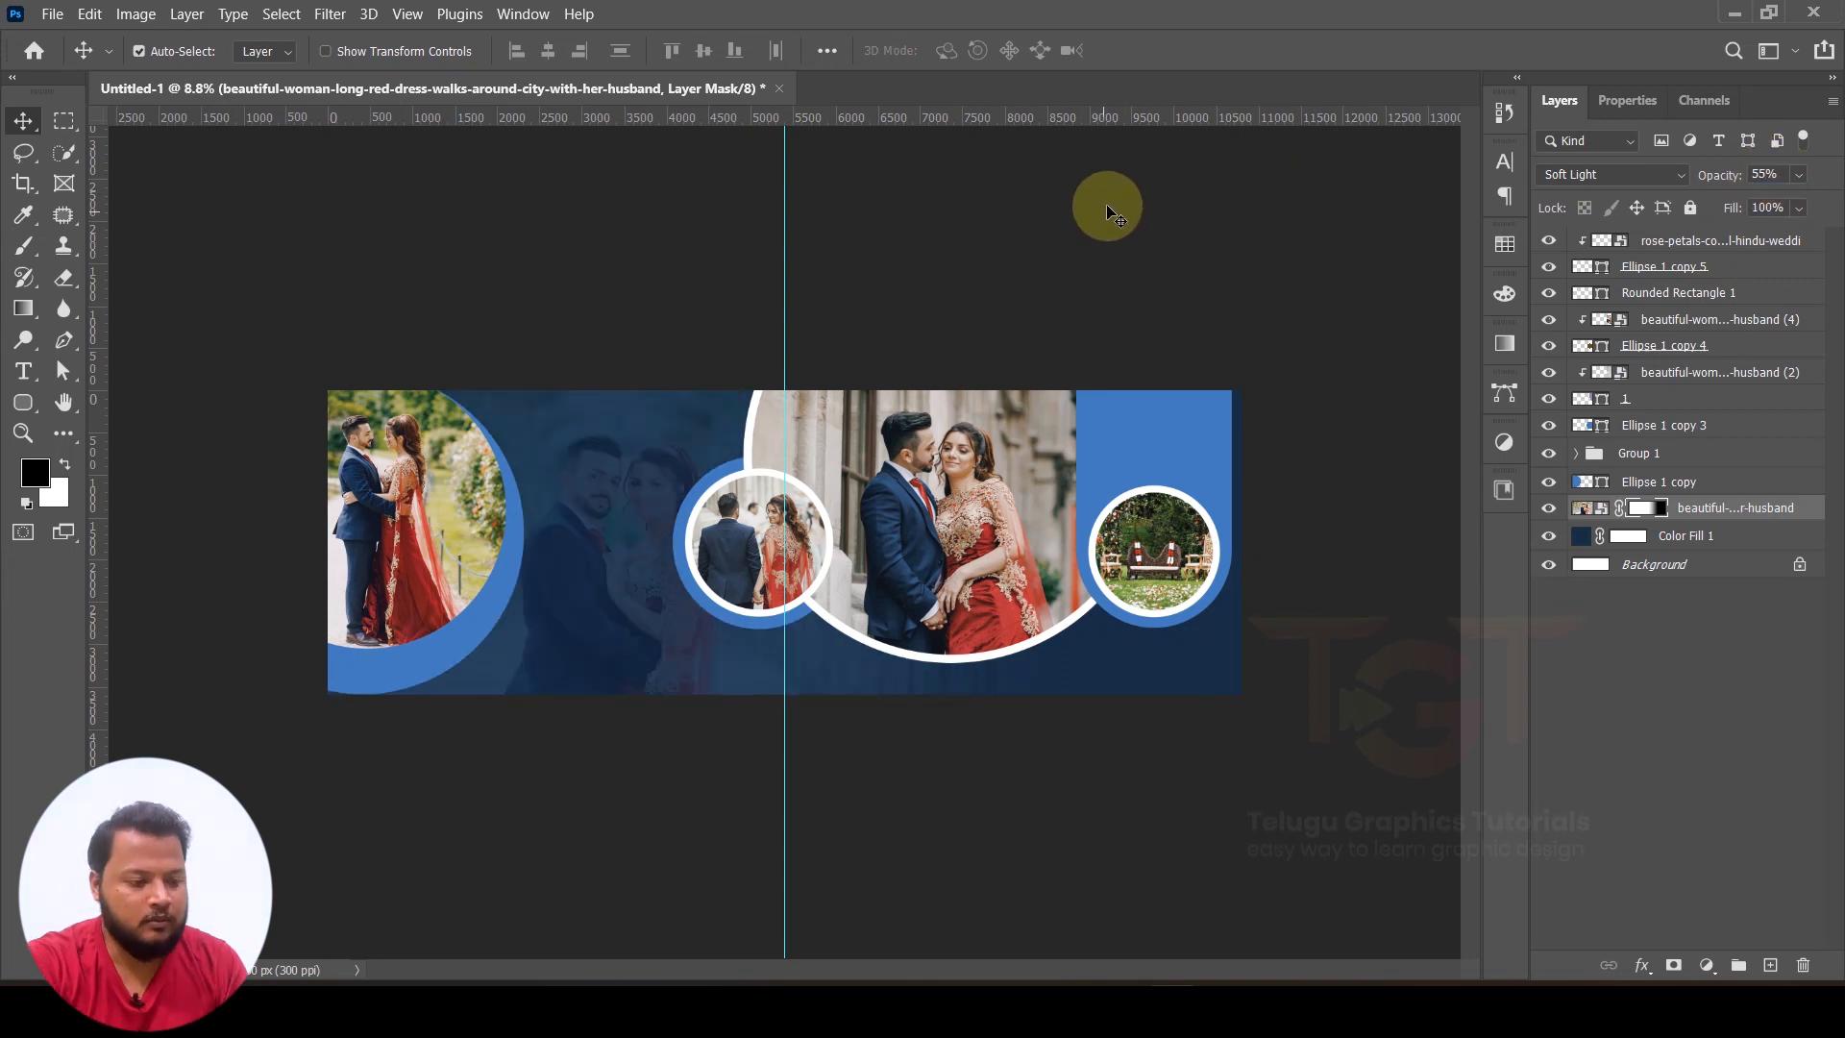
left_click(1108, 207)
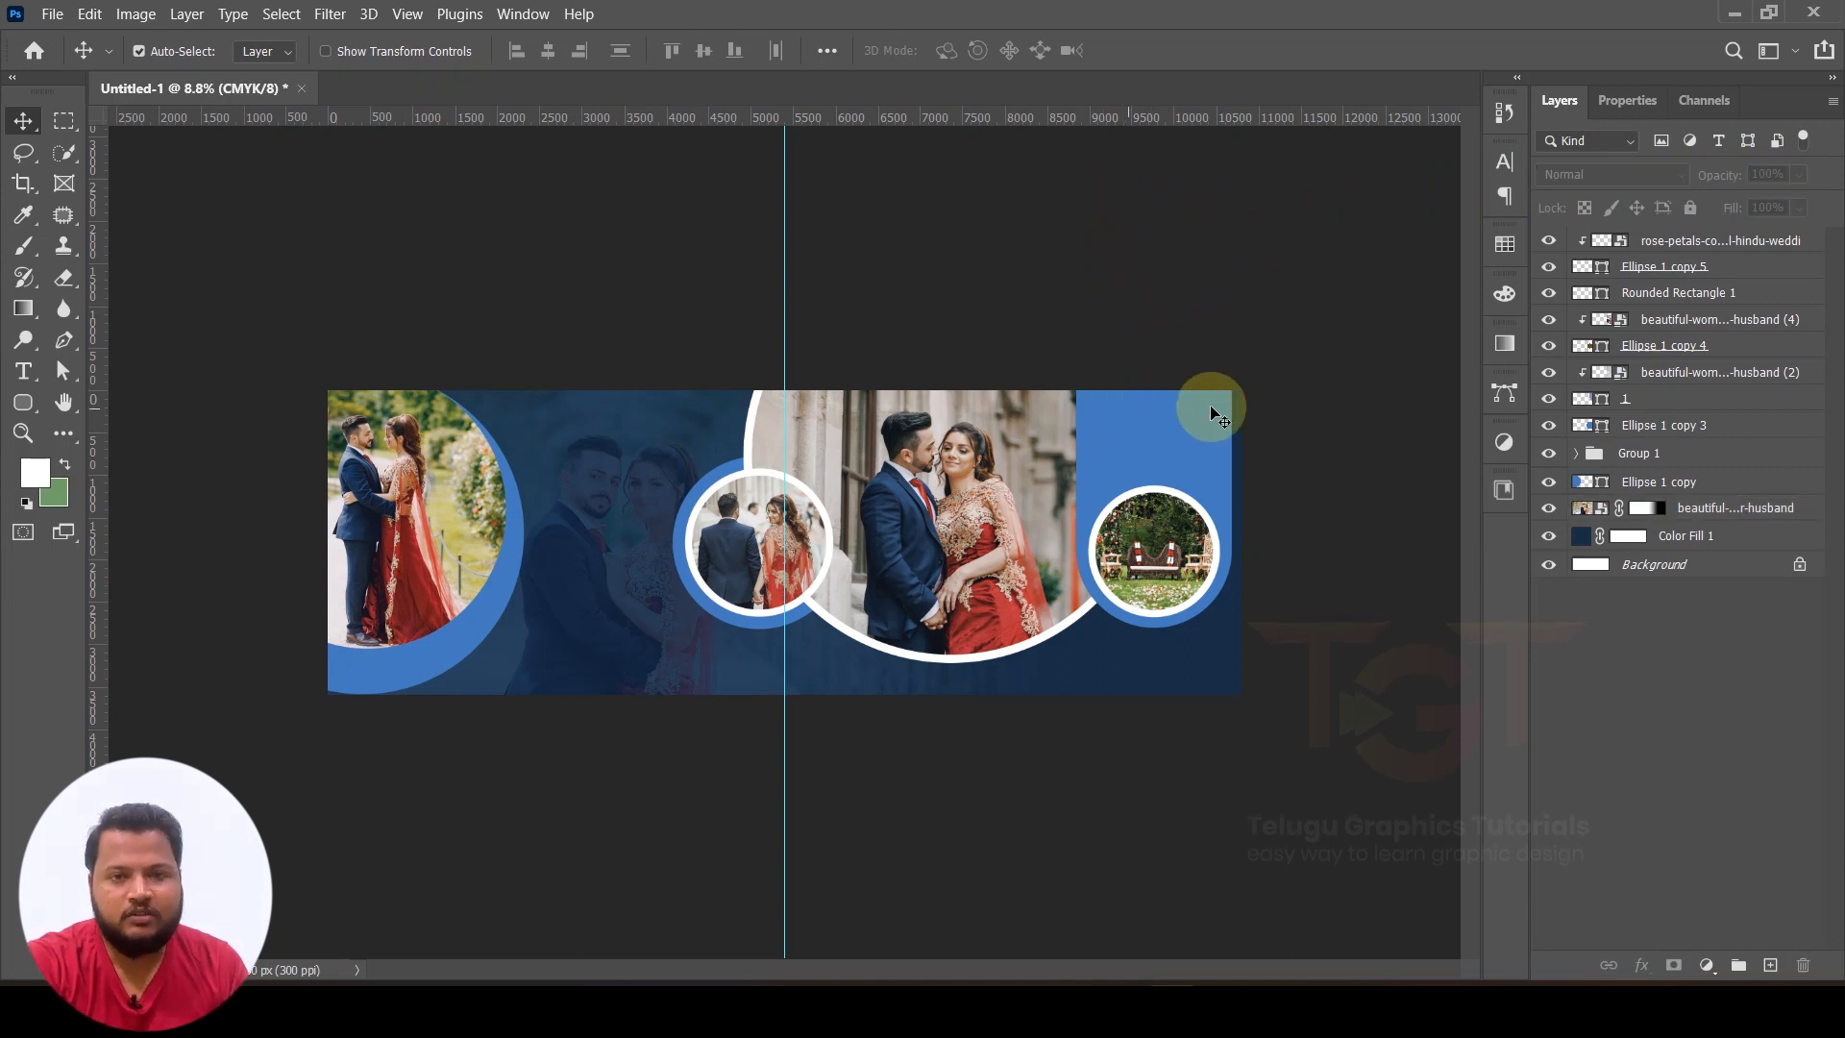
Add the text "Beautiful" in white on the blue rounded rectangle at 73 pt in the Lucien Schoenschriftv CAT font
left_click(23, 374)
left_click(148, 371)
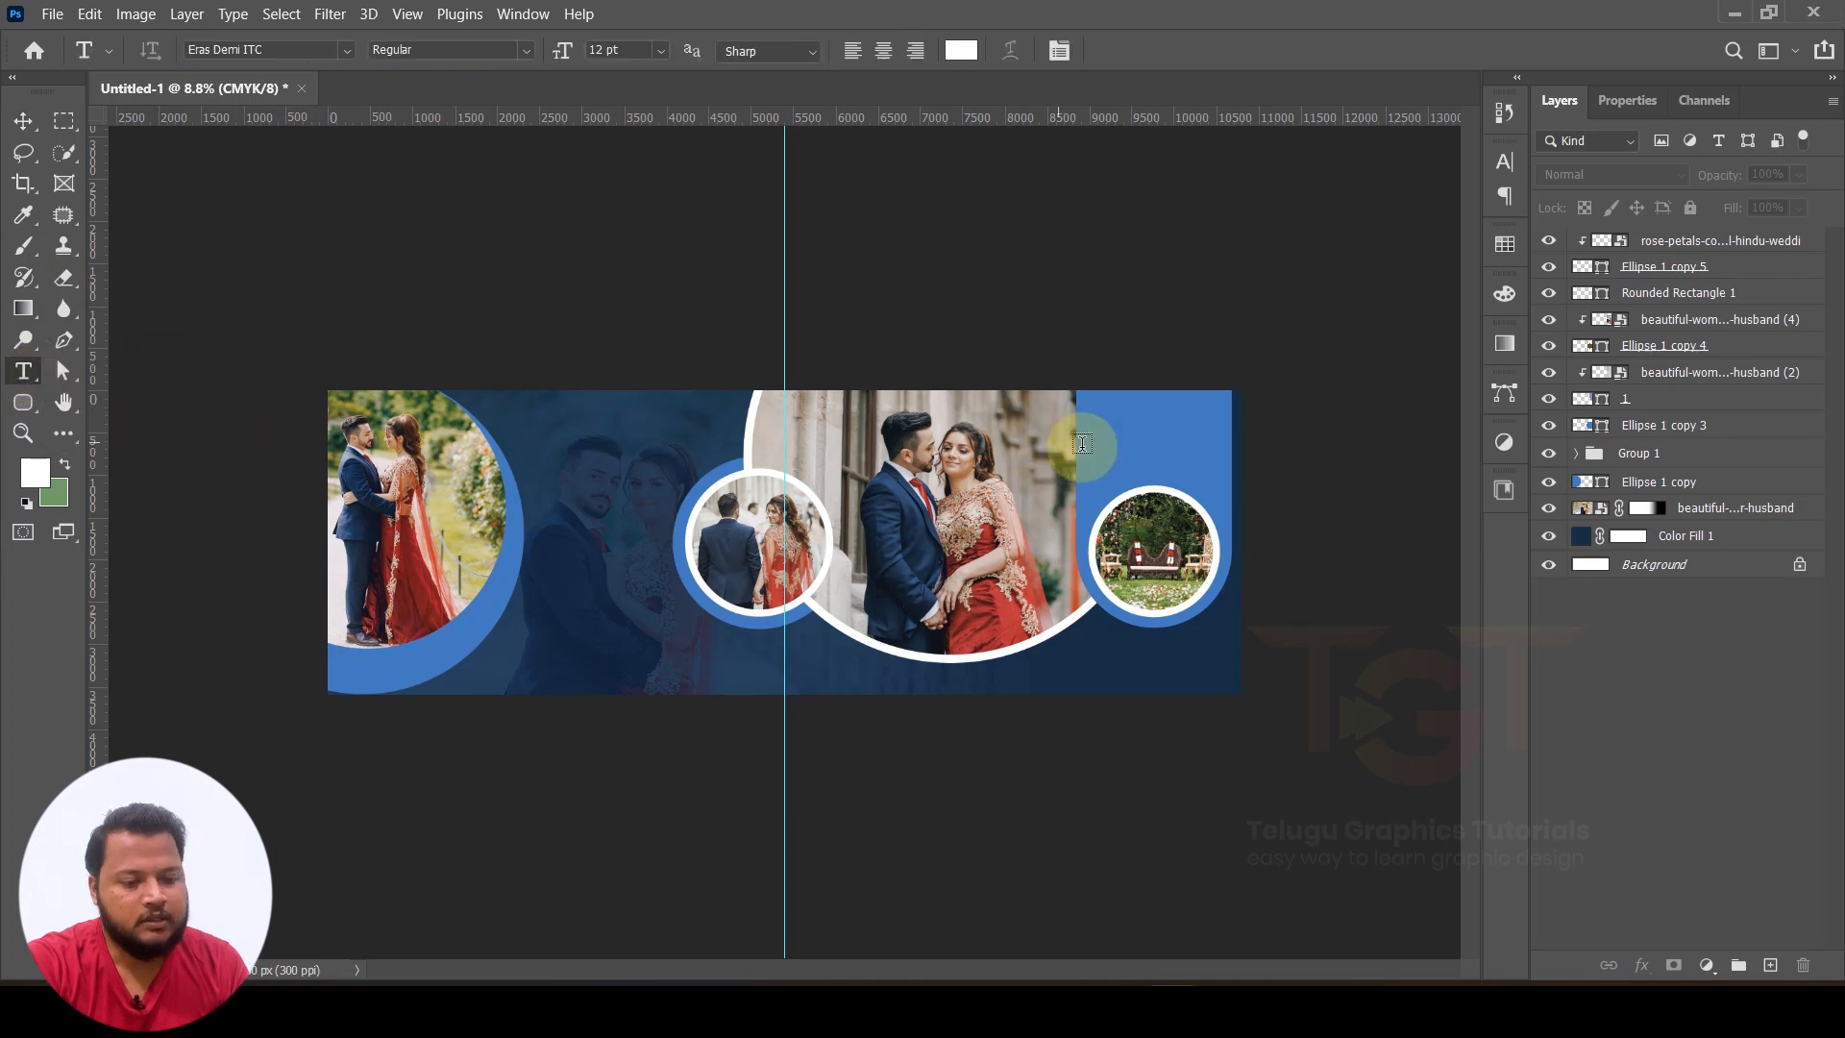
left_click(1122, 432)
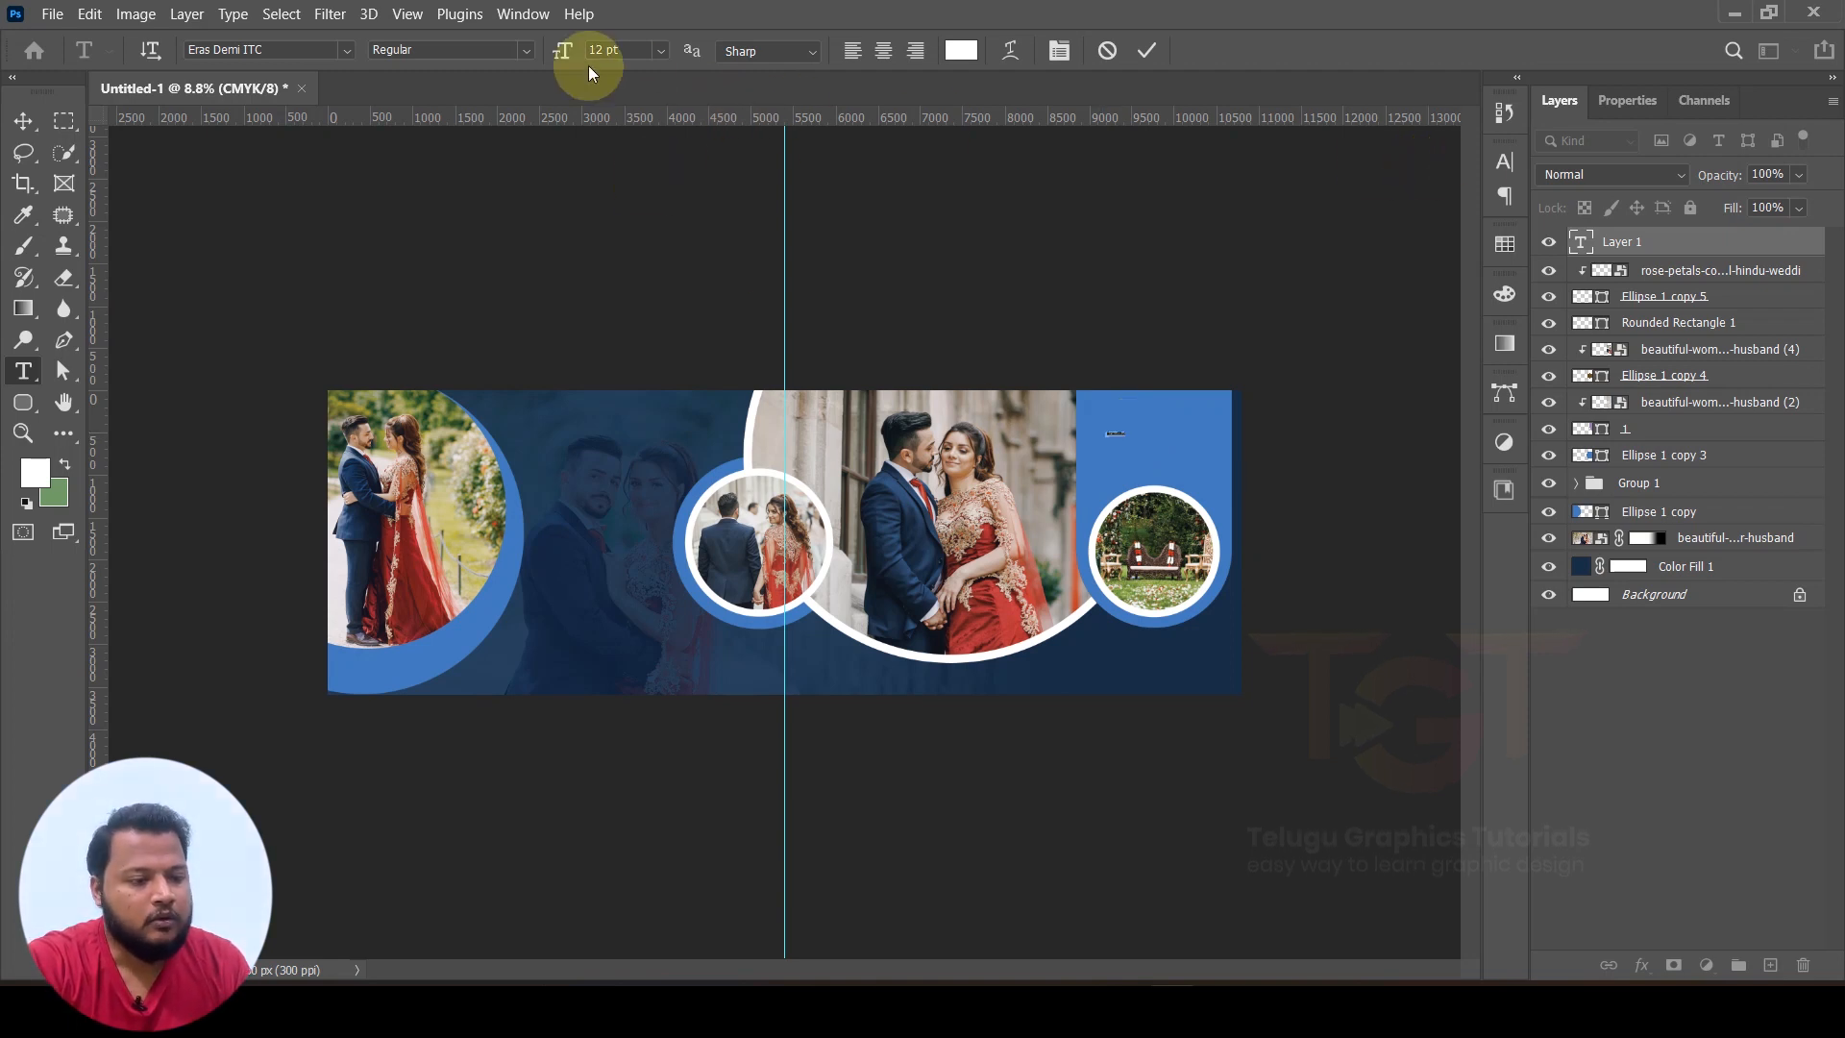
left_click_drag(583, 53, 635, 50)
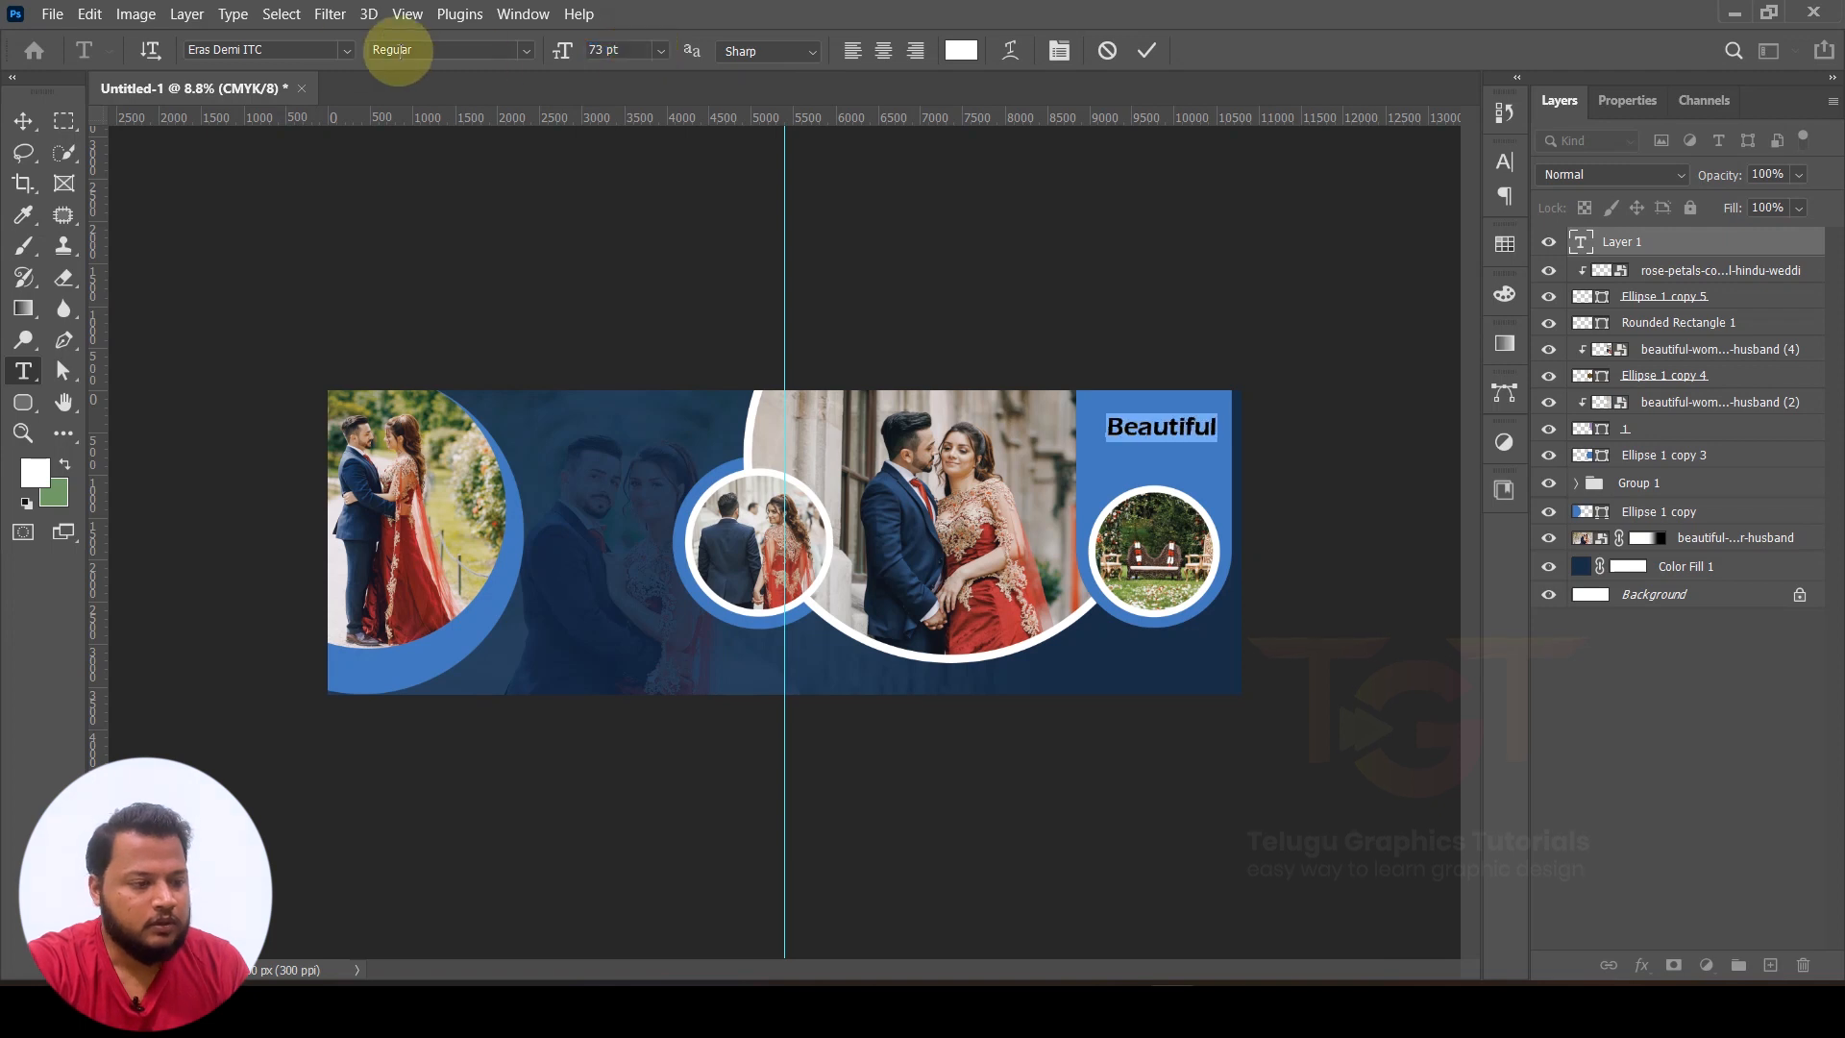
left_click(347, 50)
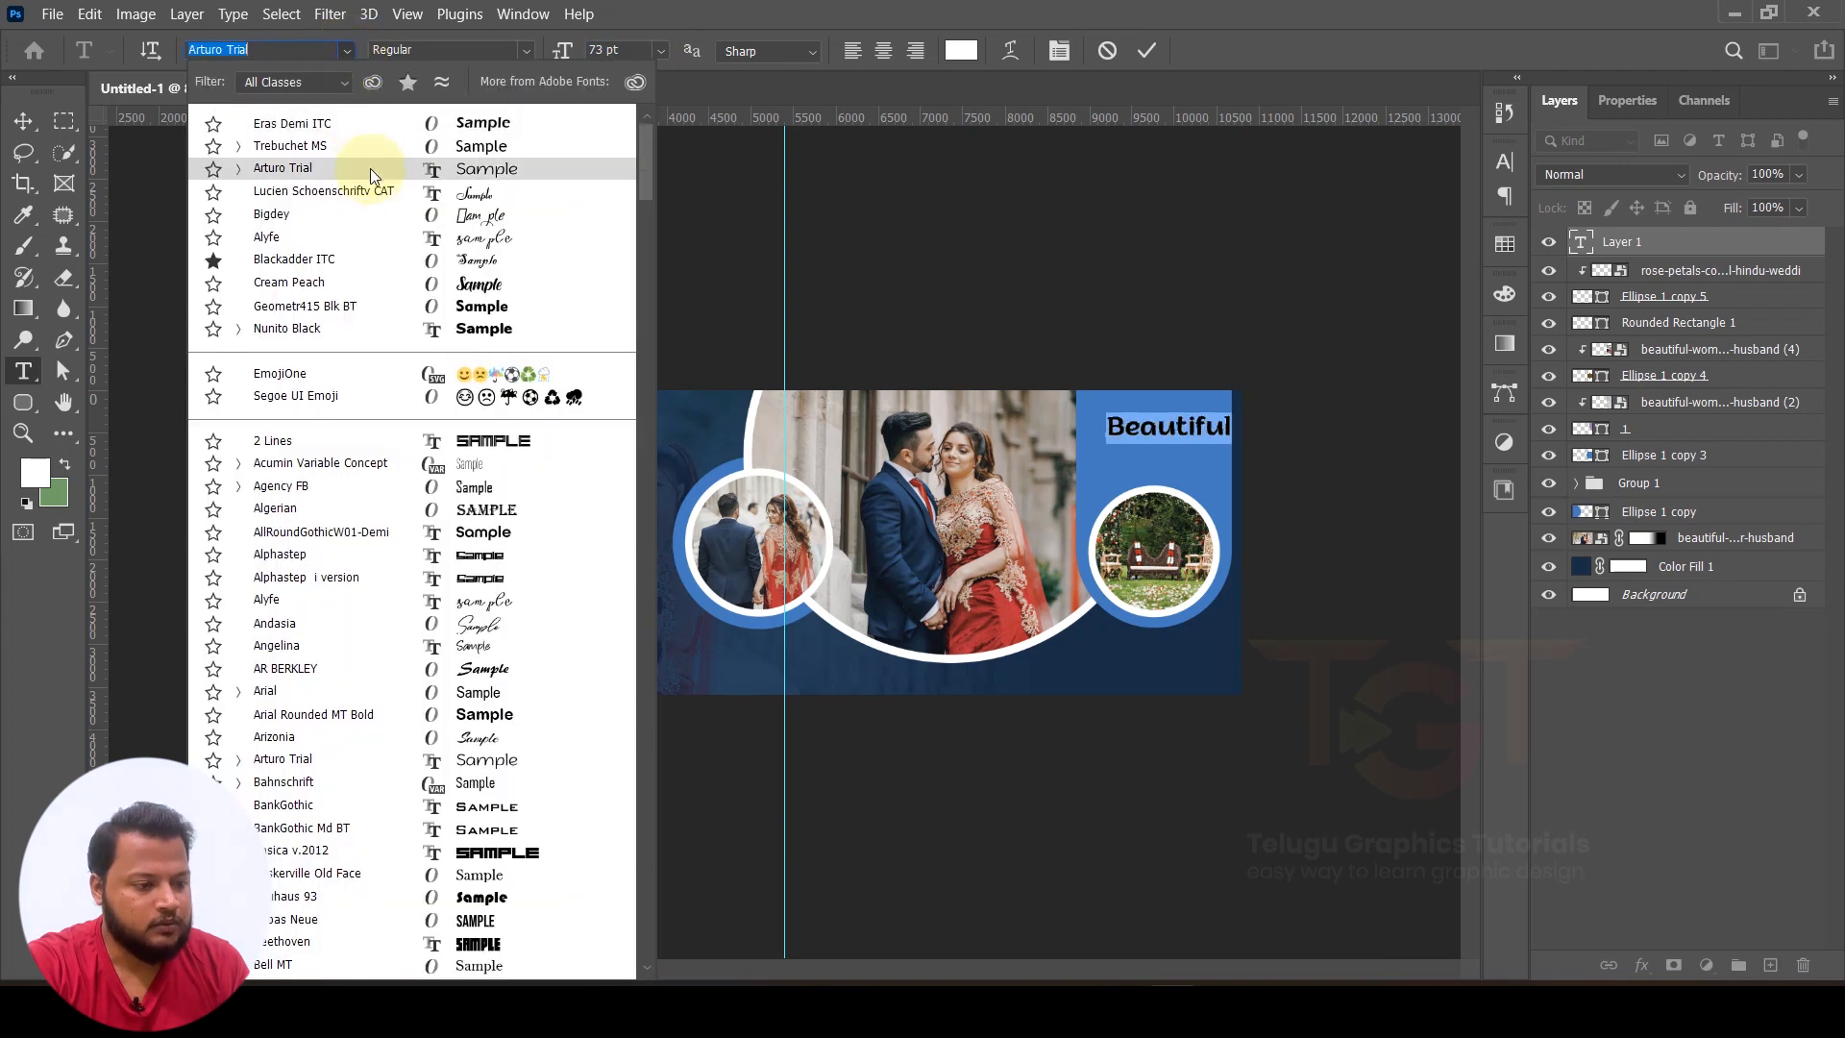
left_click(369, 190)
left_click(1149, 53)
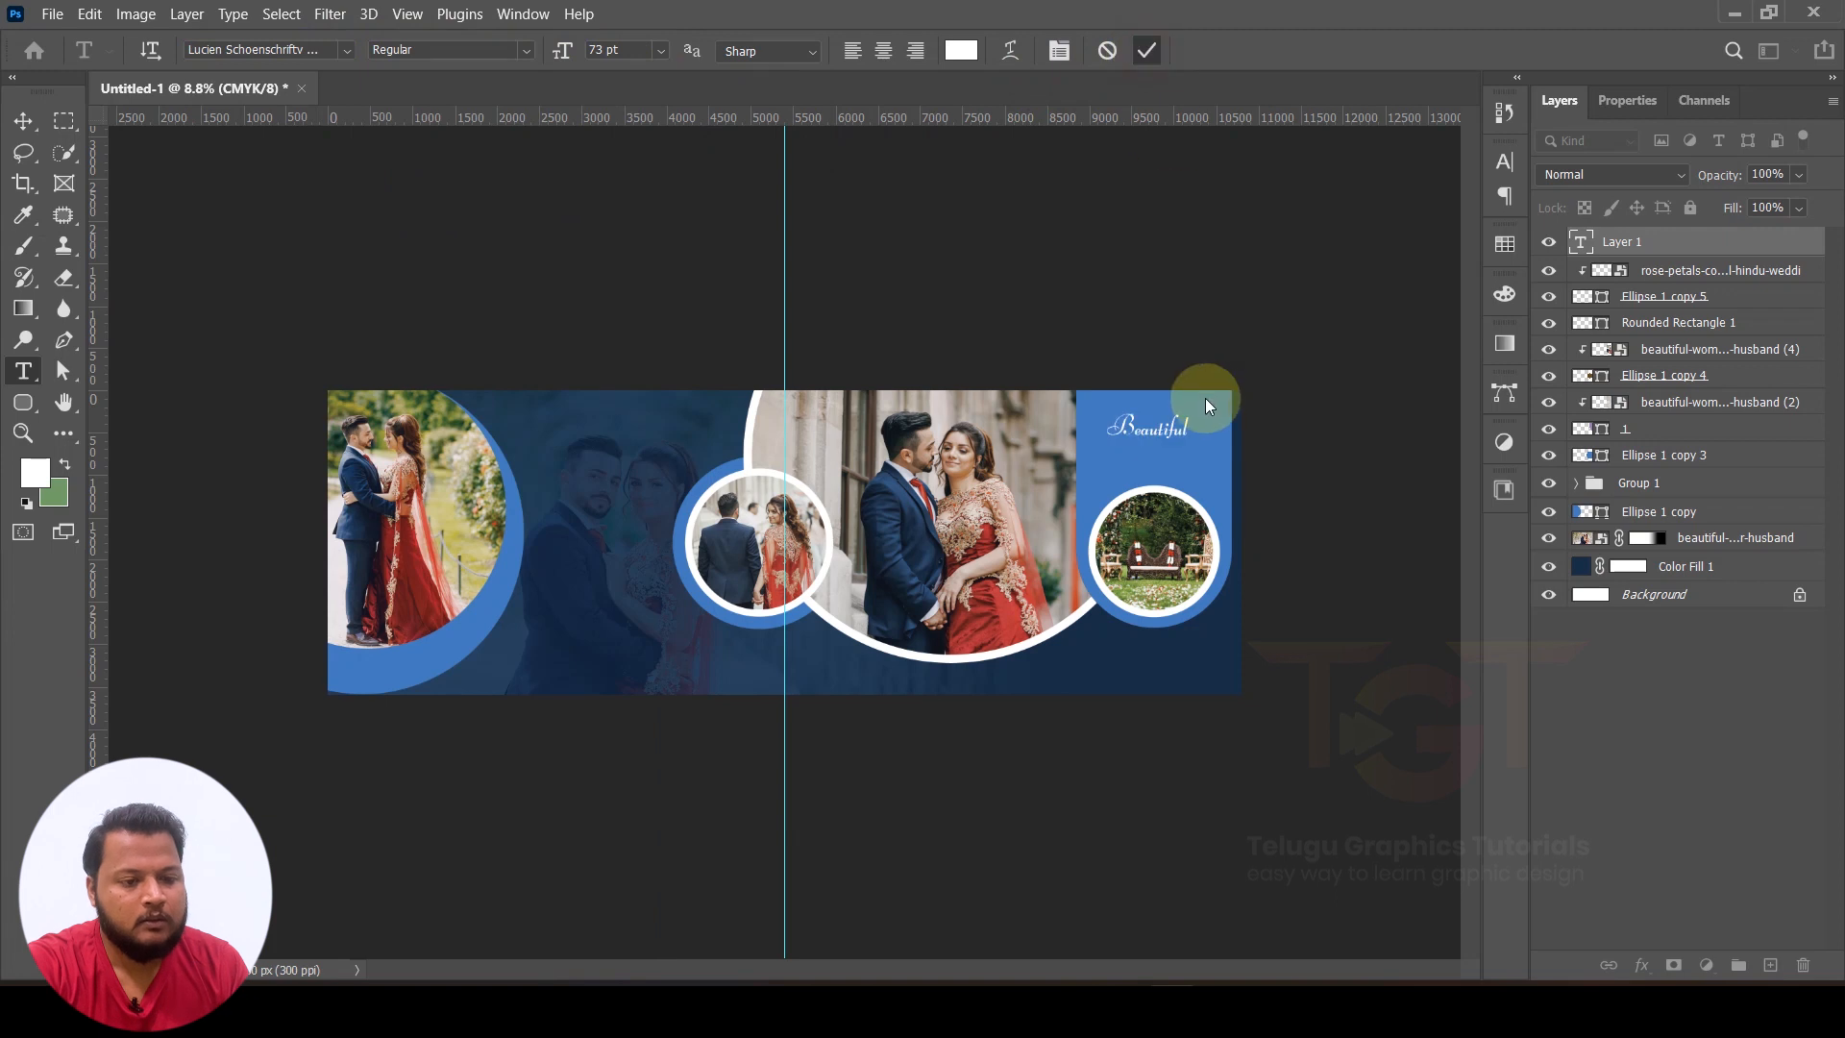
Scale the "Beautiful" text to 155.43% and center it above the garden seating photo circle
key("ctrl+t")
left_click_drag(1185, 438, 1234, 457)
scroll(1326, 399, "up", 5)
scroll(1326, 398, "up", 1)
left_click_drag(1326, 399, 1027, 467)
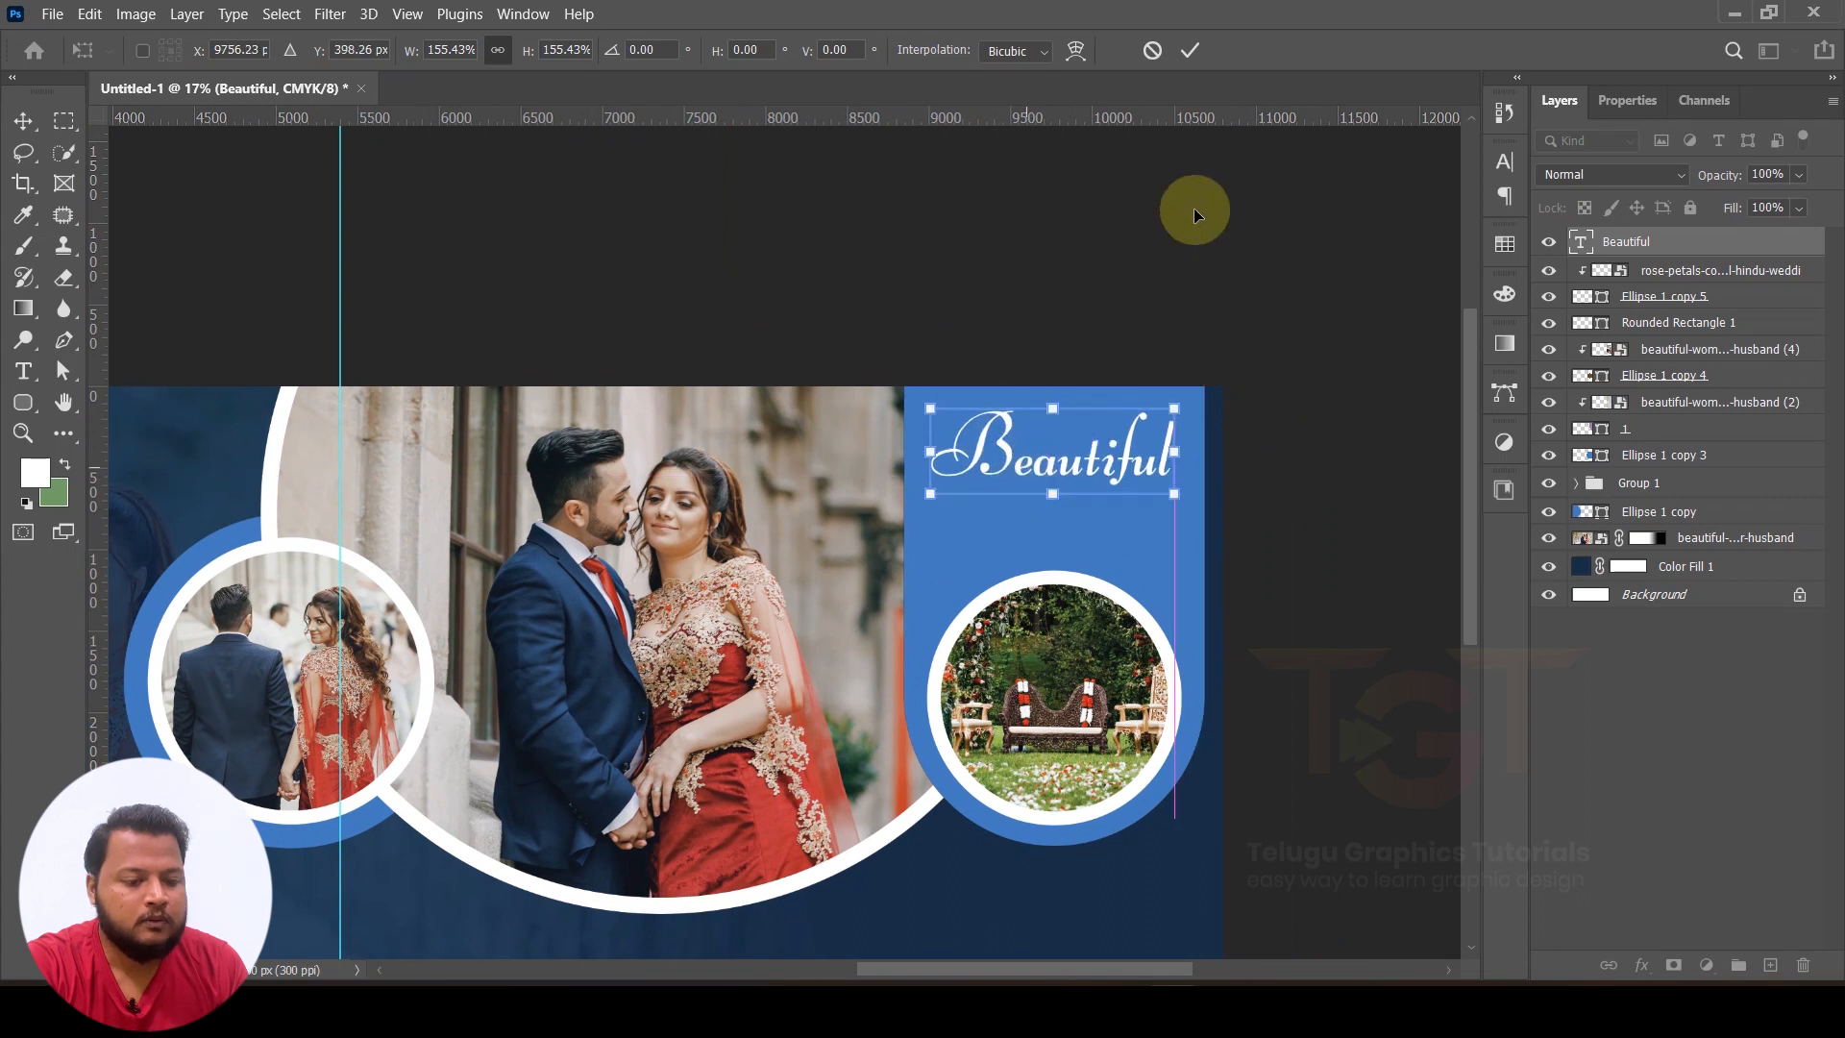
left_click(1190, 50)
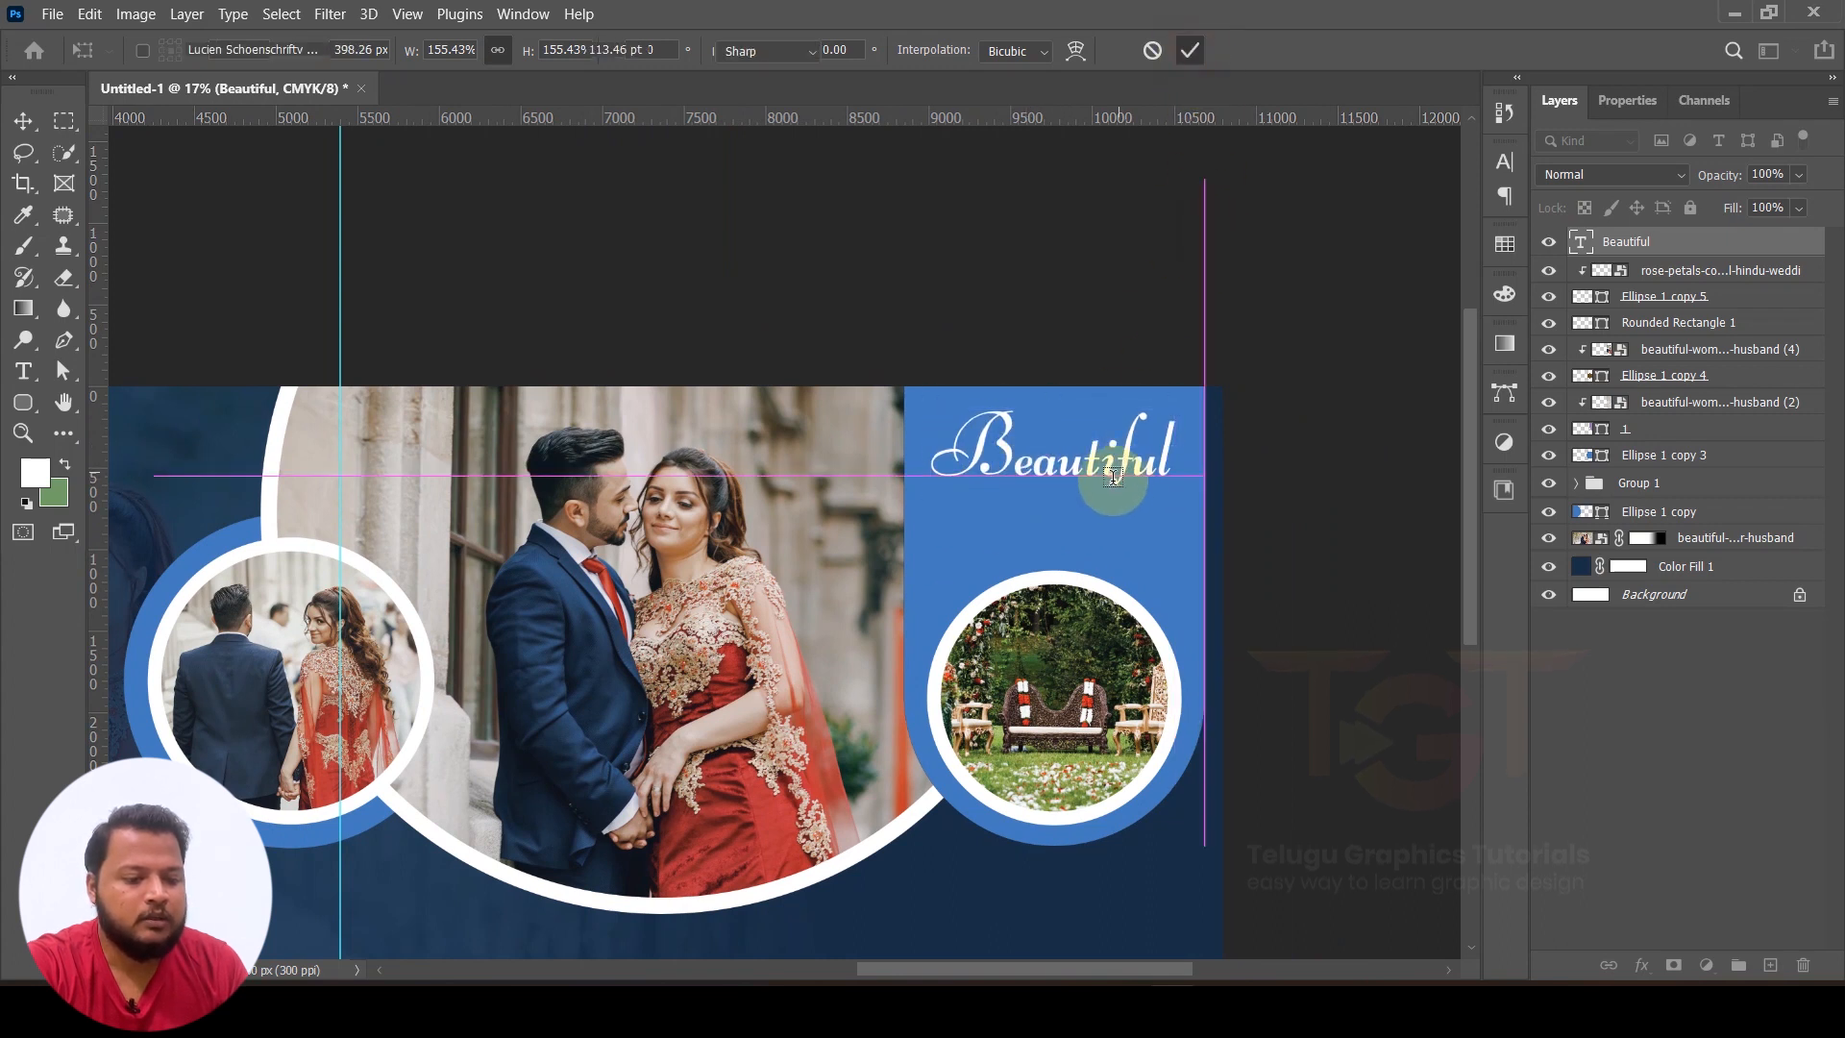
Duplicate the "Beautiful" text directly below itself and change the copy to read "moments"
left_click(24, 121)
left_click(1798, 969)
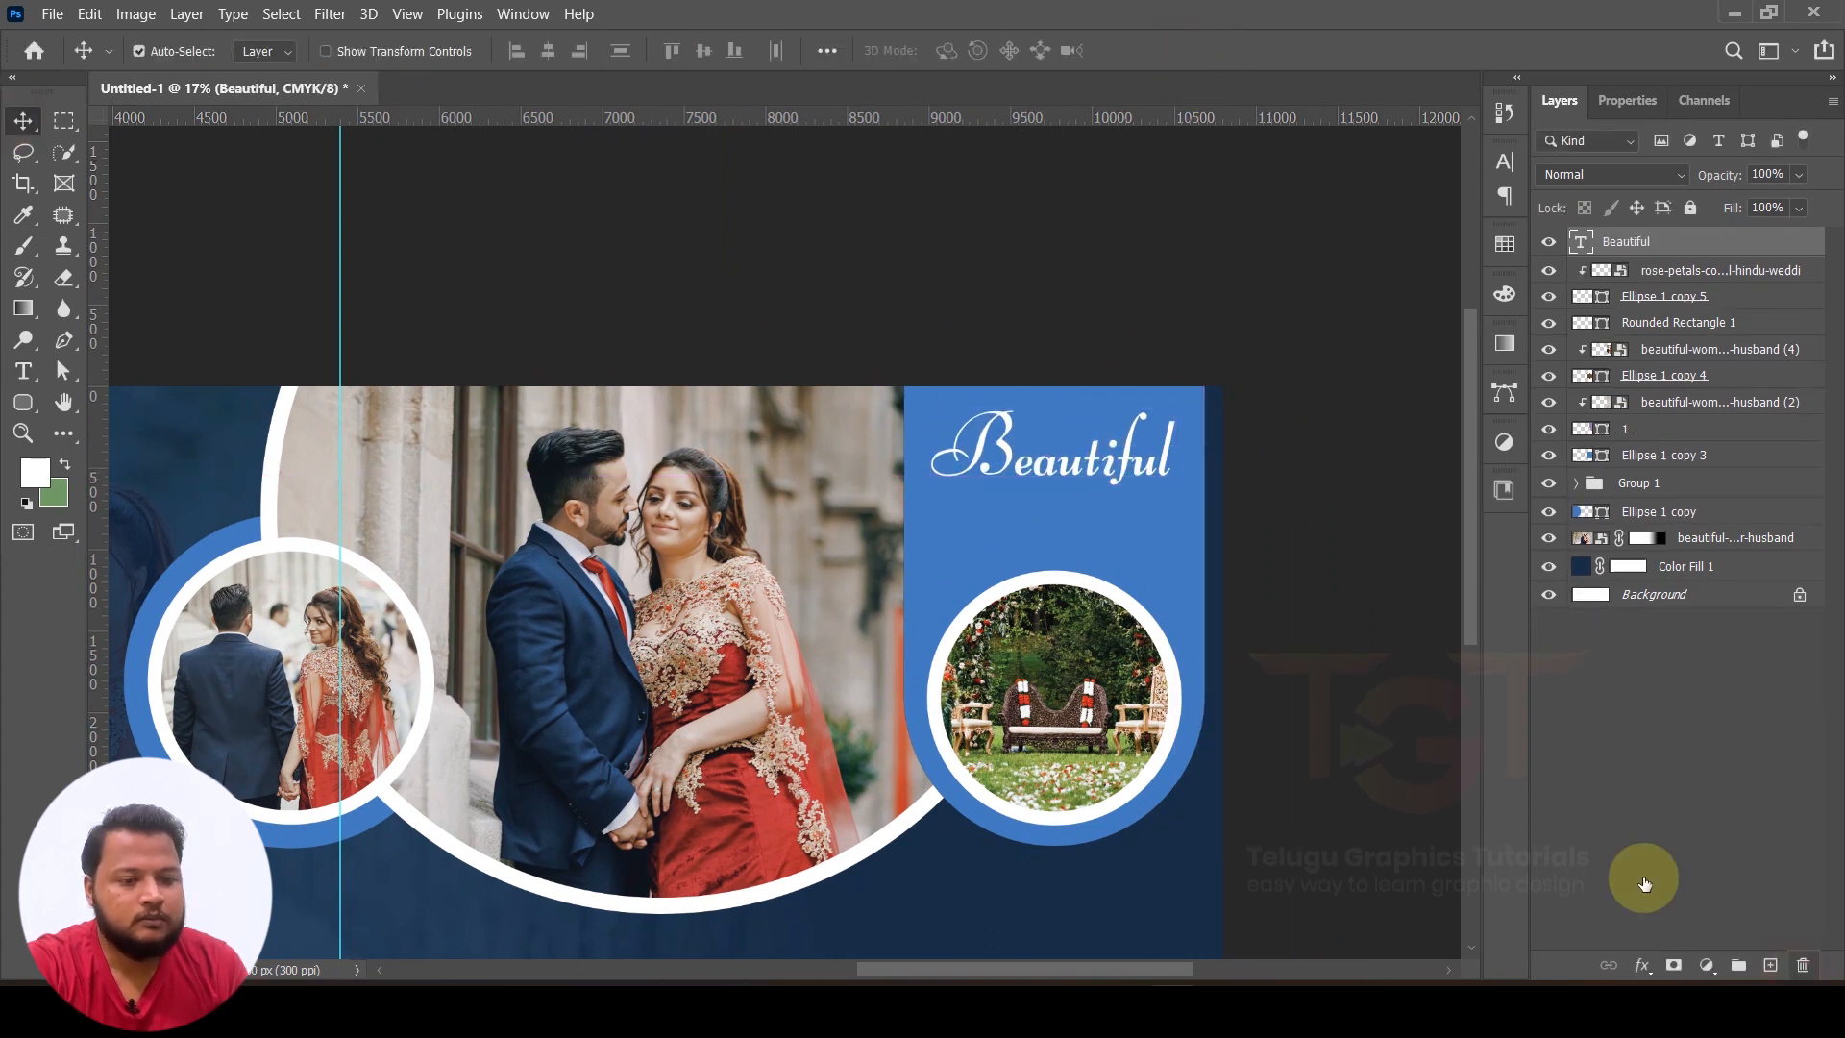
left_click_drag(1126, 465, 1114, 528, "alt")
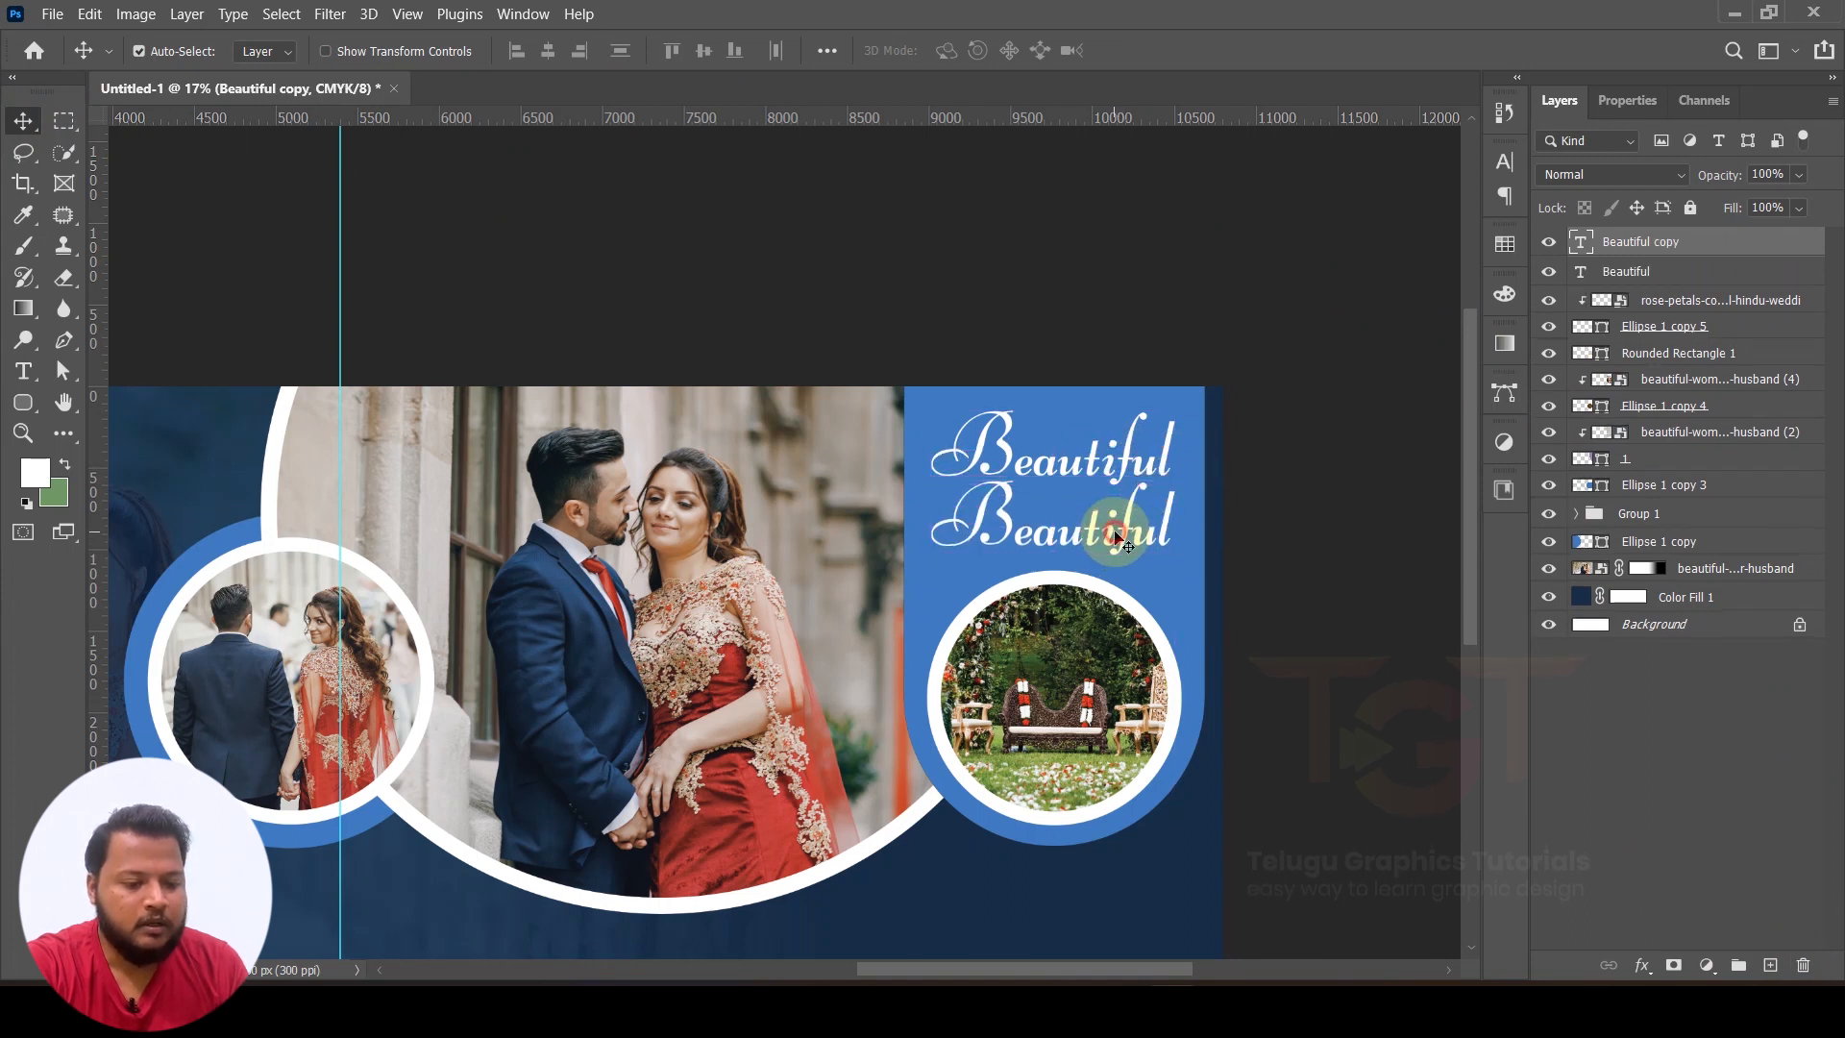
double_click(1115, 528)
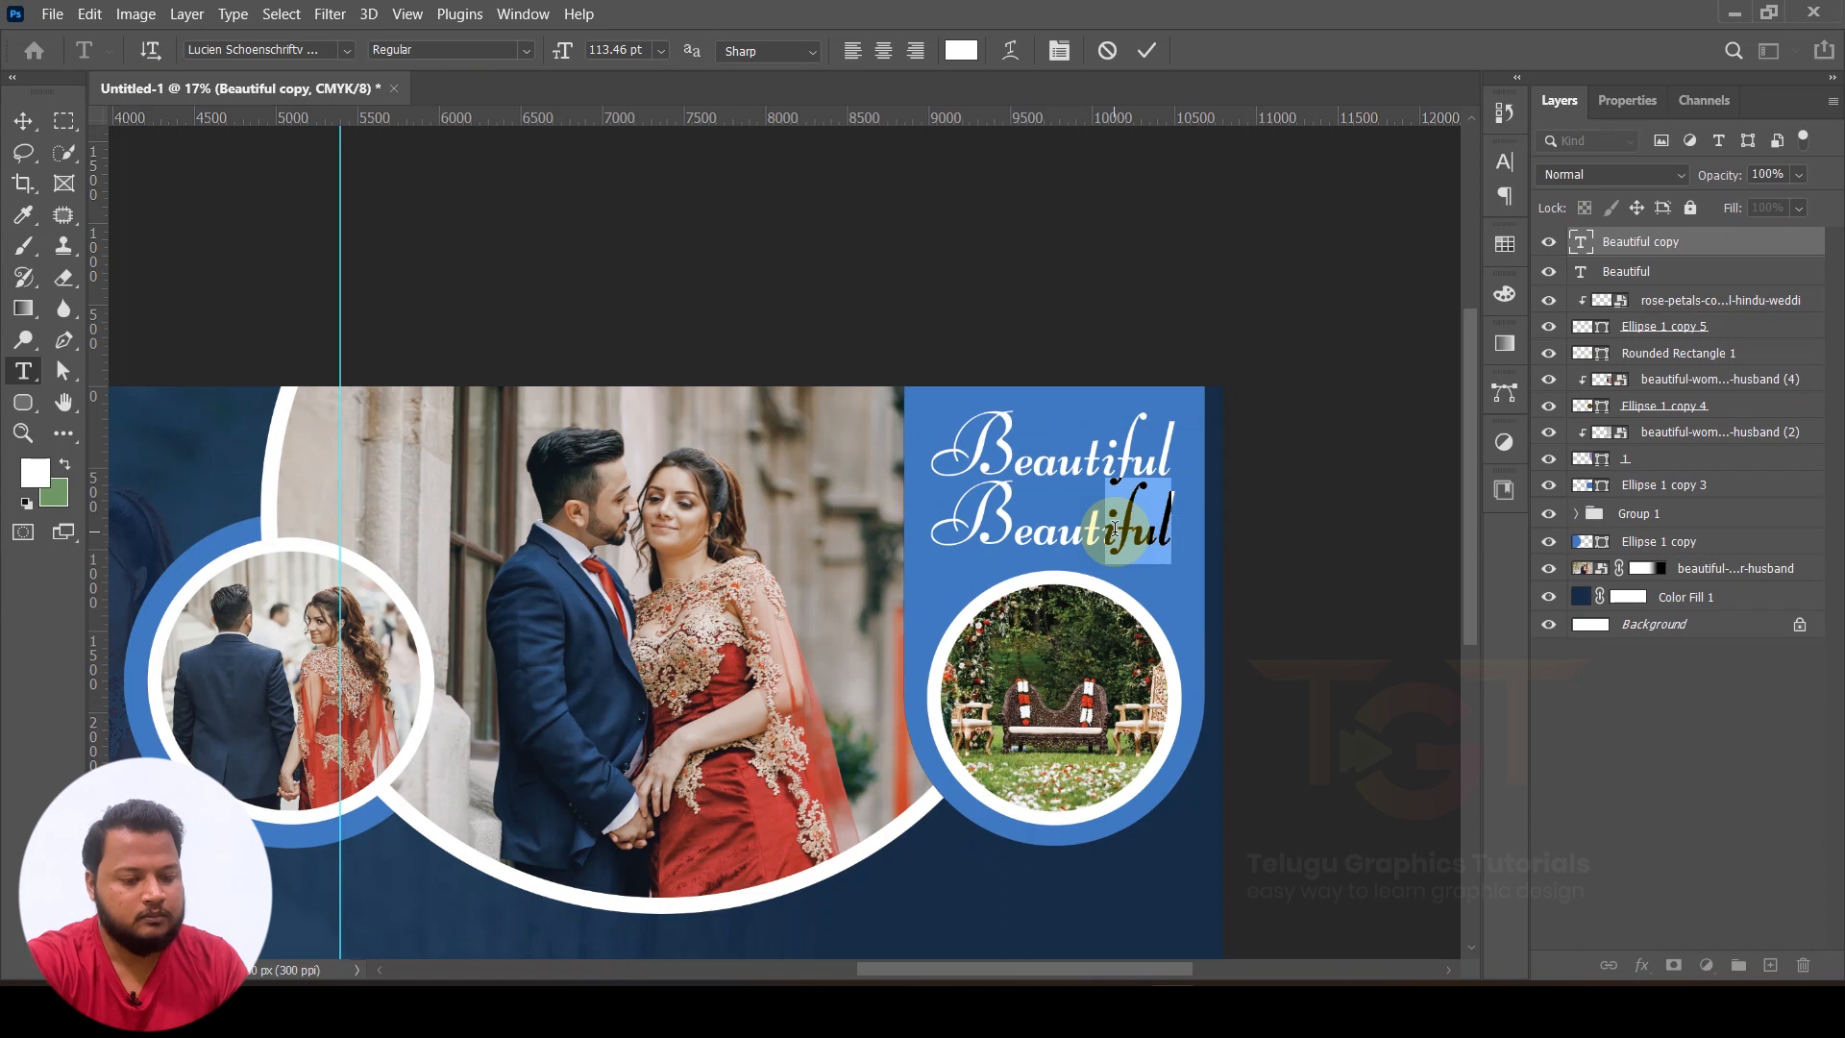
type("moments")
left_click(1146, 50)
Shift the word "moments" right and "Beautiful" slightly left within the blue shape, and remove the vertical center guide
left_click_drag(1083, 530, 1135, 537, "ctrl")
left_click_drag(1147, 463, 1135, 467)
scroll(1241, 390, "down", 5)
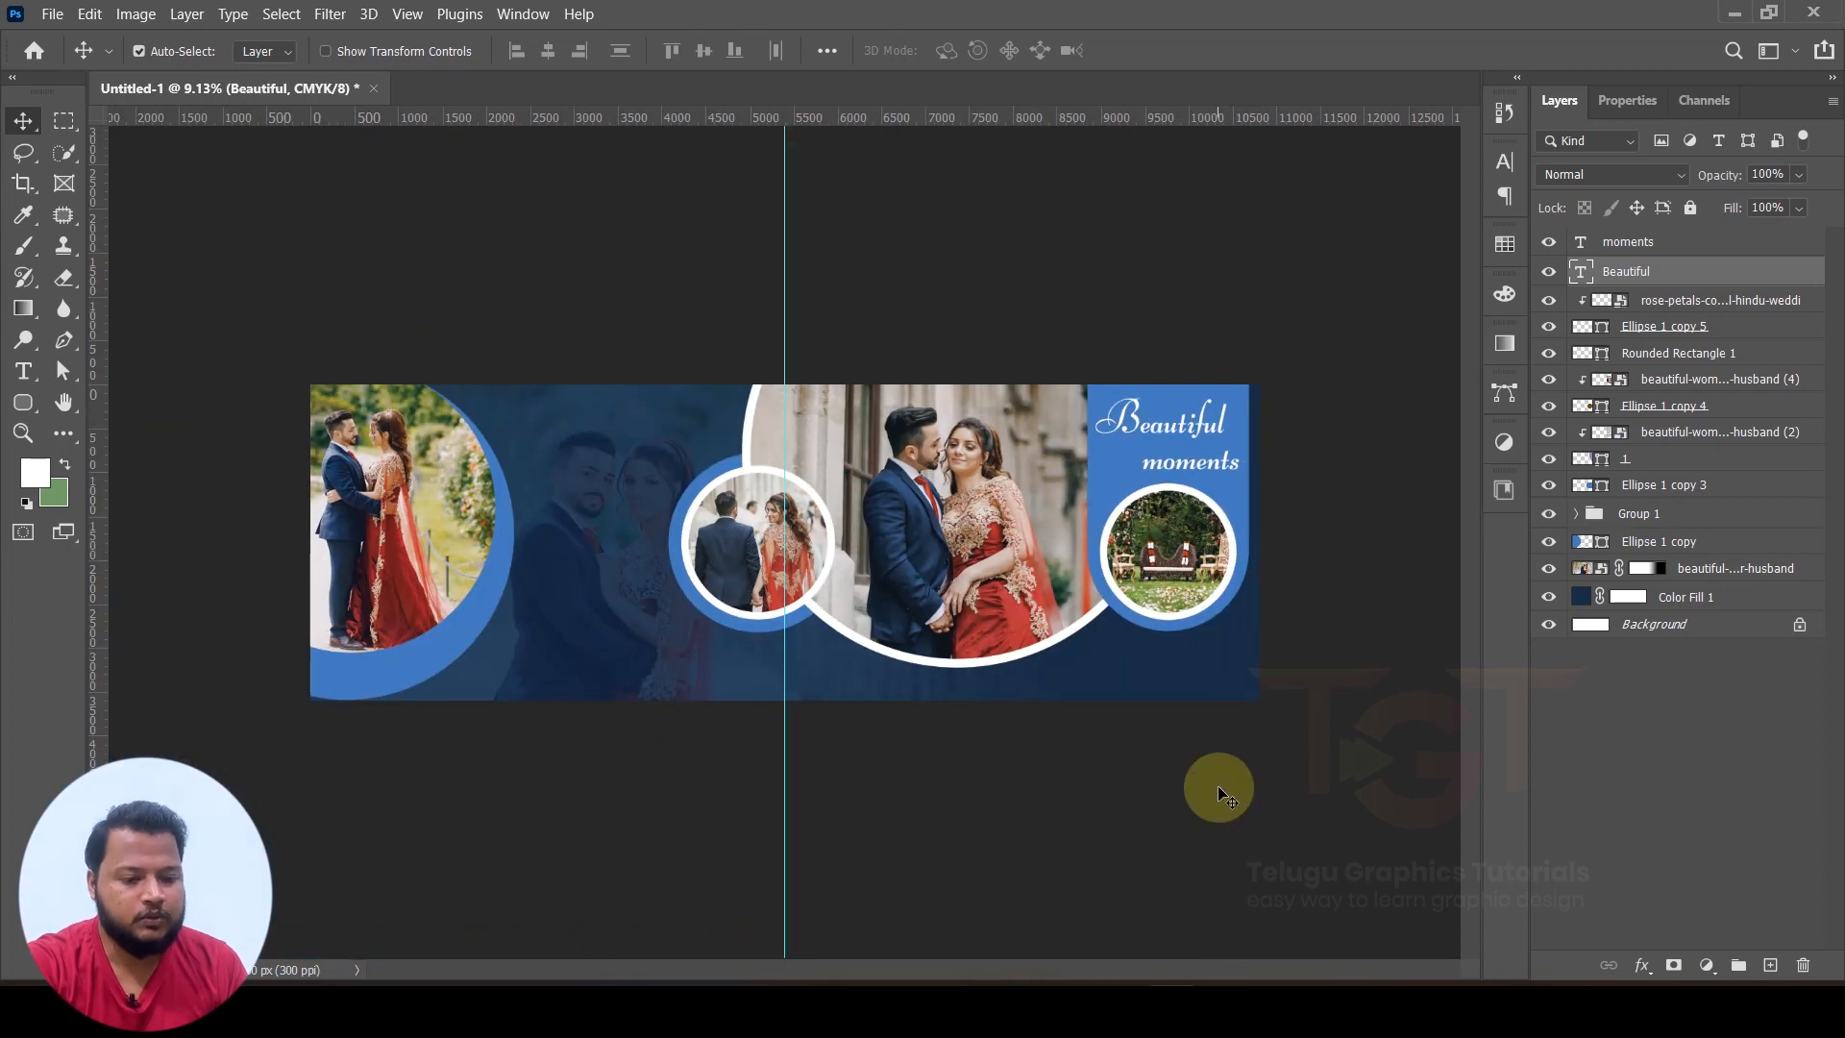
left_click_drag(786, 233, 19, 252)
left_click(451, 234)
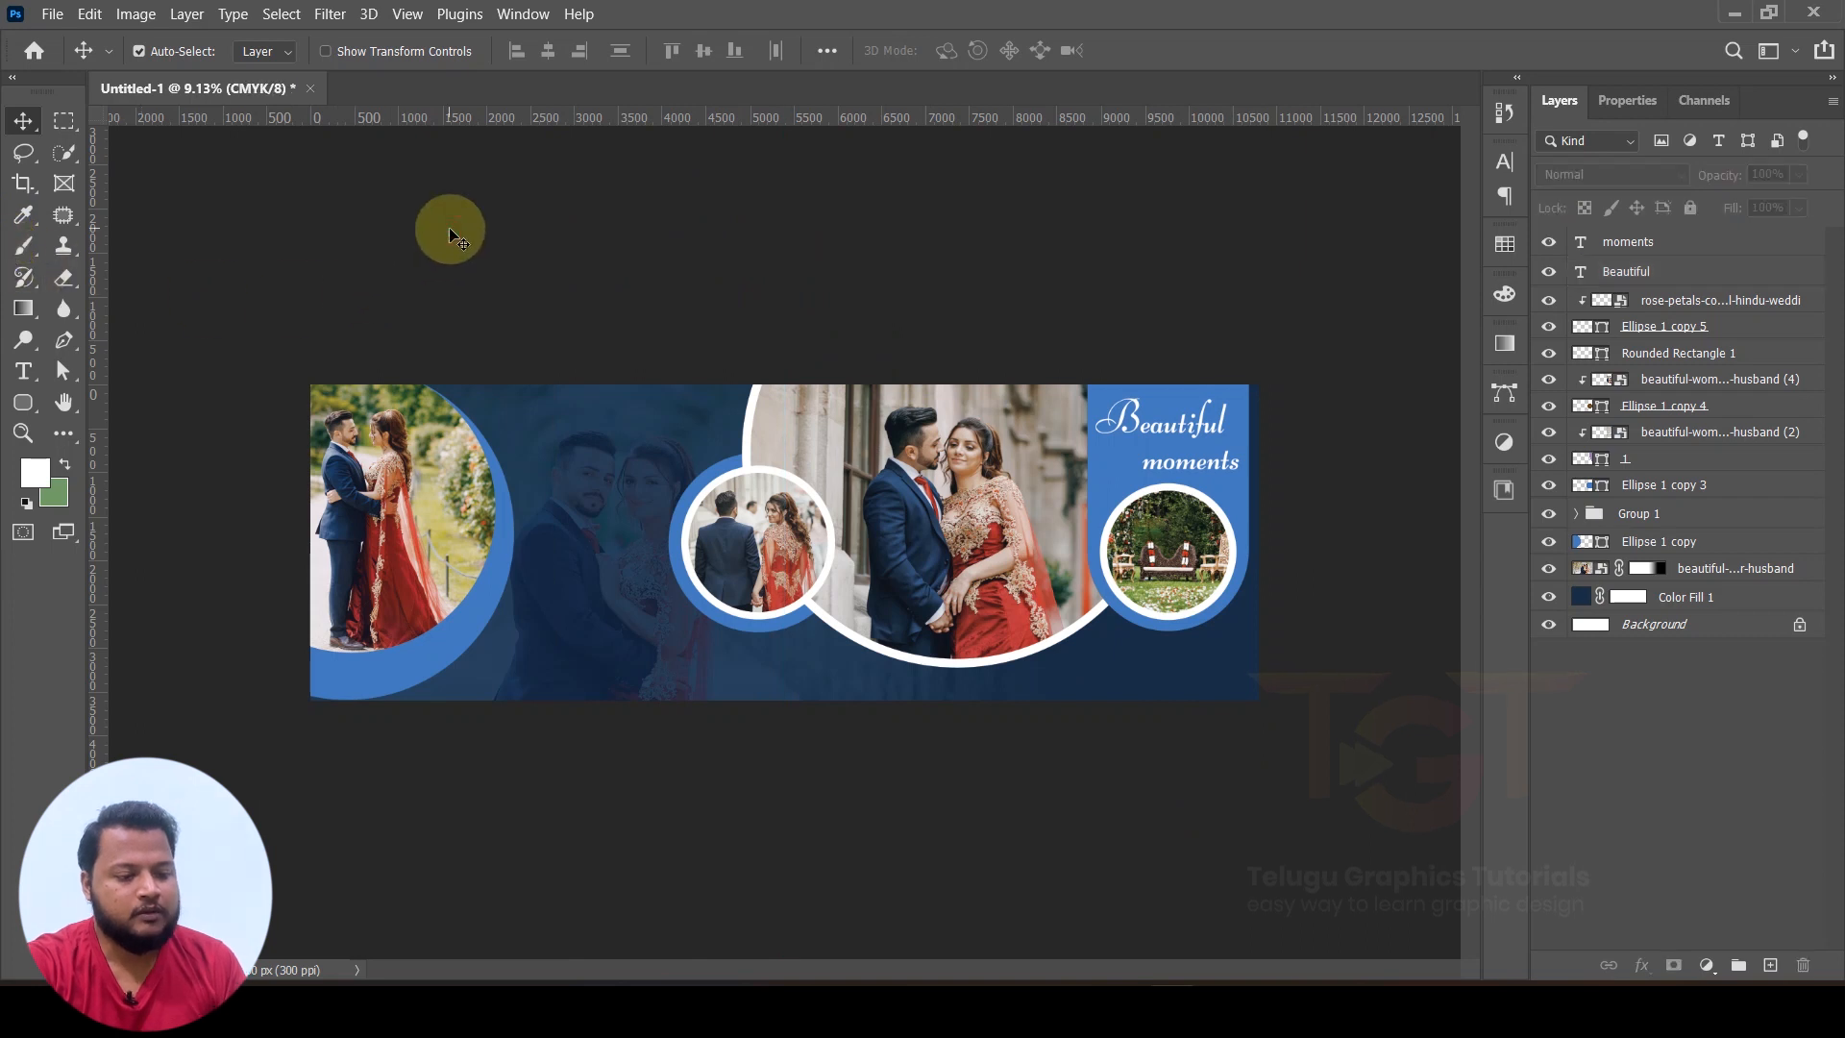
Save the document in Photoshop format as "album design" in the 191 folder
key("ctrl+s")
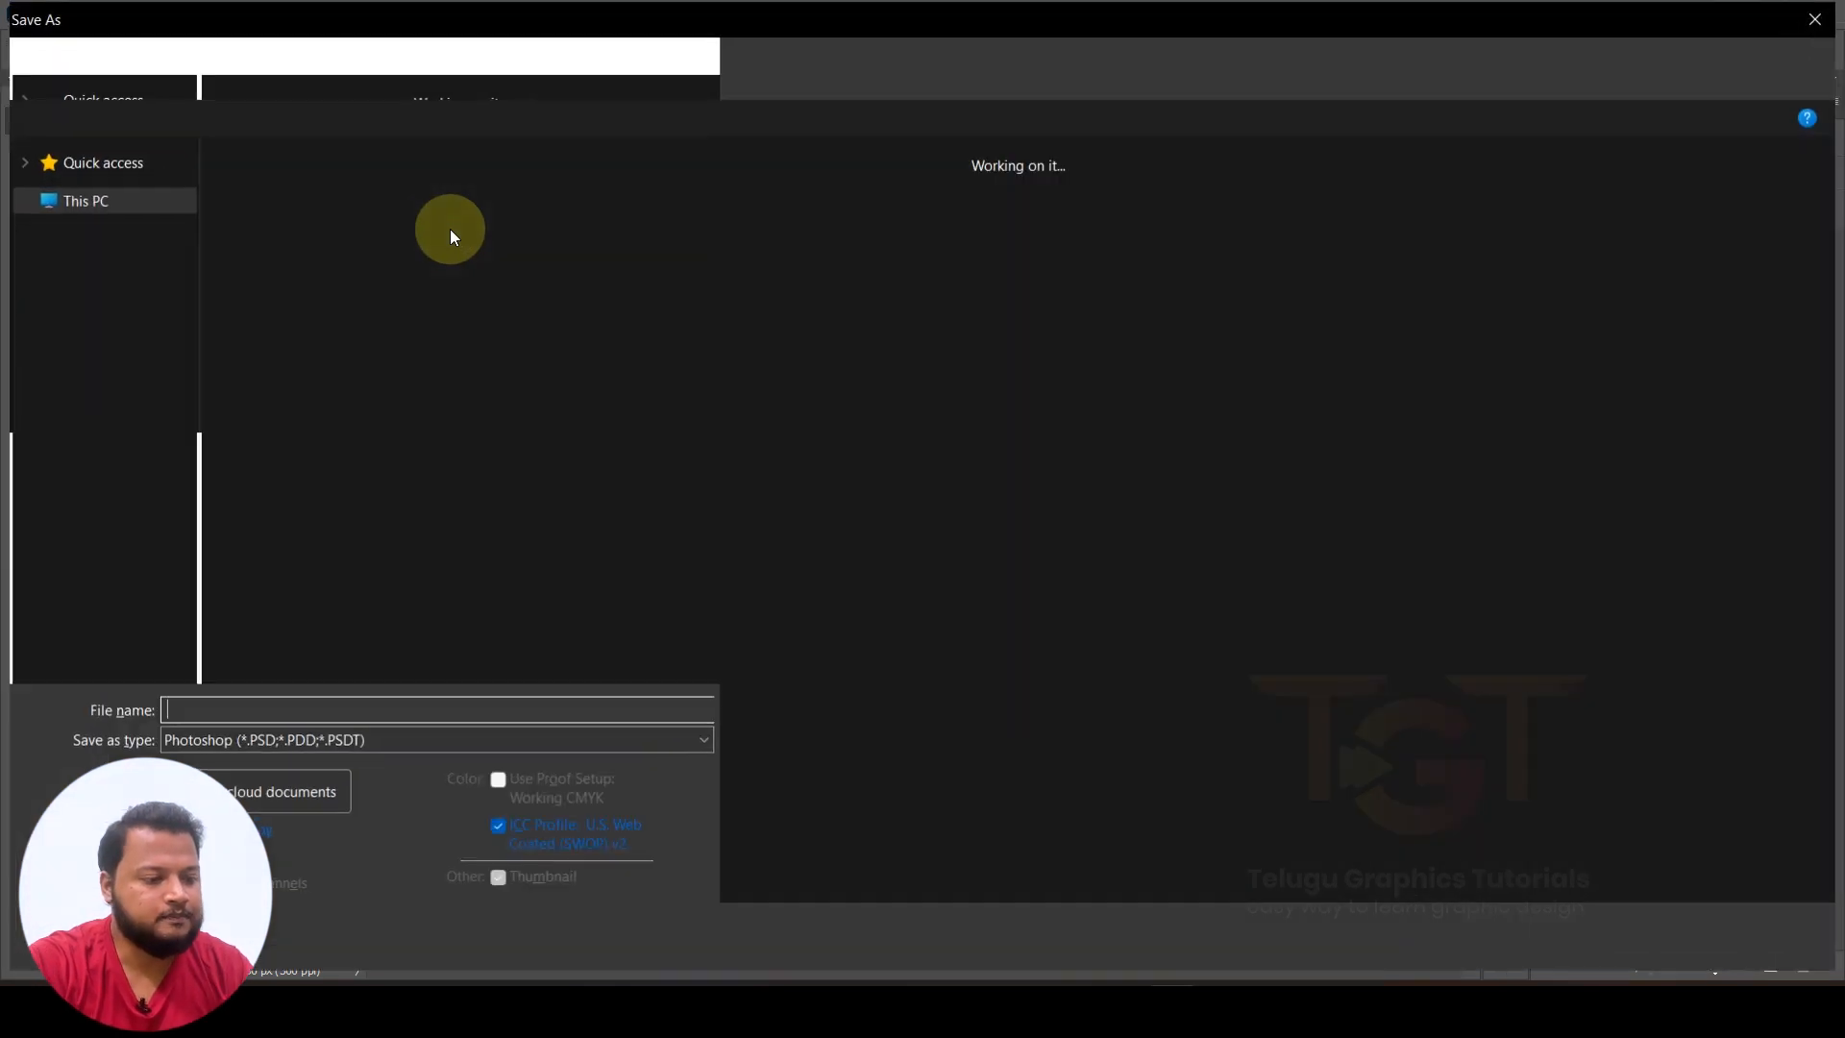
left_click(293, 738)
left_click(291, 711)
type("album")
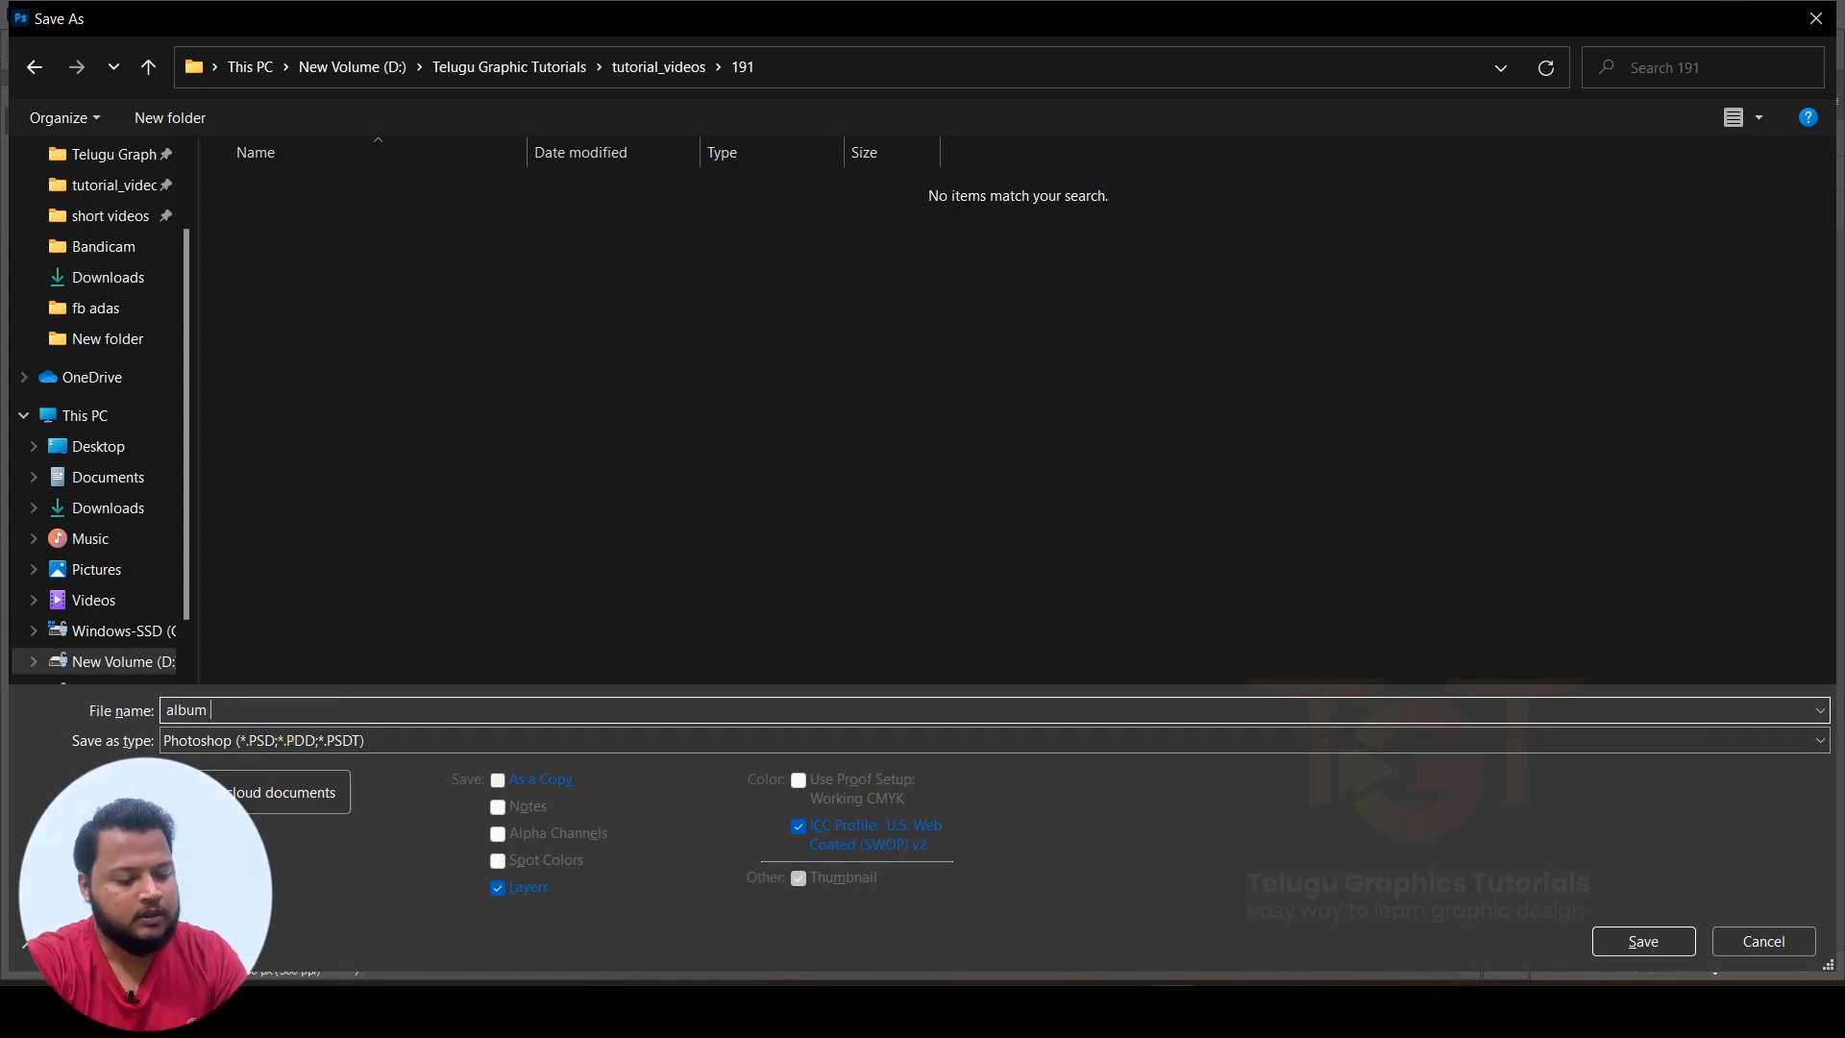
type(" desig")
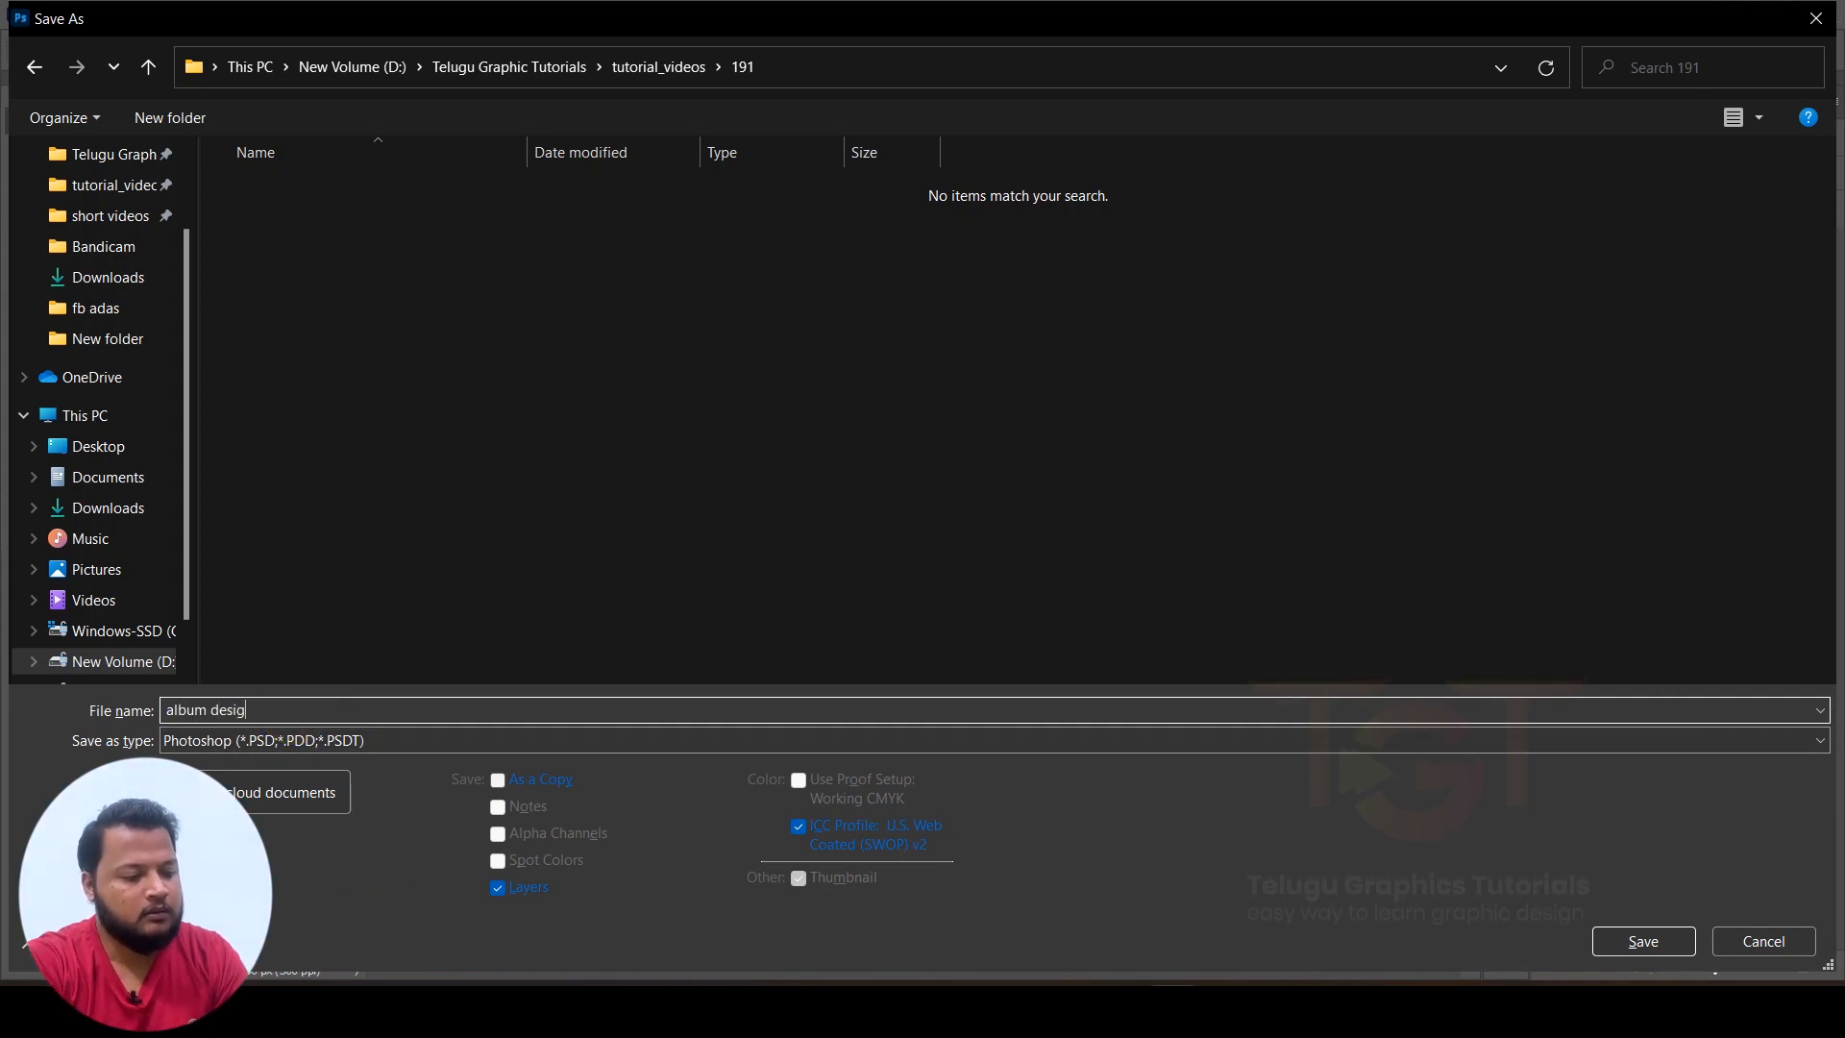
type("n")
key("Return")
key("Return")
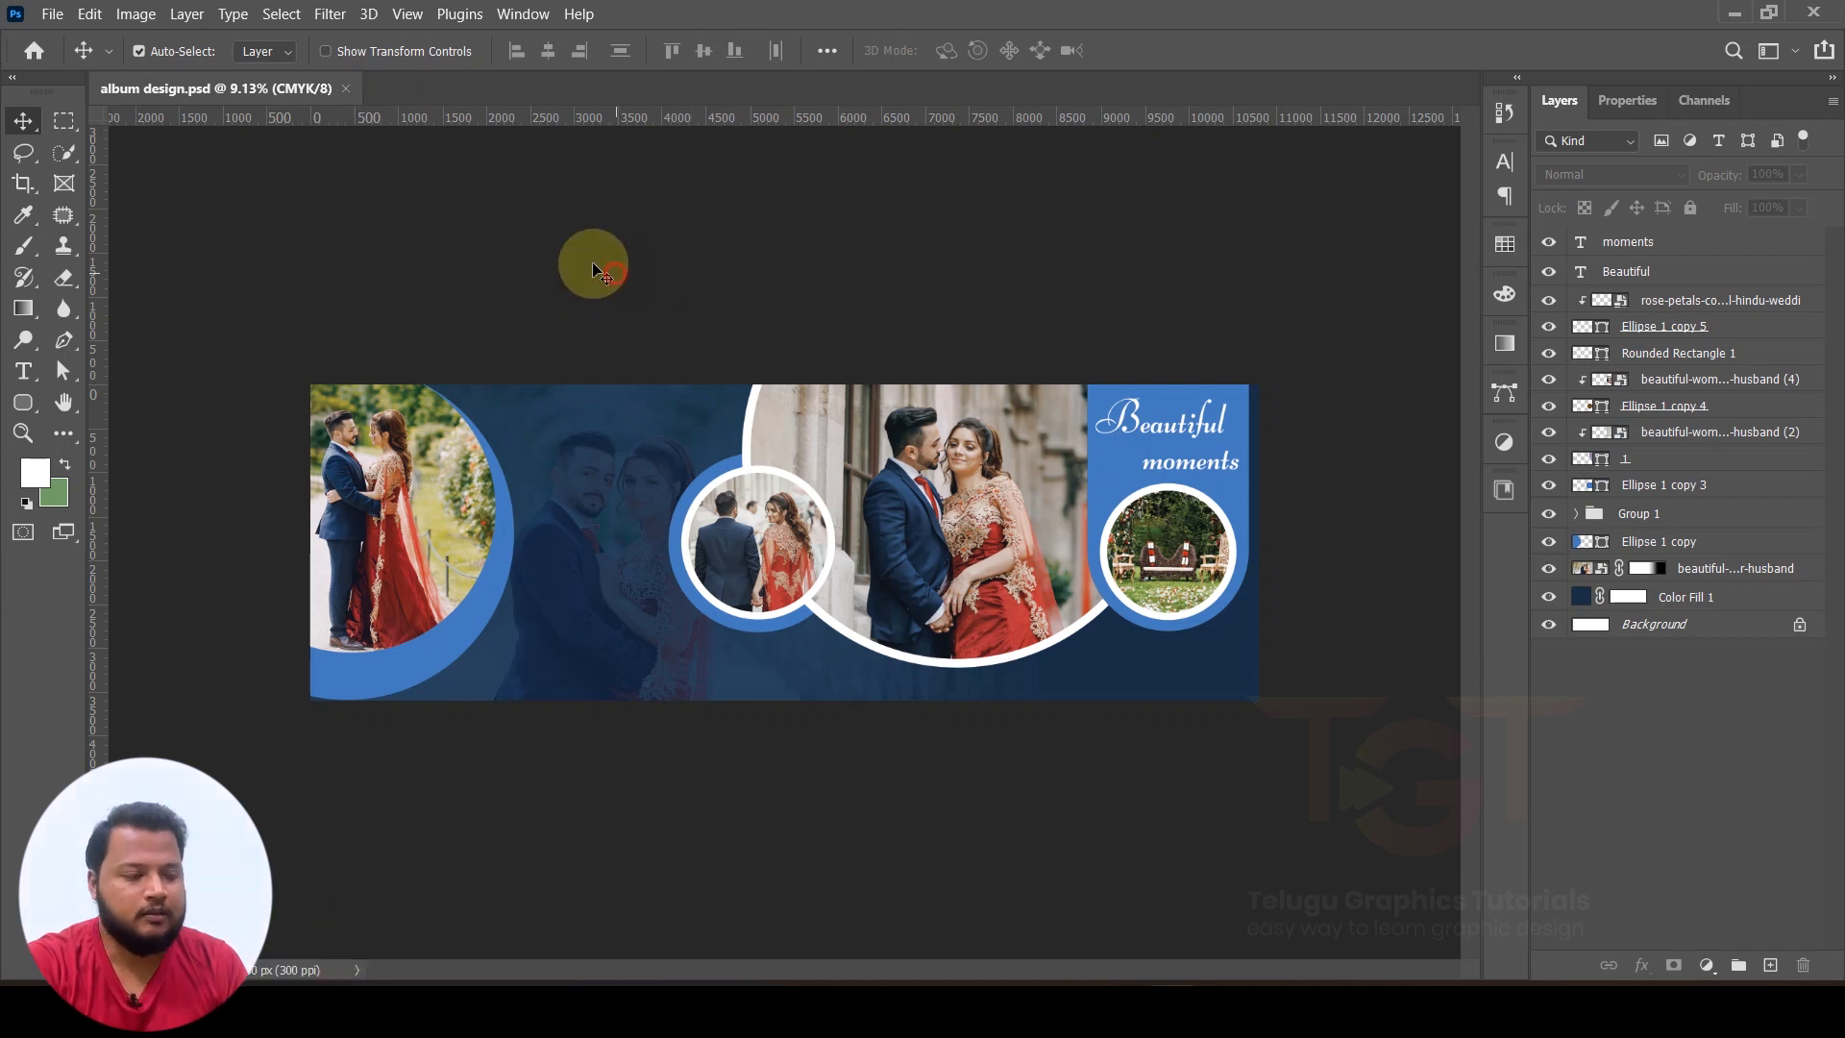
Save a JPEG copy named "album design" in the same folder at quality 12
left_click(52, 14)
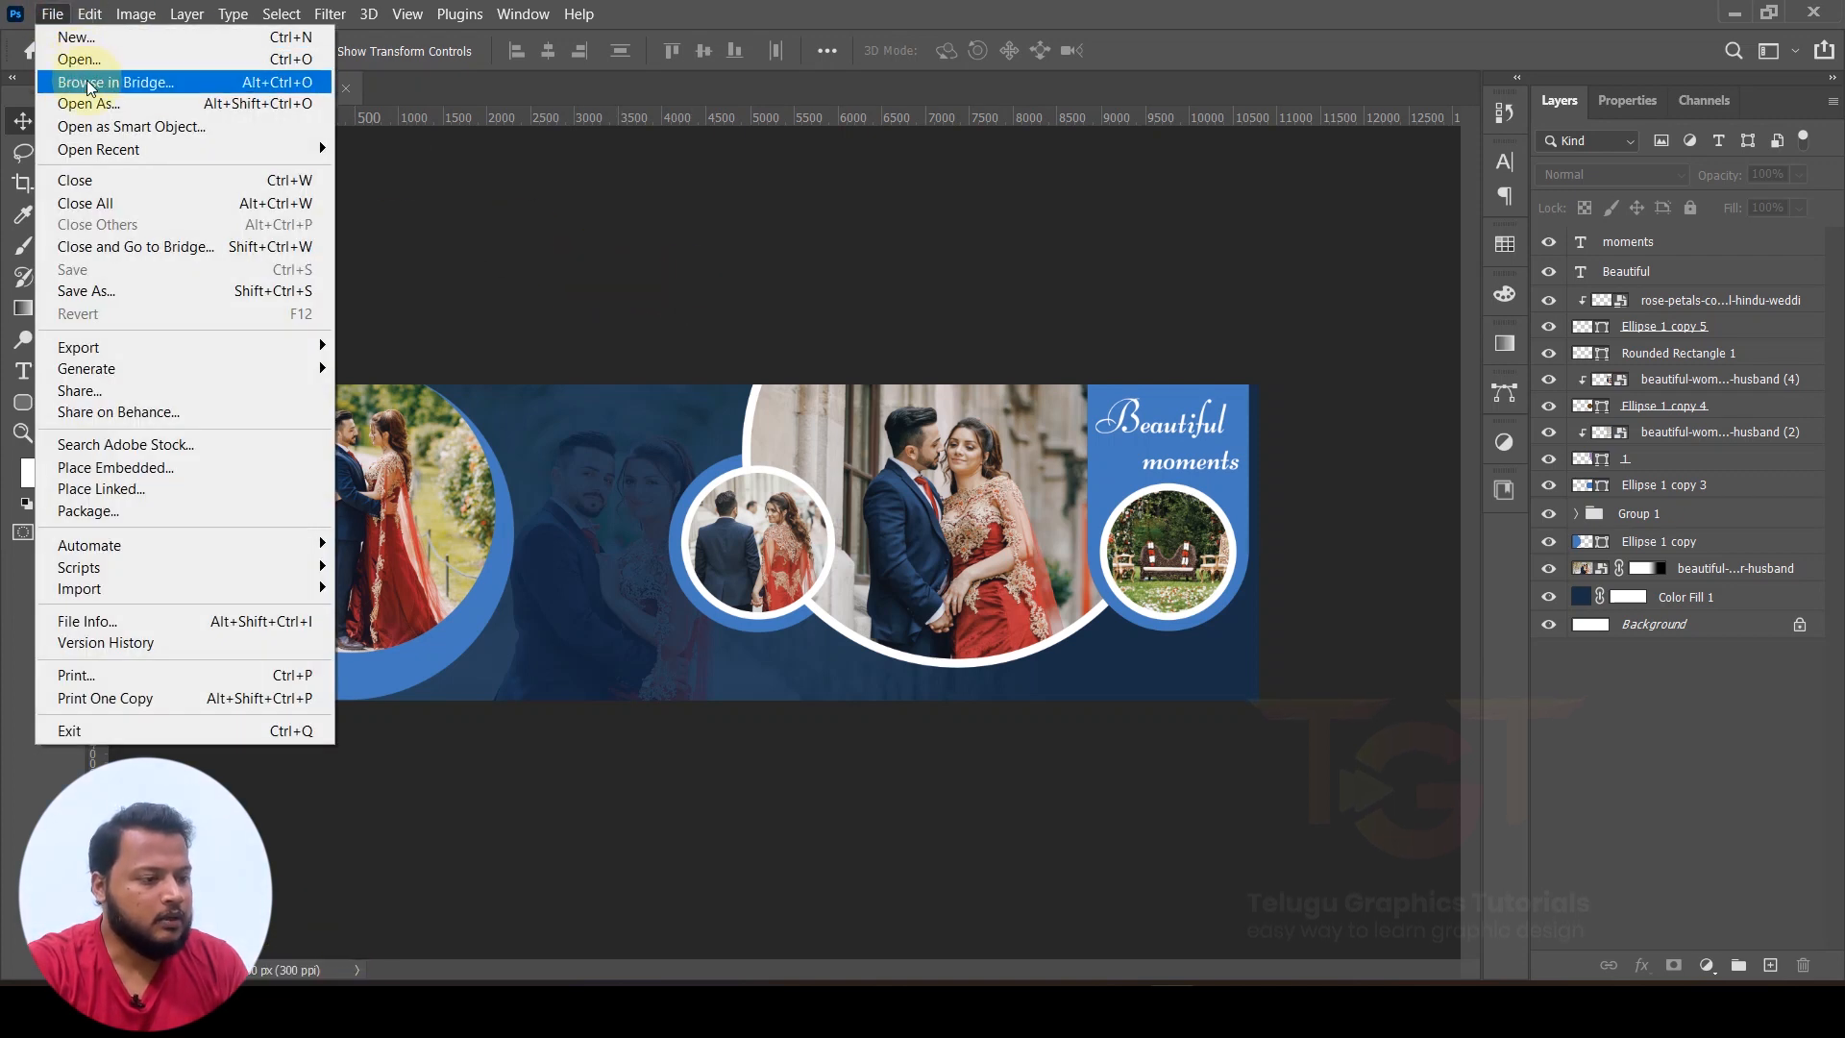
left_click(108, 291)
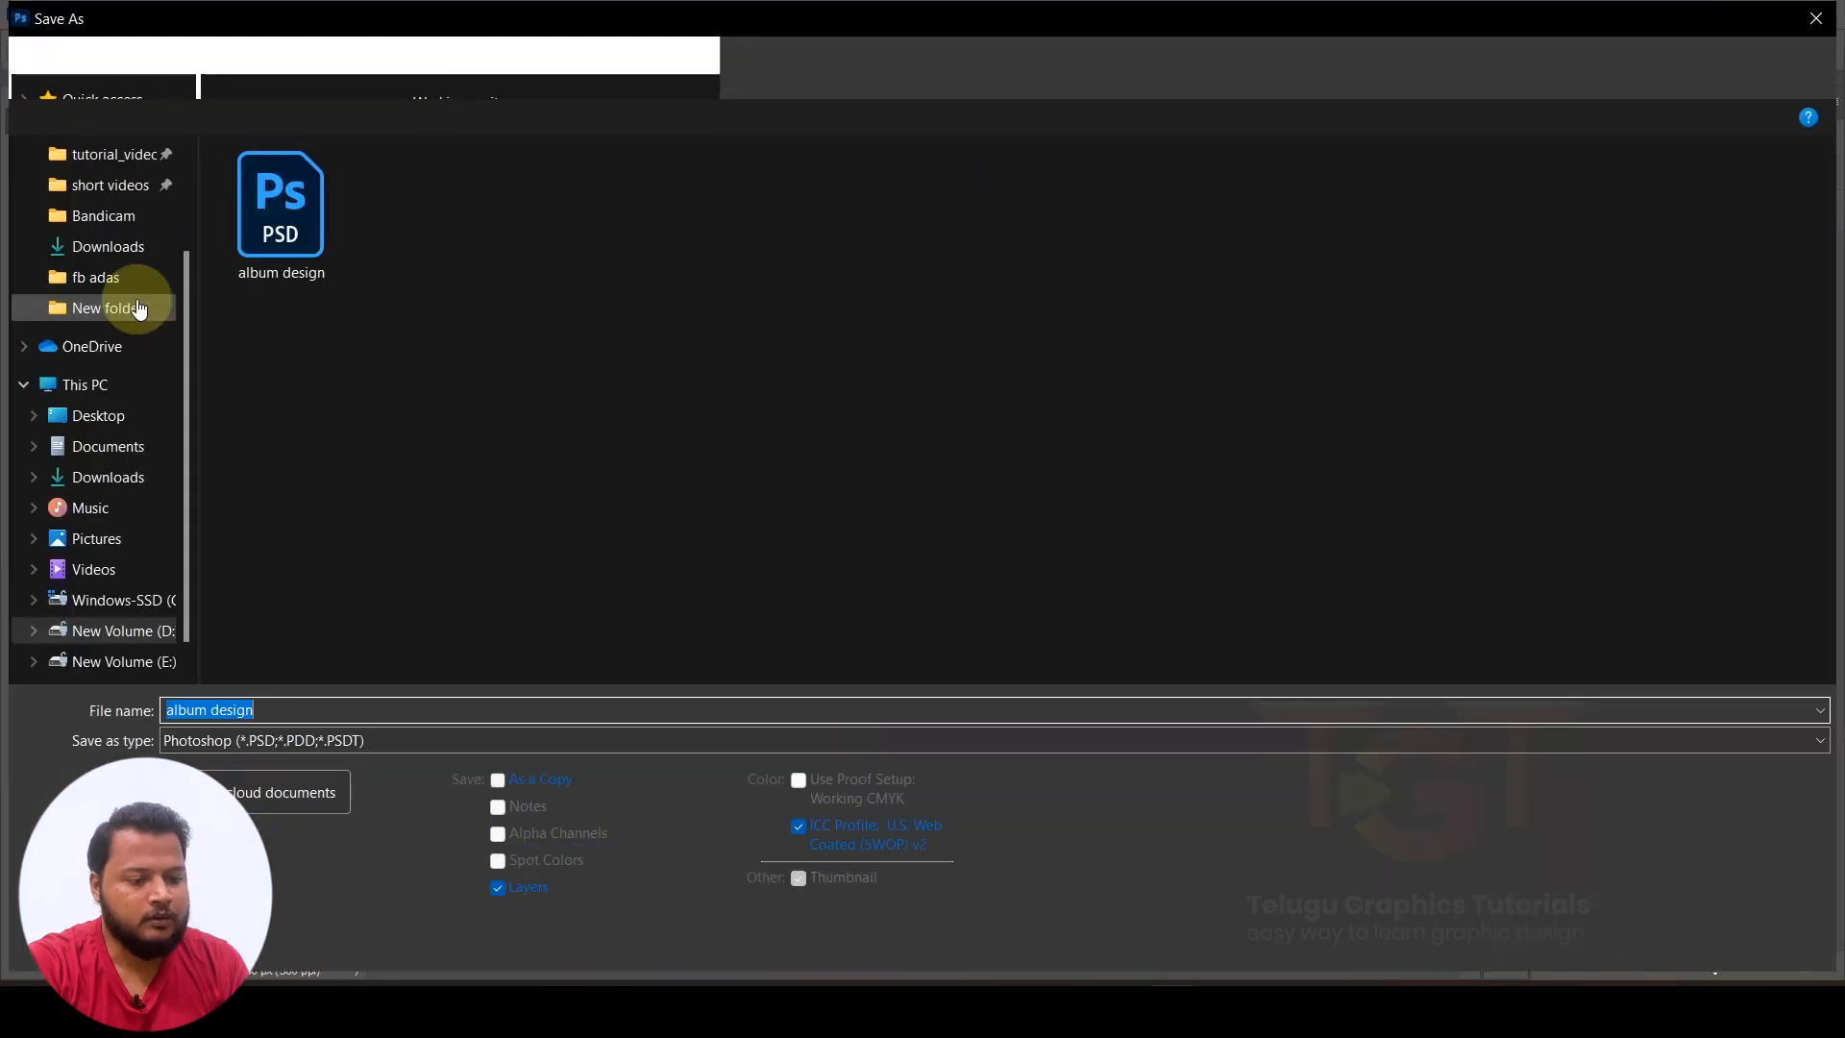
left_click(324, 741)
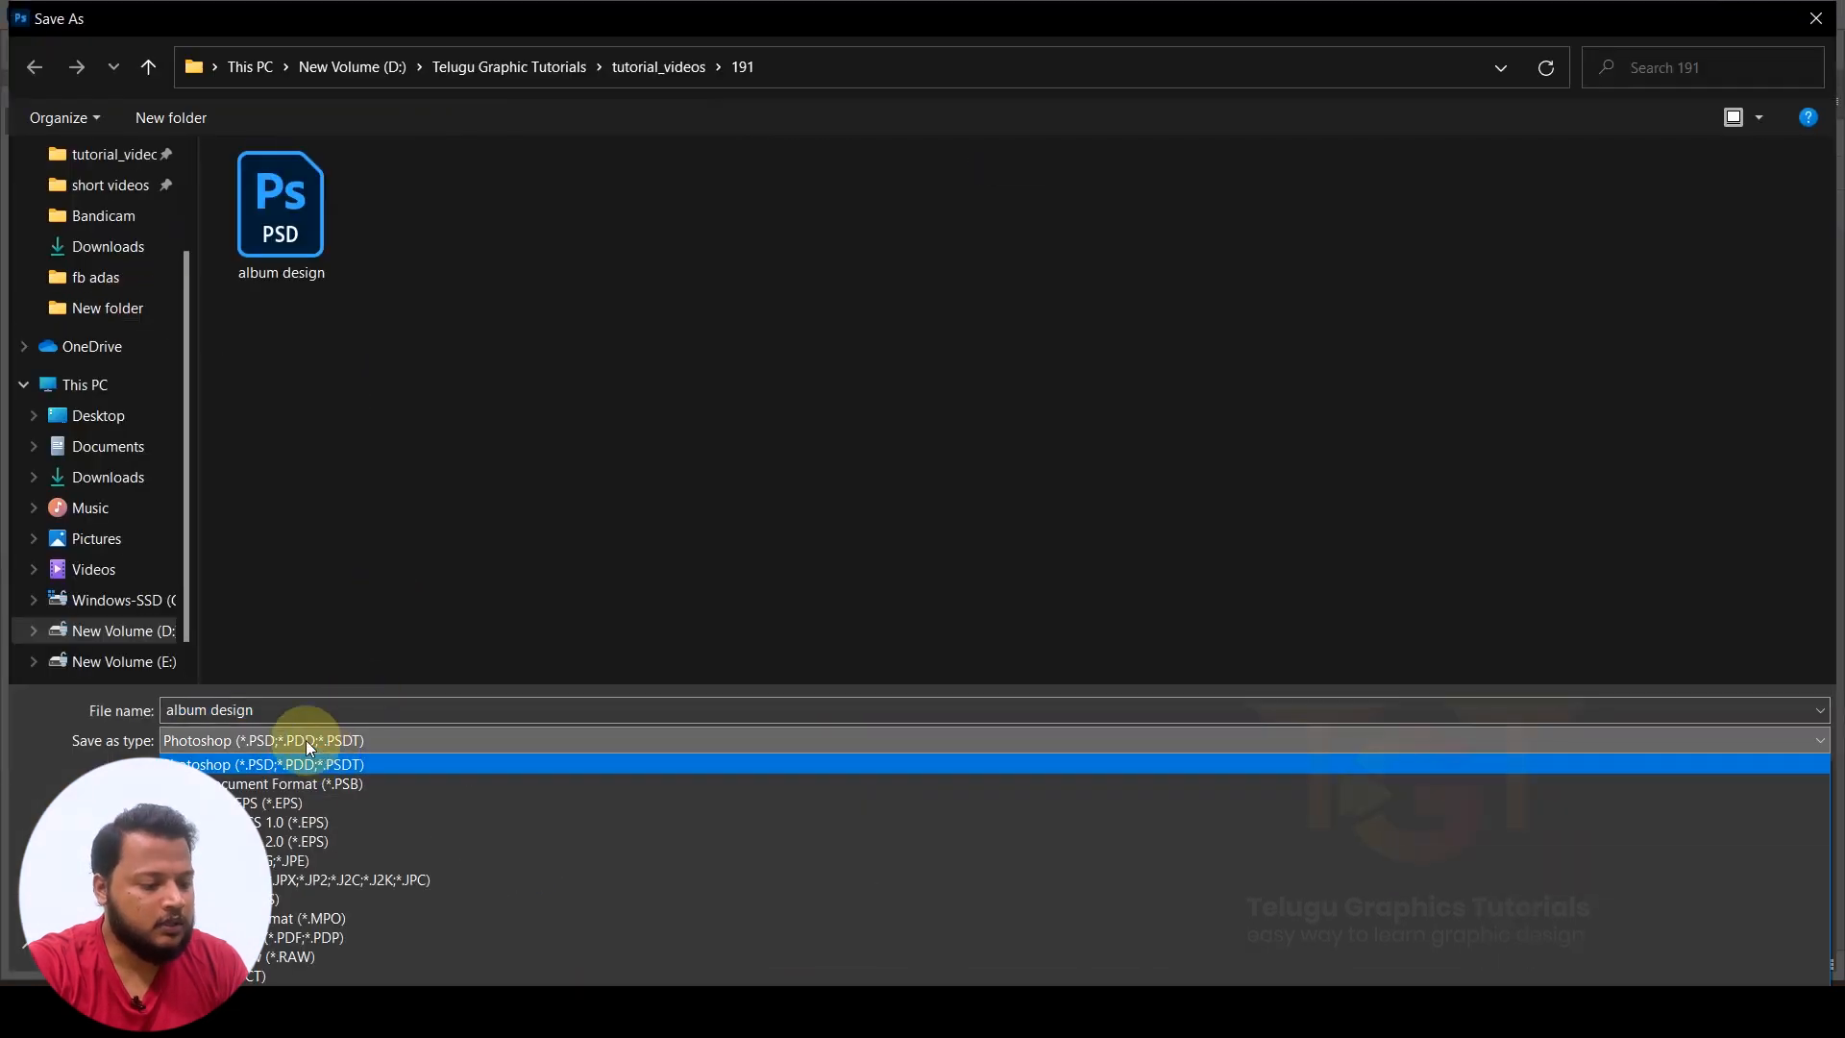
left_click(235, 860)
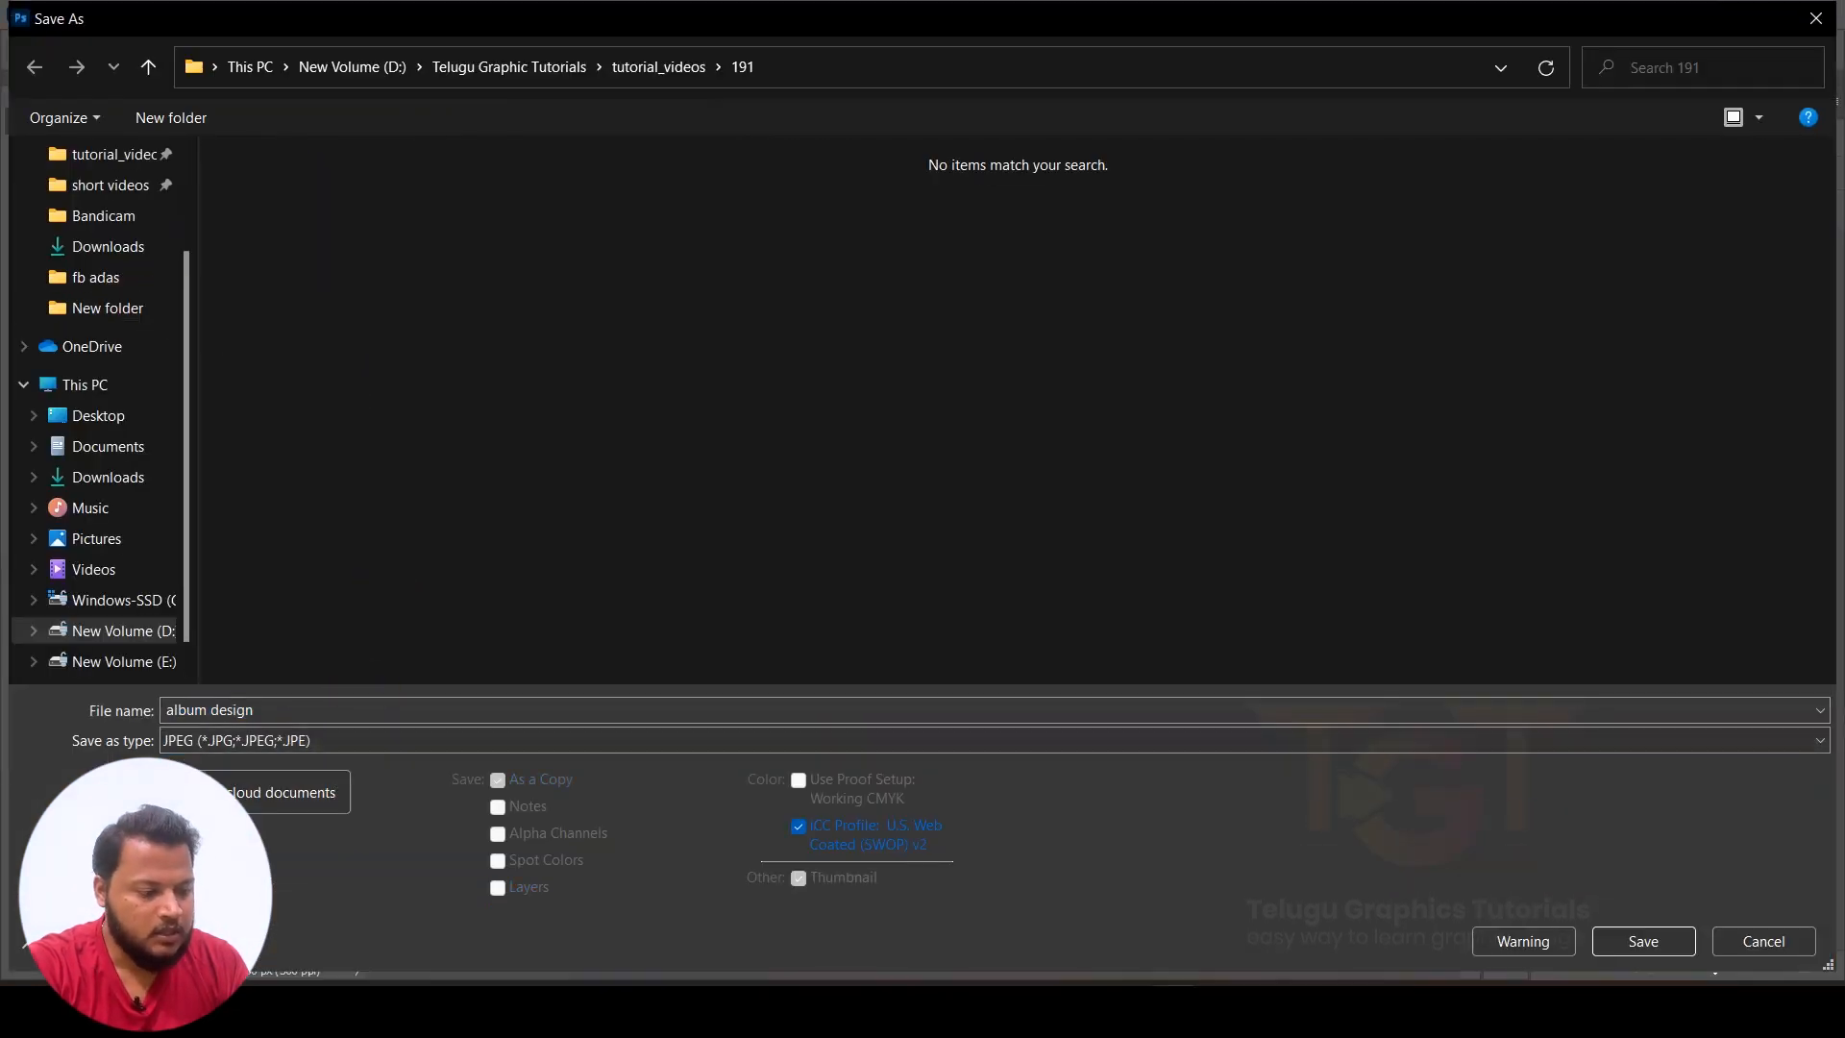
left_click(1645, 947)
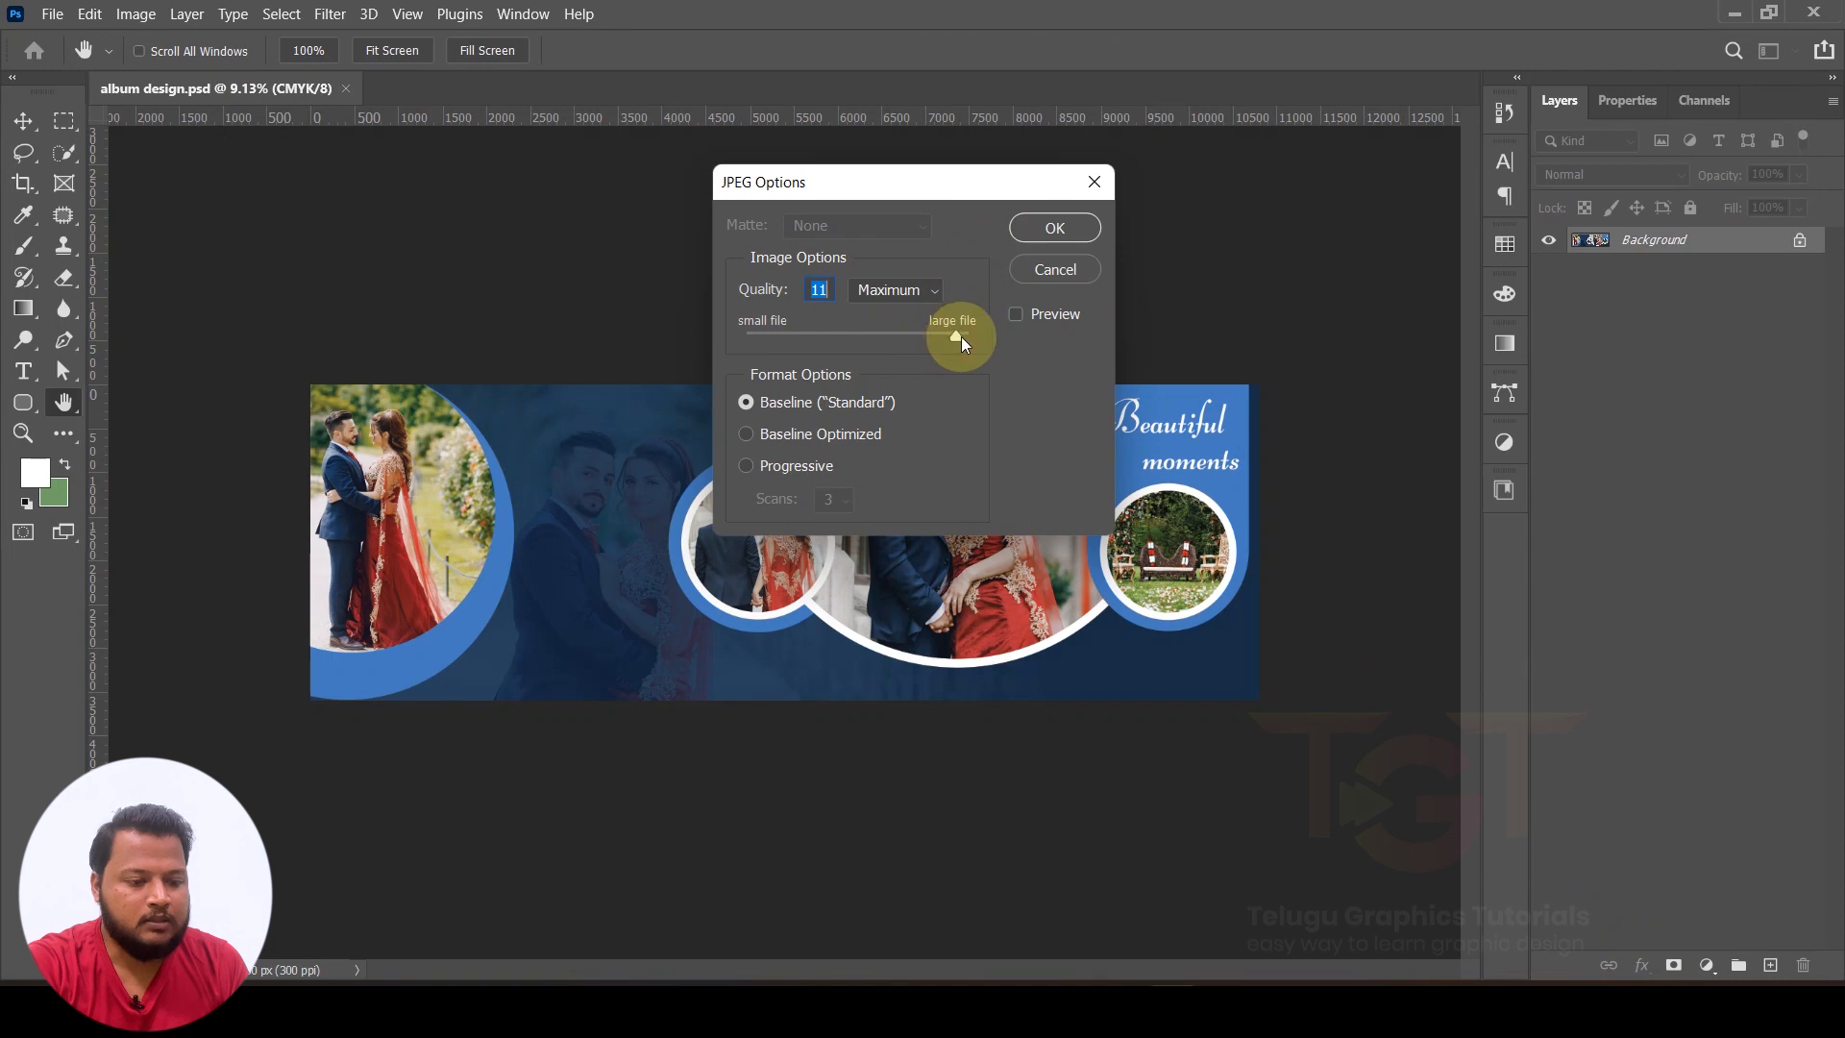
left_click_drag(961, 337, 986, 335)
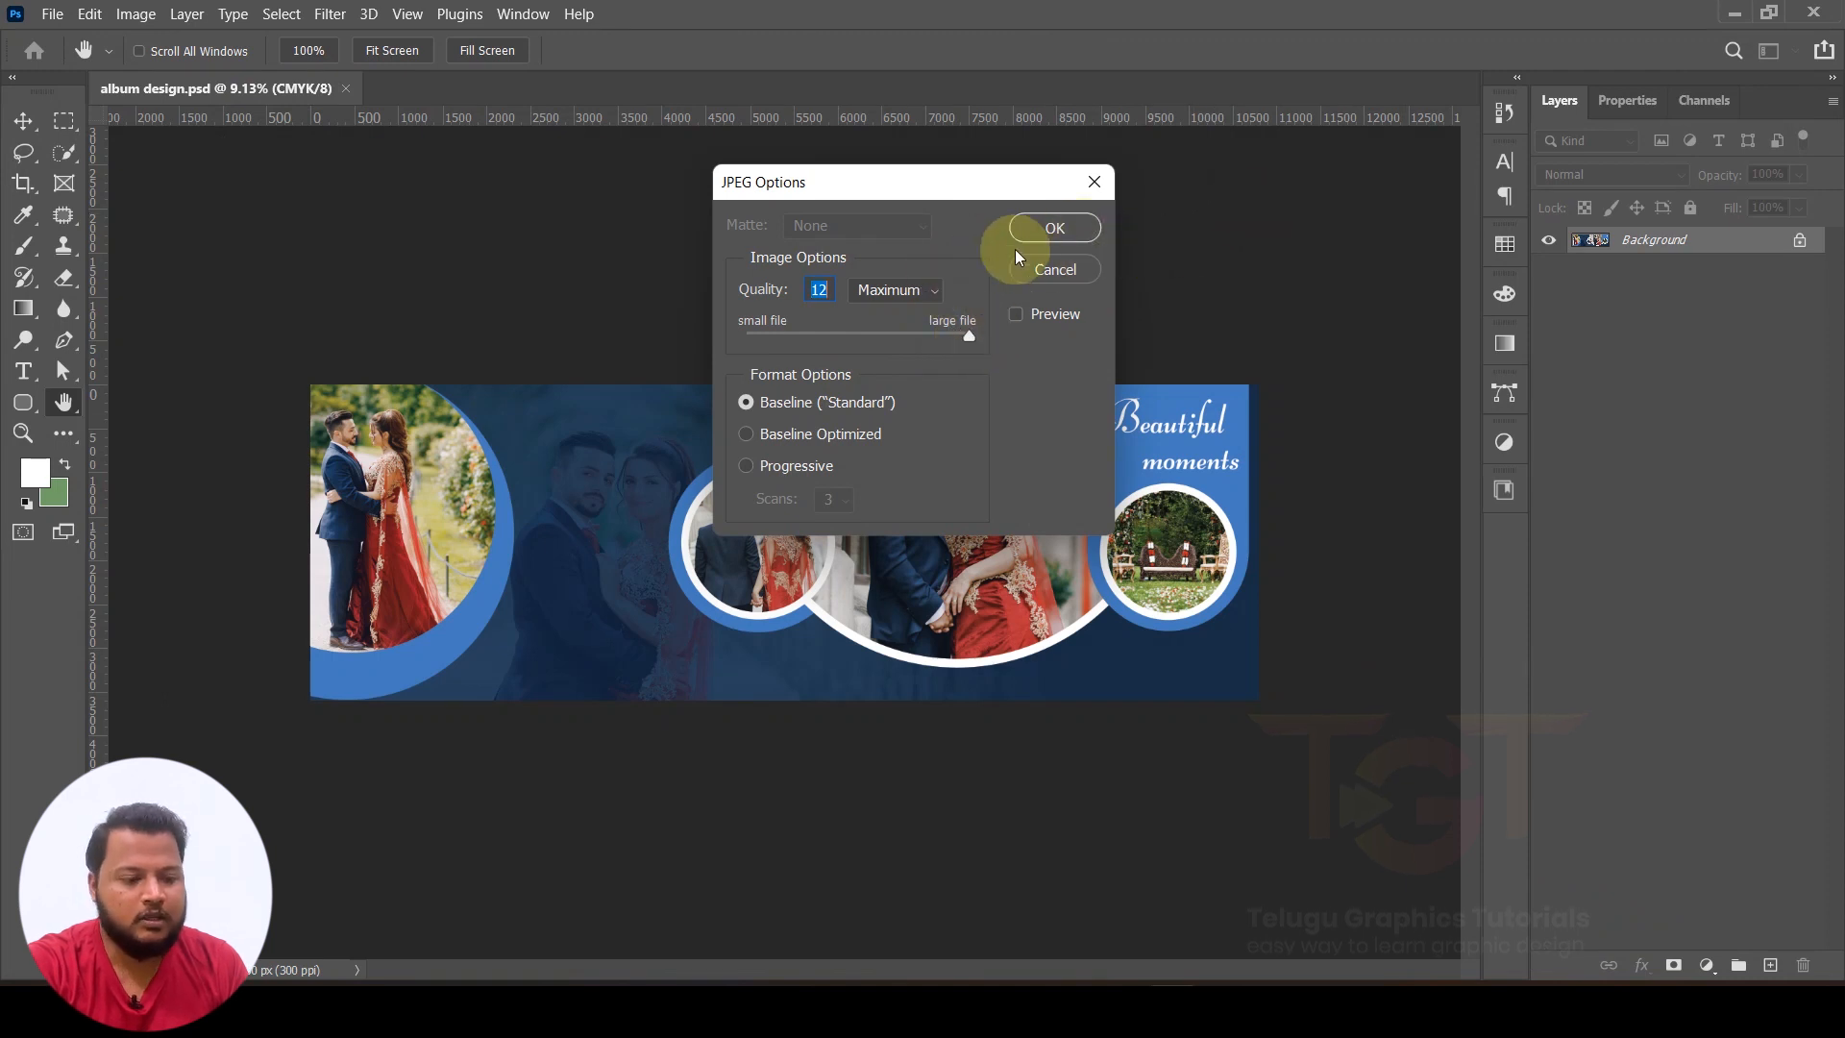
left_click(1042, 231)
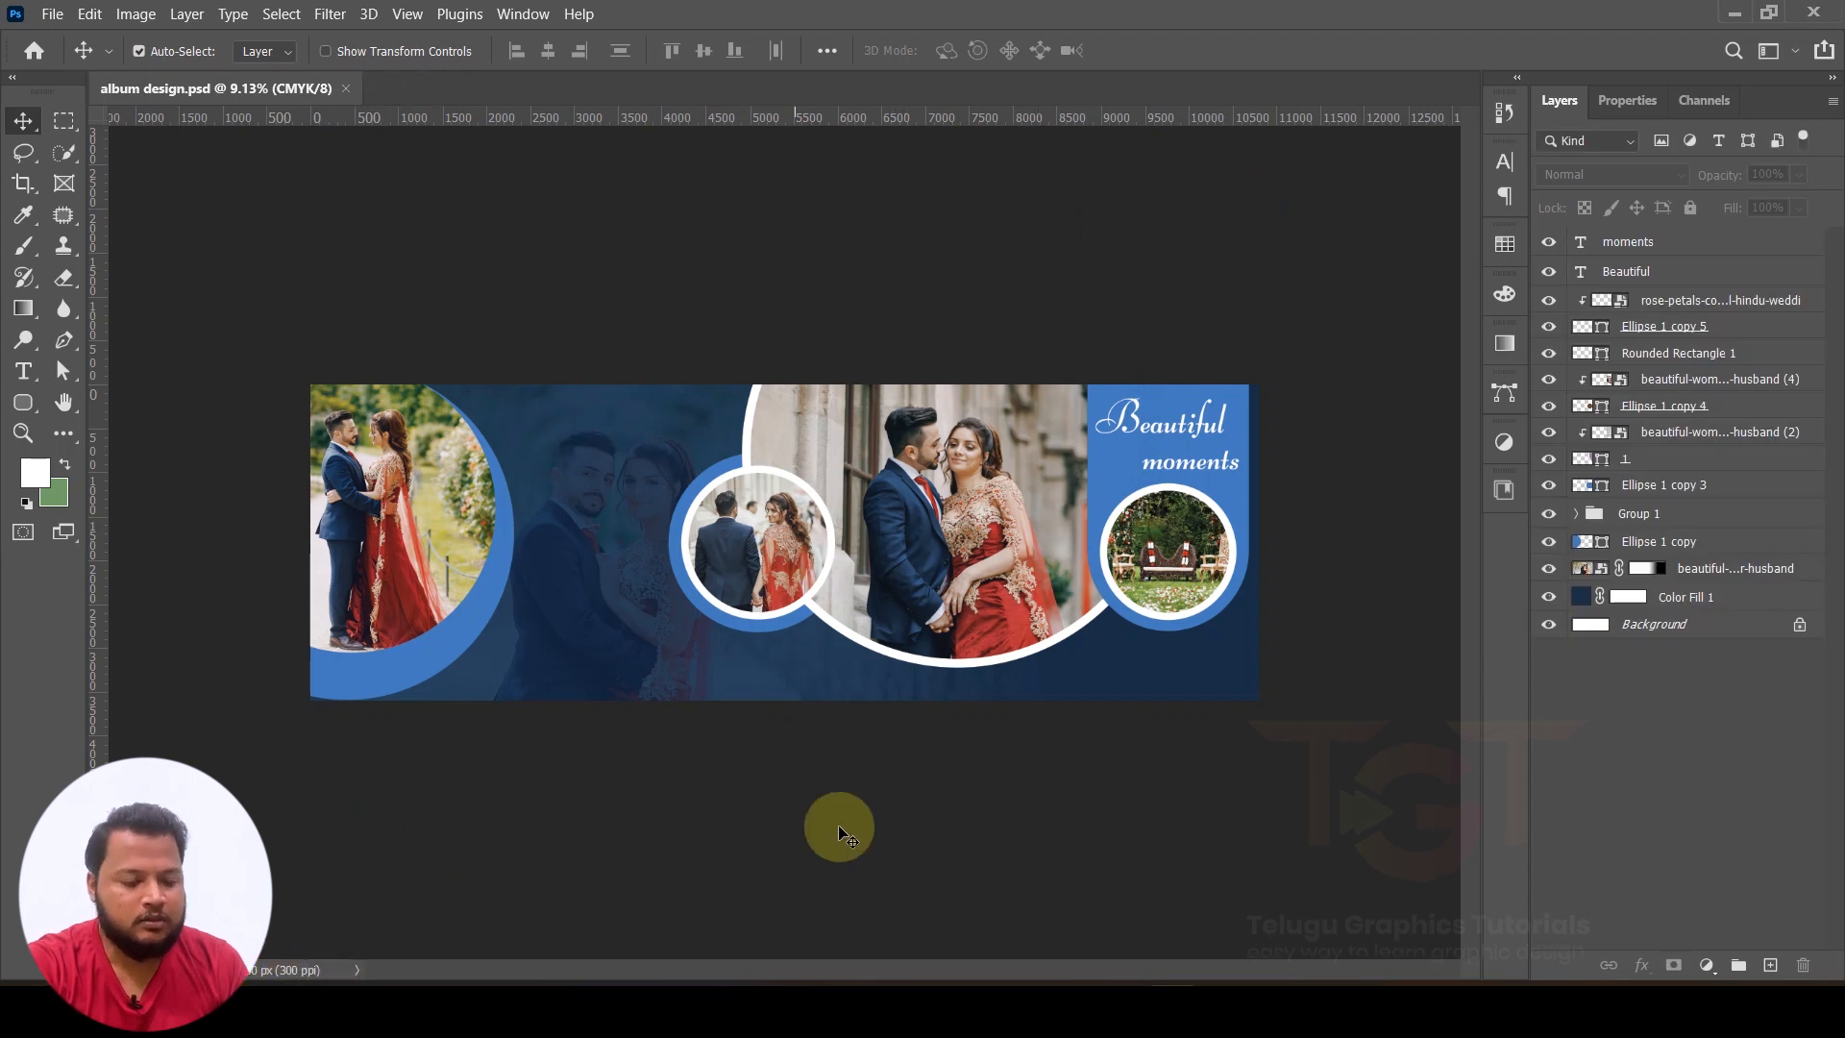
Switch to the 191 folder in File Explorer and open the exported album design JPEG to inspect it
left_click(906, 990)
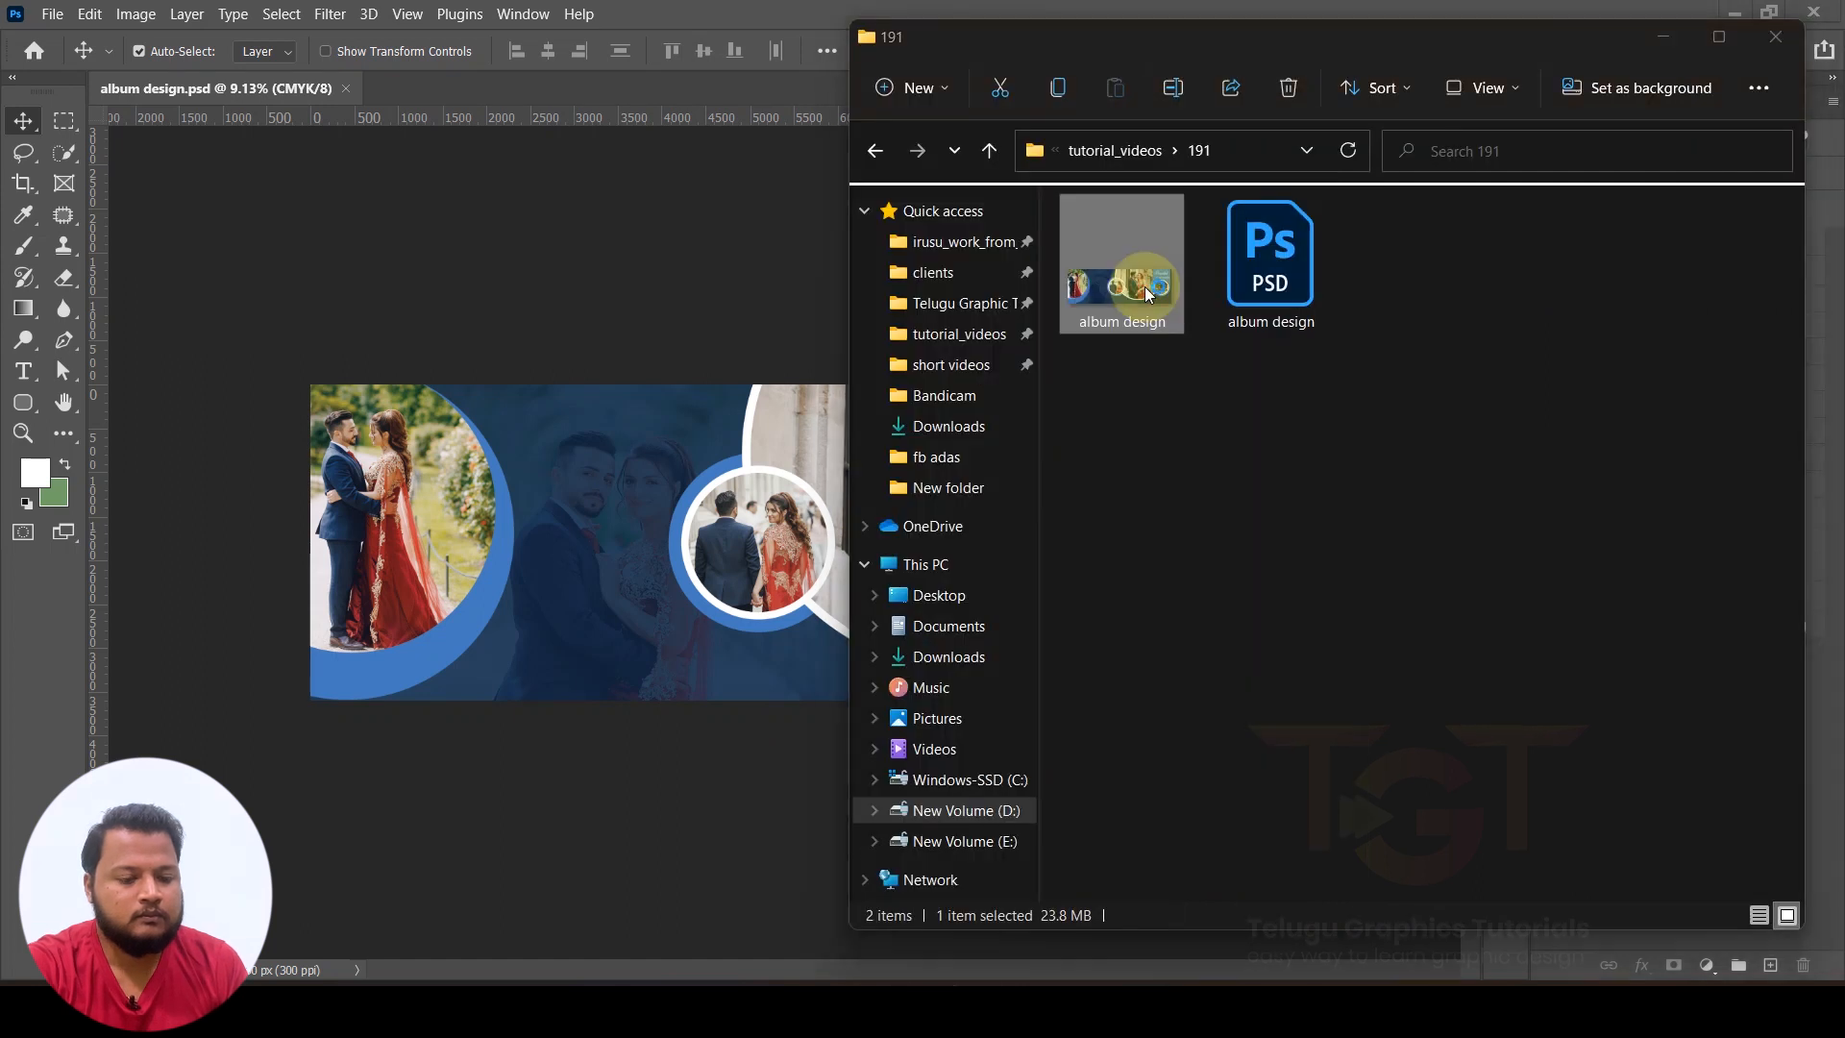
double_click(1149, 295)
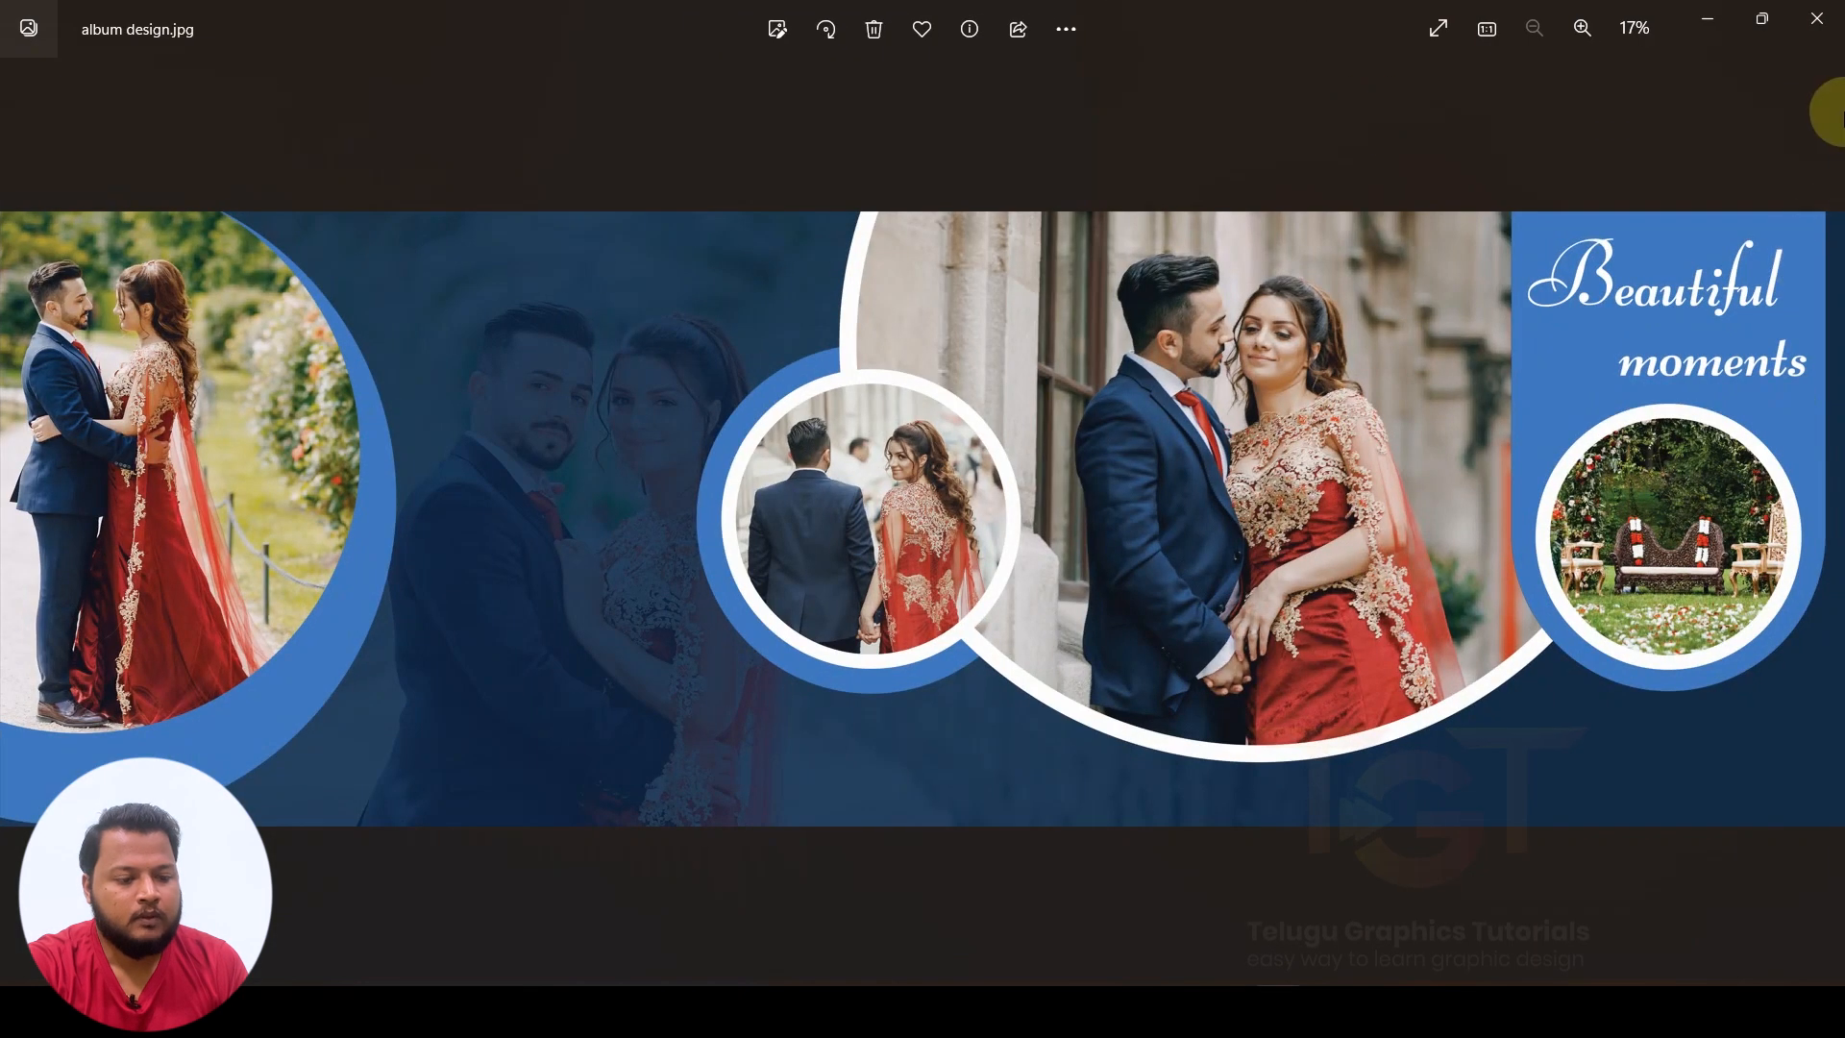